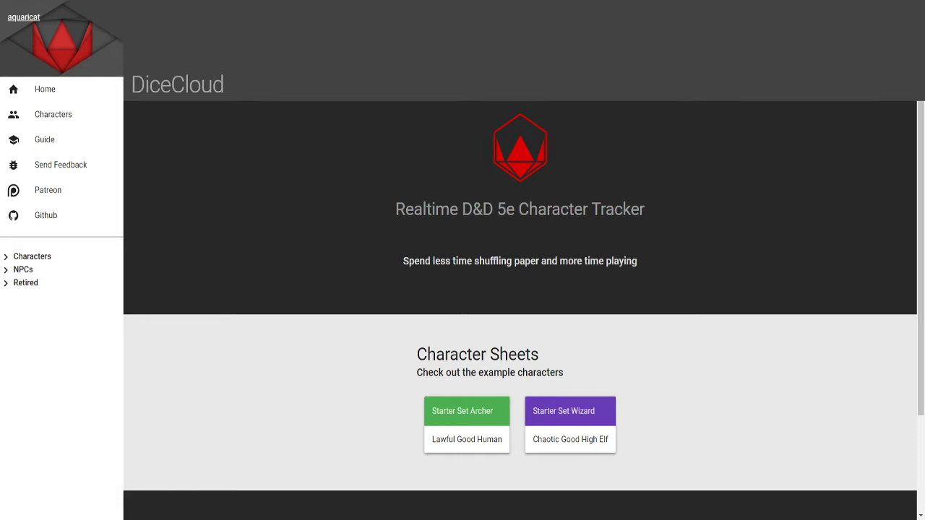
Read the guide's sections on character sheet philosophy, creating a character and racial effects, and return to the home page.
scroll(520, 289, down, 3)
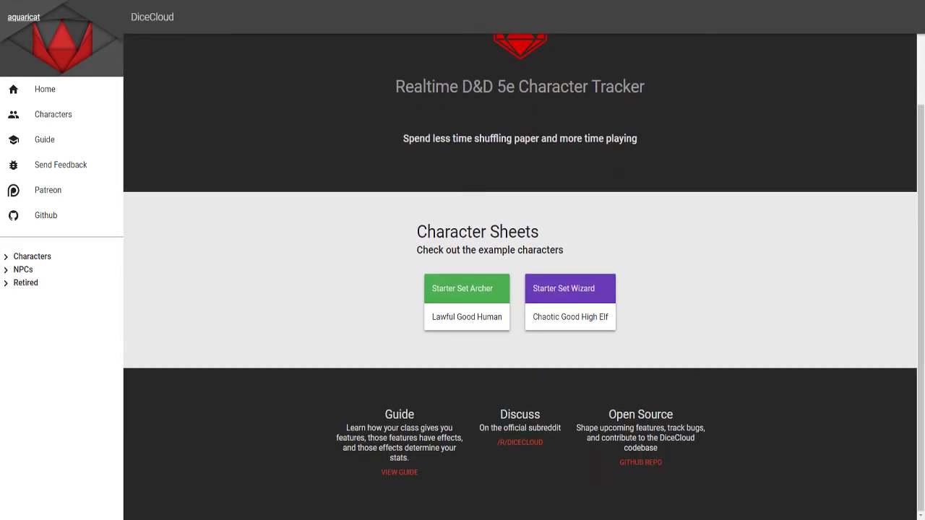
click(399, 472)
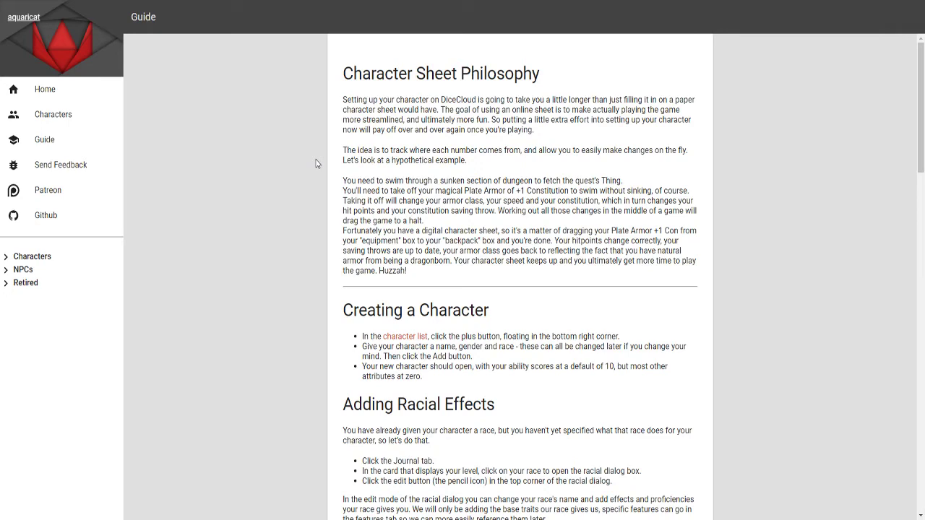
scroll(316, 164, down, 3)
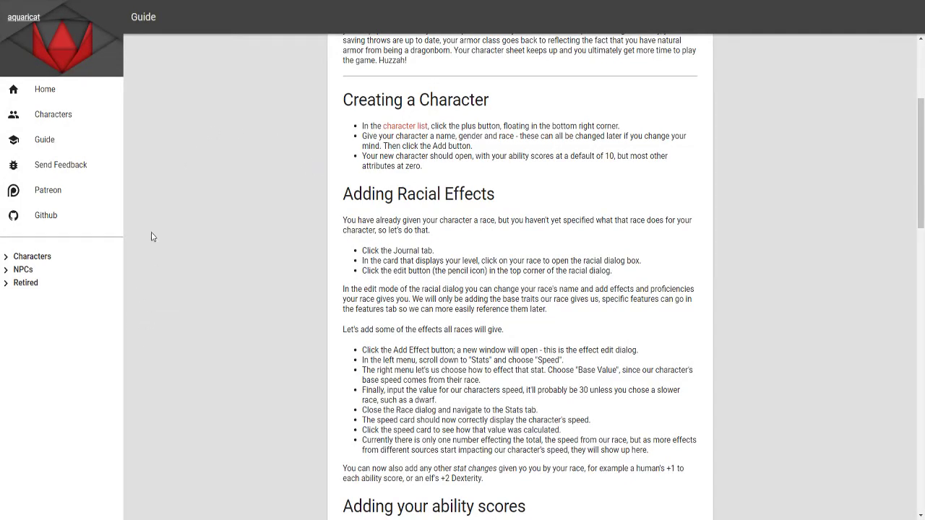
click(62, 98)
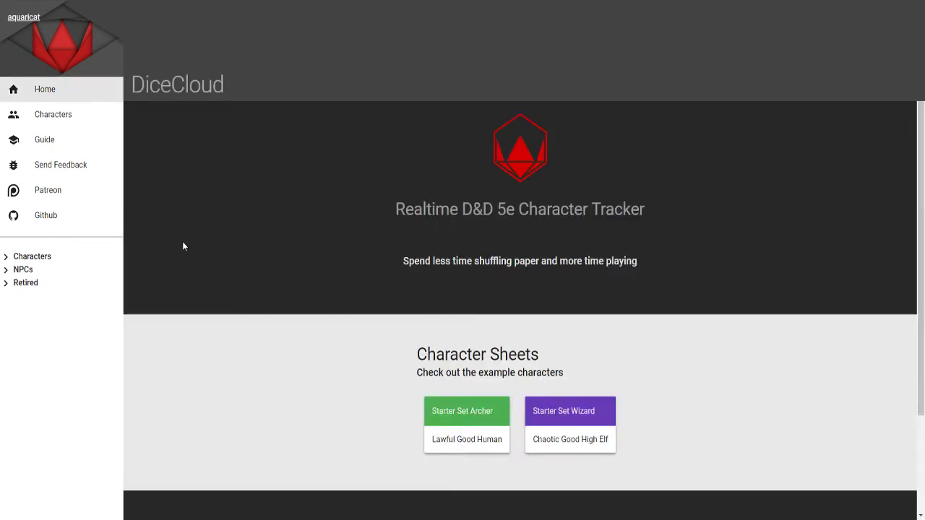
Start a new character from the character list and enter the character's full name.
click(52, 123)
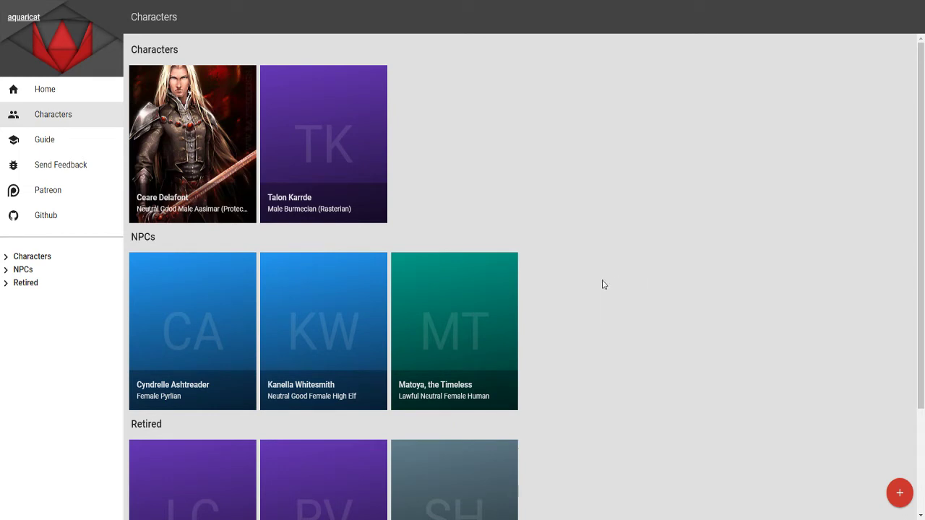
click(900, 493)
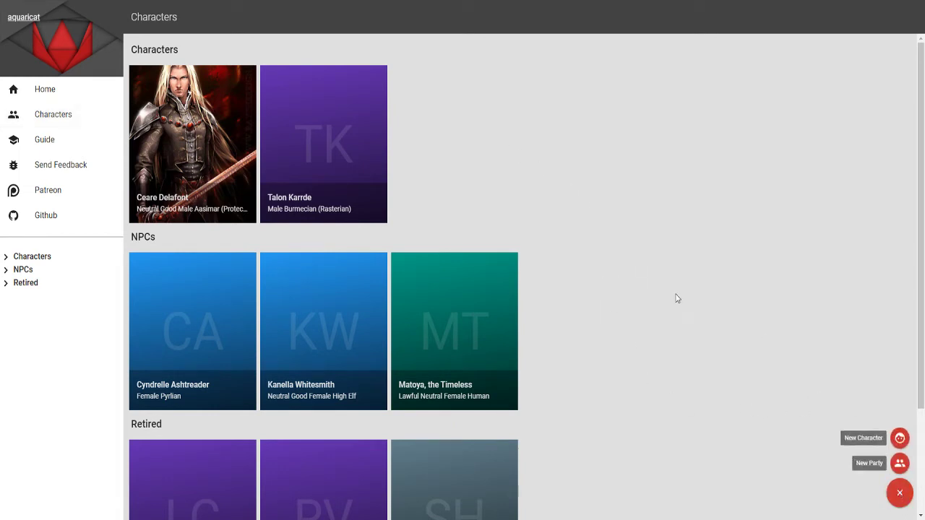
click(900, 438)
click(334, 191)
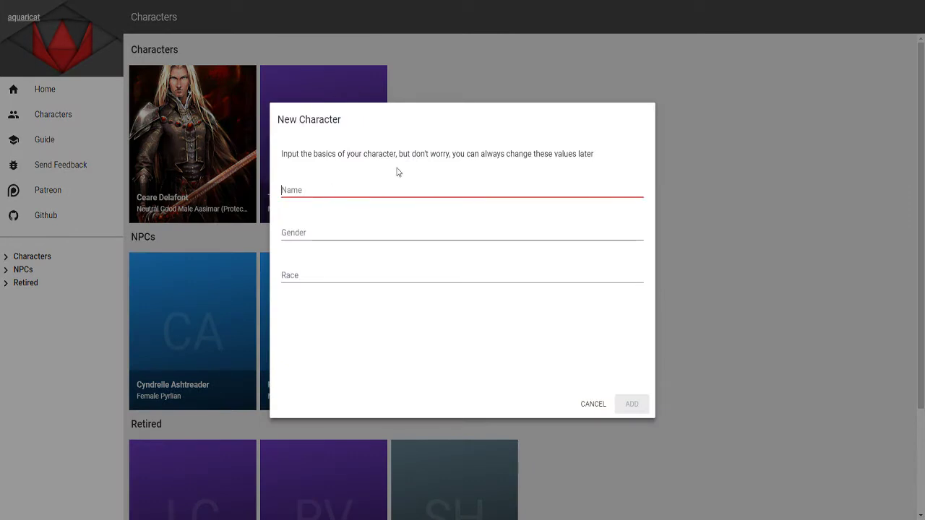
text(Simeon)
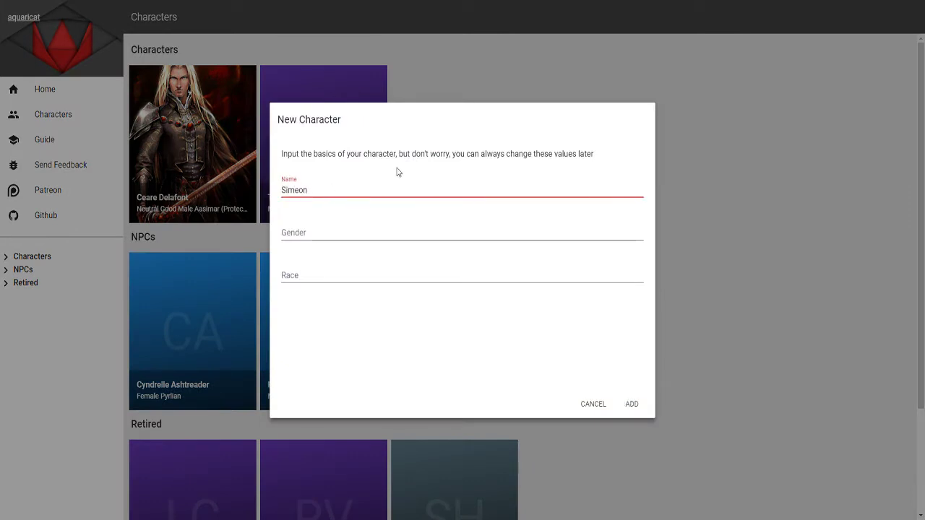
text( Belardmond)
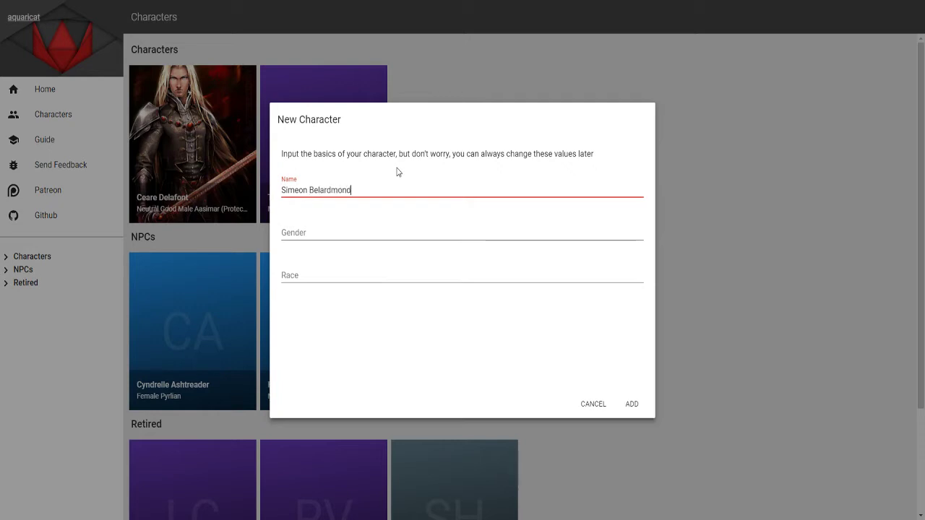
text(t)
key(Tab)
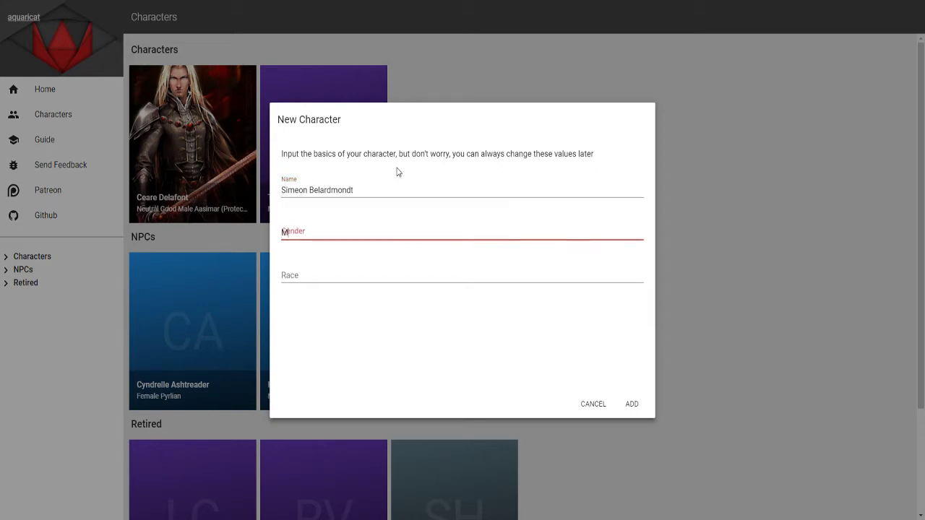
Set the new character's gender to Male and race to Human, and add the character.
text(Ma)
key(BackSpace)
text(ale)
key(Tab)
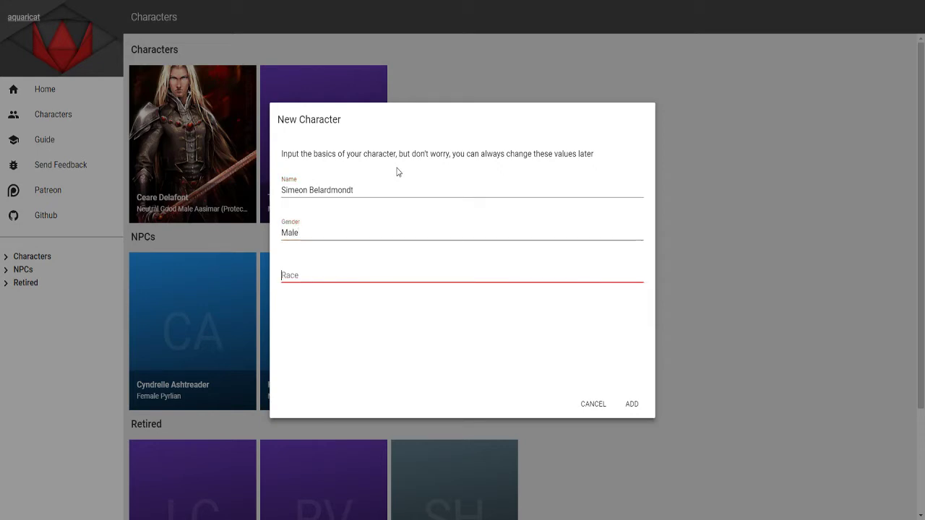
text(Human)
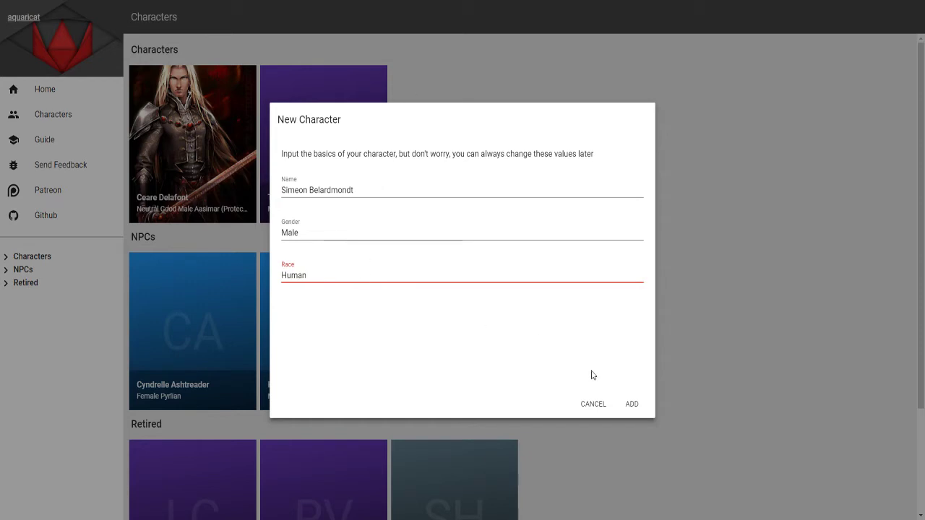
click(630, 405)
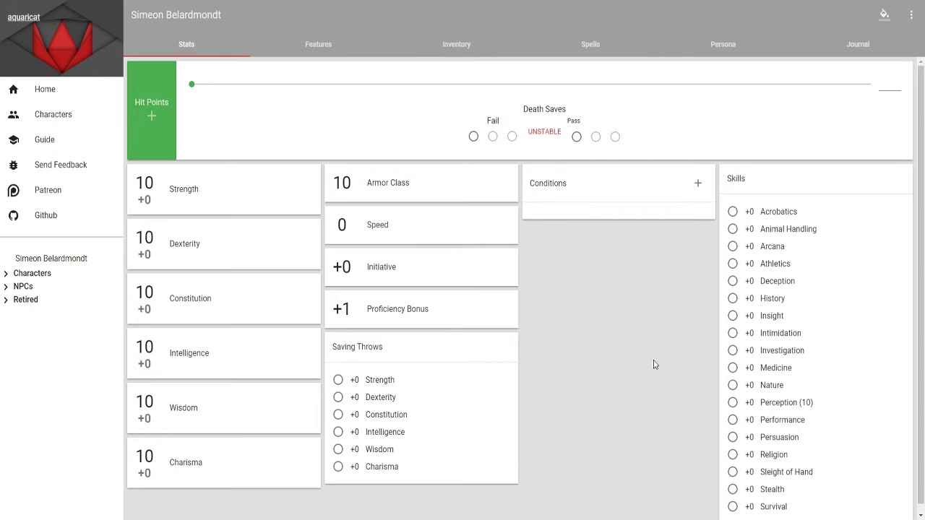
Add a class to the character's journal, named Fighter, at level 5.
click(860, 48)
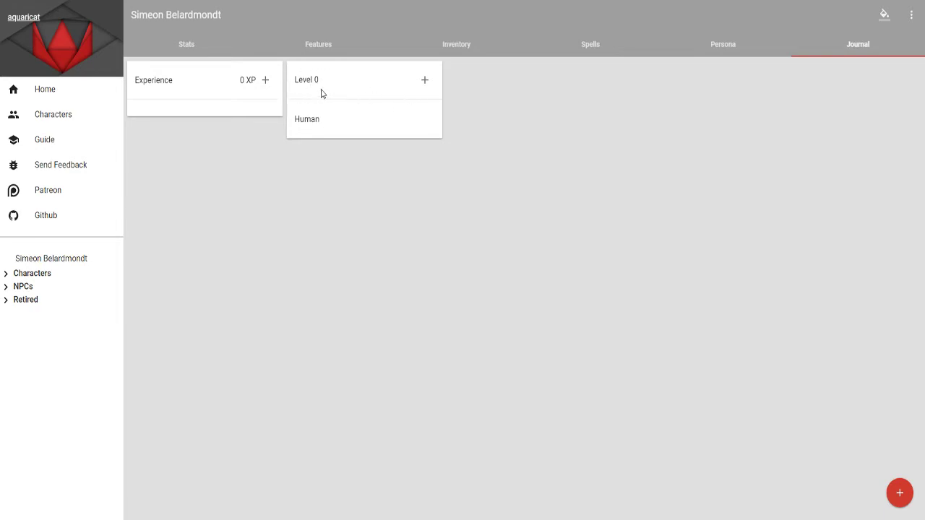
click(425, 81)
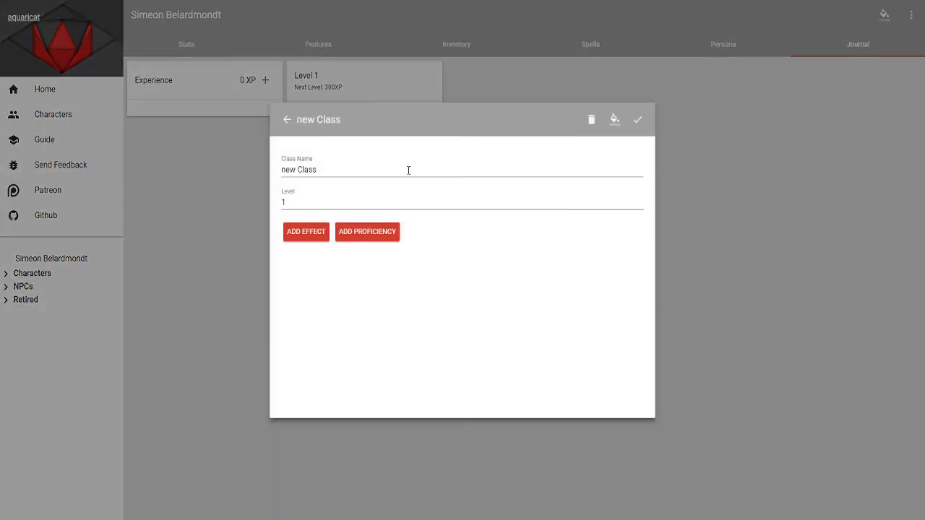
triple_click(392, 173)
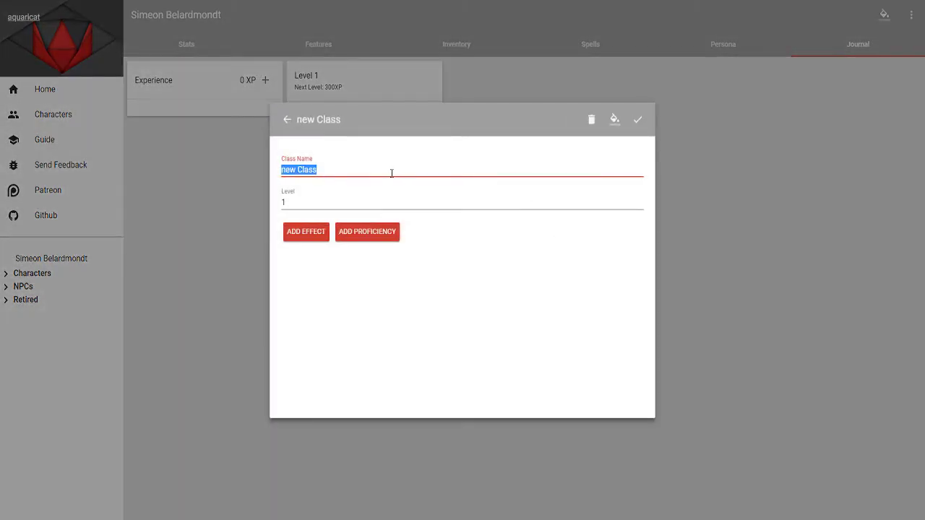
text(Fighter)
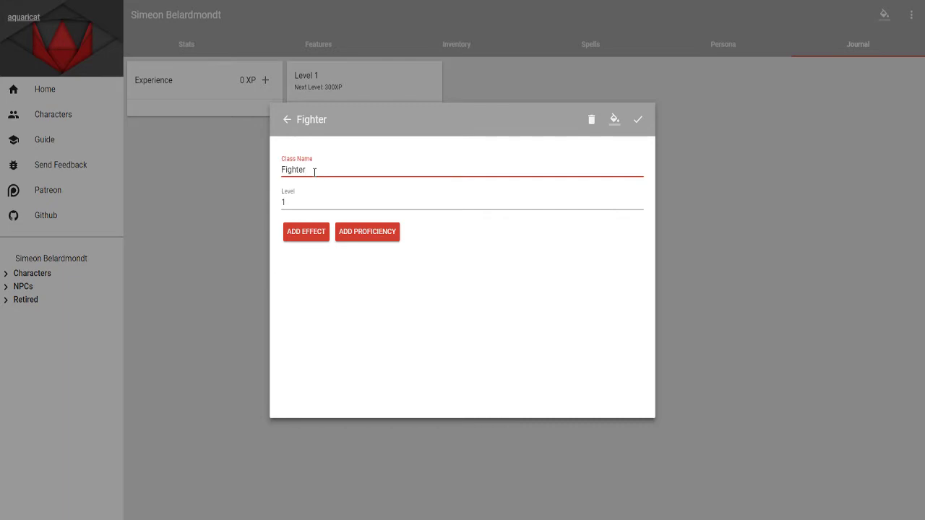
double_click(306, 201)
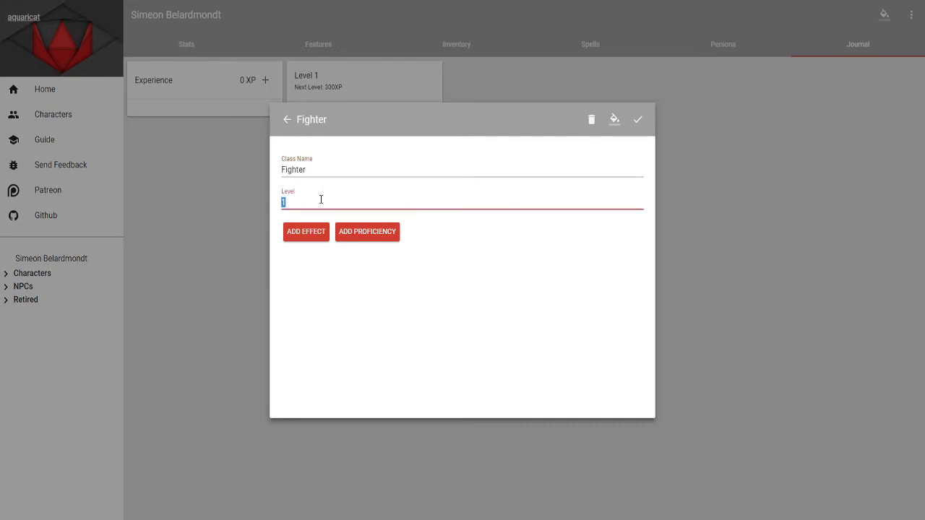
text(5)
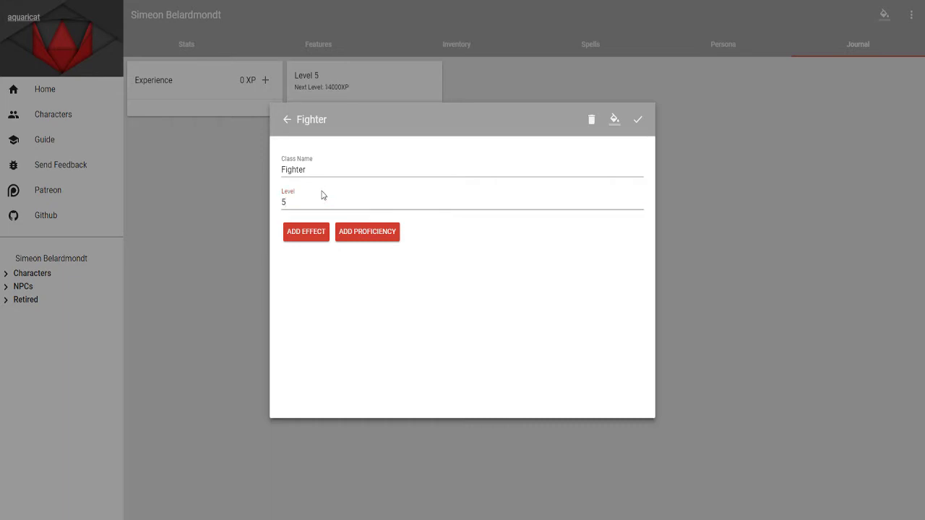
click(306, 237)
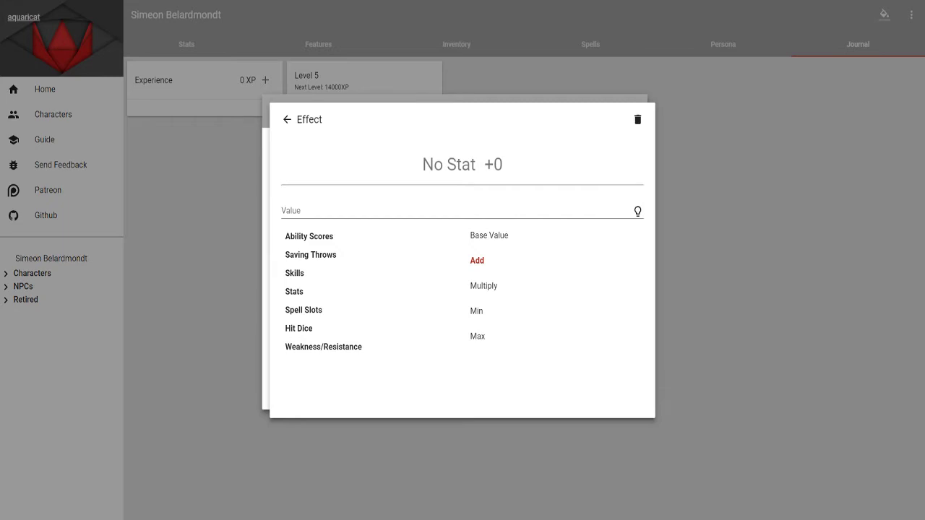
click(310, 255)
scroll(330, 367, down, 1)
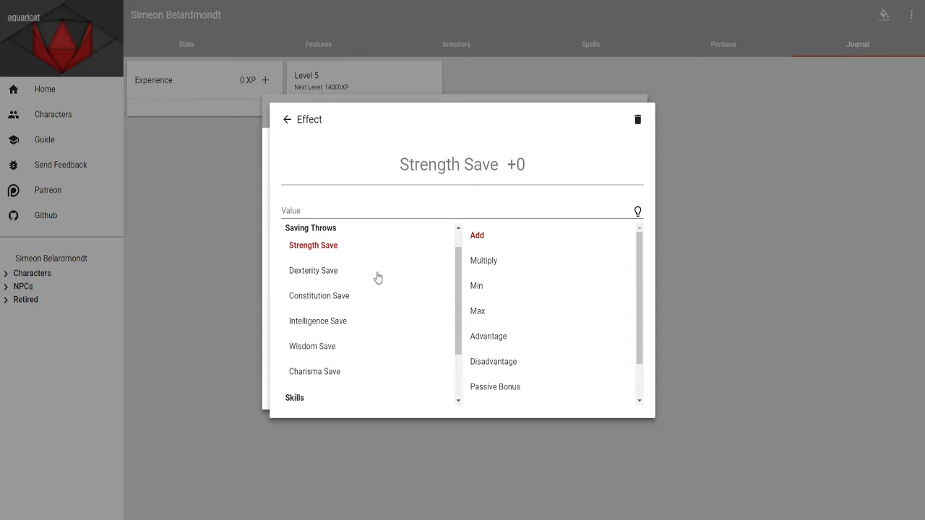
scroll(376, 318, down, 2)
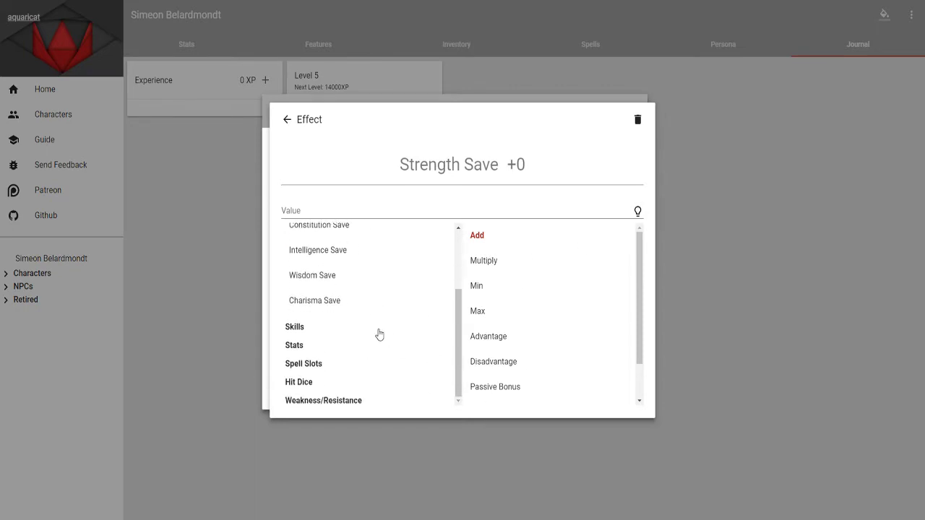
click(638, 120)
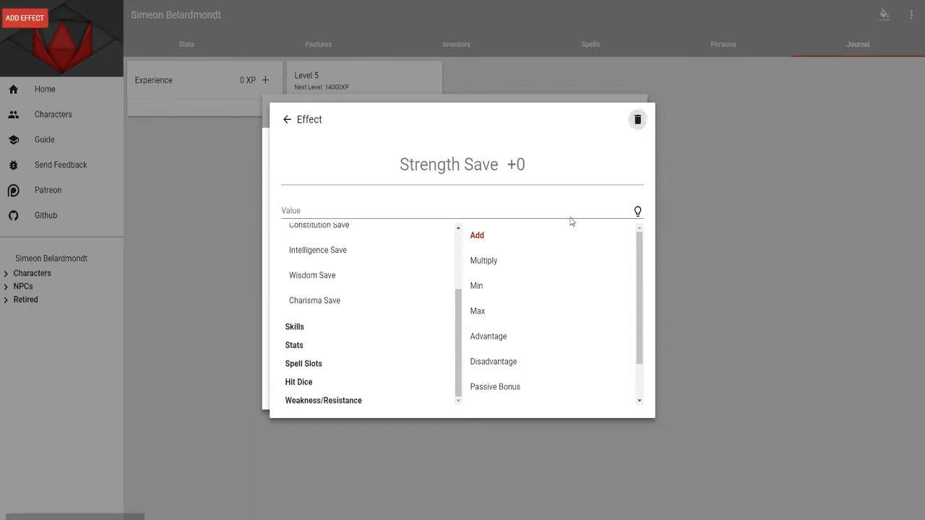
Add a saving throw proficiency for Strength Save to the Fighter class.
click(370, 233)
click(337, 276)
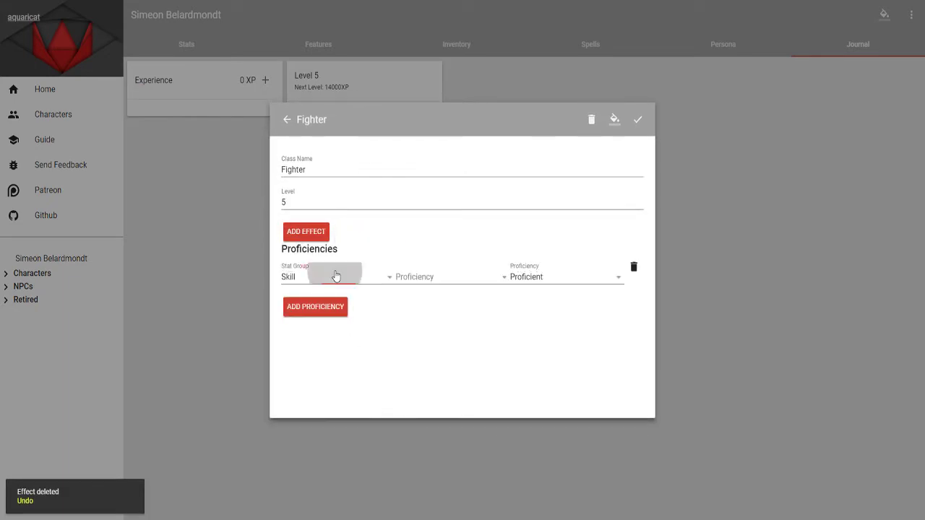
click(355, 297)
click(432, 286)
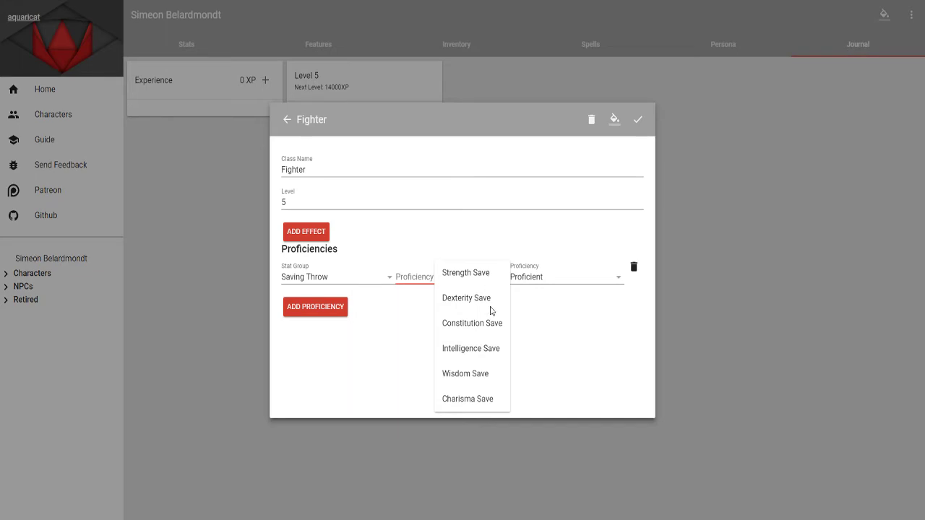
click(473, 273)
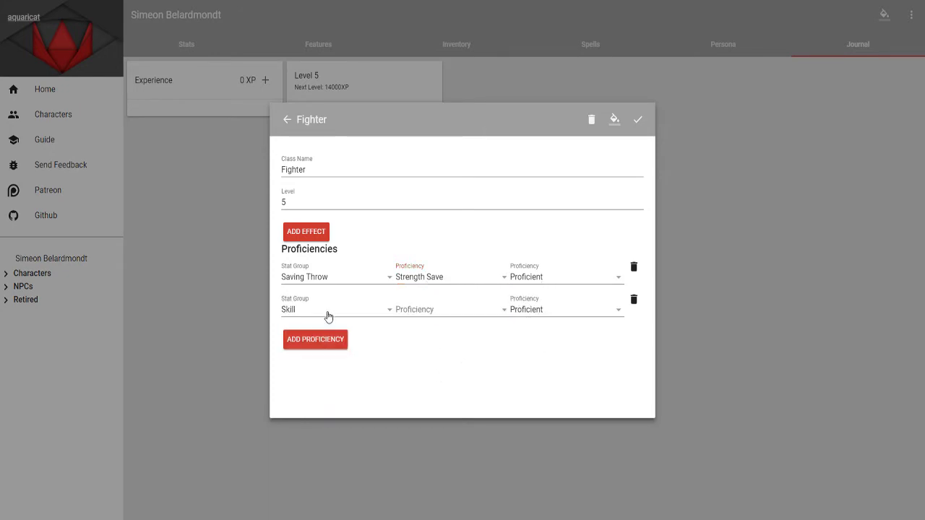
Add a second saving throw proficiency to the Fighter class for Constitution Save, and finish editing the class.
click(383, 313)
click(351, 326)
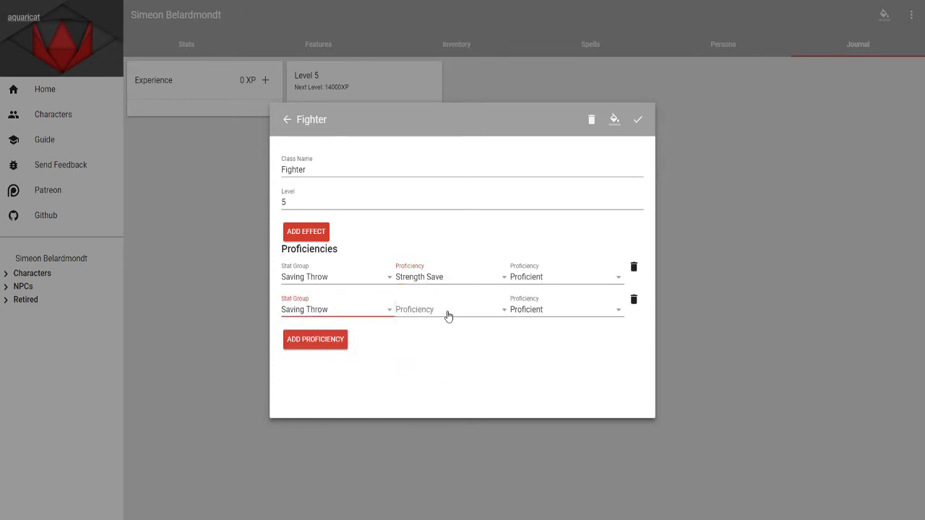
click(446, 313)
click(463, 355)
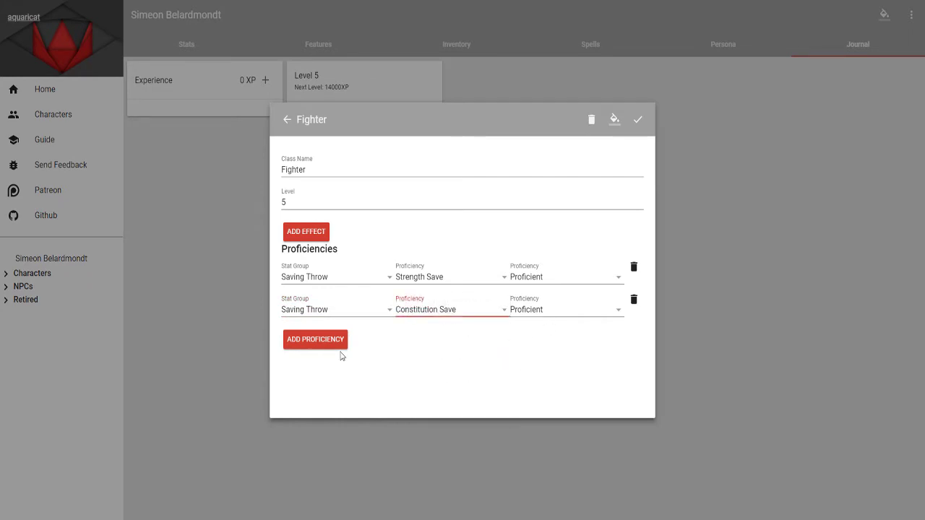
click(639, 121)
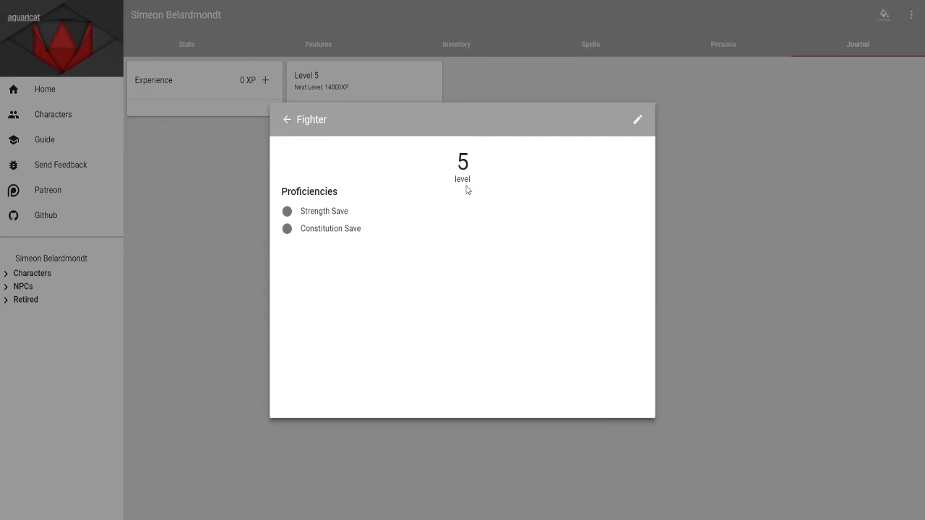
click(724, 200)
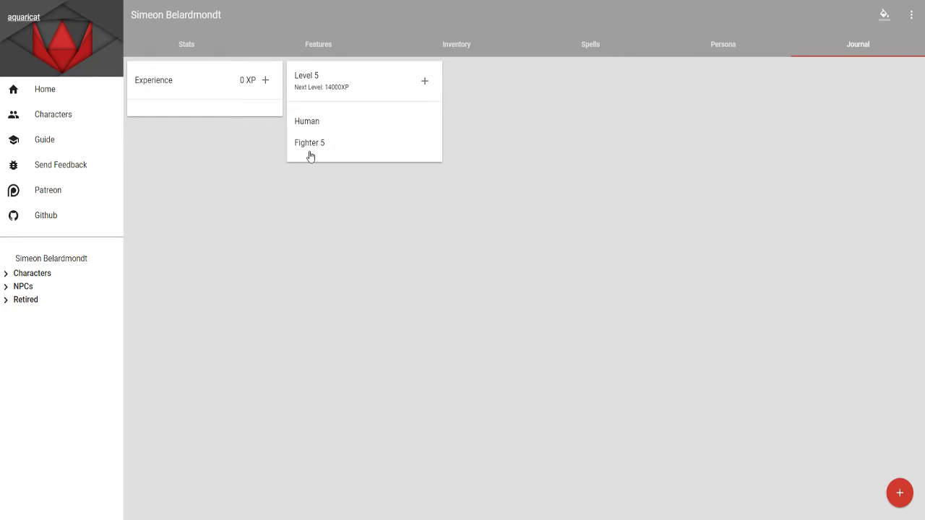
Check the character's stats and view the breakdown of the Constitution saving throw.
click(193, 46)
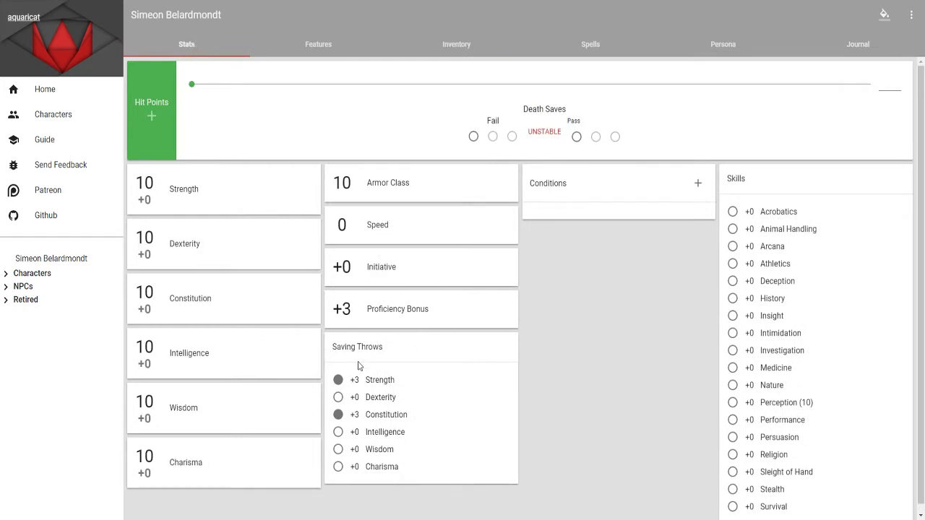
click(387, 417)
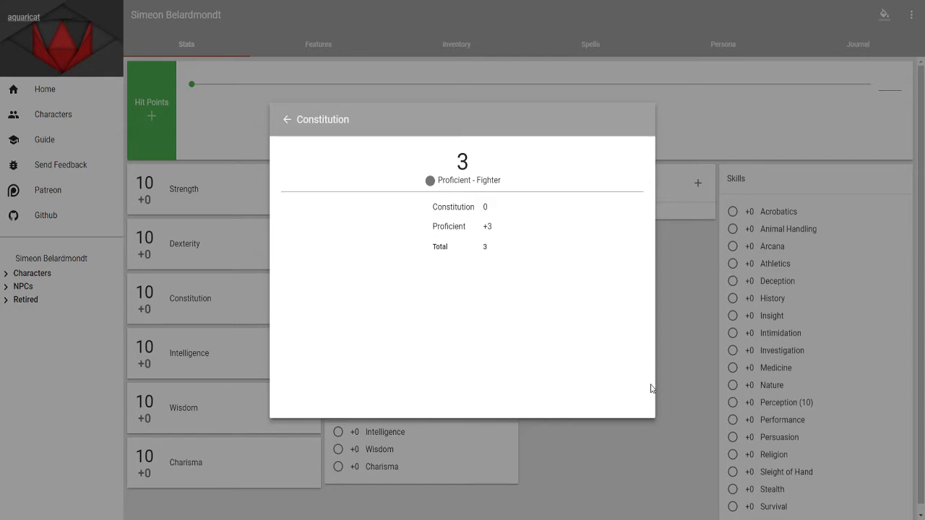
click(696, 400)
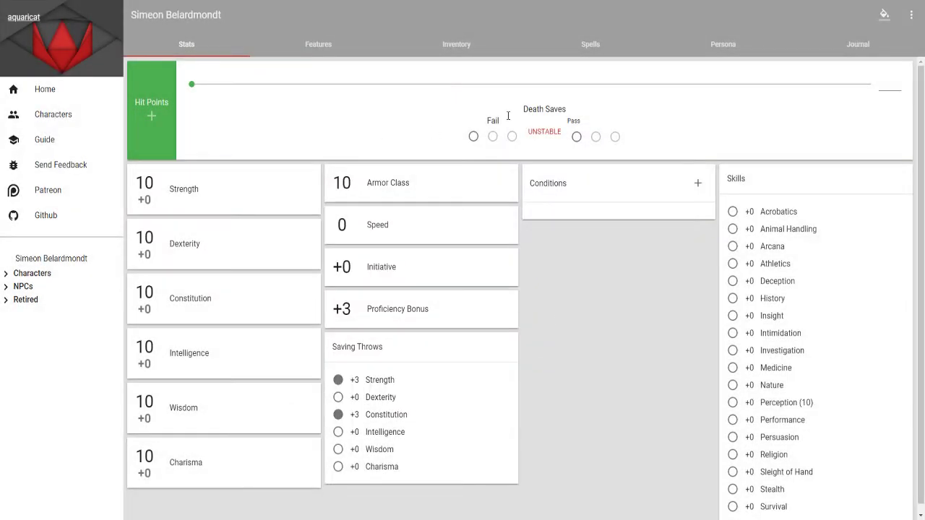
Open the journal's Fighter class for editing and add a Weapon proficiency named "simple weapons".
click(864, 44)
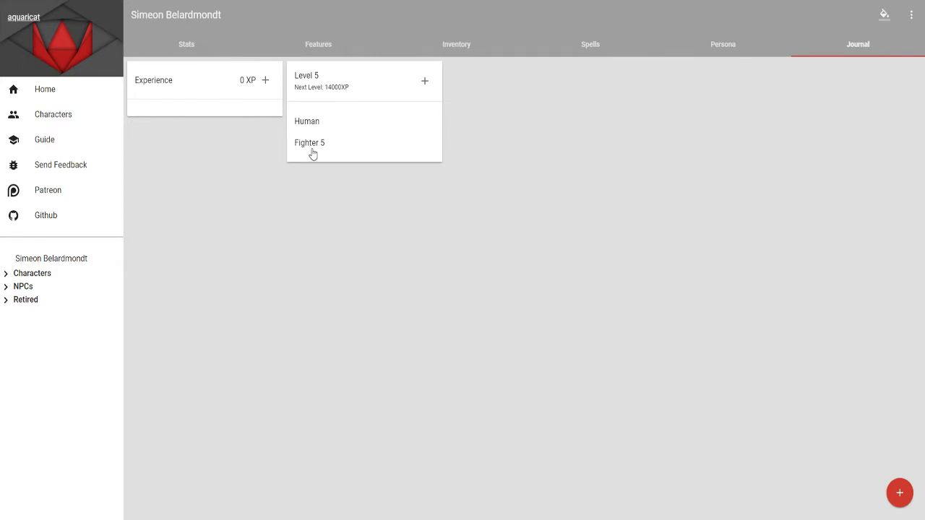
click(315, 145)
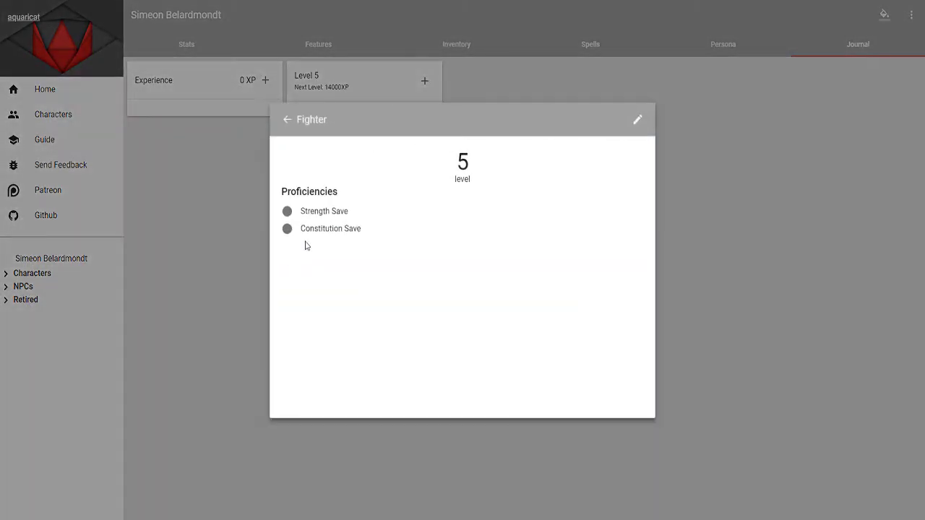
click(638, 119)
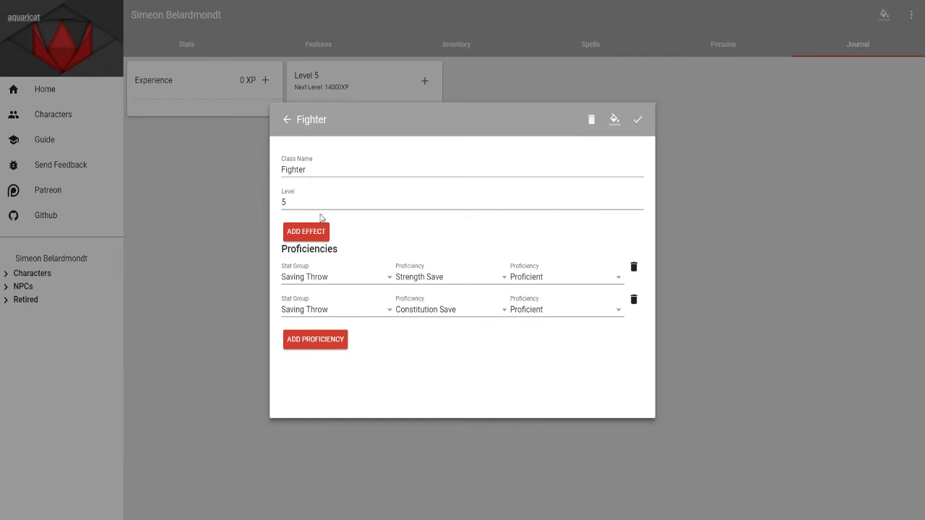
click(314, 344)
click(333, 353)
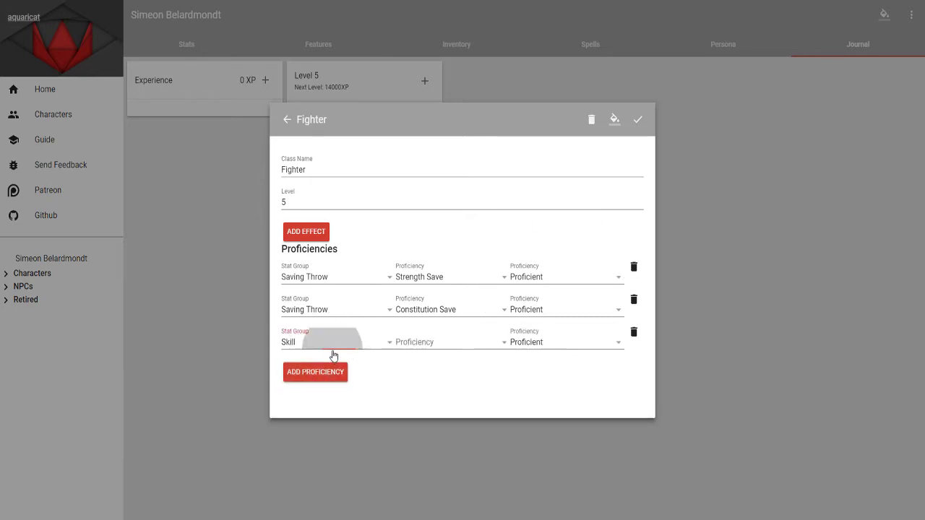
click(375, 391)
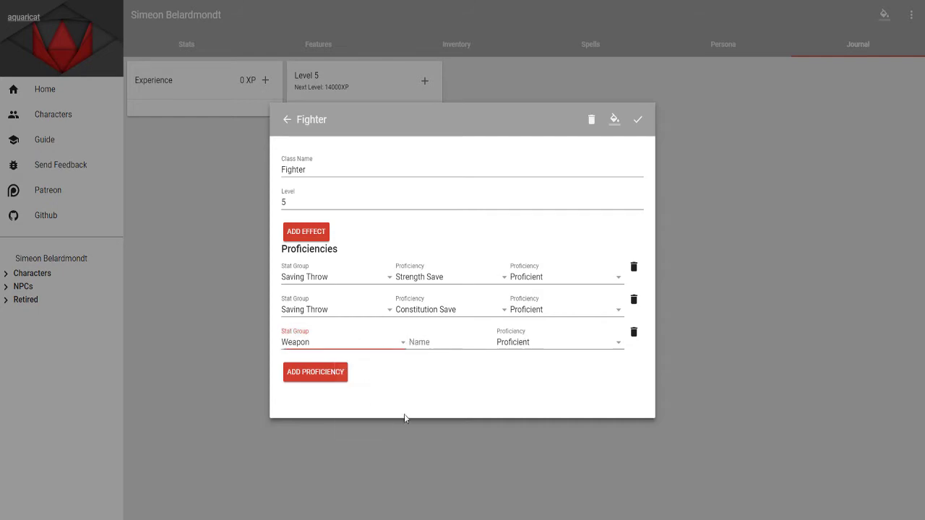
click(448, 340)
text(simple)
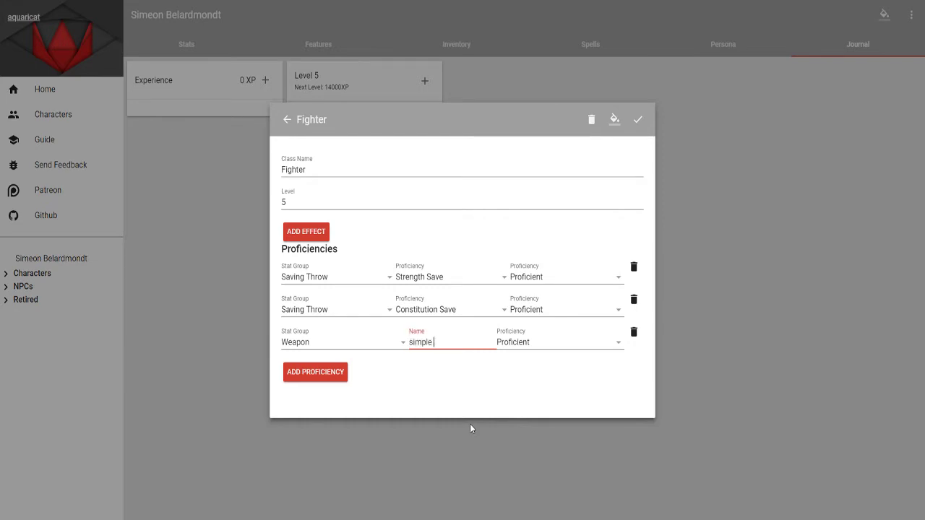
text( weapons)
Add another Weapon proficiency to the Fighter class, named "martial weapons".
click(321, 371)
click(353, 372)
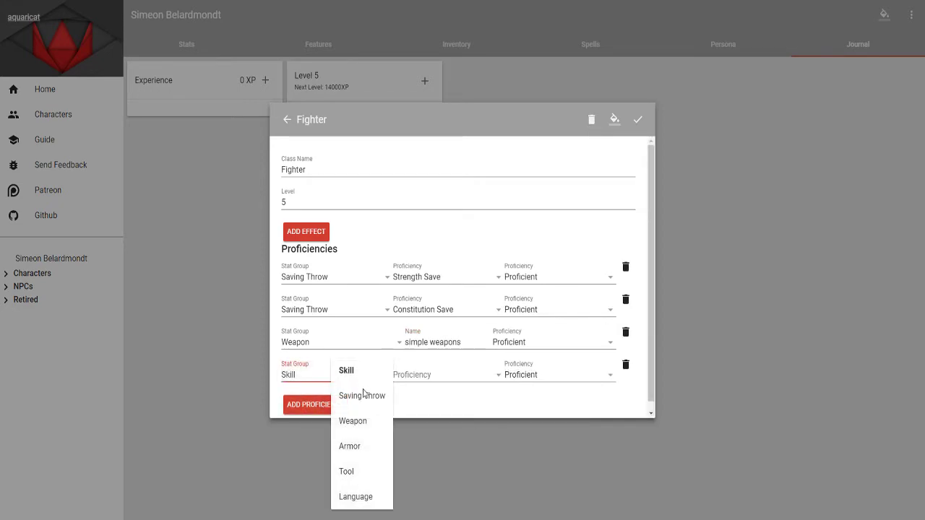
click(361, 421)
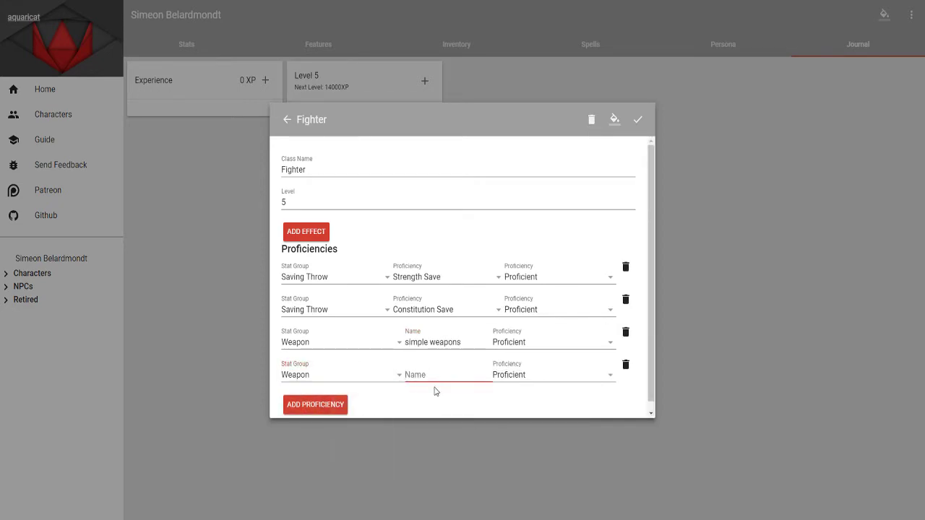
text(martial weapons)
Add an Armor proficiency named "Light Armor" to the Fighter class.
scroll(435, 391, down, 1)
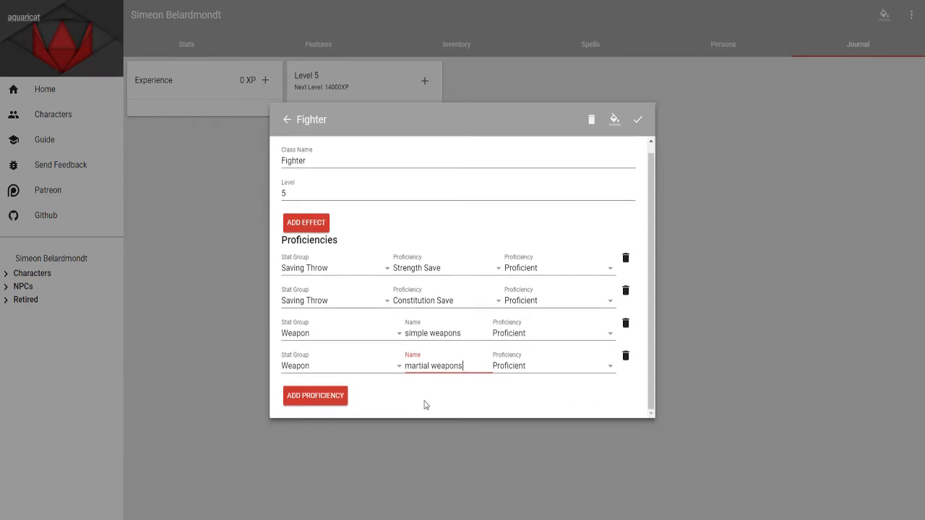
click(324, 400)
scroll(409, 382, down, 2)
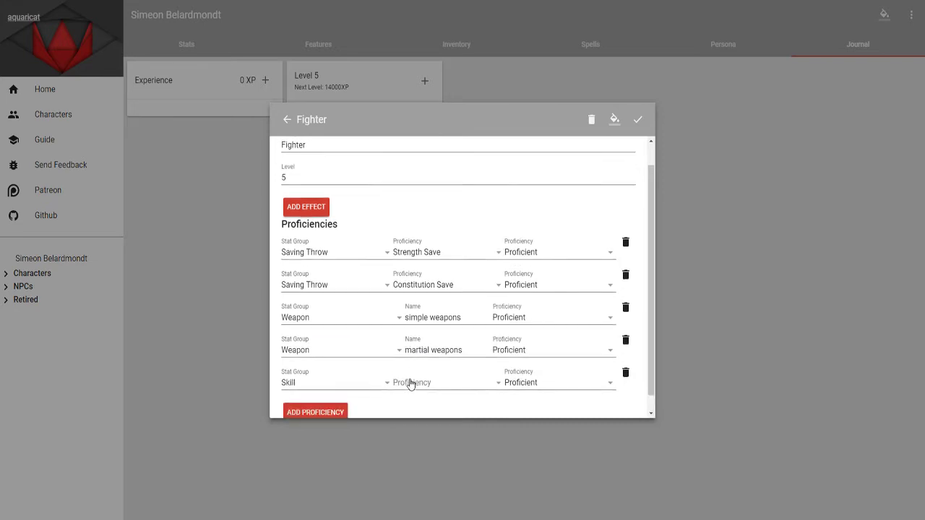
click(355, 362)
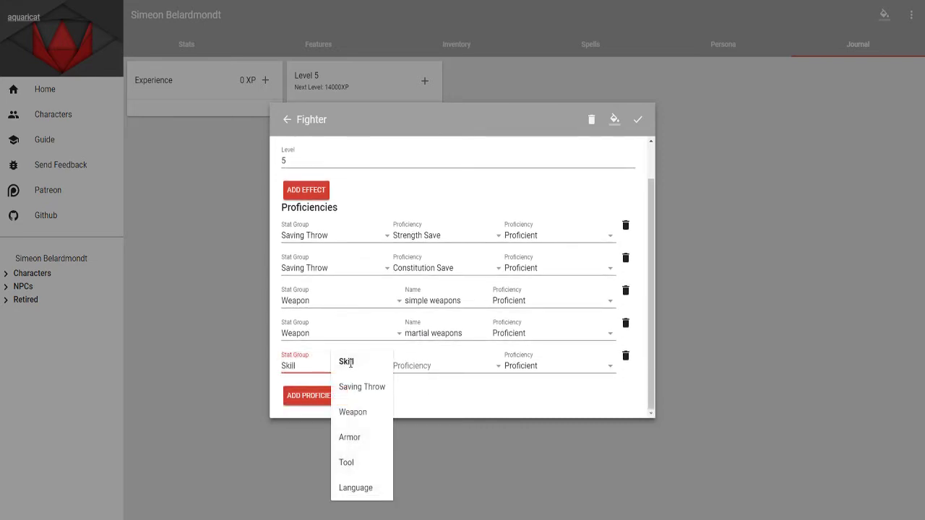
click(351, 437)
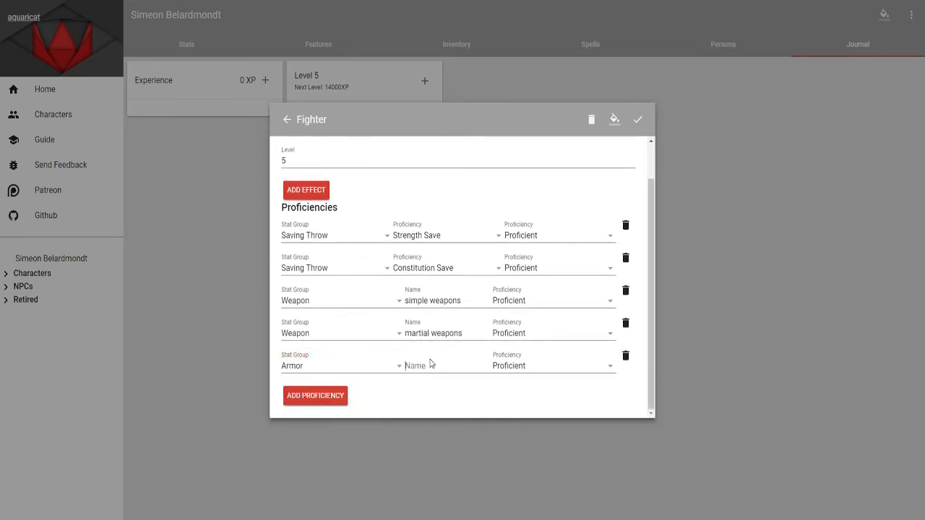
click(431, 365)
text(Light)
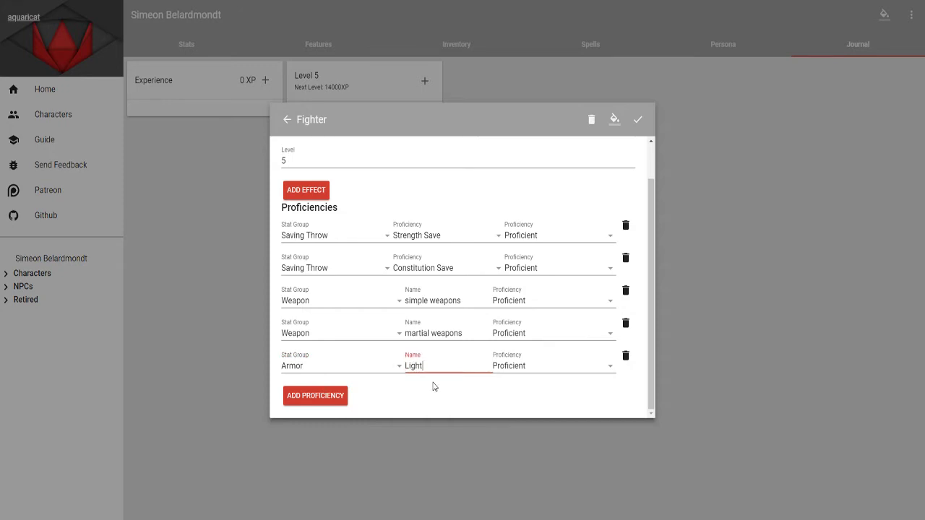
text( Armor)
Add an Armor proficiency named "Medium Armor" to the Fighter class.
click(292, 394)
scroll(316, 380, down, 1)
click(346, 361)
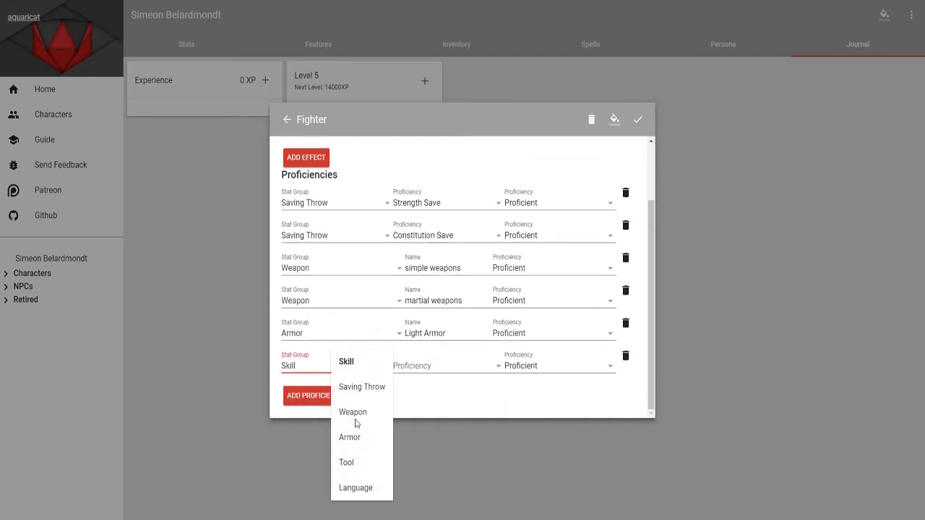
click(349, 437)
click(434, 366)
text(Medium Armor)
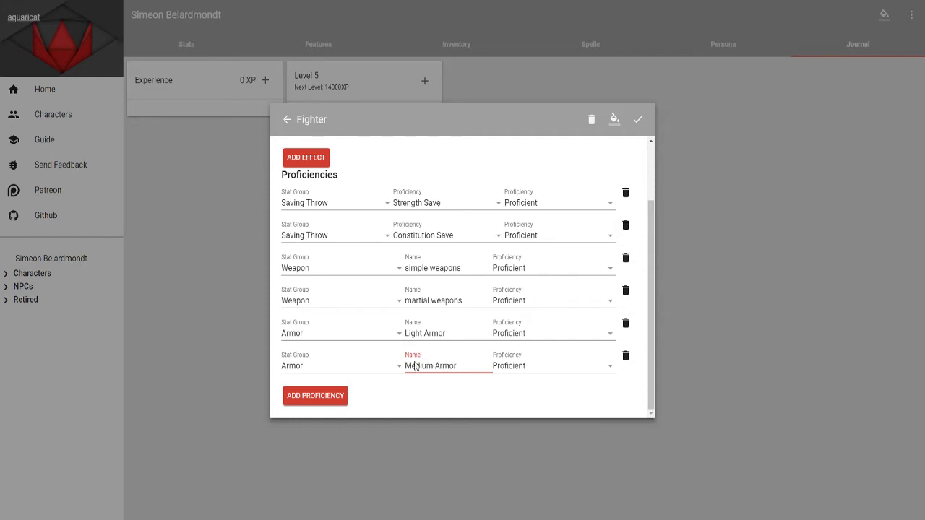
Add an Armor proficiency named "Heavy Armor" to the Fighter class.
click(310, 398)
click(330, 373)
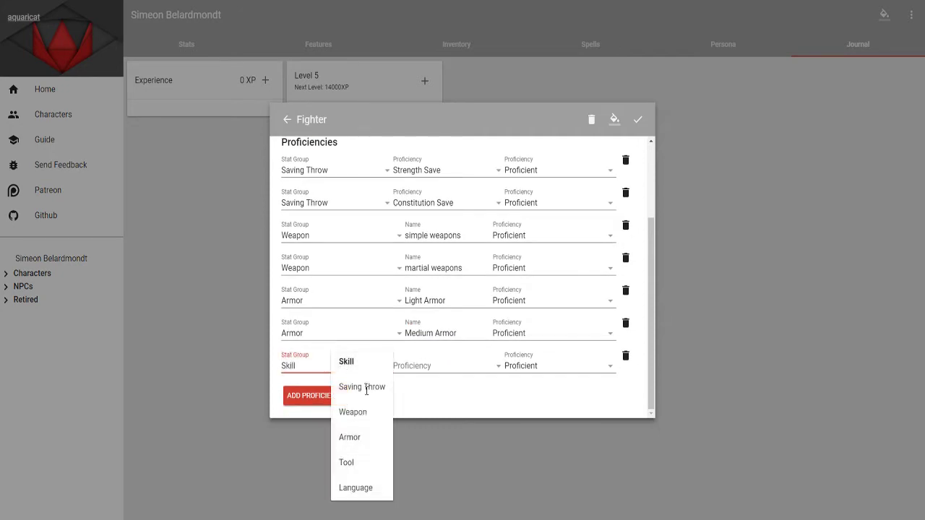
click(354, 436)
click(429, 364)
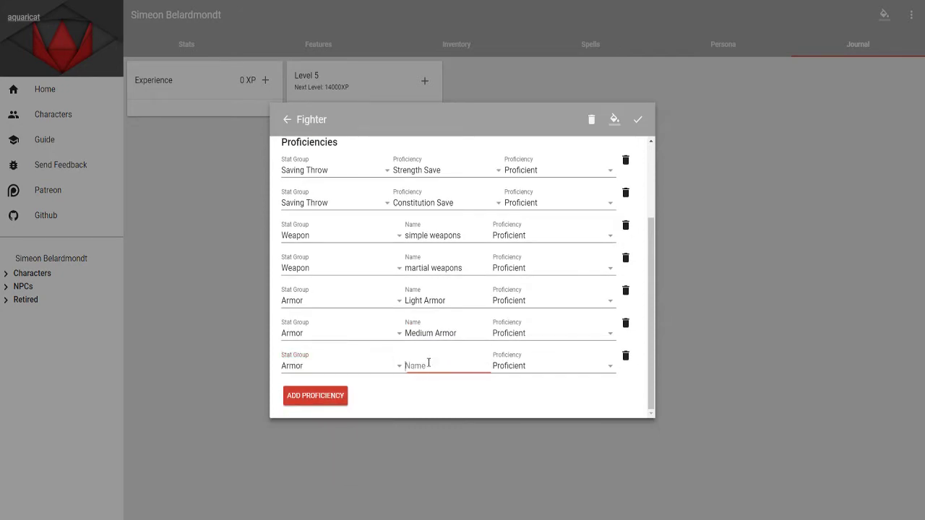
text(Heavy Armor)
Add an Armor proficiency named "Shields" to the Fighter class.
click(320, 399)
click(345, 373)
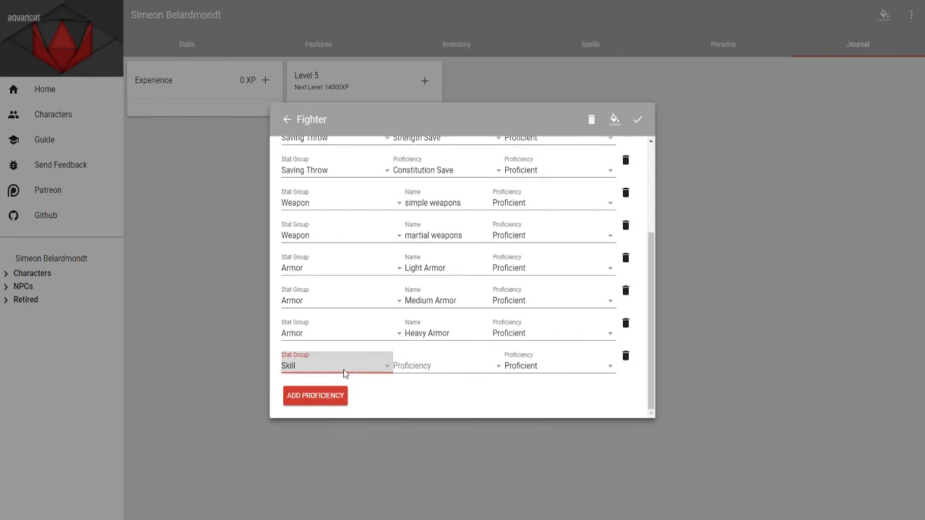
click(358, 437)
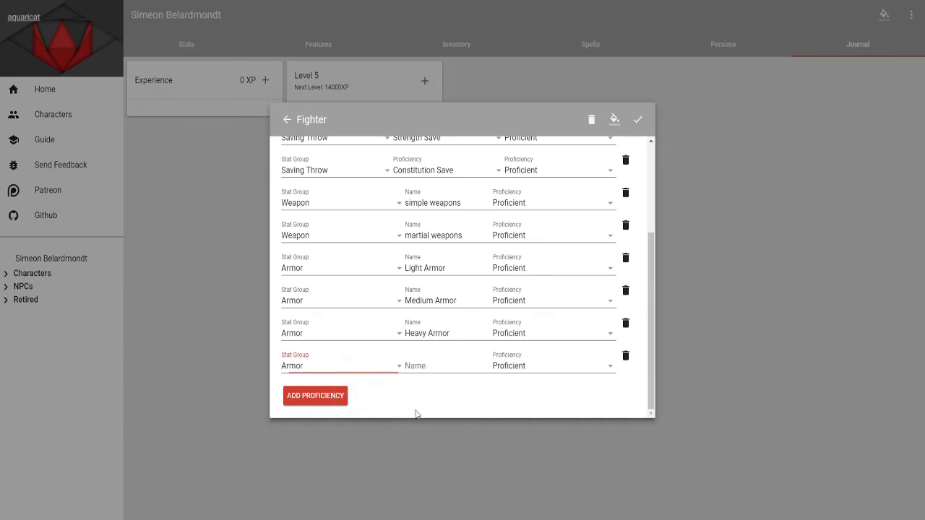
click(449, 366)
text(Shields)
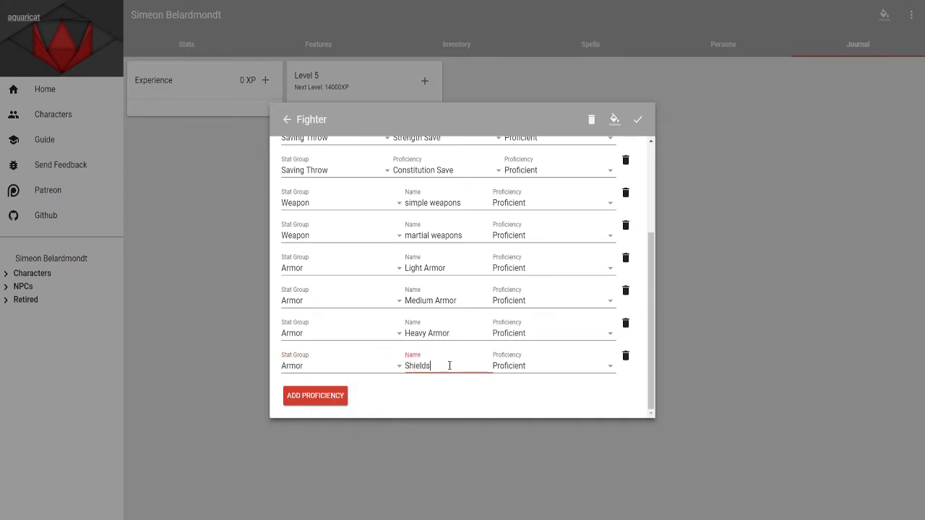
click(477, 414)
Add a Skill proficiency for Animal Handling to the Fighter class.
click(331, 398)
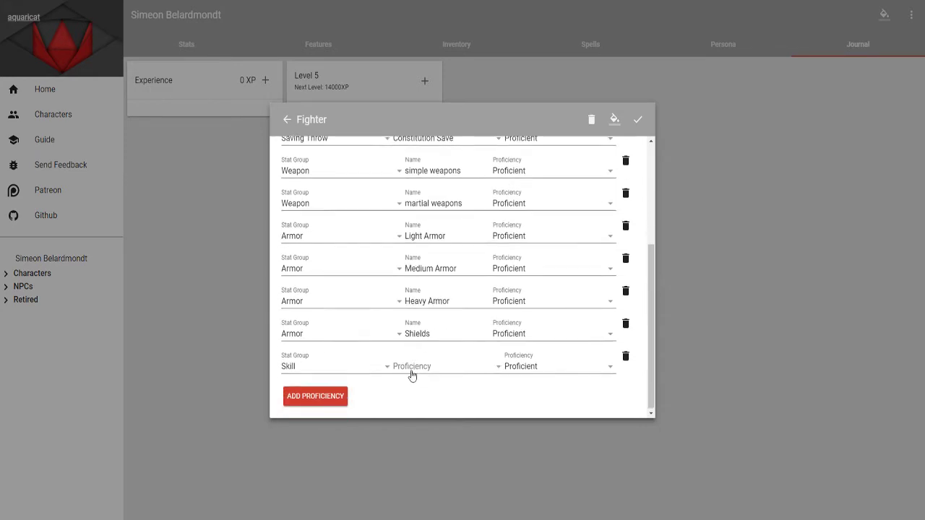
click(420, 369)
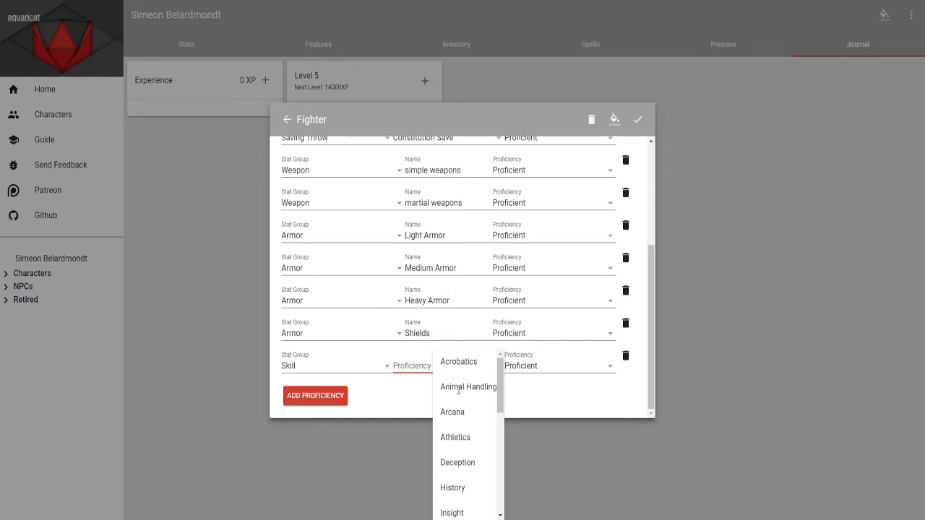
click(458, 389)
Add a second Skill proficiency to the Fighter class for Athletics.
click(337, 396)
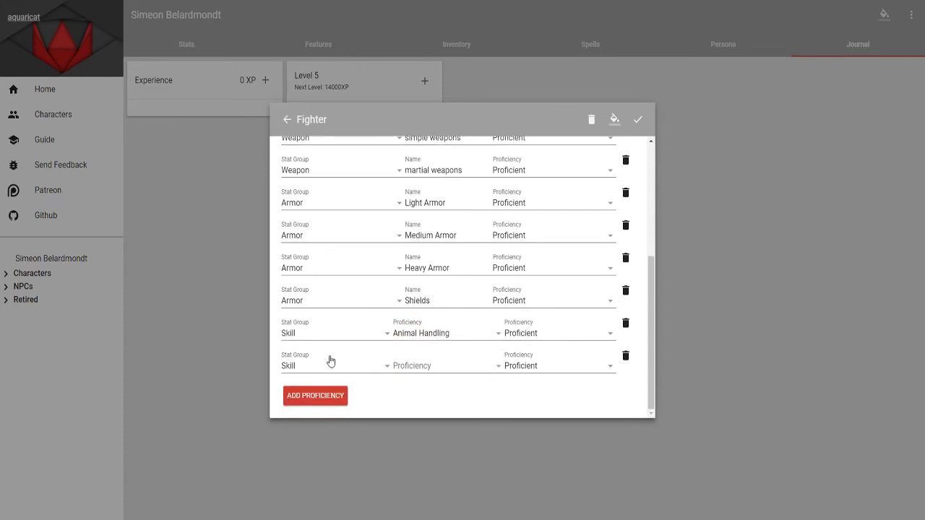
click(330, 361)
click(423, 366)
click(423, 366)
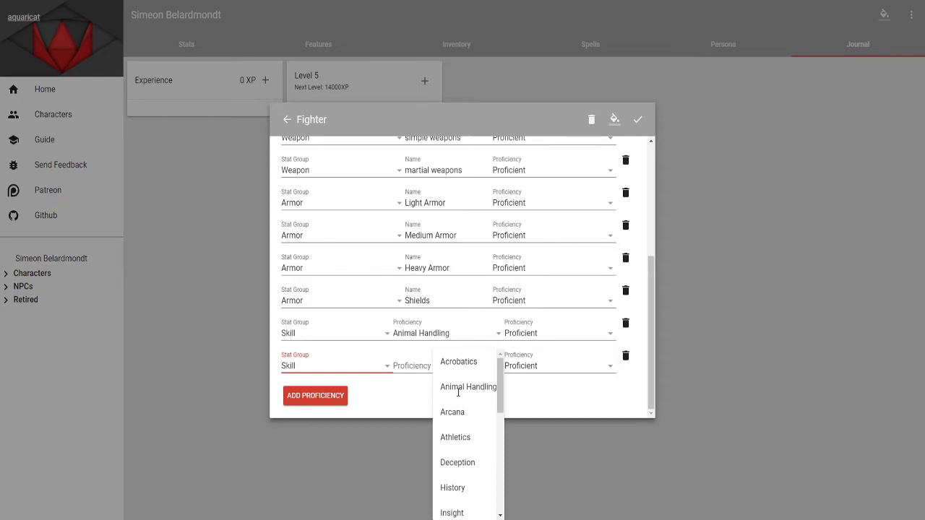
click(459, 437)
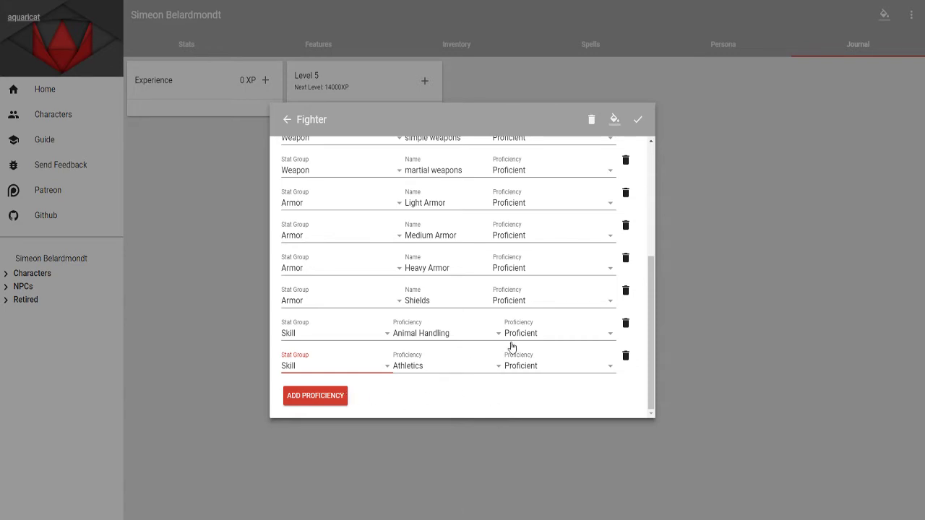
Add an effect to the Fighter class that adds to Hit Points with the formula 5*FighterLevel.
scroll(510, 347, up, 3)
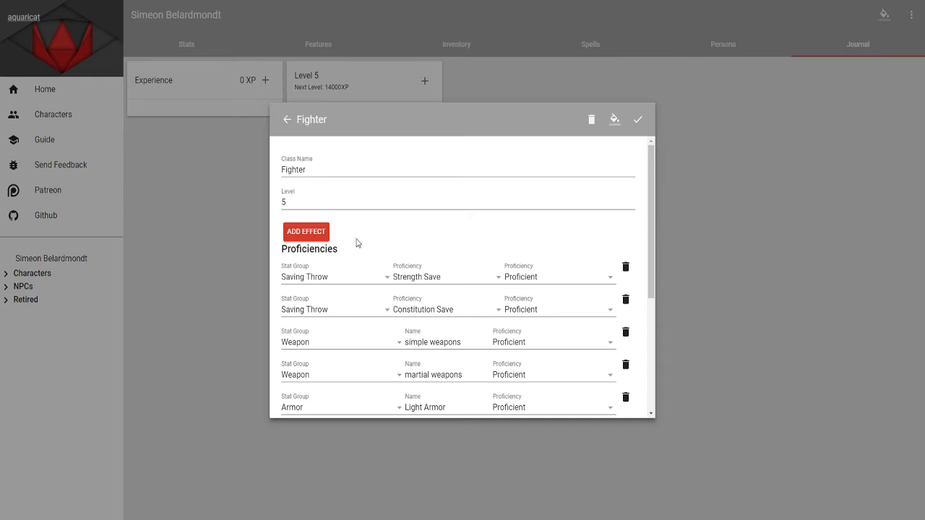
click(295, 232)
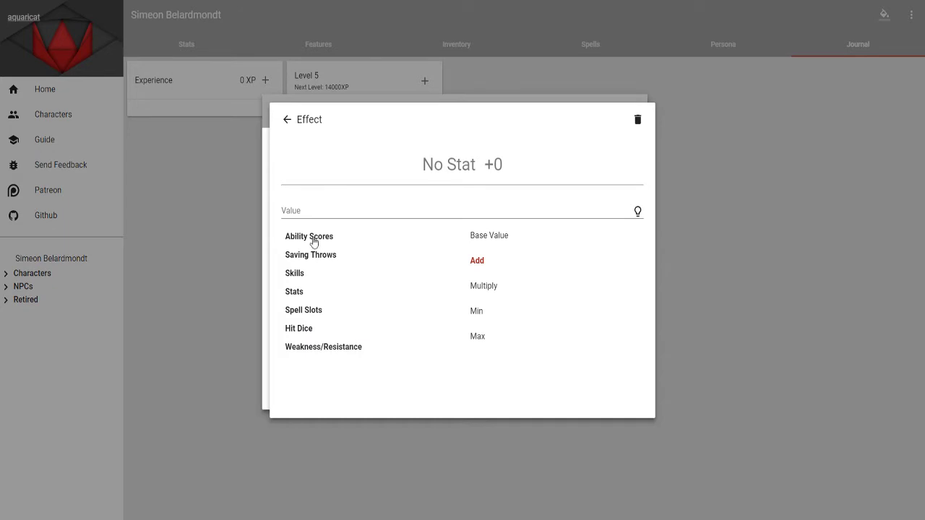
click(294, 292)
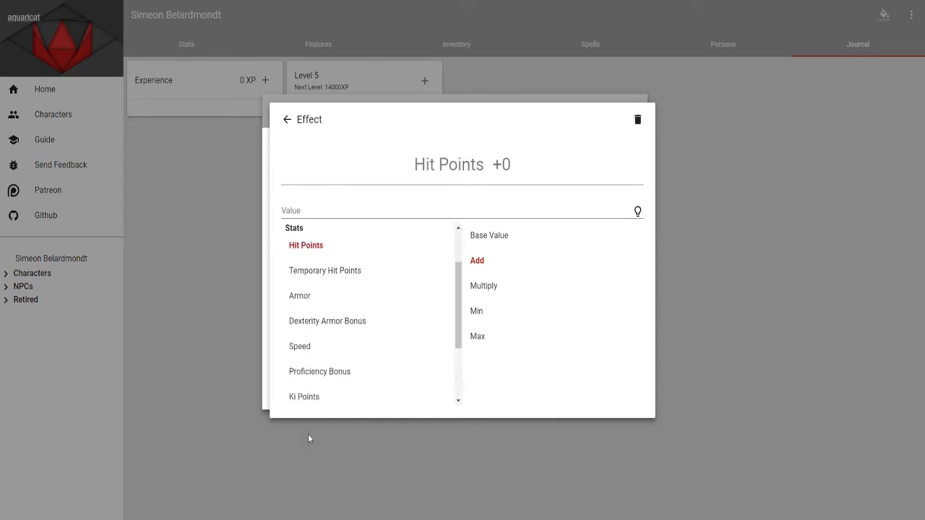
click(310, 248)
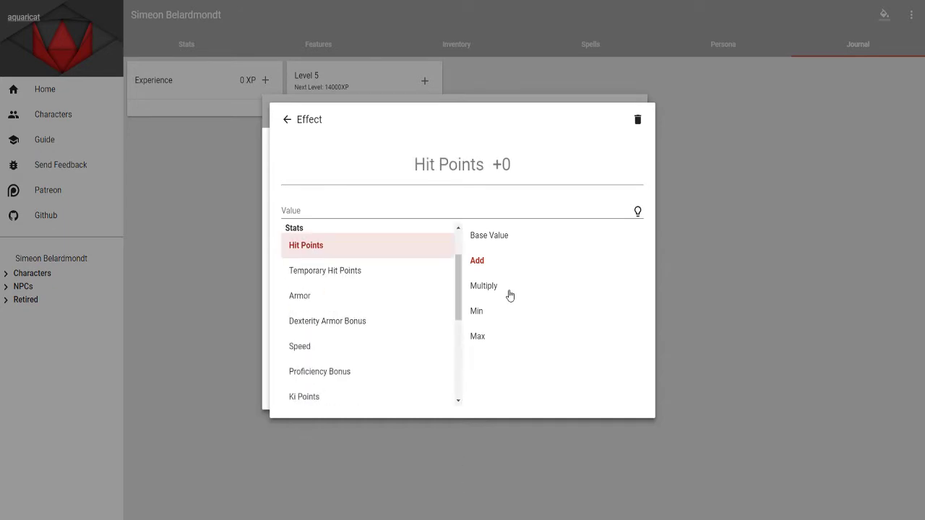
click(394, 213)
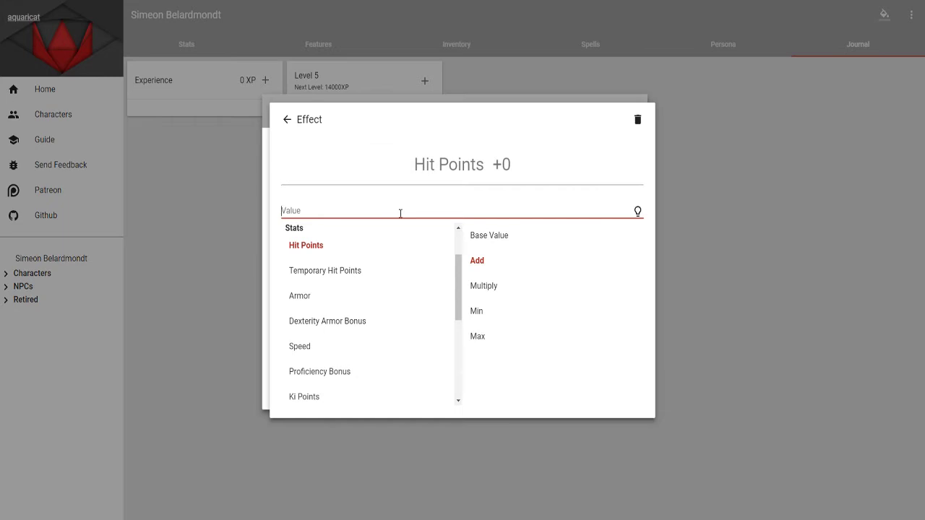
text(5*)
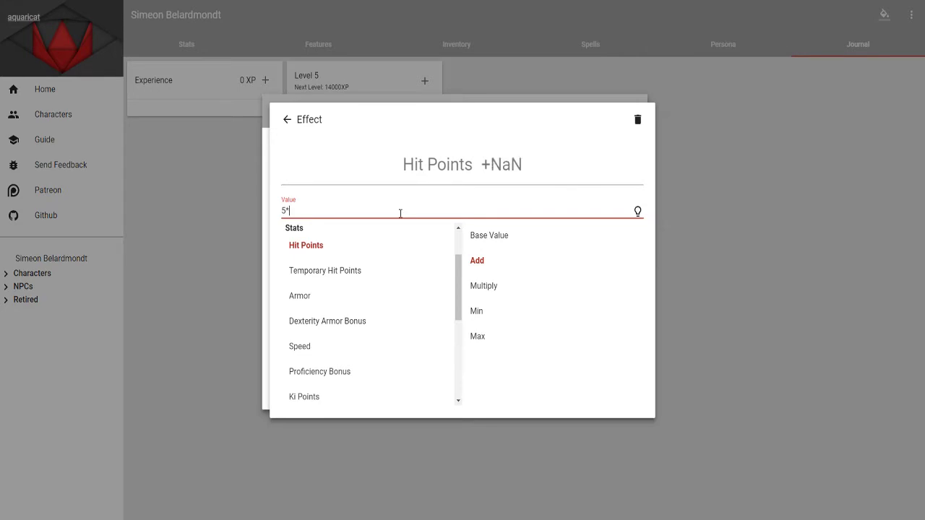
text(FighterLevel)
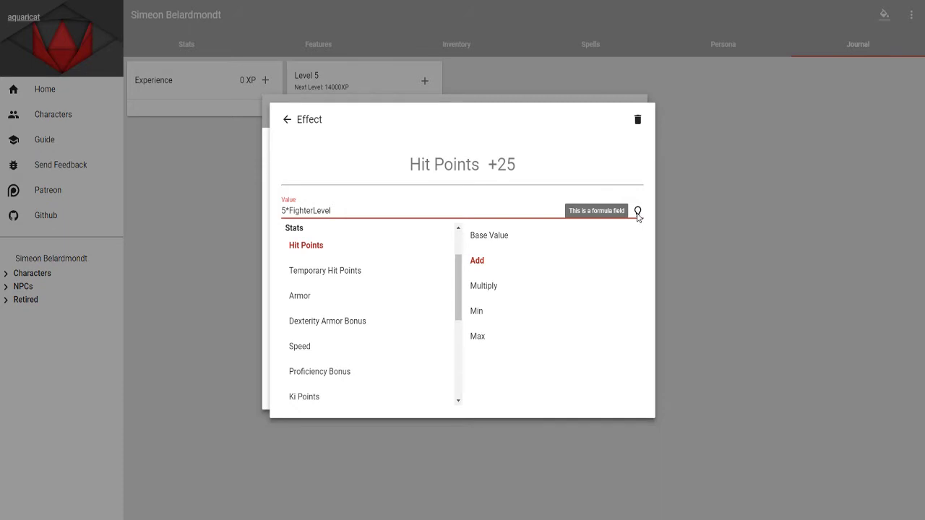
Revise the Hit Points effect's formula to multiply FighterLevel by 6 and add 4, and return to the class editor.
click(285, 212)
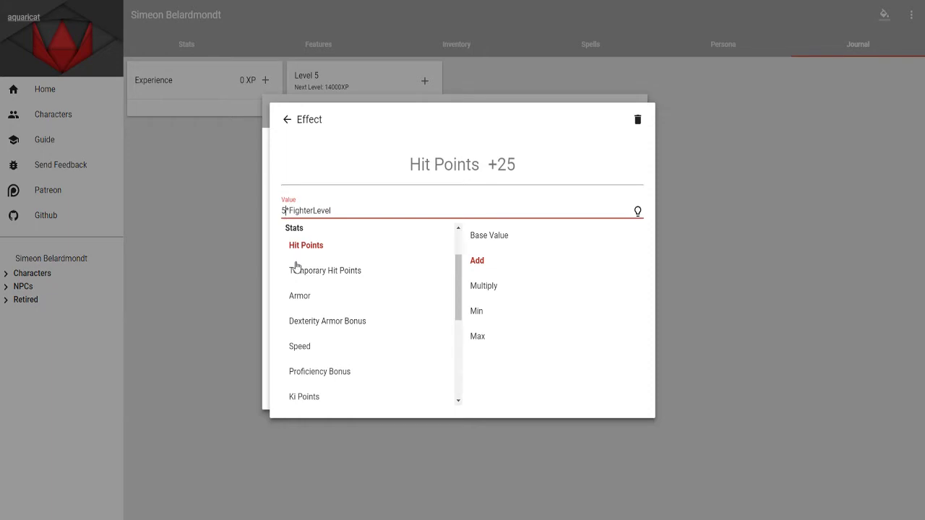
key(BackSpace)
text(6)
text(4)
click(333, 210)
key(Right)
click(287, 120)
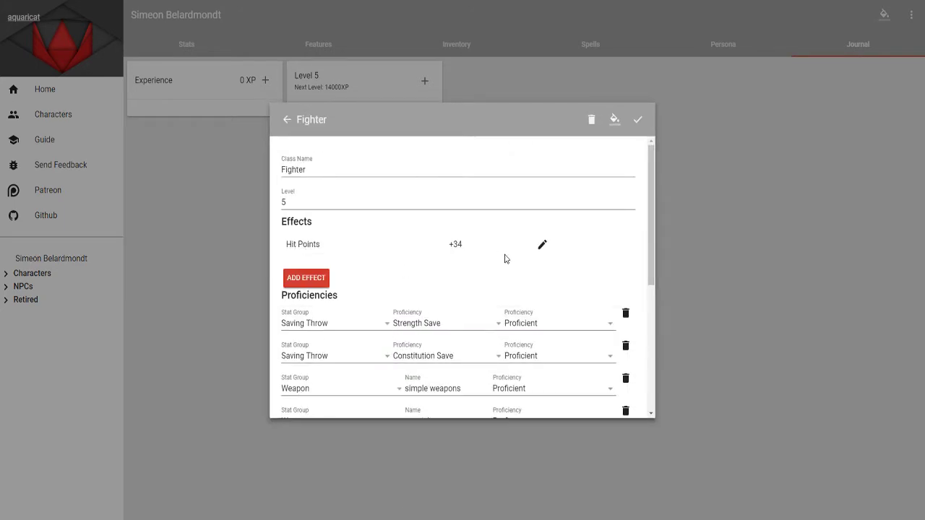
scroll(429, 279, down, 1)
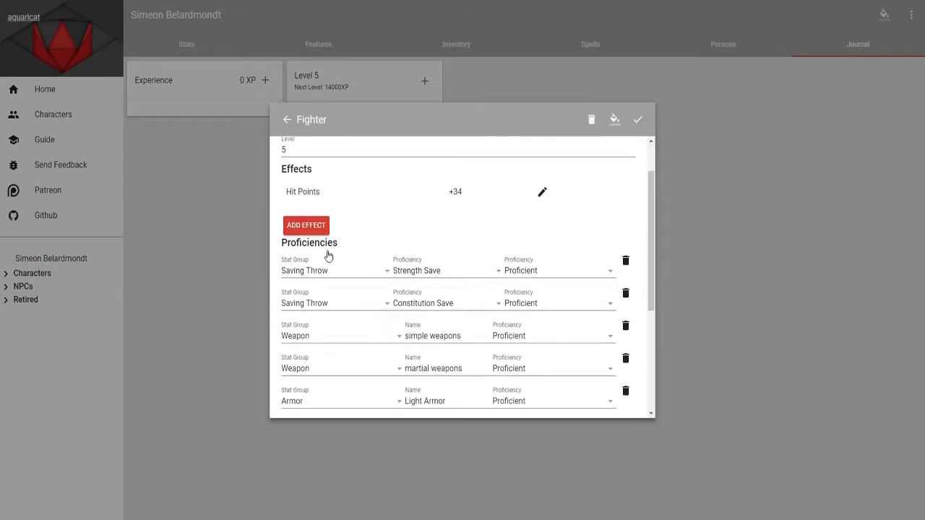
Change the Fighter class's Hit Points effect from an addition to a Base Value.
click(544, 192)
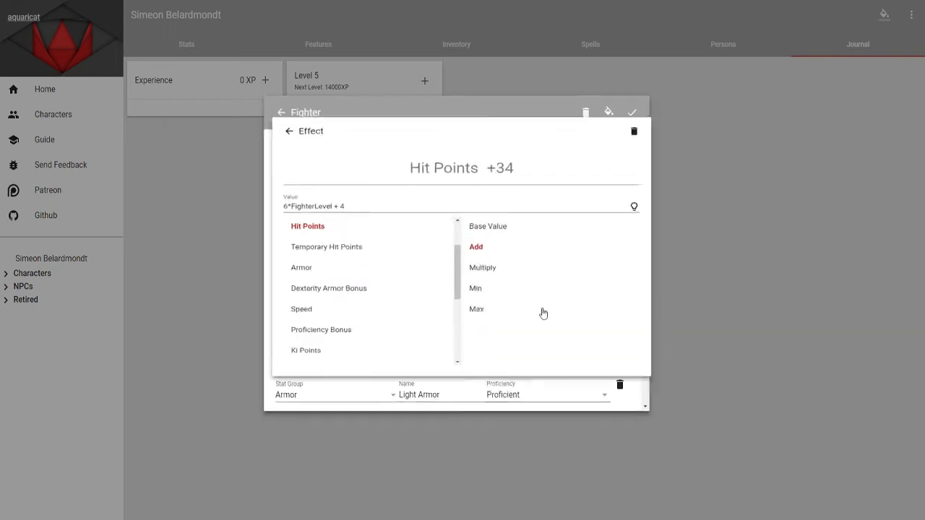
click(490, 236)
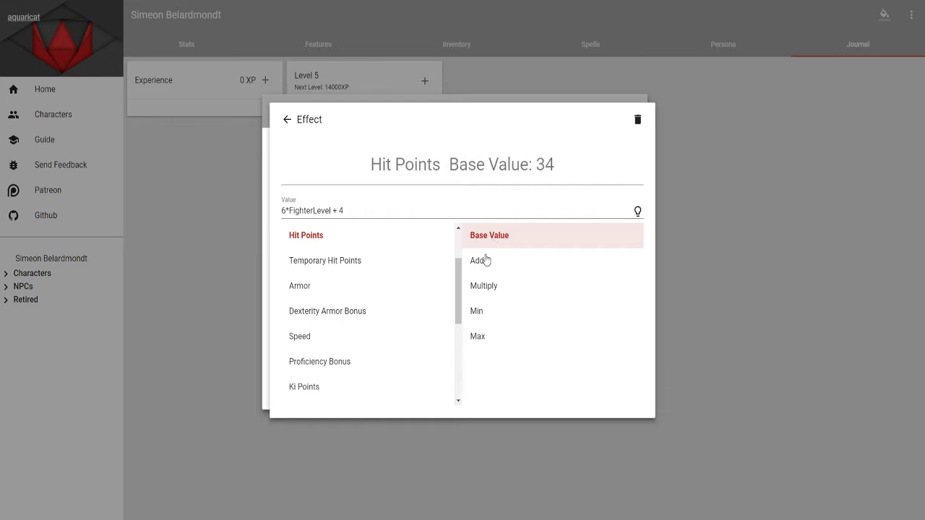
click(292, 122)
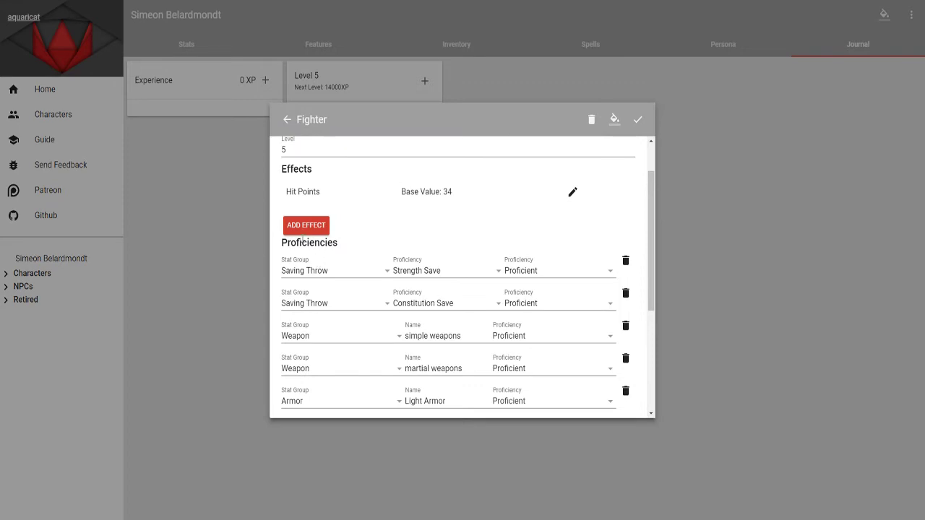
Add an effect to the Fighter class that adds FighterLevel to the d10 Hit Dice.
click(306, 227)
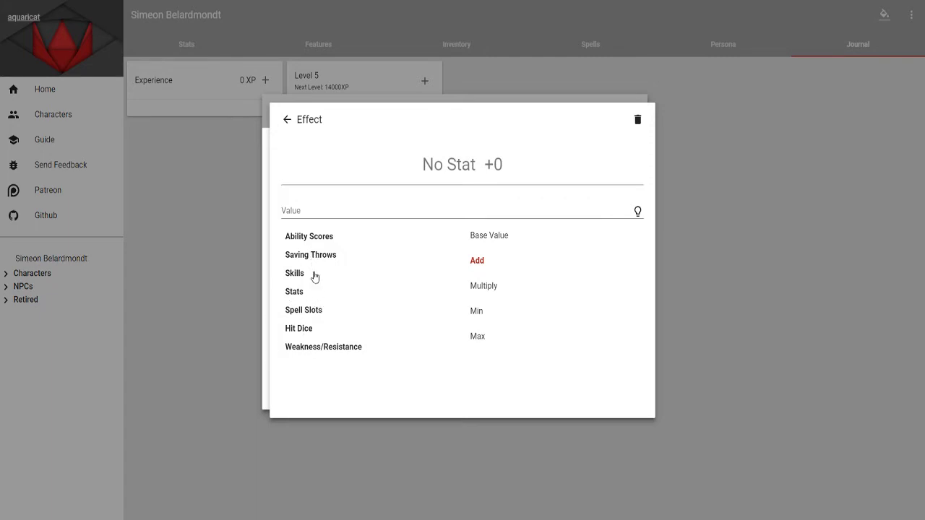
click(294, 292)
scroll(337, 311, down, 5)
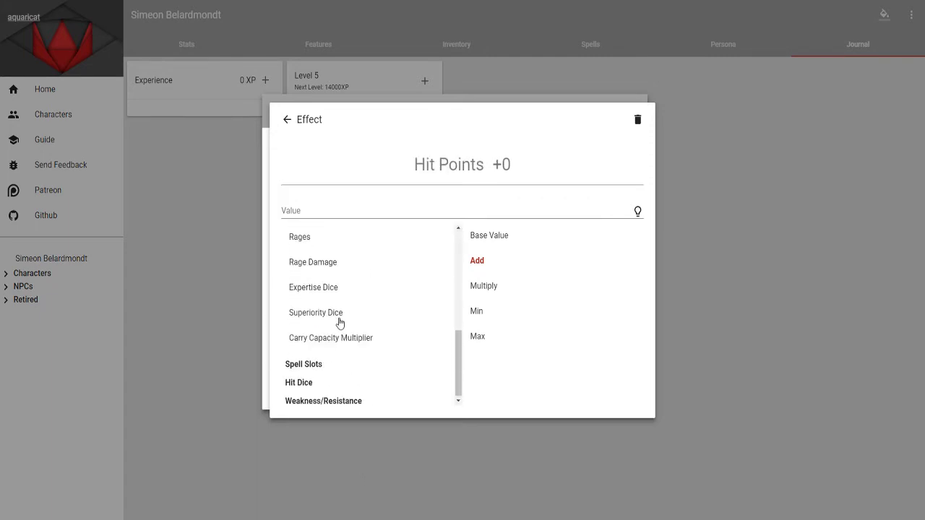
click(300, 387)
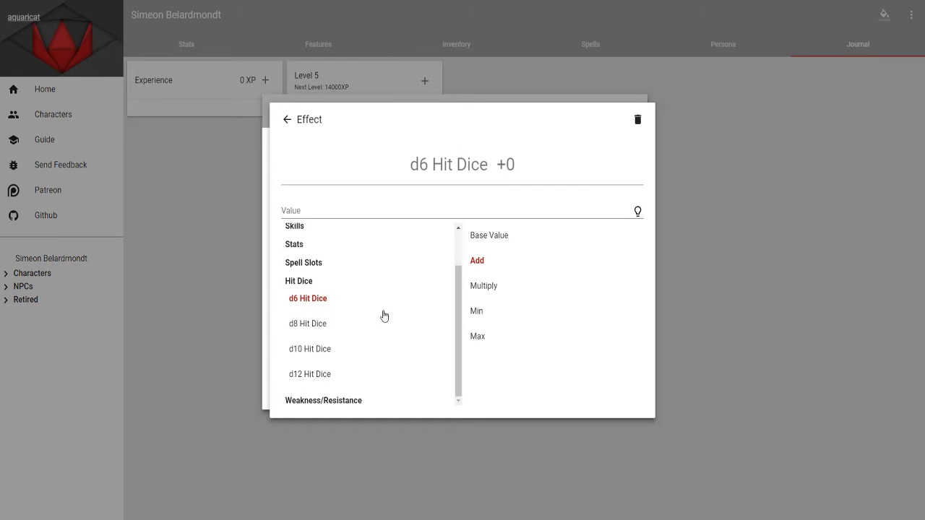
click(307, 357)
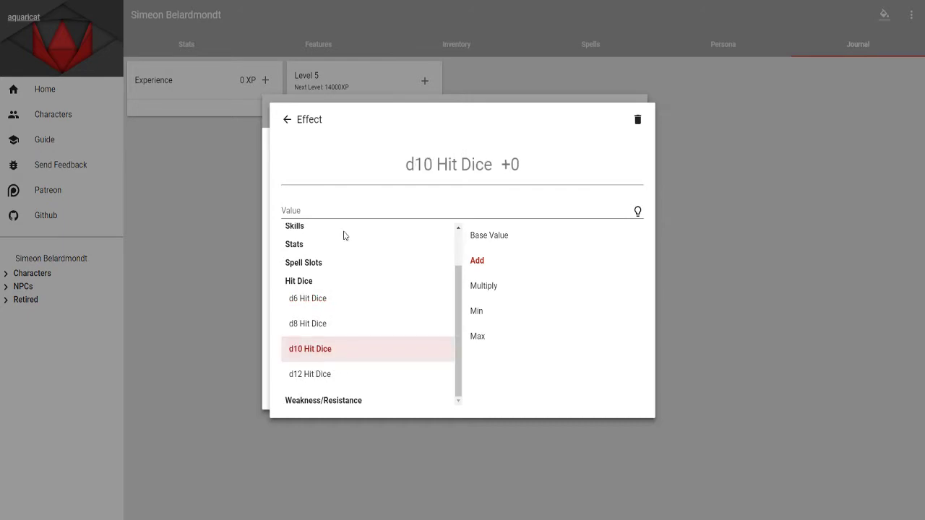
click(332, 210)
text(FighterLevel)
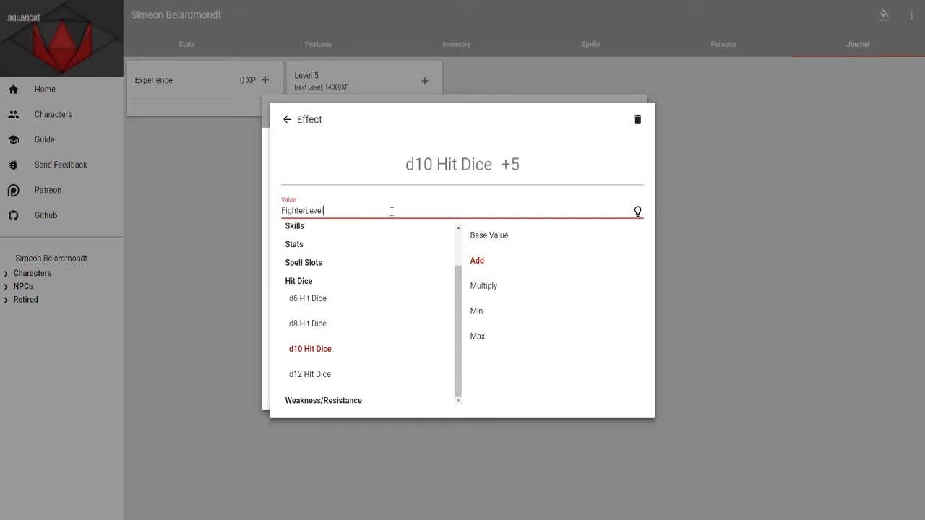
click(287, 120)
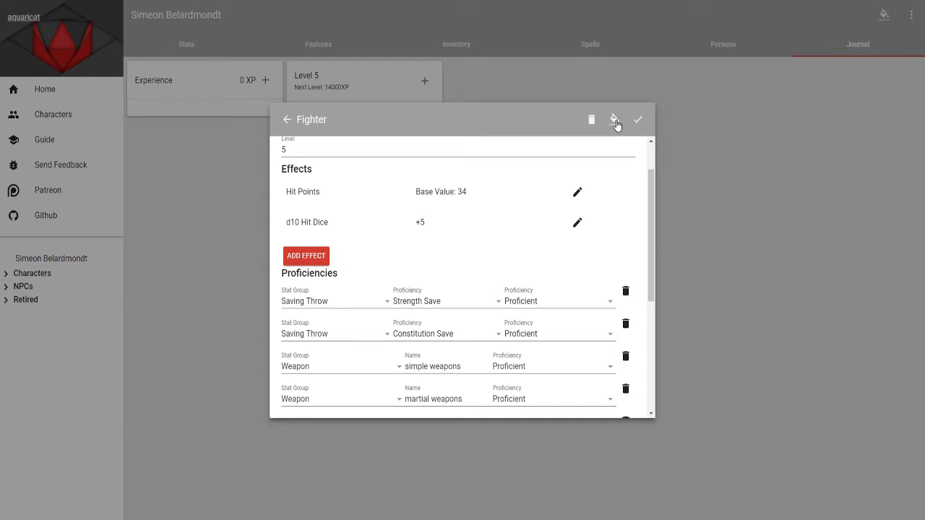
Set the Fighter class's color to indigo blue, then finish editing and close the class.
click(615, 122)
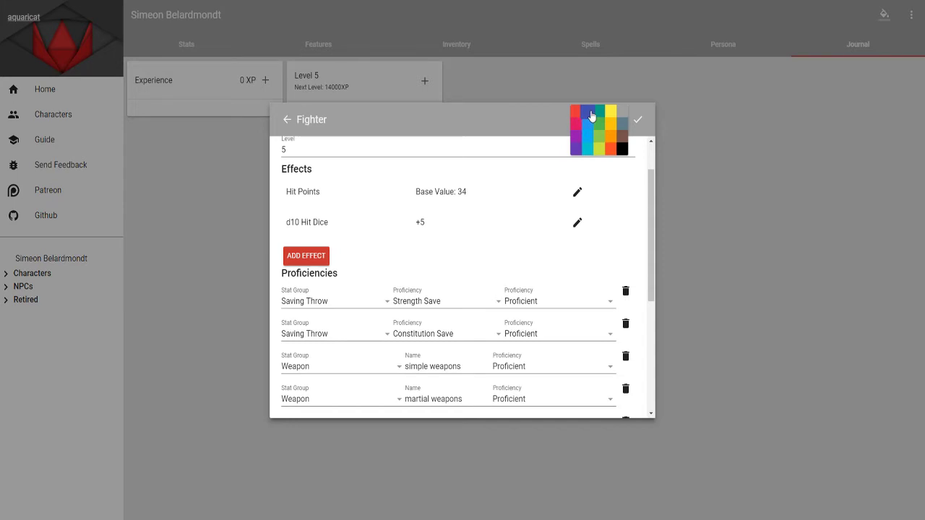
click(591, 114)
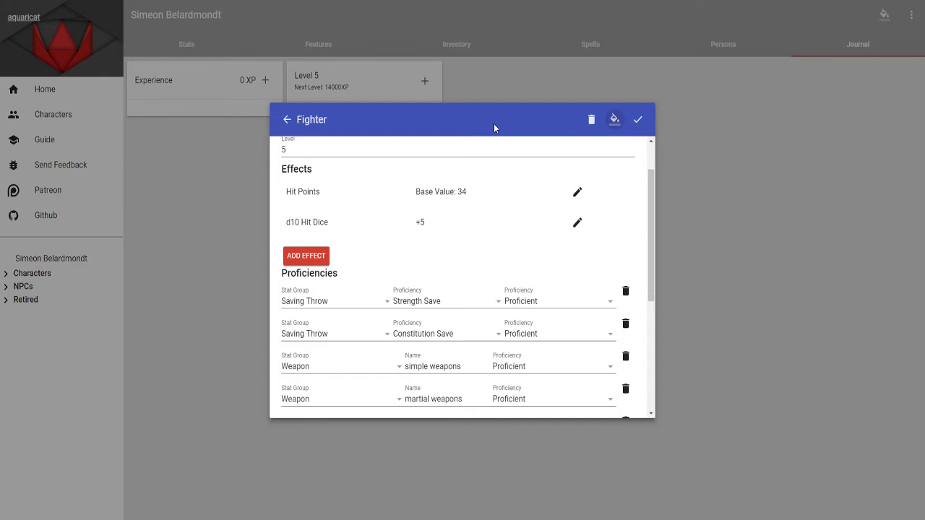
click(638, 120)
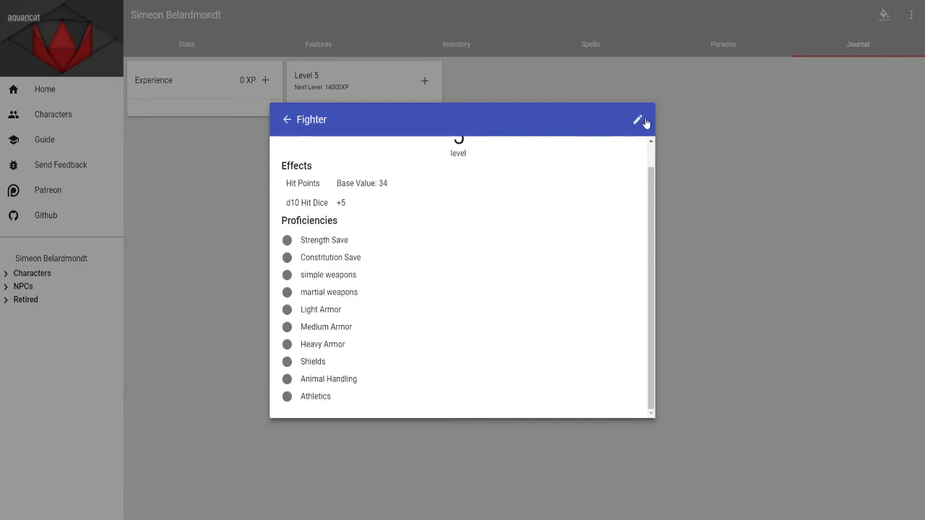
click(720, 245)
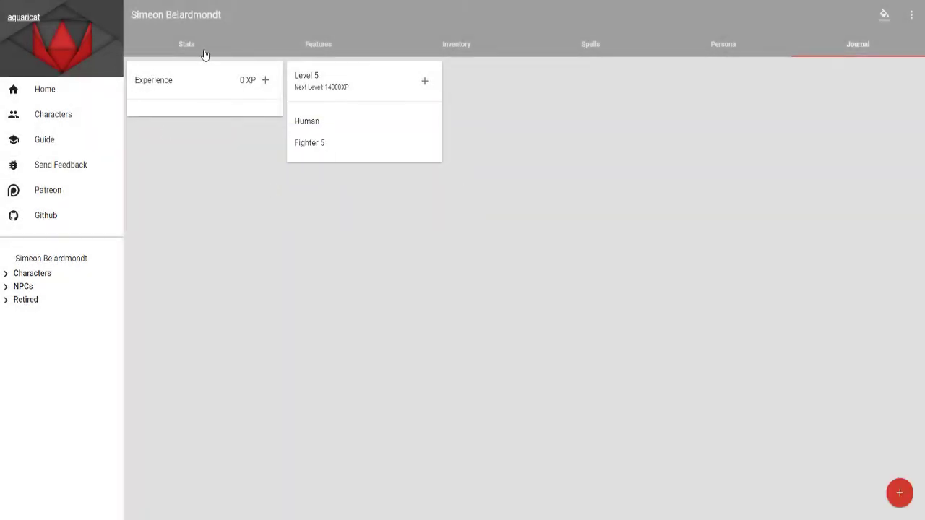
Examine the character's stats page, including the breakdown of the Athletics skill and the hit points slider.
click(193, 50)
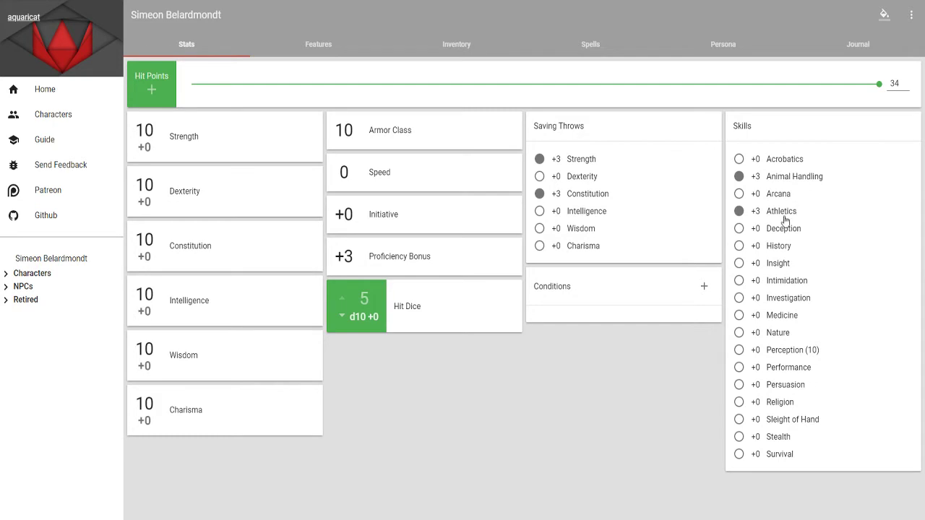
click(746, 215)
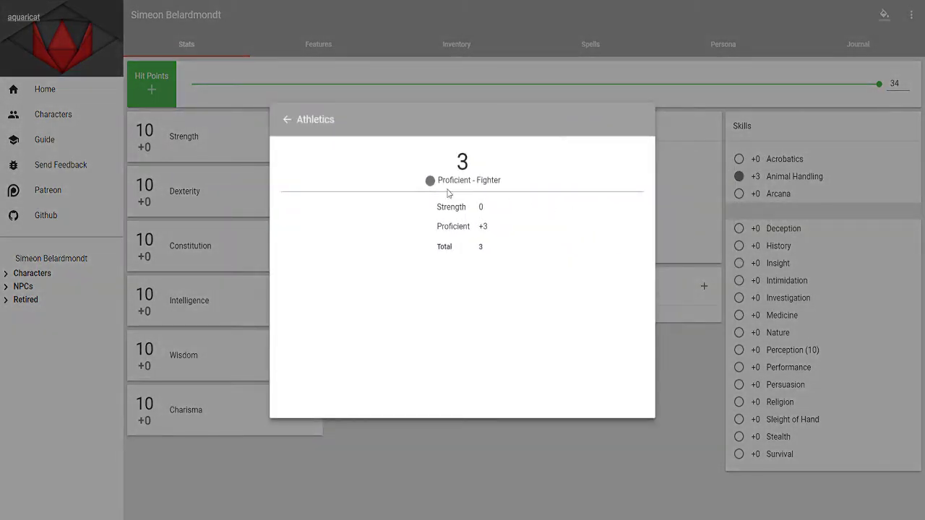
click(699, 272)
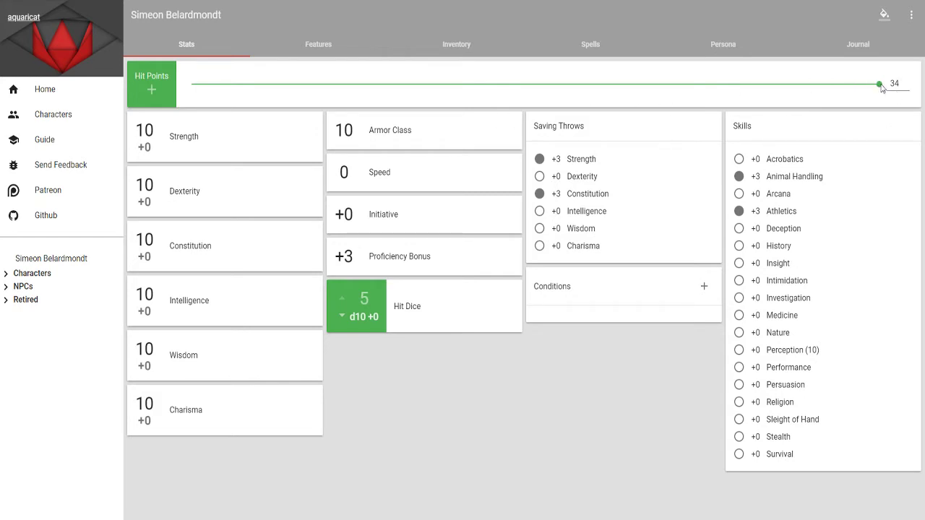
mouse_move(881, 86)
mouse_down()
mouse_move(418, 93)
mouse_move(676, 82)
mouse_move(879, 88)
mouse_move(882, 102)
mouse_up()
mouse_move(879, 84)
mouse_down()
mouse_move(719, 81)
mouse_move(879, 84)
mouse_up()
Open the Human race for editing and create a new effect on it.
click(857, 49)
click(297, 124)
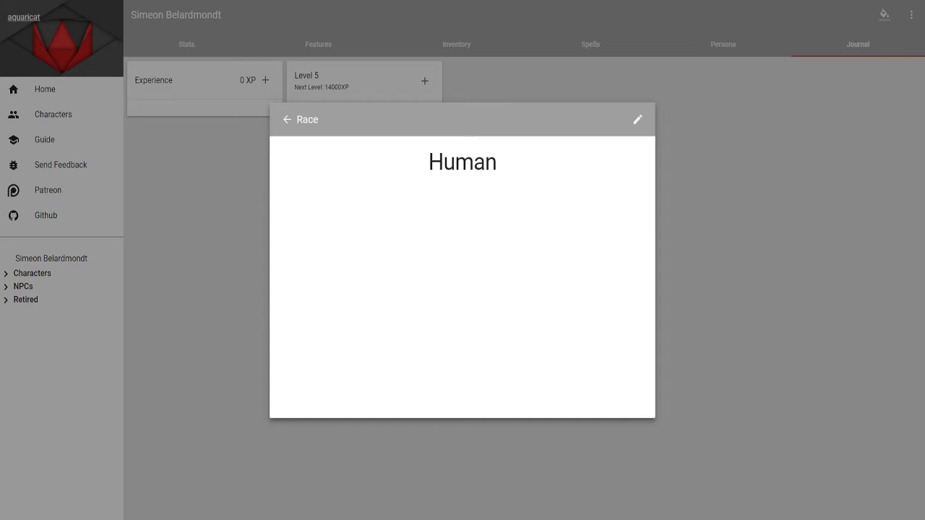
click(635, 120)
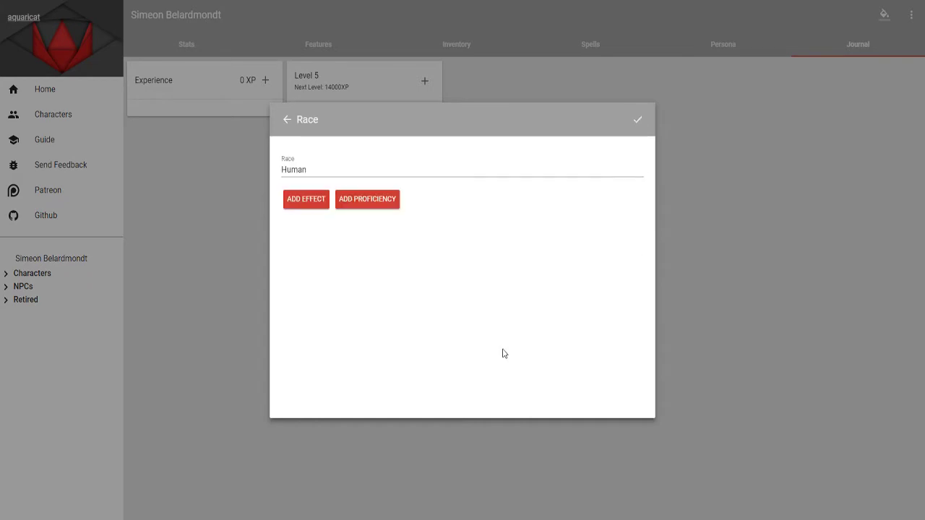
click(307, 203)
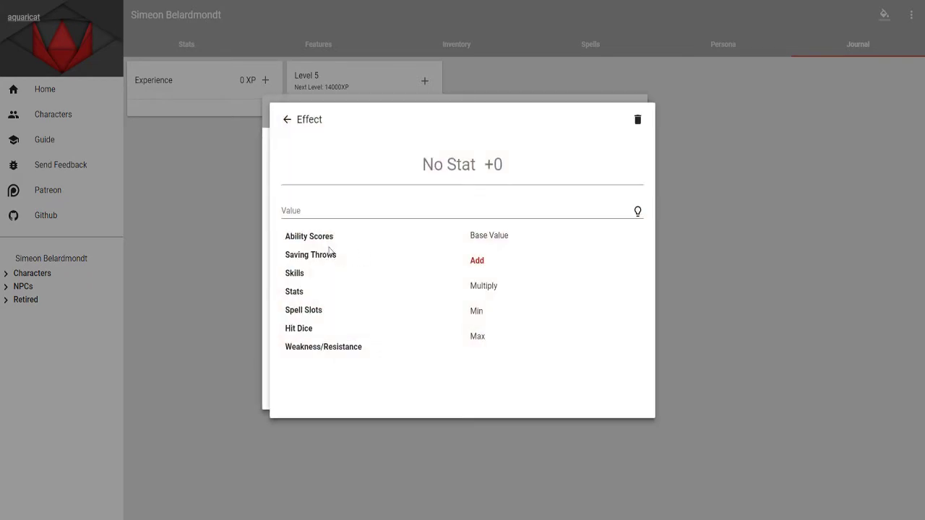
Look through the stats an effect can target, including ability scores, skills, general stats, spell slots, hit dice and damage resistances.
click(317, 238)
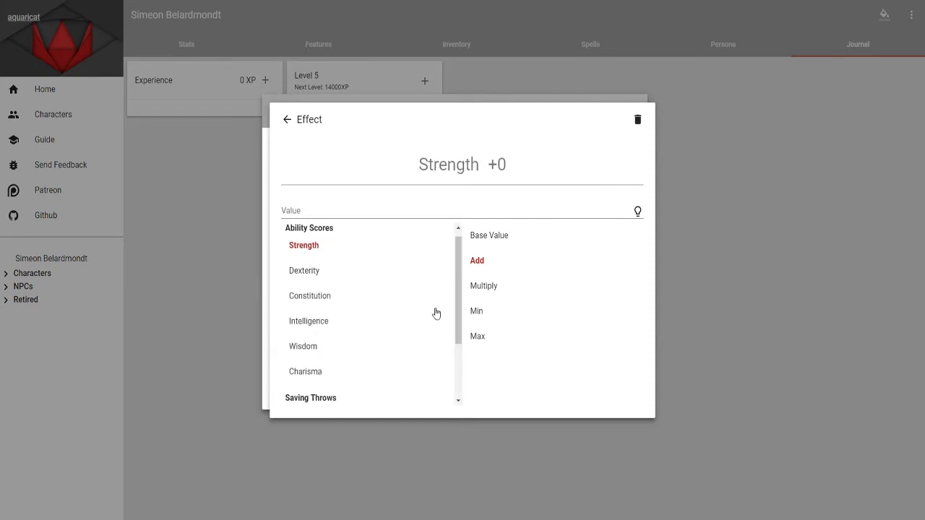
scroll(436, 309, down, 3)
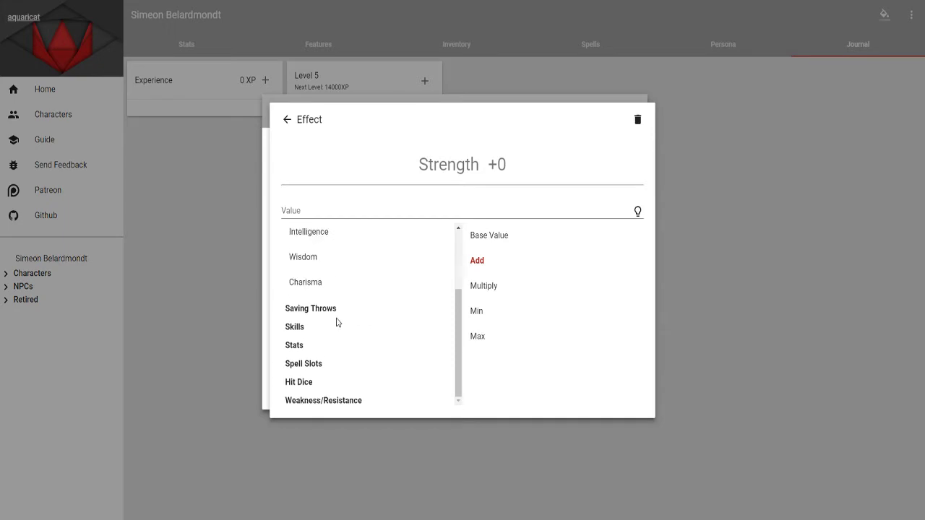
click(299, 325)
scroll(397, 296, down, 5)
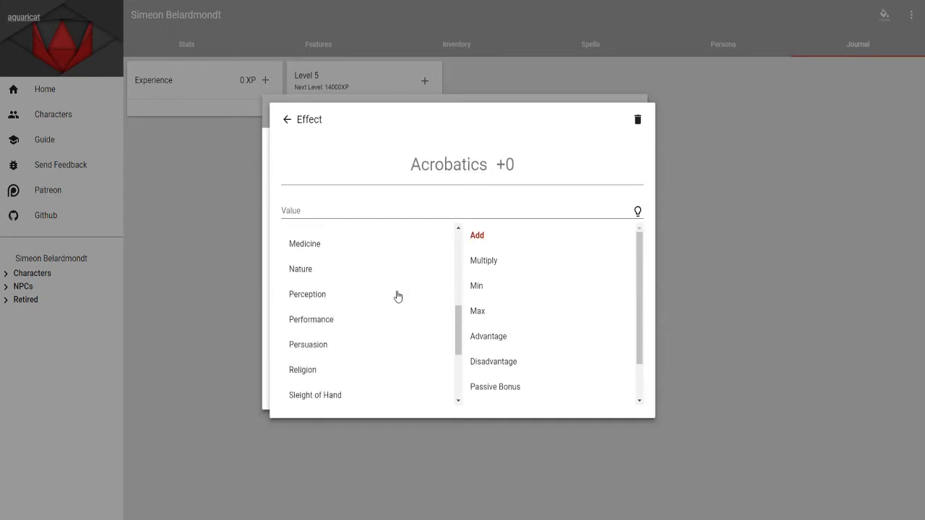
click(309, 346)
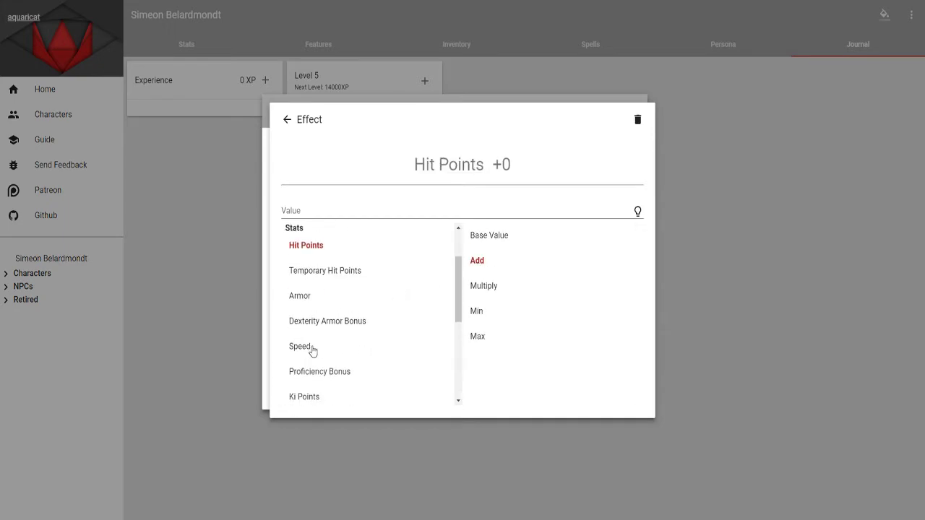
scroll(368, 322, down, 1)
scroll(357, 257, up, 1)
scroll(353, 300, down, 3)
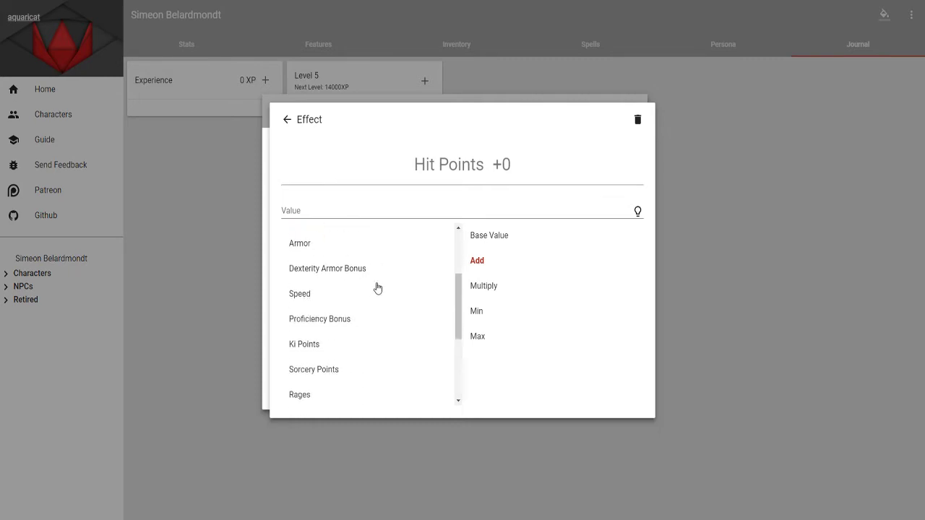
scroll(378, 281, down, 2)
scroll(378, 283, down, 2)
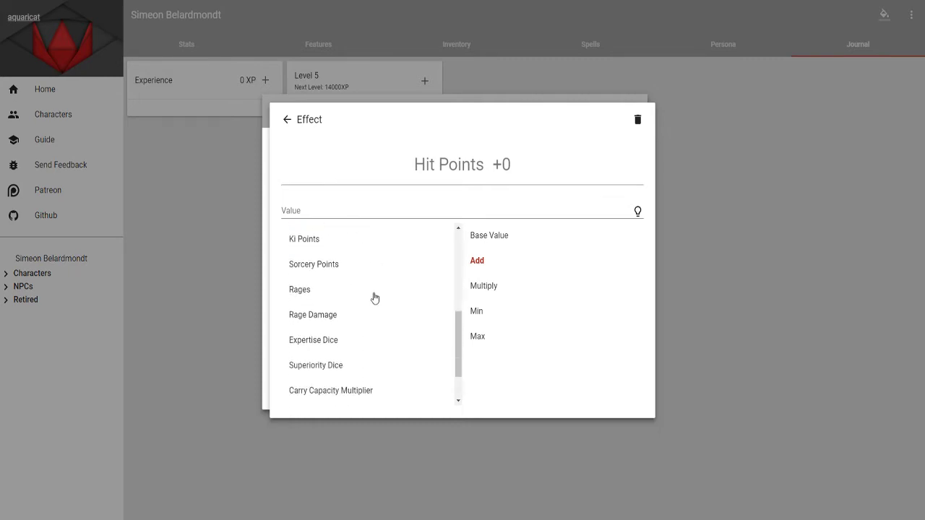
scroll(389, 355, down, 2)
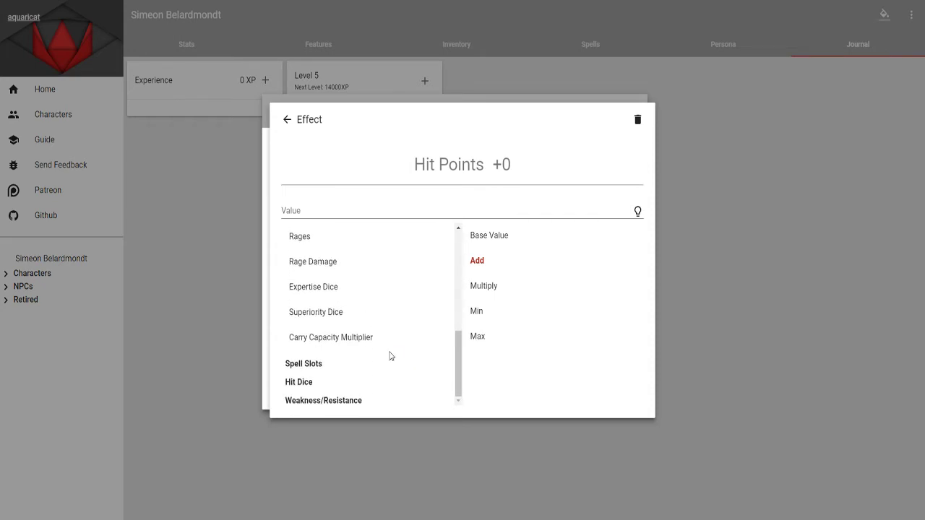
click(312, 371)
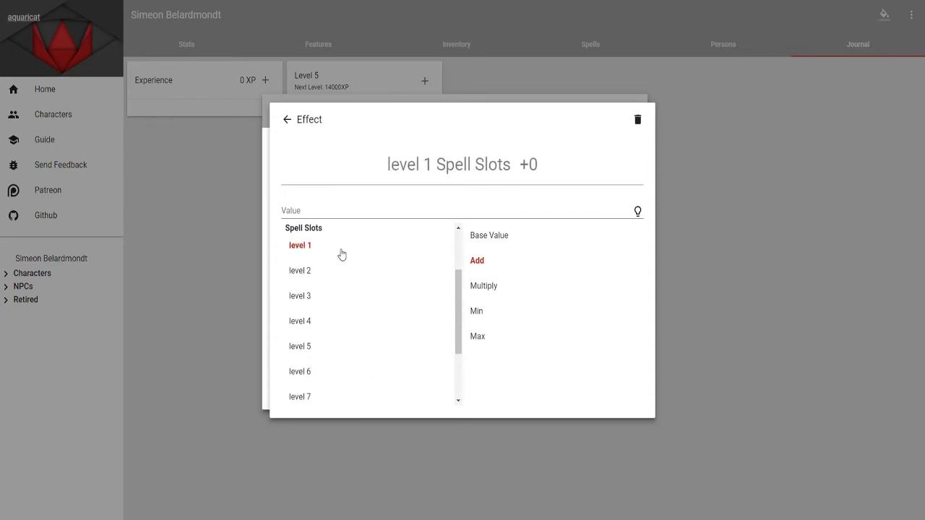
scroll(343, 264, down, 2)
click(312, 383)
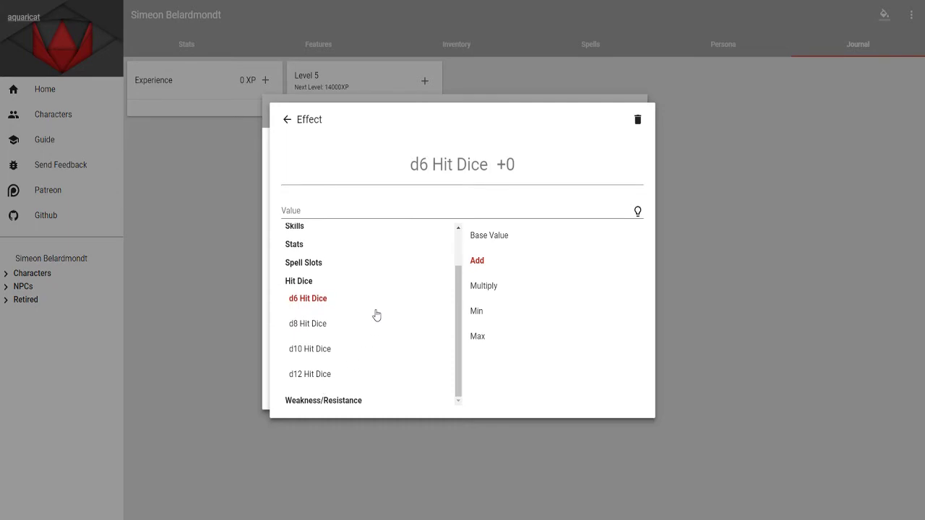
click(354, 403)
scroll(354, 405, down, 2)
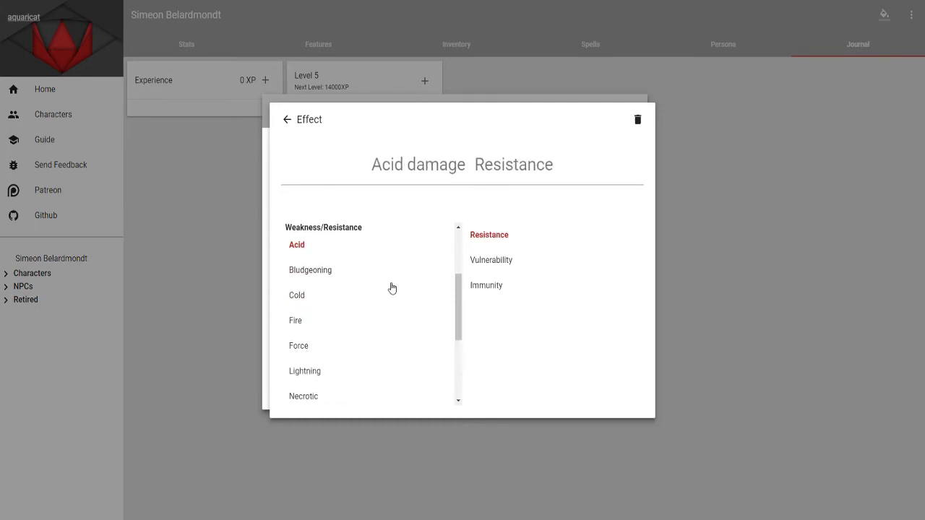
scroll(392, 290, down, 3)
scroll(405, 318, up, 5)
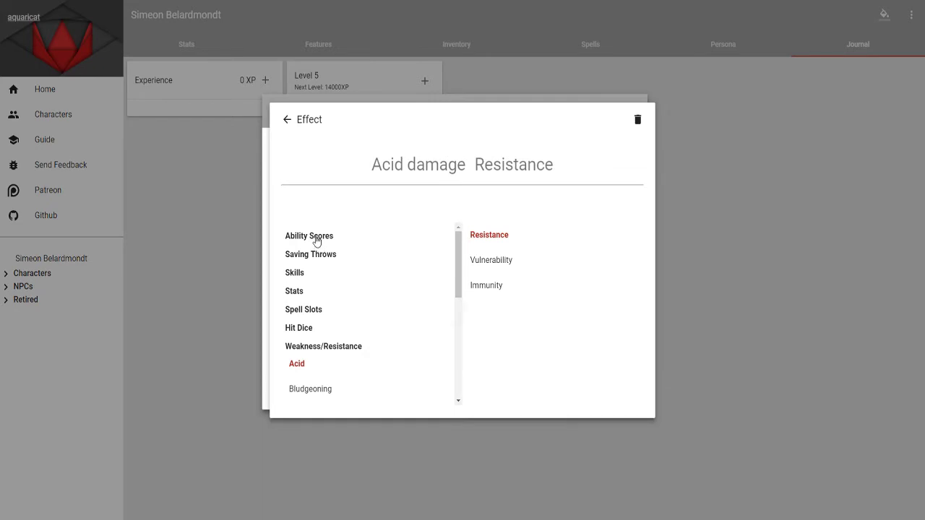
Set the Human race's new effect to add 1 to Strength and return to the race editor.
click(316, 242)
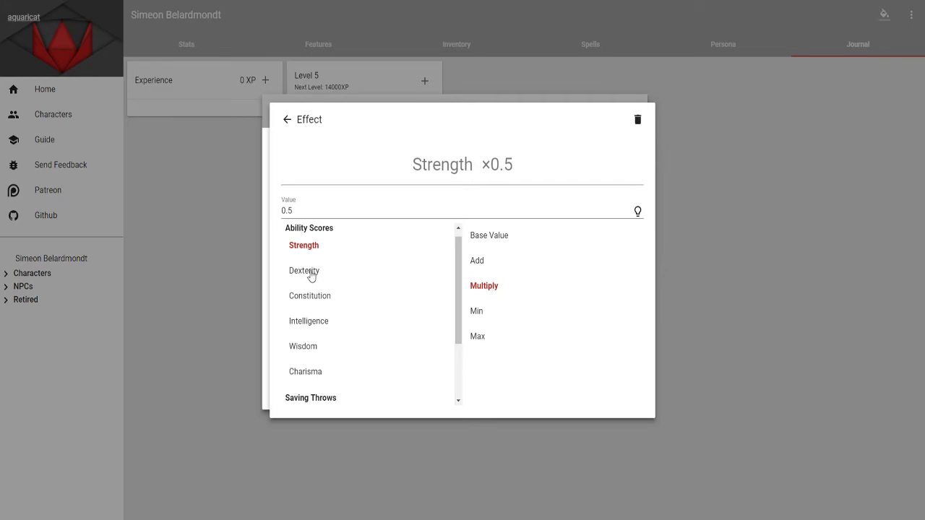
click(475, 264)
click(314, 209)
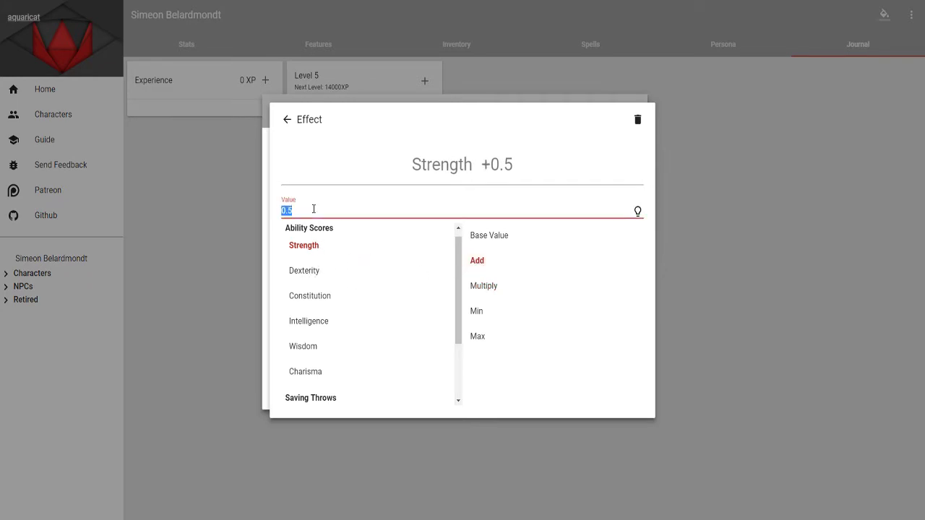
text(1)
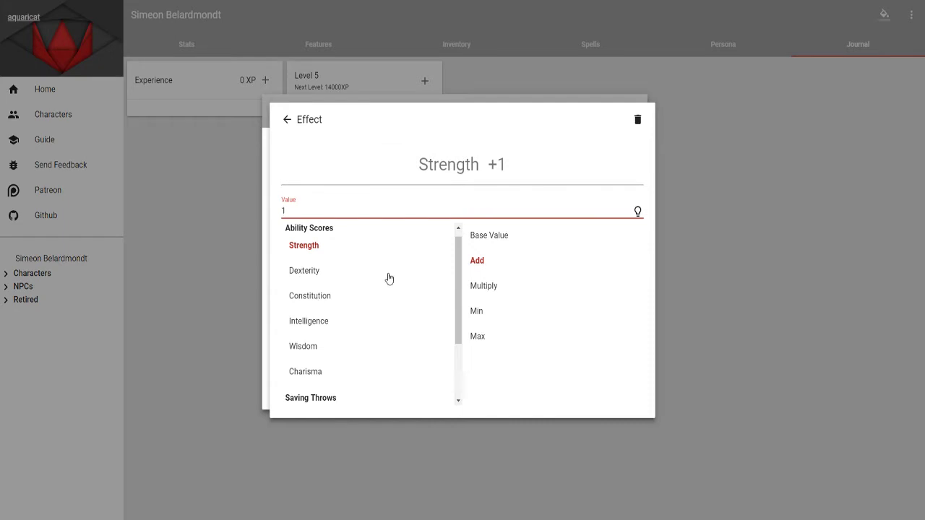
click(287, 119)
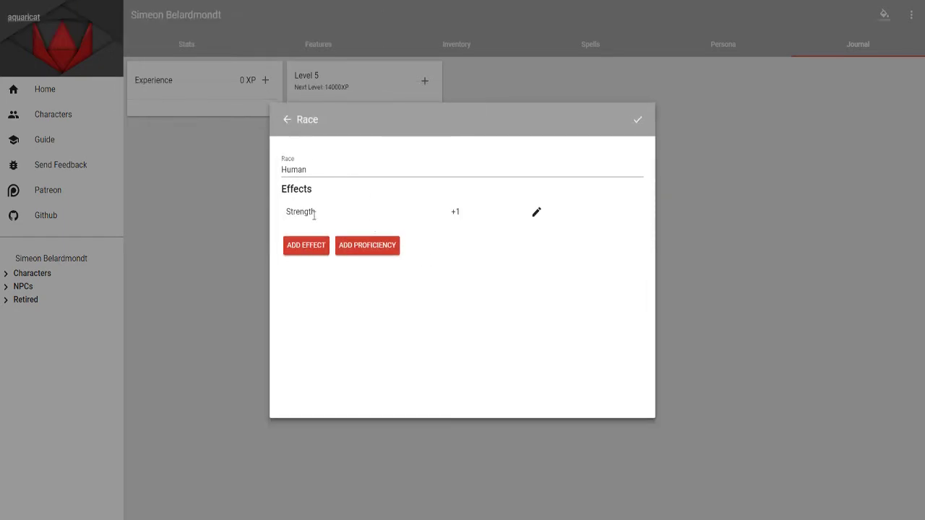
Add an effect to the Human race that adds 1 to Dexterity and return to the race editor.
click(306, 247)
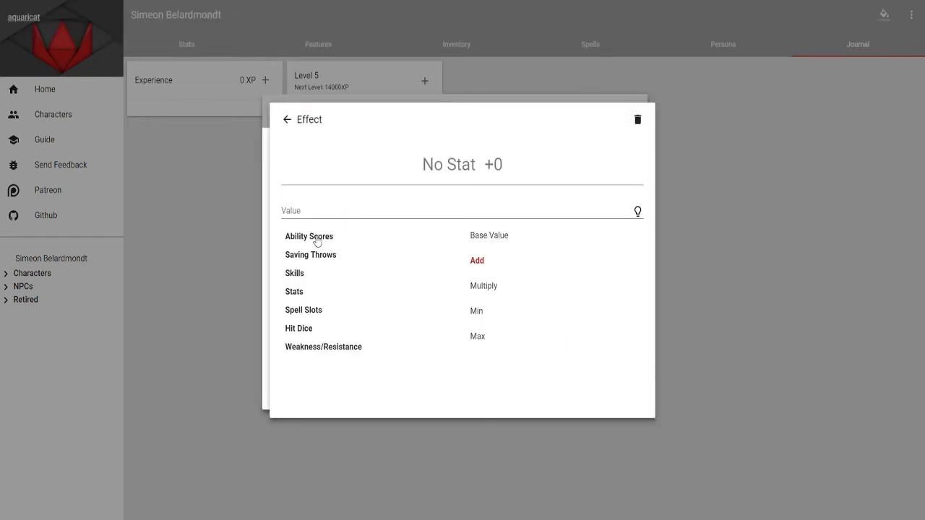
click(317, 241)
click(312, 273)
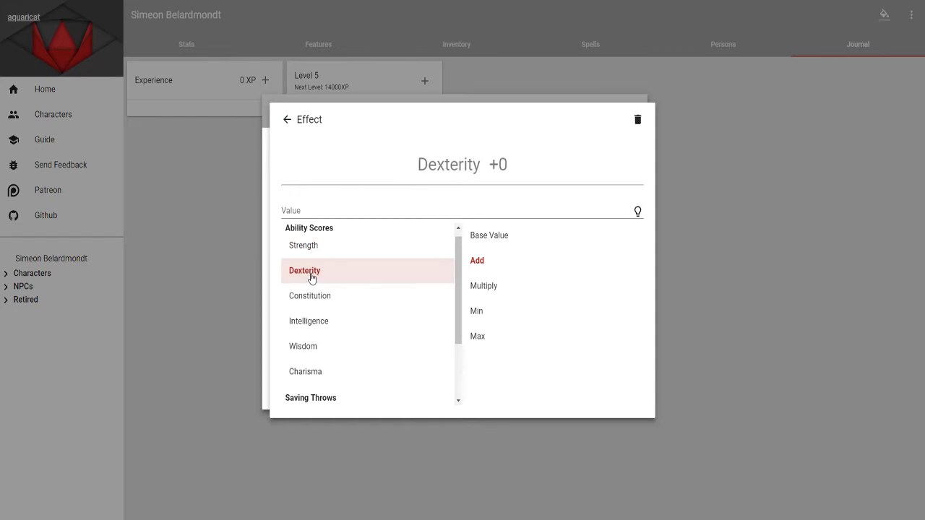
click(486, 266)
click(367, 211)
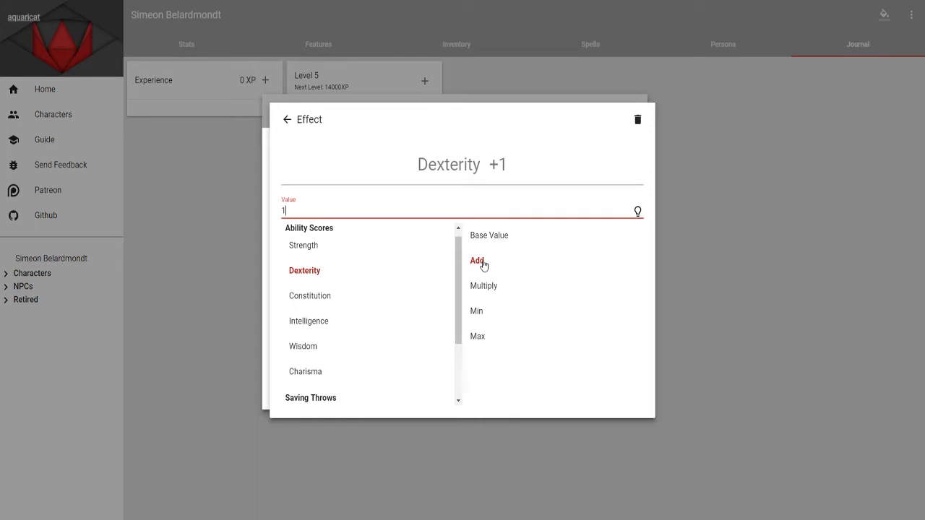
click(363, 172)
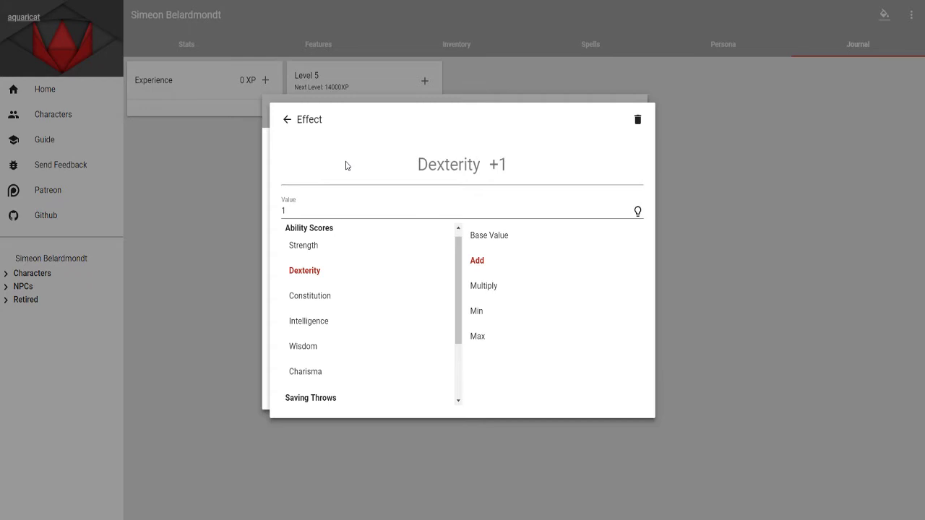
click(287, 119)
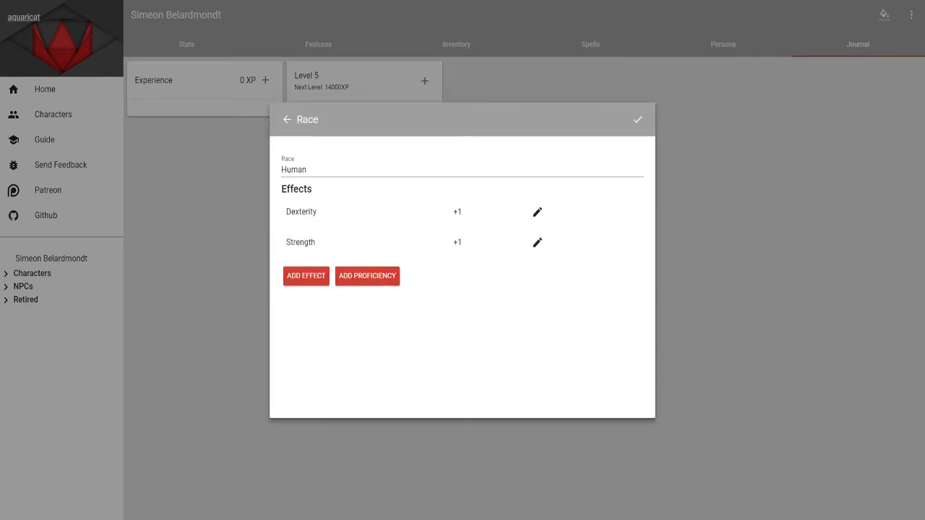
Add a skill proficiency in Intimidation to the Human race.
click(361, 282)
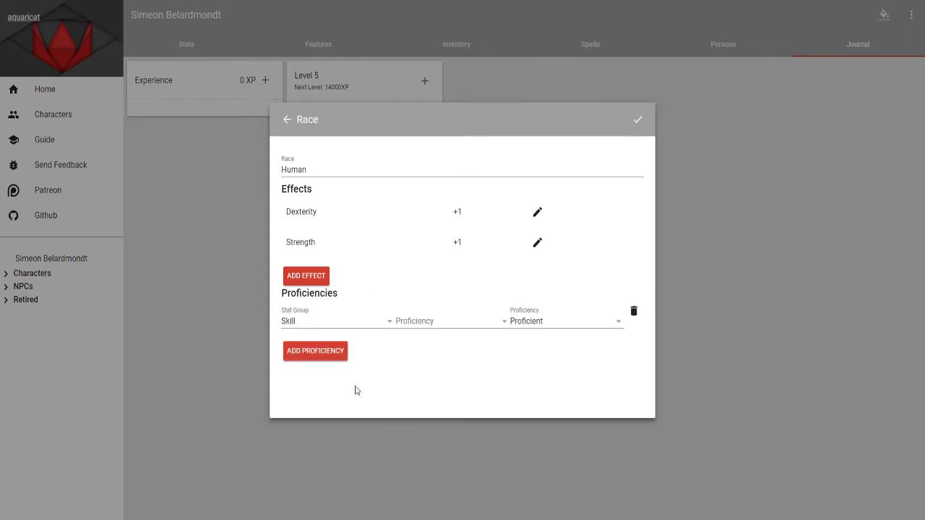
click(348, 318)
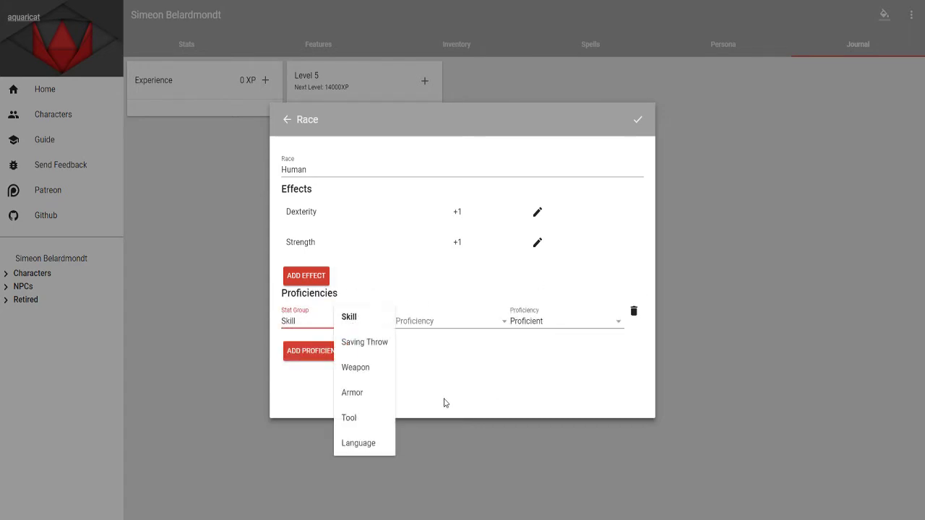
click(436, 321)
click(449, 323)
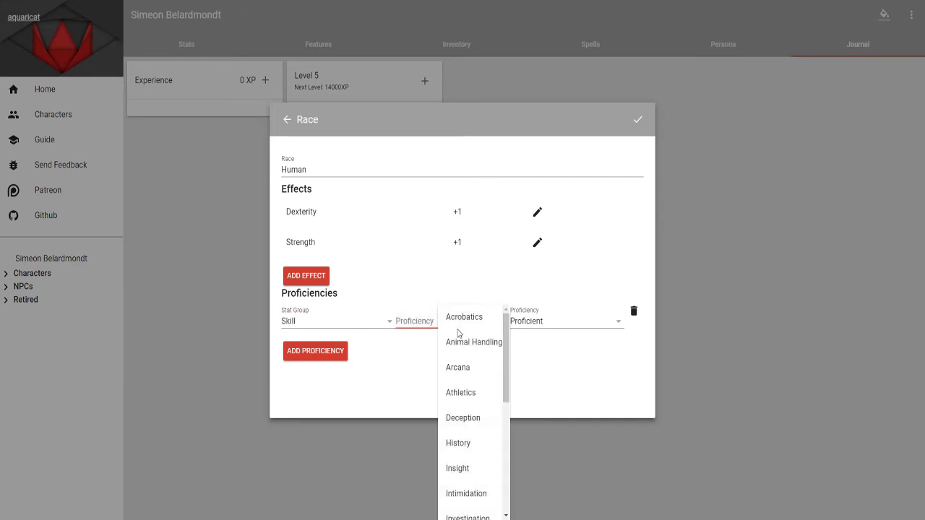
scroll(496, 440, down, 3)
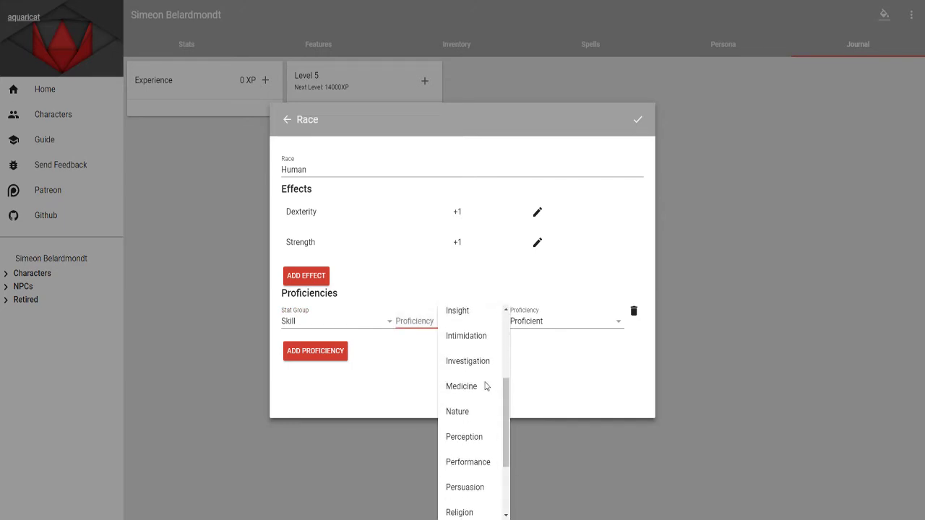
click(466, 336)
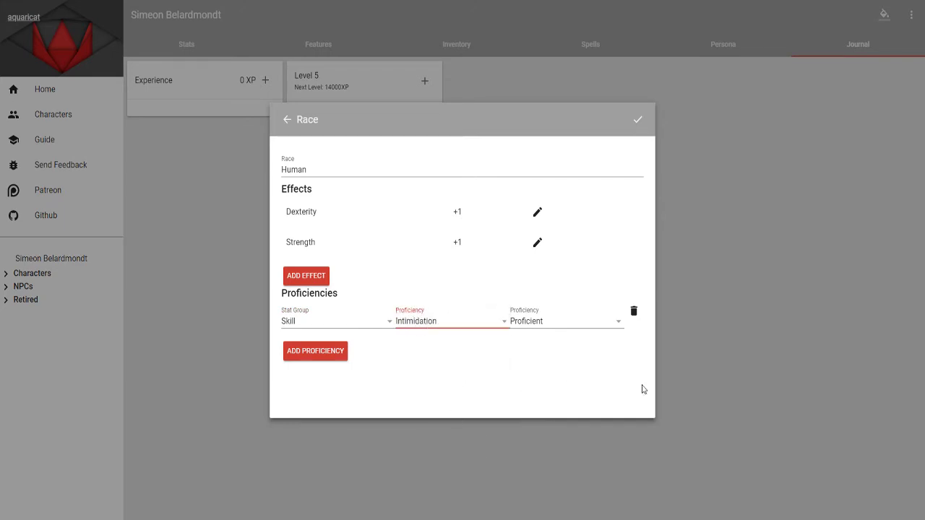
click(538, 405)
Add a language proficiency named Common to the Human race.
click(328, 352)
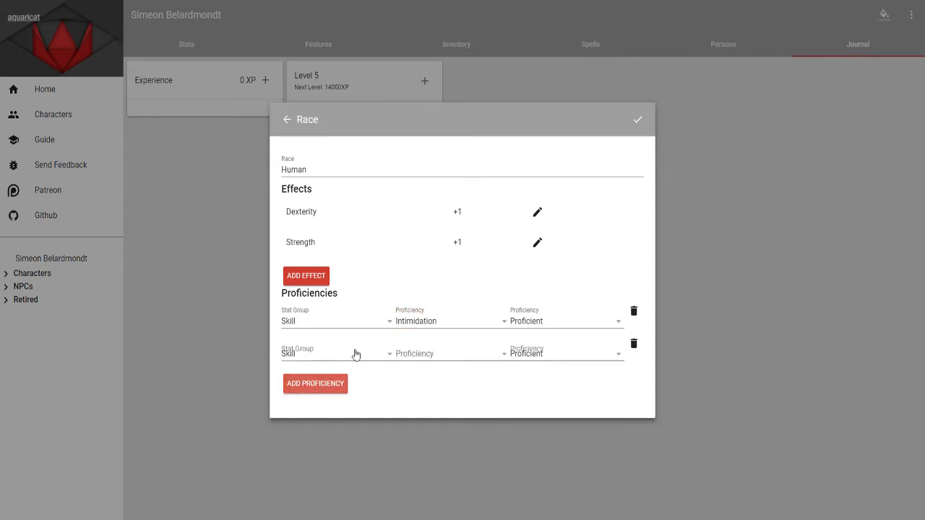
click(329, 357)
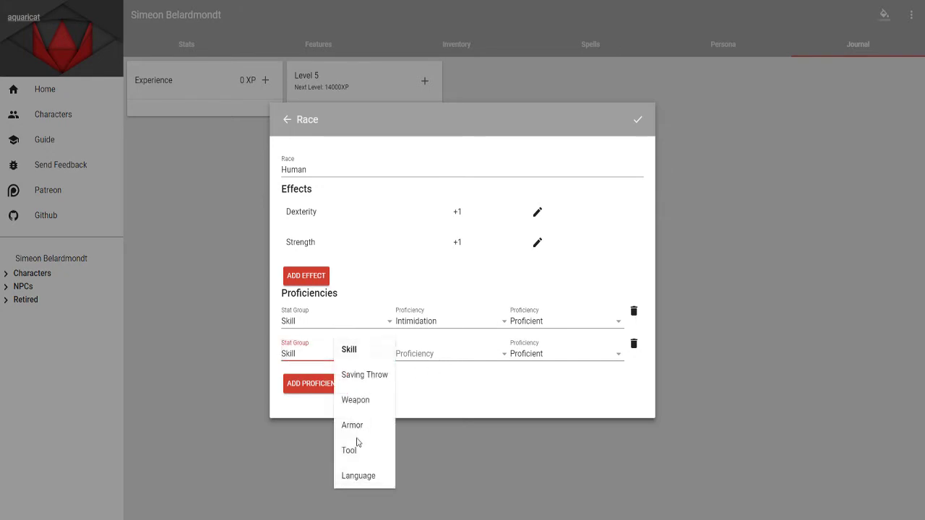
click(373, 477)
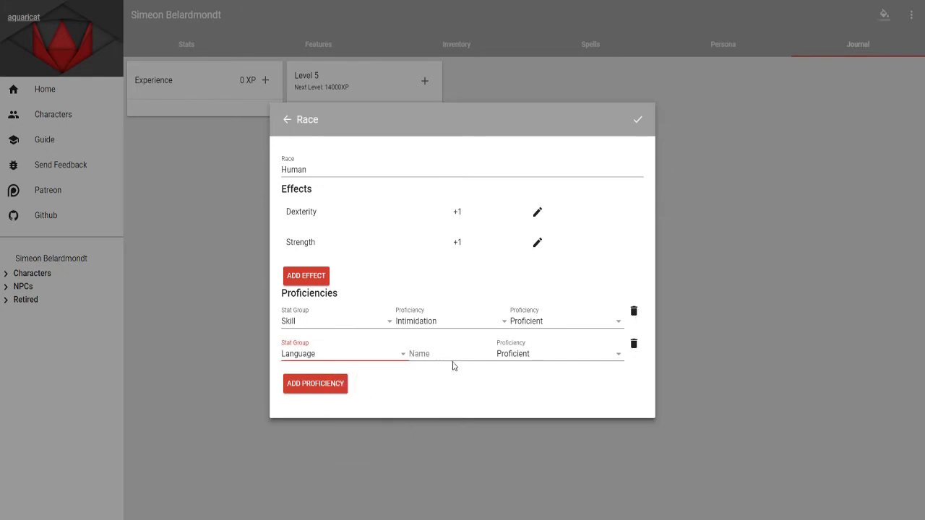
click(446, 354)
text(Common)
Add another language proficiency to the Human race and name it Dwarvish.
click(351, 382)
click(348, 381)
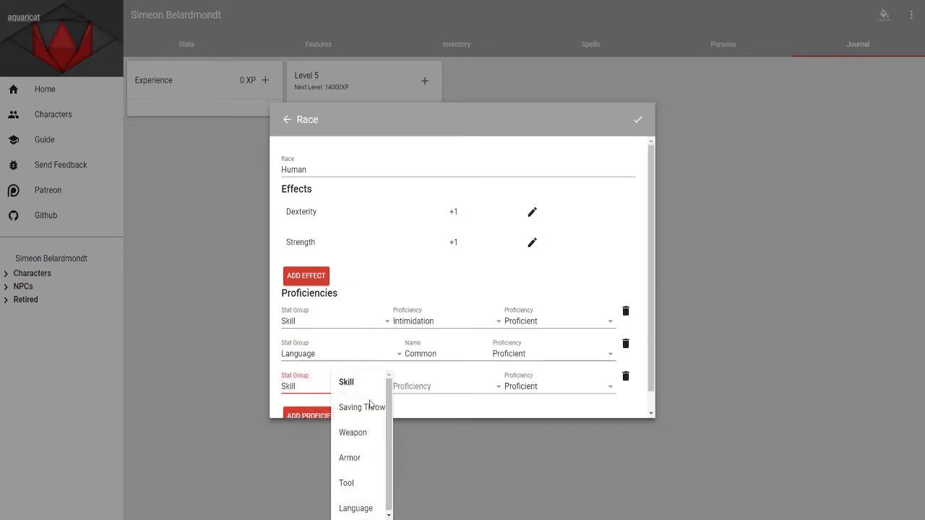
click(356, 505)
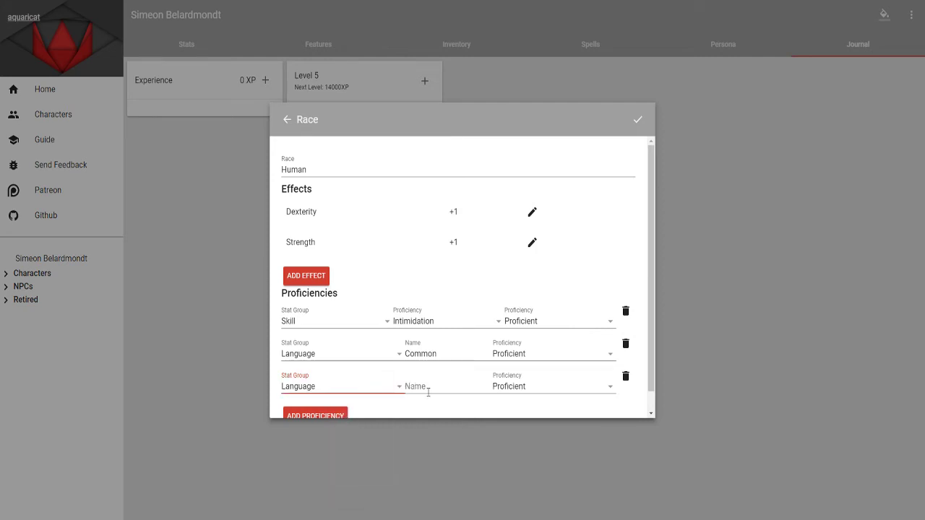
click(444, 391)
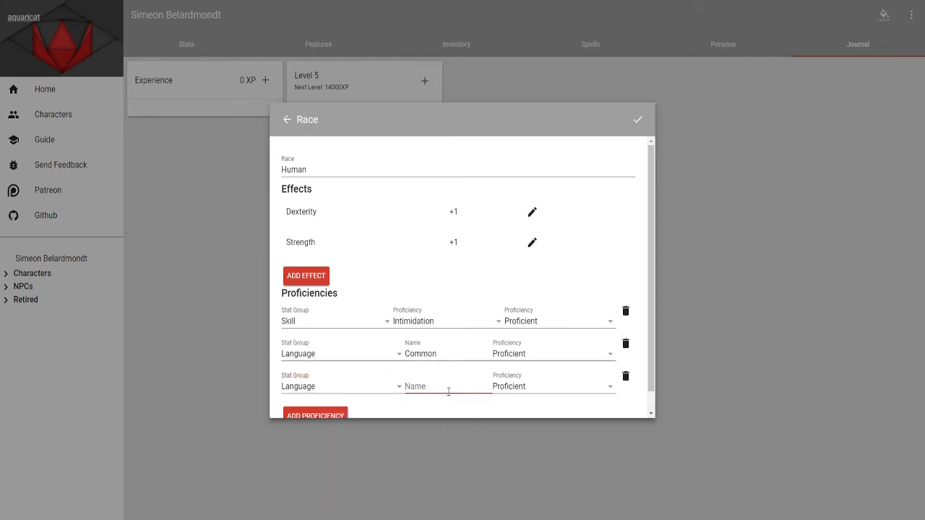
text(Dwa)
key(BackSpace)
text(arvish)
Change the newest language proficiency's name to Celestial and close the race editor.
double_click(448, 391)
text(Cel)
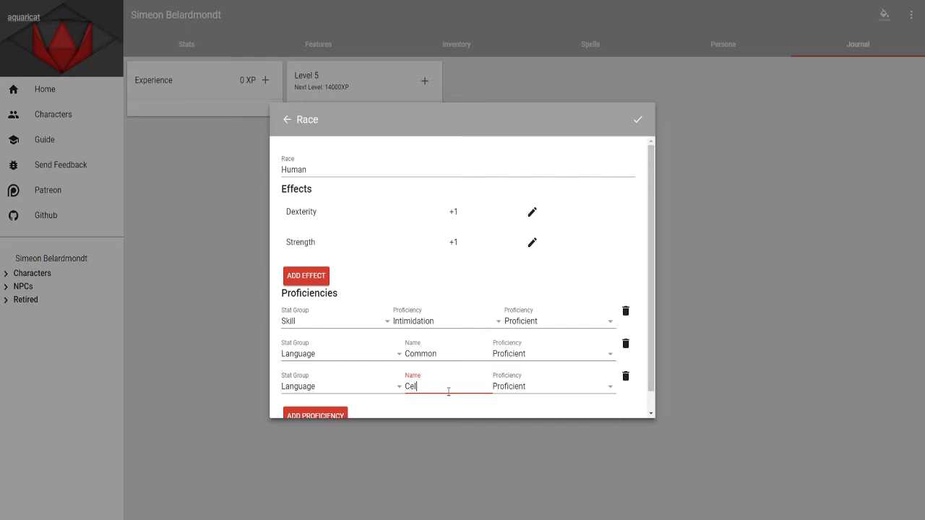
text(estial)
click(438, 410)
scroll(419, 402, down, 1)
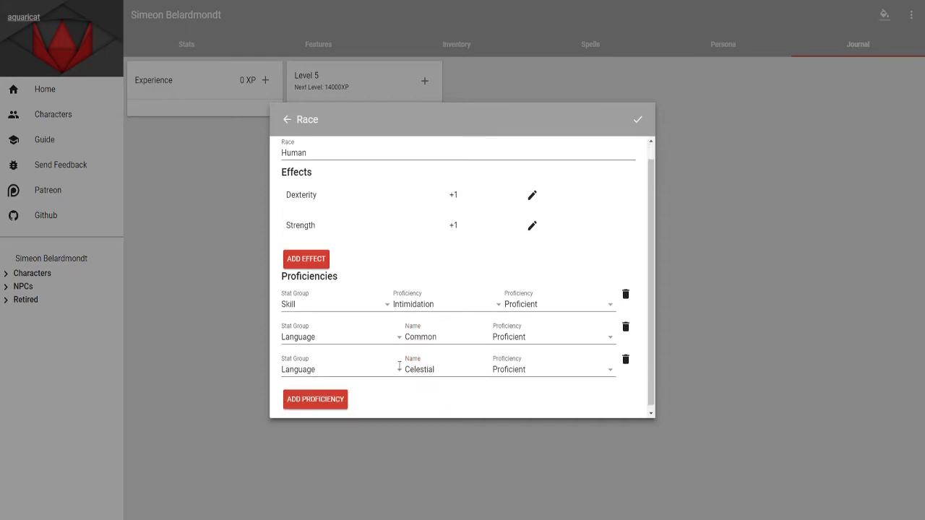
click(287, 120)
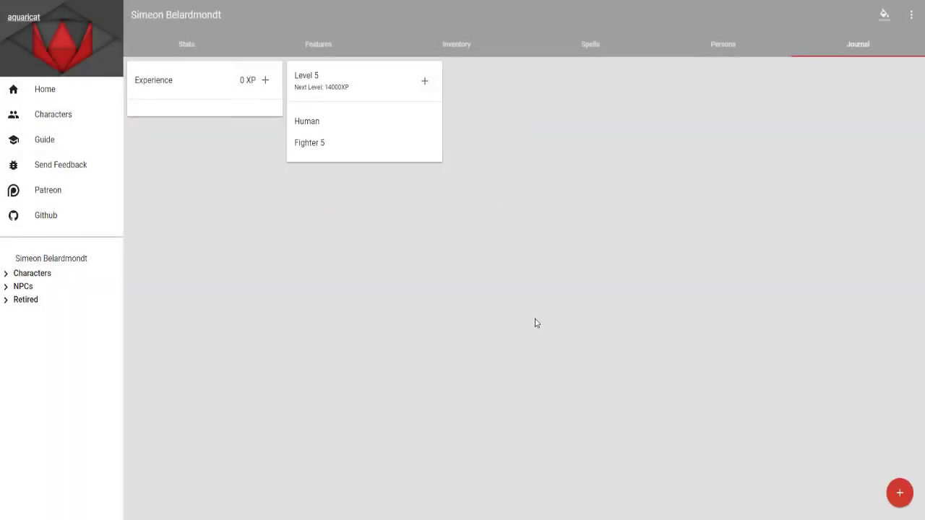
Examine the details of the Strength, Dexterity and Constitution scores on the character's stats page.
click(186, 43)
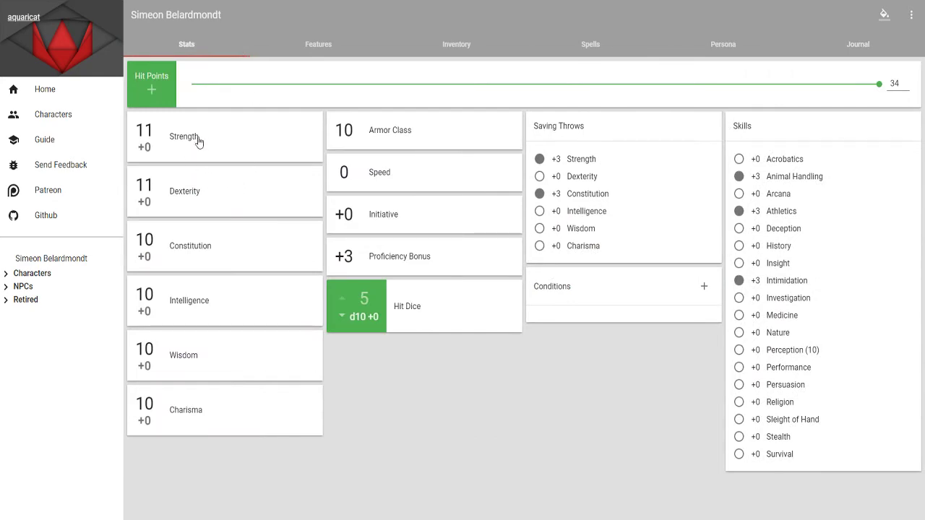
click(157, 144)
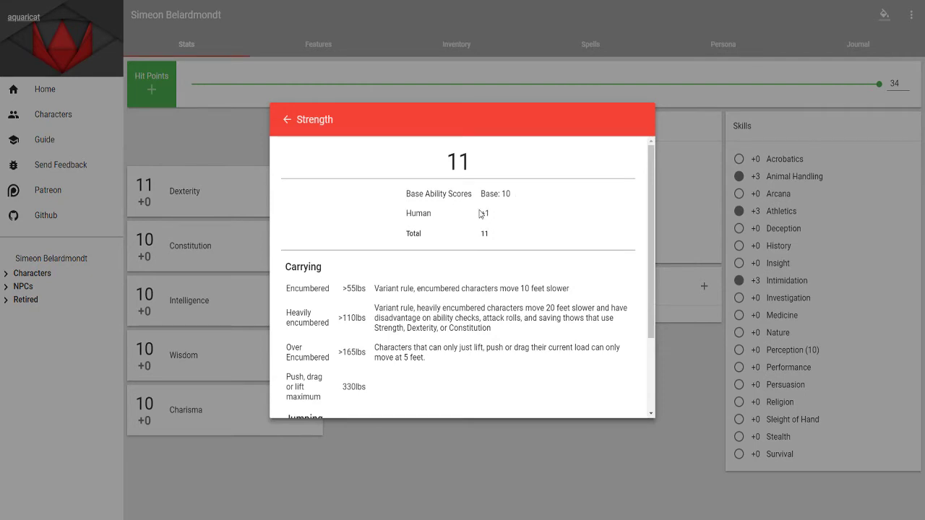
scroll(436, 283, down, 2)
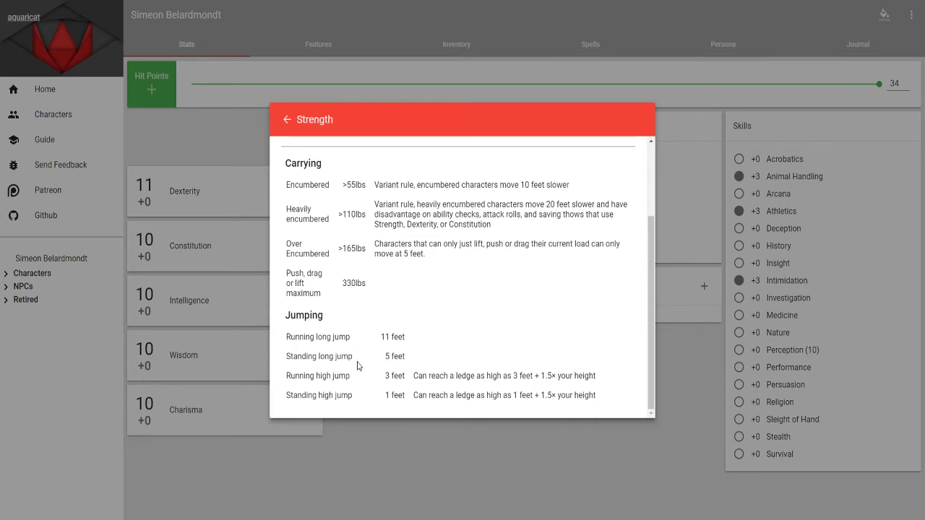
click(389, 432)
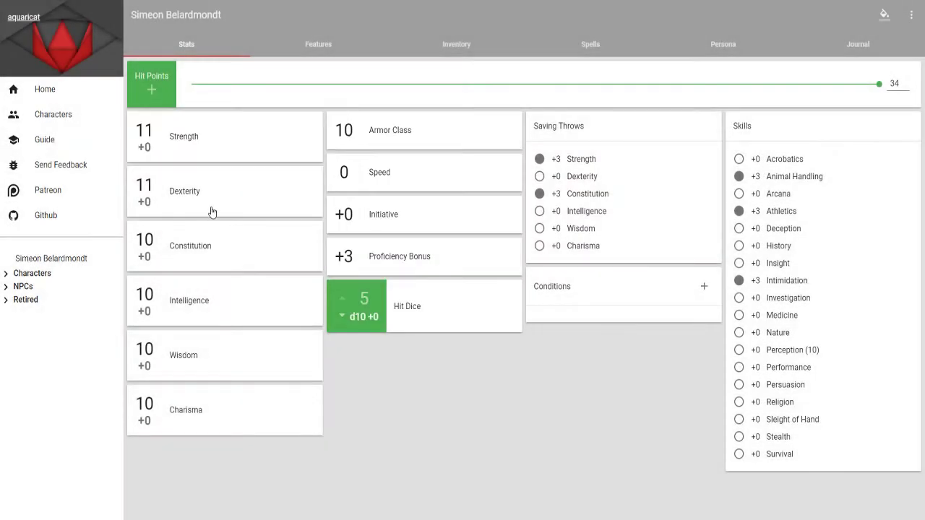
click(208, 211)
click(465, 439)
click(233, 249)
click(441, 426)
Review the character's weapon and armor proficiencies and the Fighter class details behind the simple weapons proficiency.
click(318, 46)
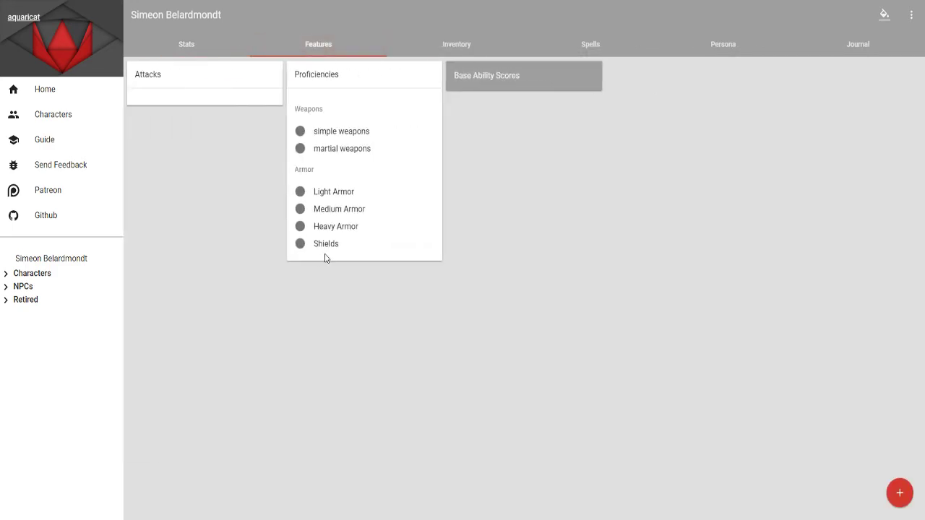
click(332, 136)
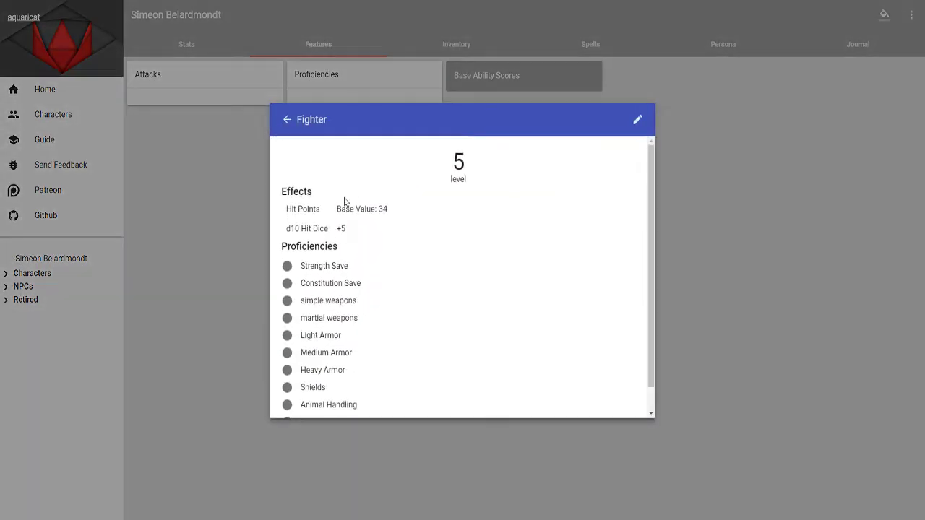
scroll(430, 279, down, 1)
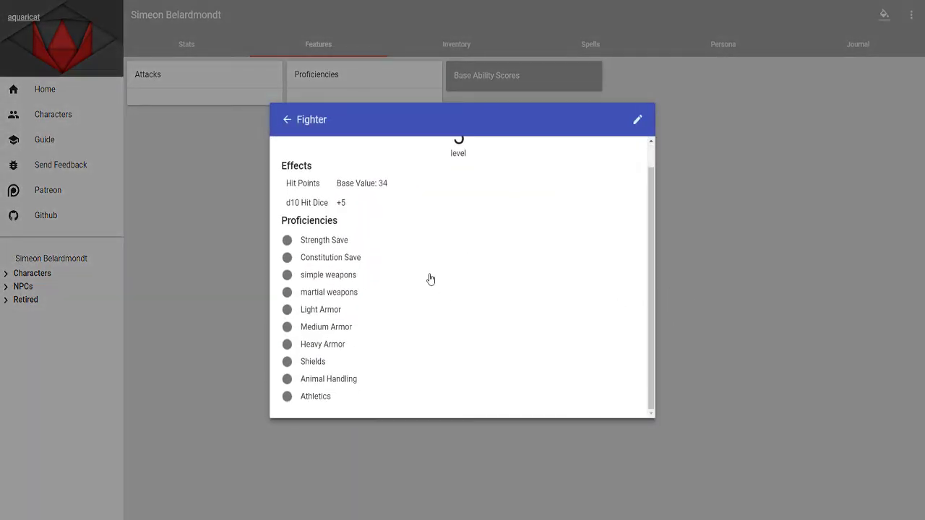
click(694, 290)
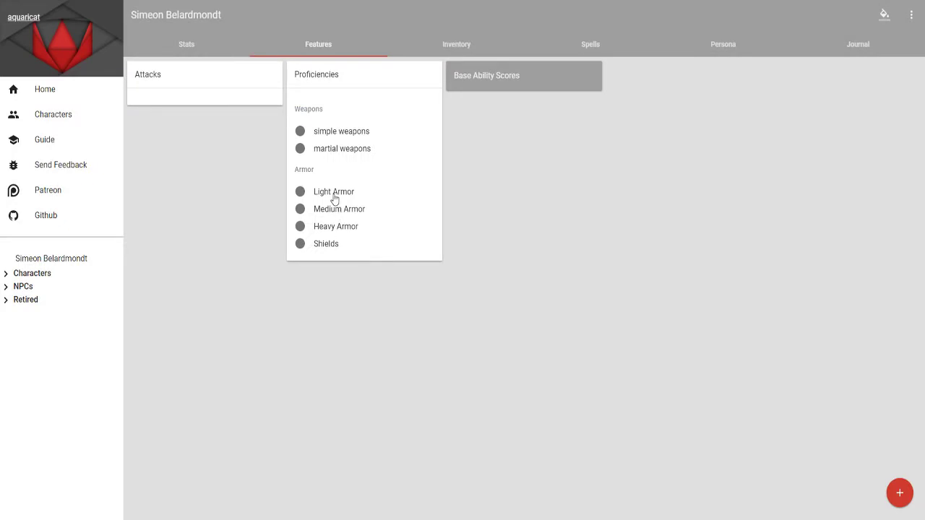
Edit the Base Ability Scores feature, pasting AvraeBOT's six-iteration 4d6kh3 roll log into its description and removing the blank line above it.
click(551, 80)
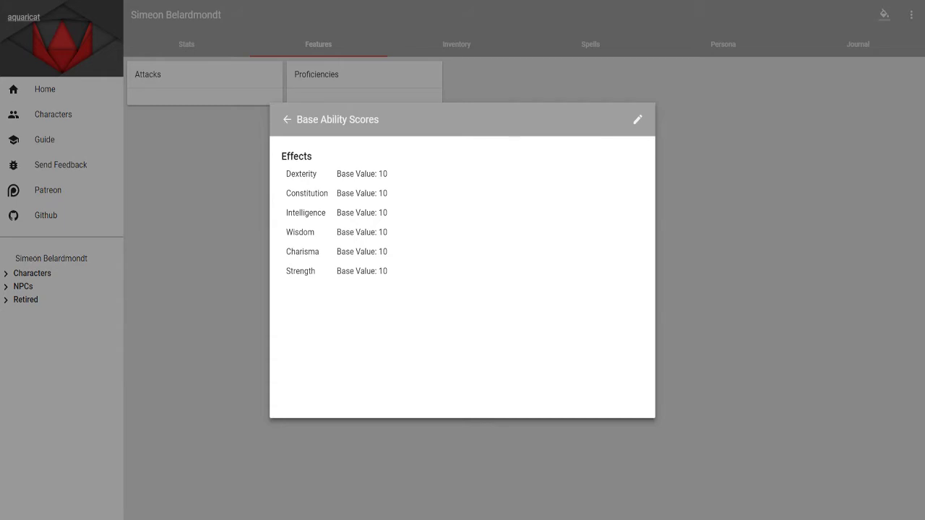
click(638, 119)
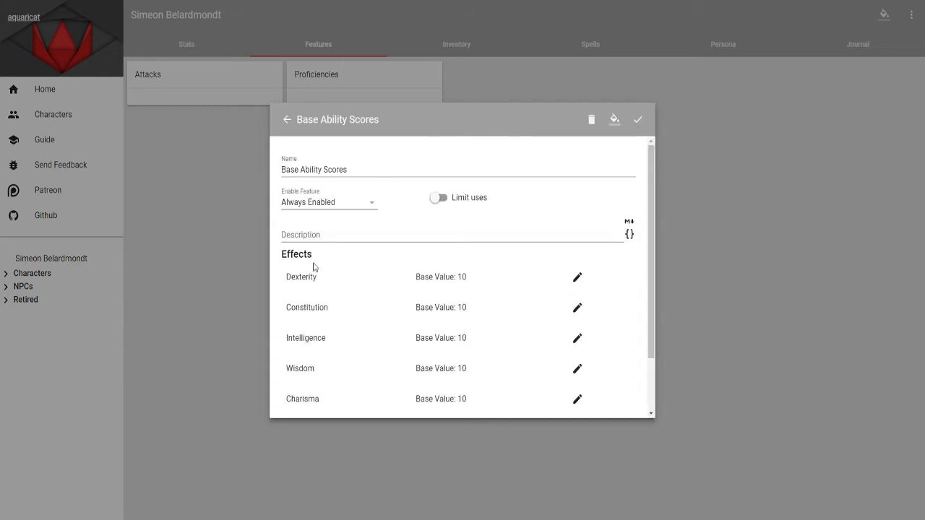
click(336, 234)
click(424, 233)
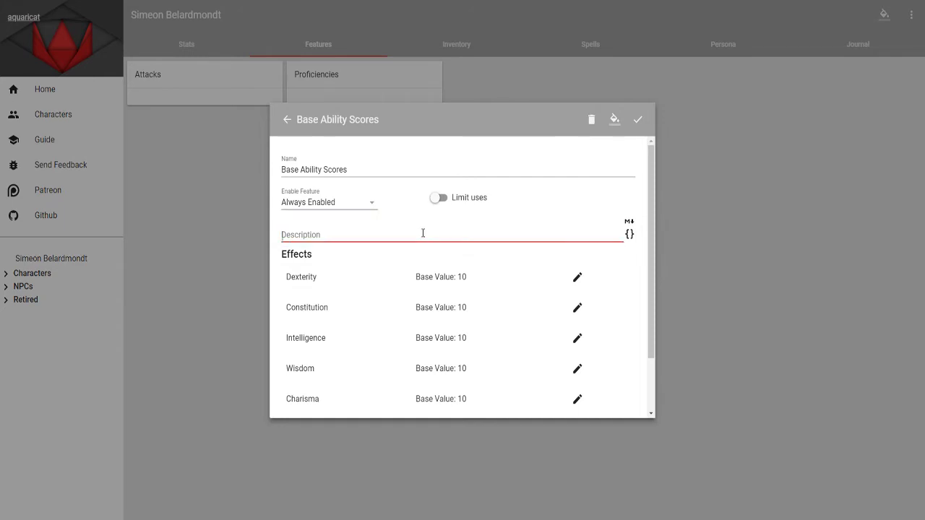
text(AvraeBOT - Today at 10:21 PM @aquaricat (Talon) Rolling 6 iterations... 4d6kh3 (4, 5, 5, 5) = 15 4d6kh3 (1, 1, 6, 5) = 12 4d6kh3 (1, 3, 1, 4) = 8 4d6kh3 (6, 5, 2, 3) = 14 4d6kh3 (6, 3, 4, 3) = 13 4d6kh3 (2, 6, 3, 2) = 11 73 total.)
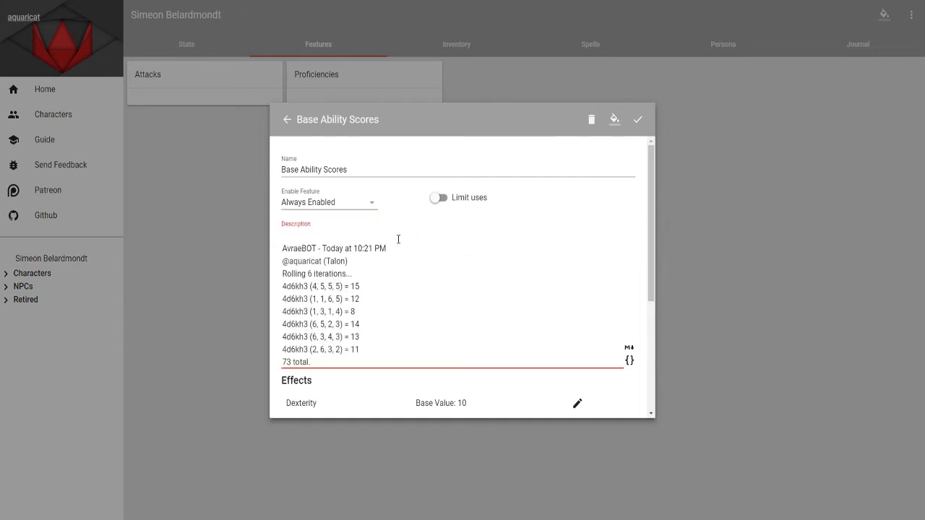
drag(398, 239, 439, 254)
click(436, 252)
click(440, 234)
key(Delete)
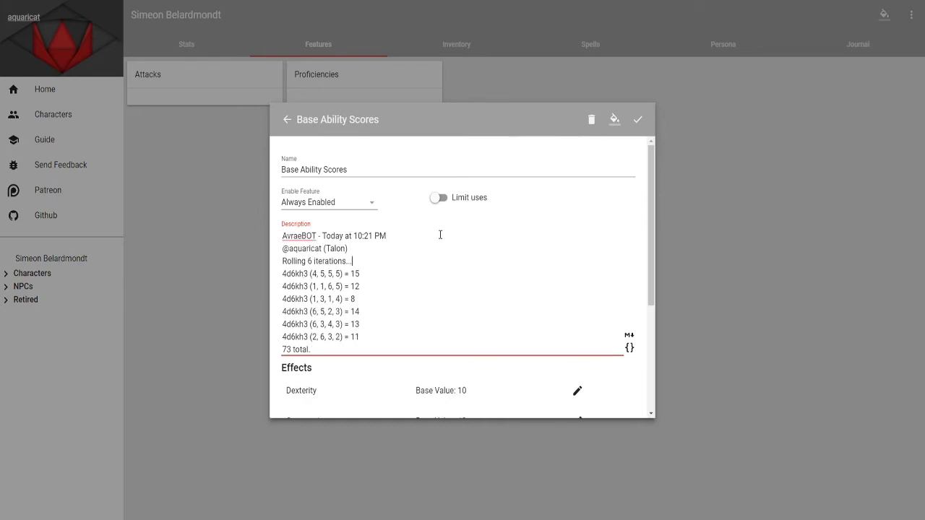
Insert an empty line followed by a "---" separator line above the roll log in the description.
key(Down)
key(Down)
key(Return)
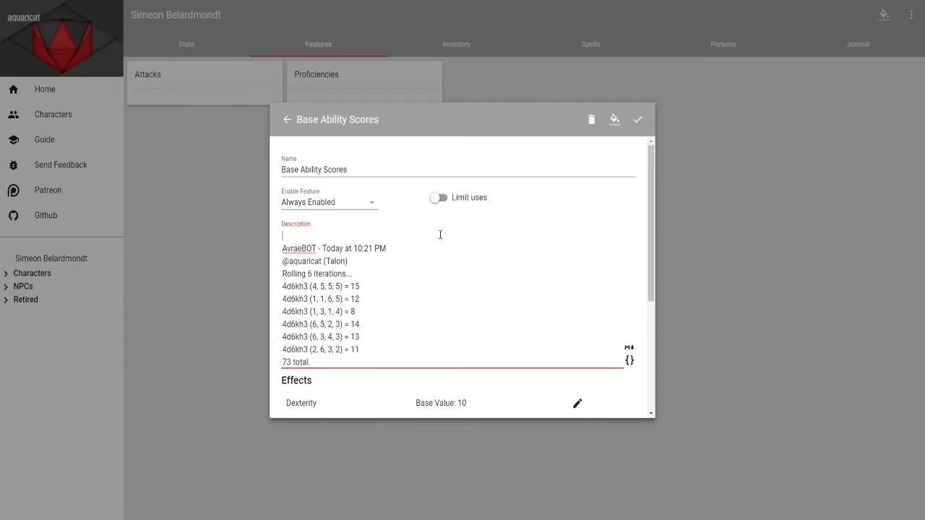
text(---)
key(shift+Home)
key(Left)
key(Return)
key(Up)
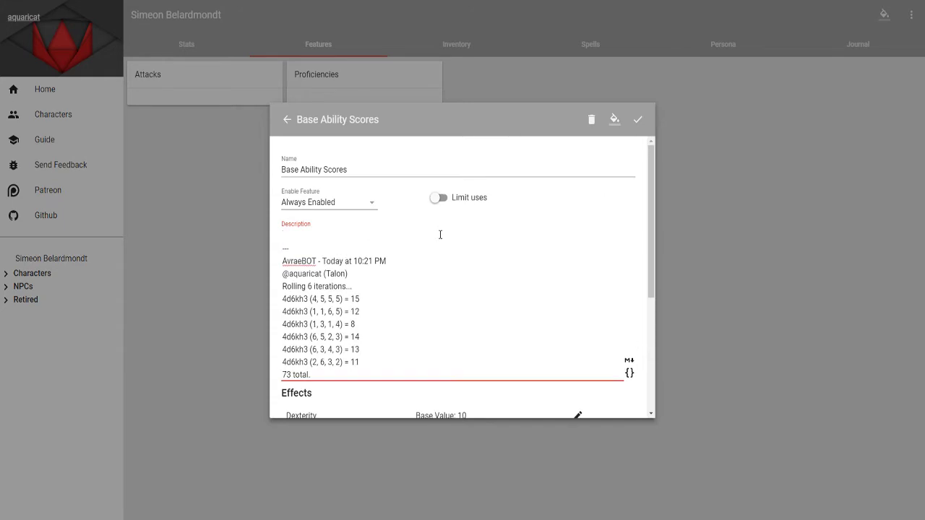
Enter the sorted rolls "15, 14, 13, 12, 11, 8" above the separator and finish editing the Base Ability Scores feature.
text(15)
text(, 14)
text(, 14)
key(BackSpace)
text(13,)
key(BackSpace)
key(BackSpace)
text(3, 12, 11)
click(638, 120)
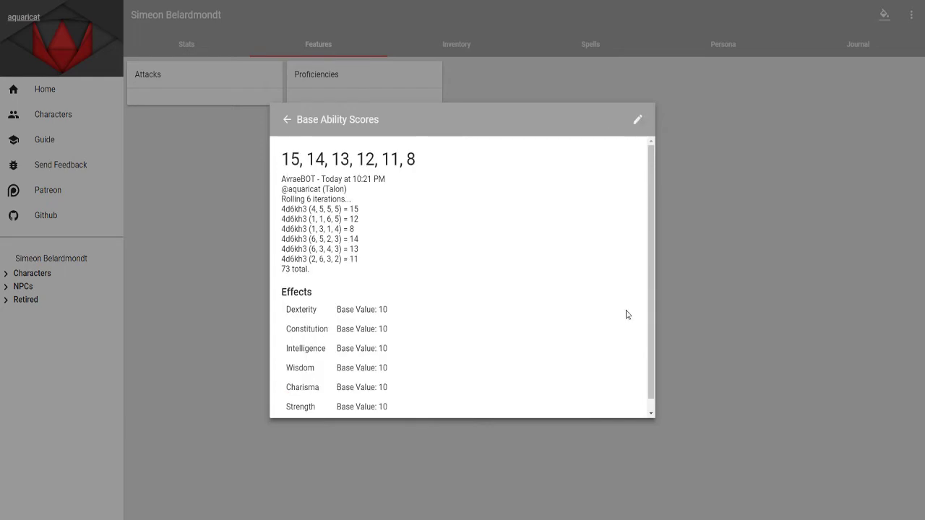
Reopen the Base Ability Scores feature for editing and set its Dexterity effect to a base value of 15.
click(751, 229)
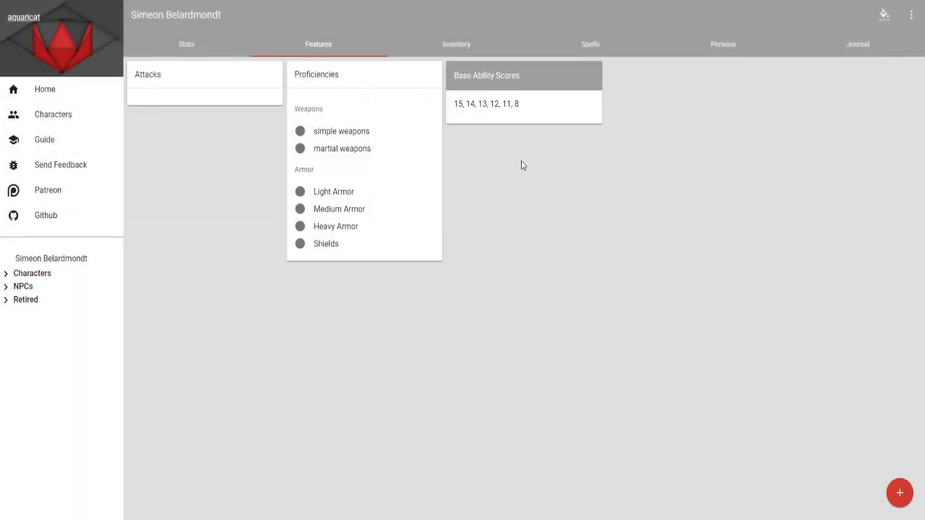
drag(528, 106, 452, 108)
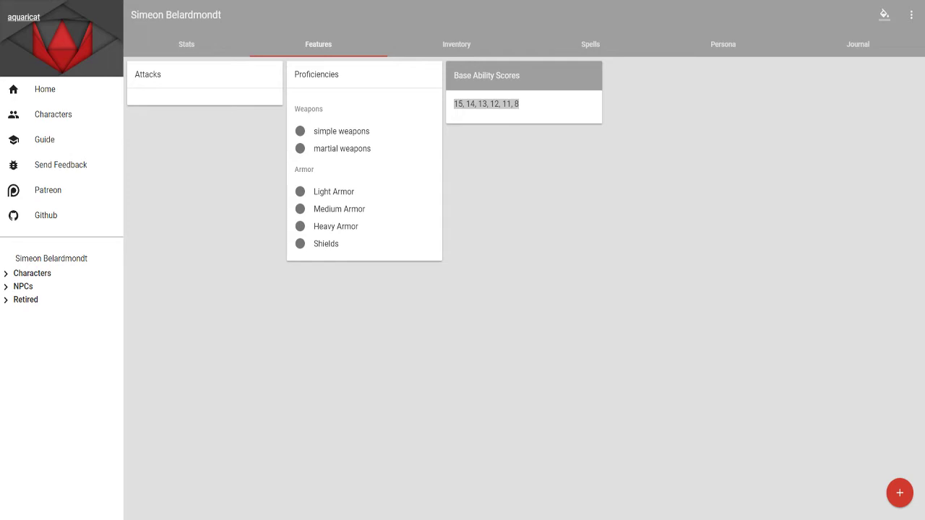
click(557, 85)
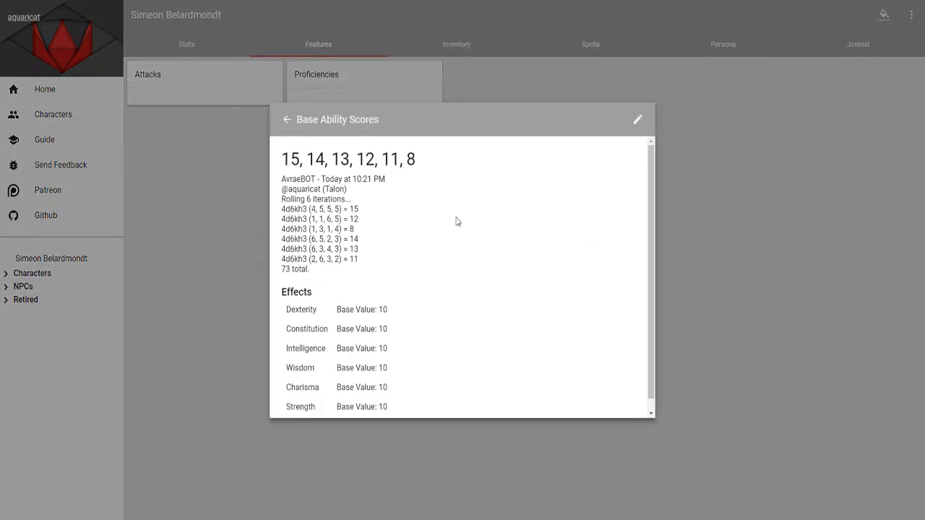
scroll(459, 222, down, 1)
click(637, 120)
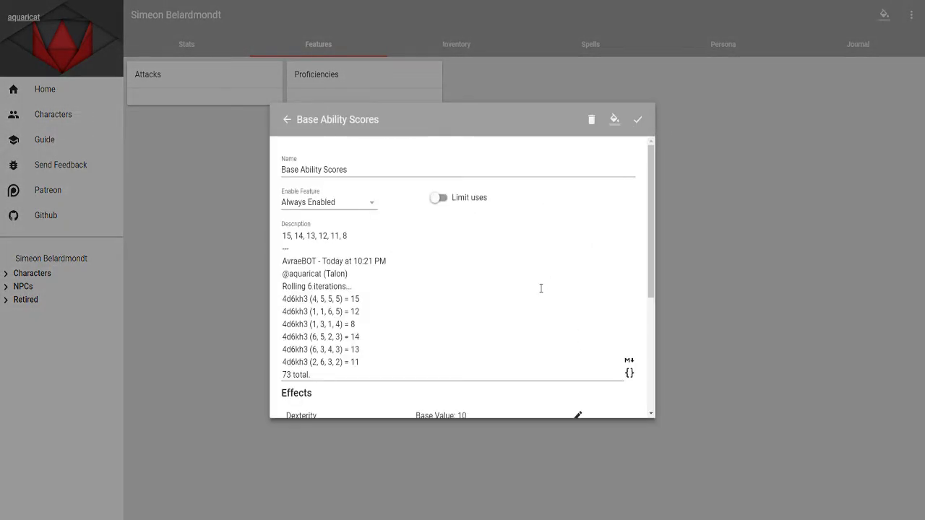
scroll(484, 299, down, 3)
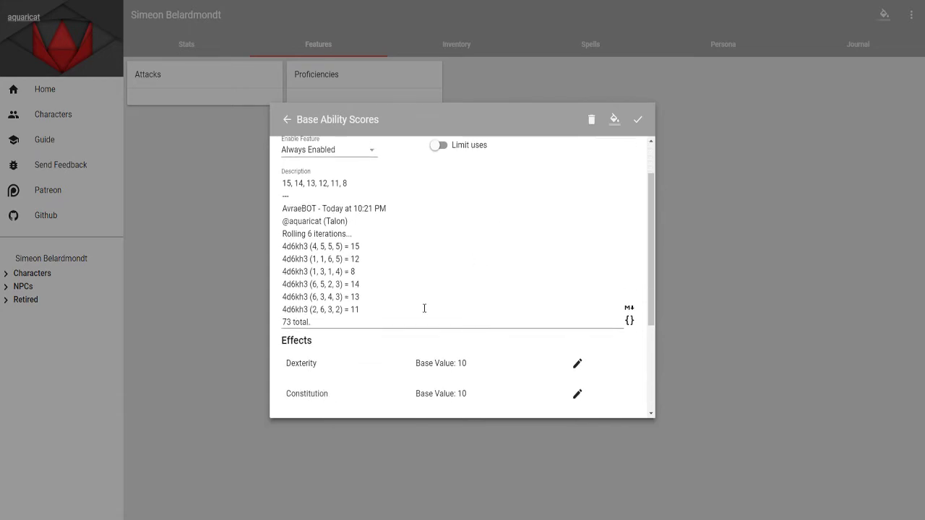
scroll(400, 345, up, 3)
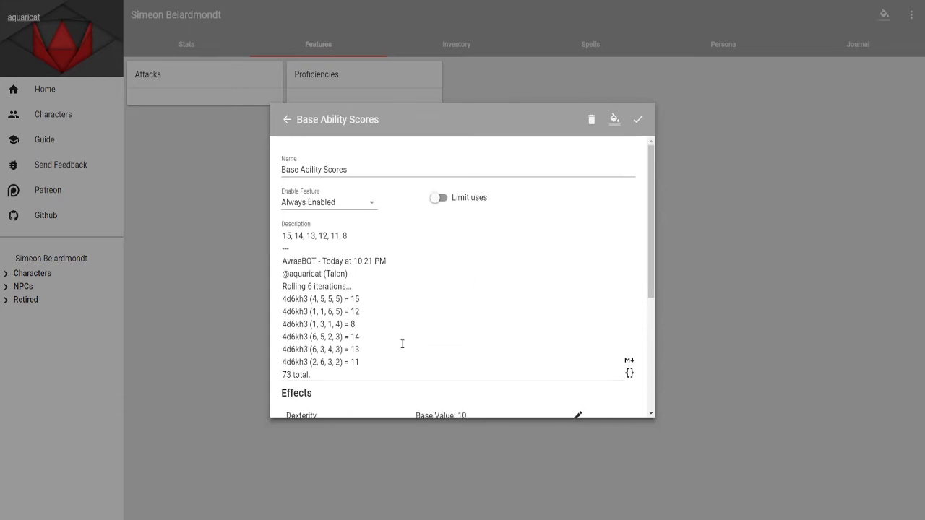
scroll(387, 340, down, 8)
click(577, 209)
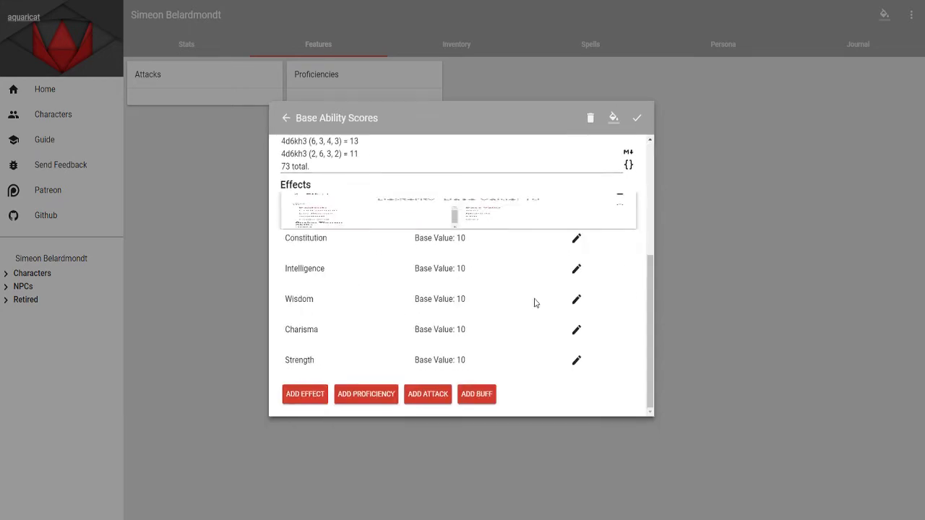
click(321, 211)
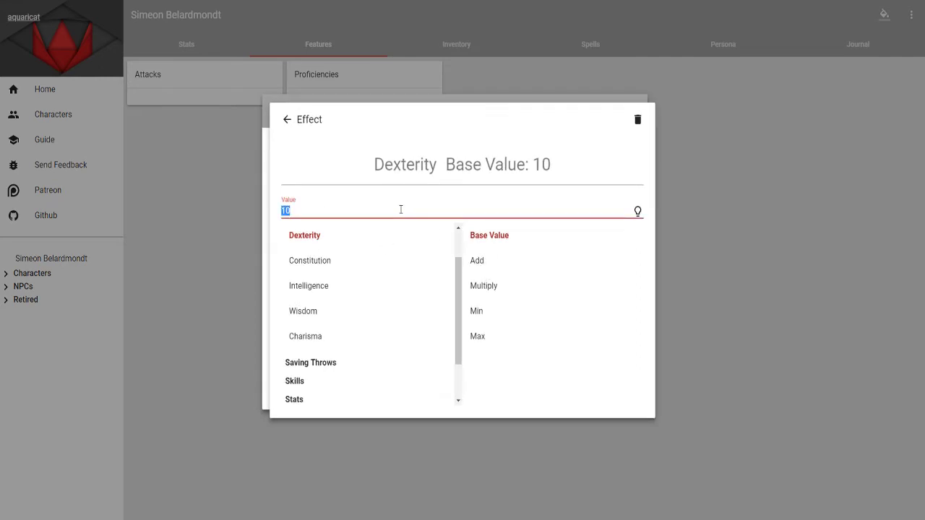
text(15)
click(288, 119)
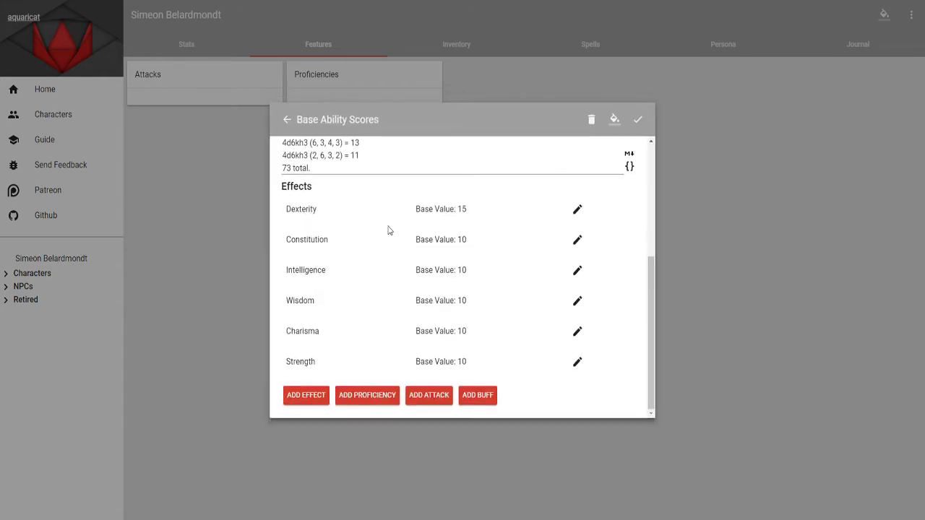
Set the Constitution base value to 13 and the Charisma base value to 14.
click(579, 244)
double_click(298, 210)
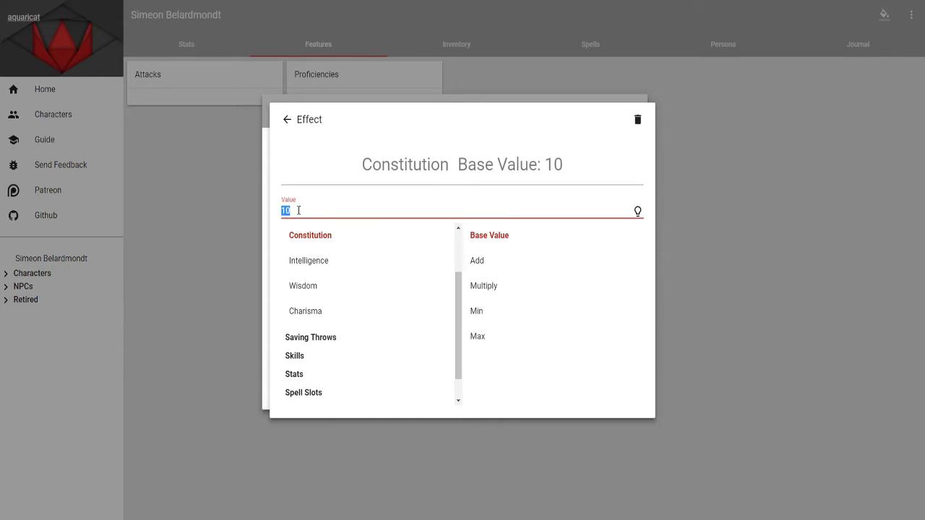
text(13)
click(287, 119)
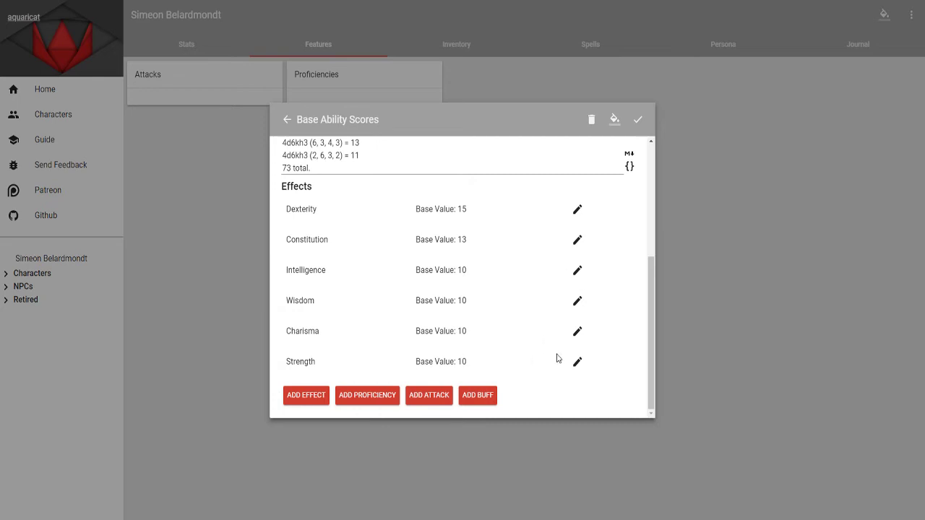
click(578, 334)
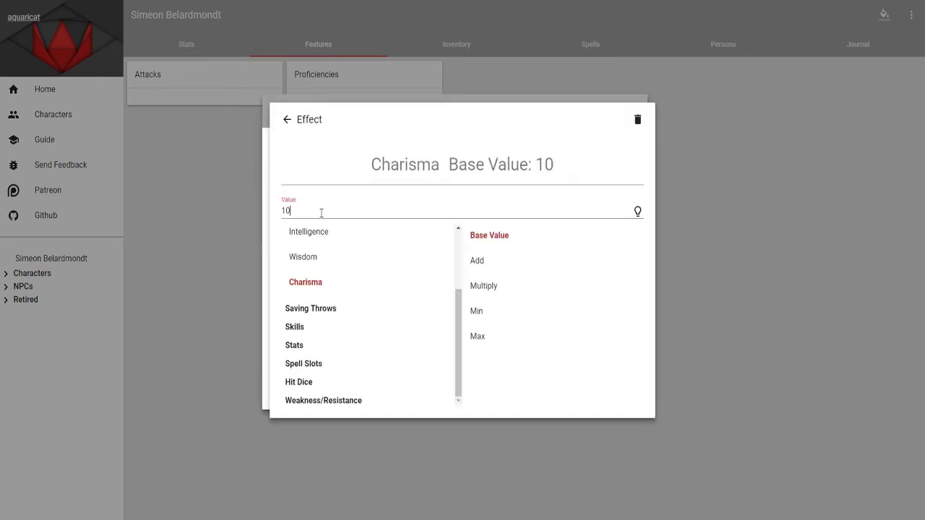
double_click(321, 212)
text(14)
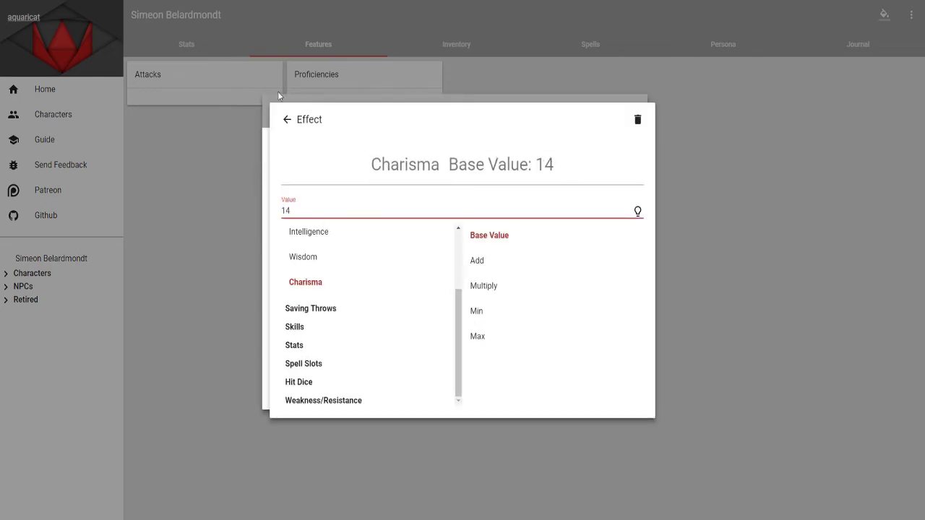
click(287, 121)
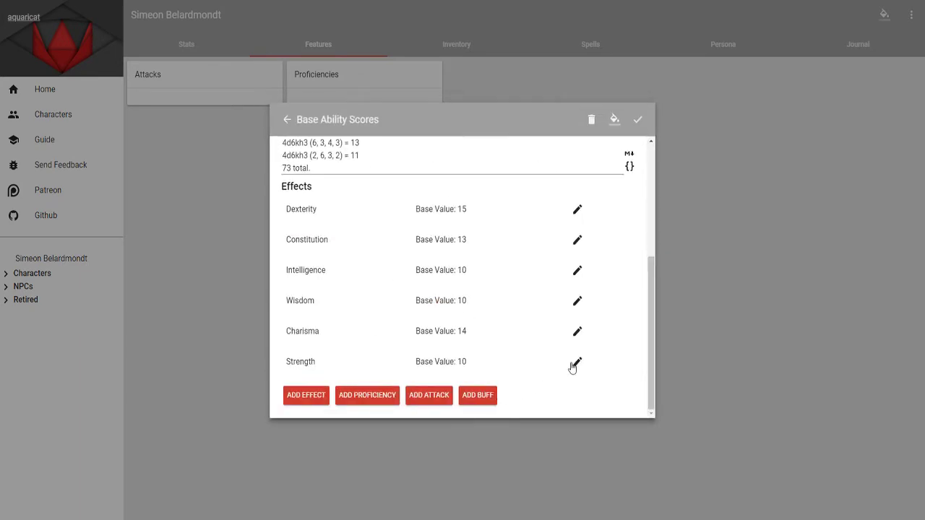
Set the Strength base value to 11 and the Intelligence base value to 8.
click(578, 363)
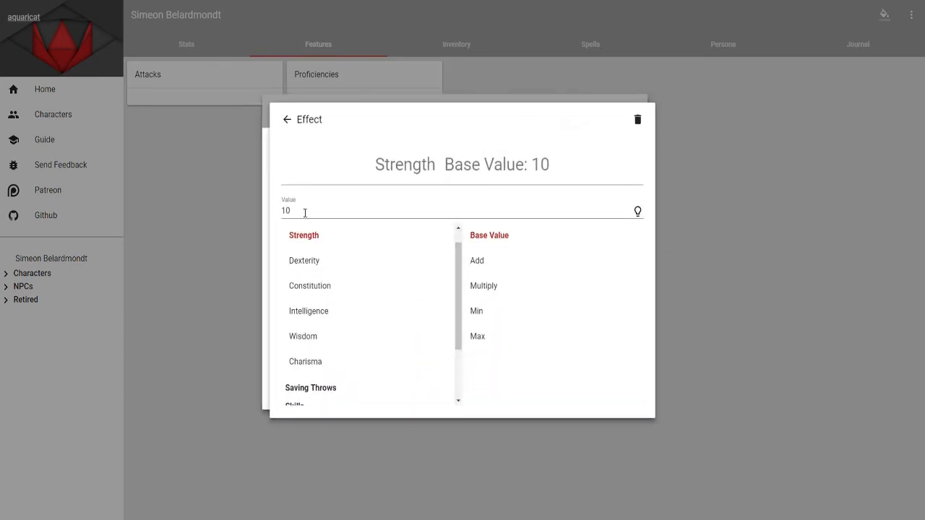
click(304, 209)
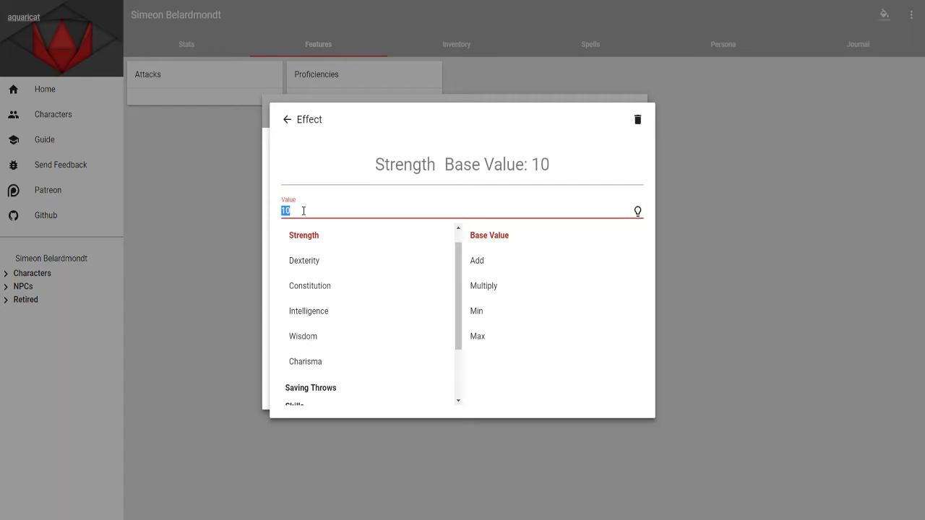
text(11)
click(287, 120)
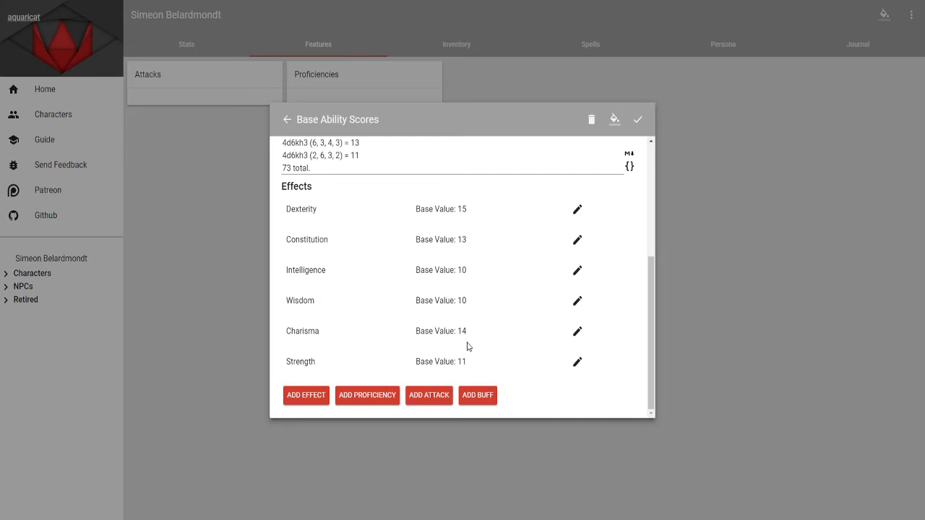
click(577, 271)
click(311, 210)
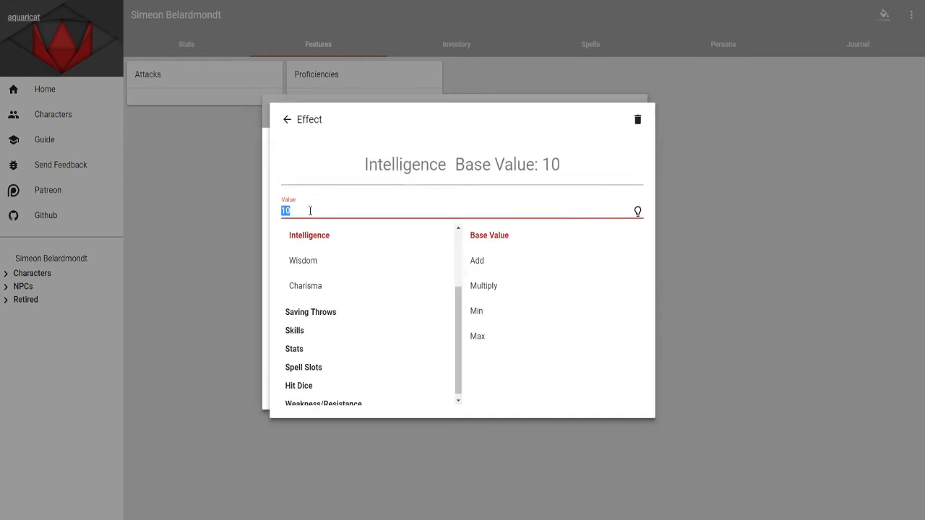
text(8)
click(286, 119)
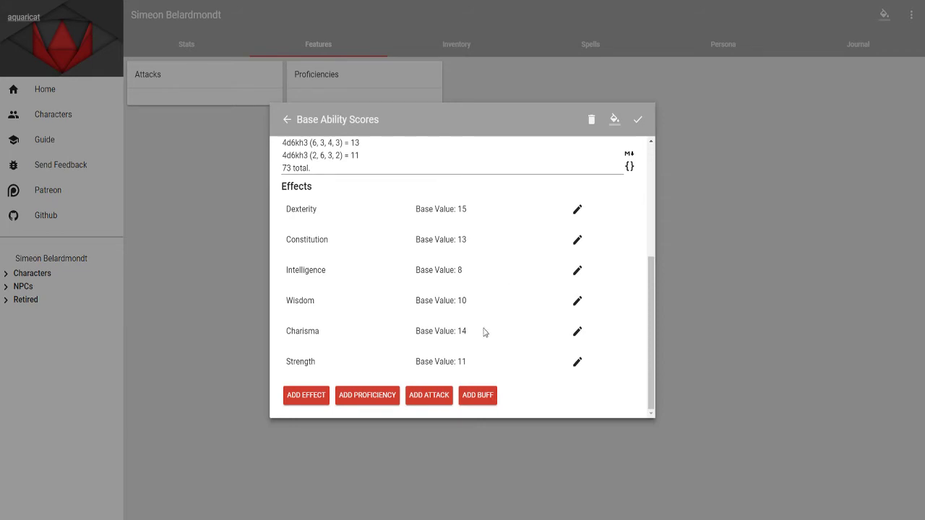
Set the Wisdom base value to 12, then finish editing the Base Ability Scores feature and close it.
click(578, 303)
click(322, 210)
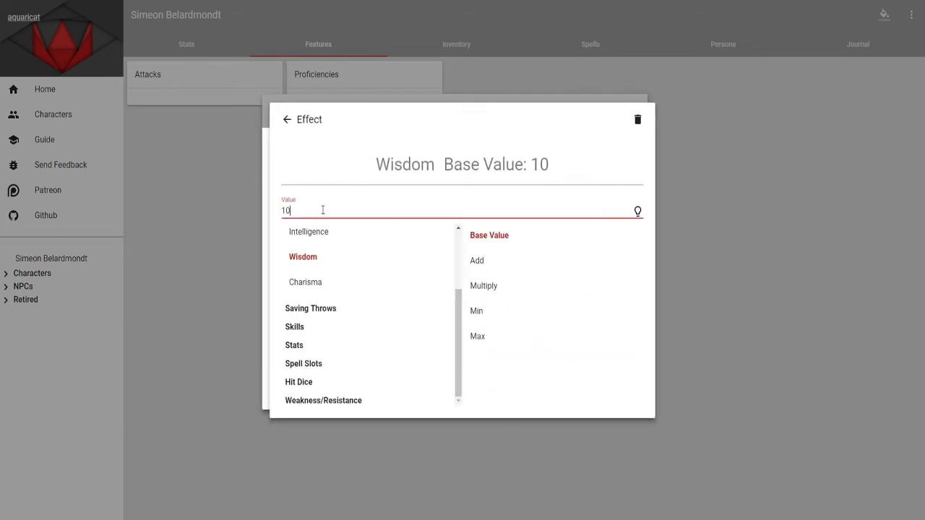
key(ctrl+a)
text(1)
click(287, 120)
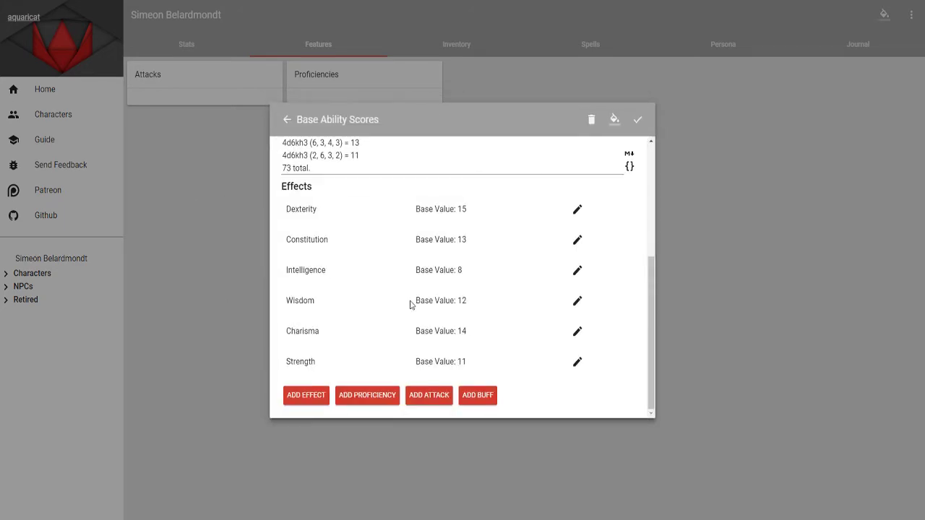
scroll(410, 304, up, 5)
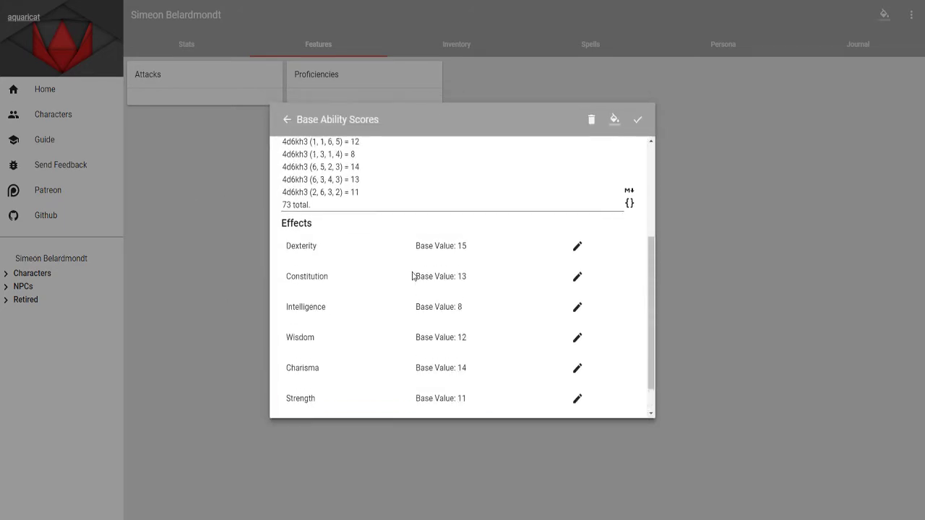
click(638, 119)
click(198, 261)
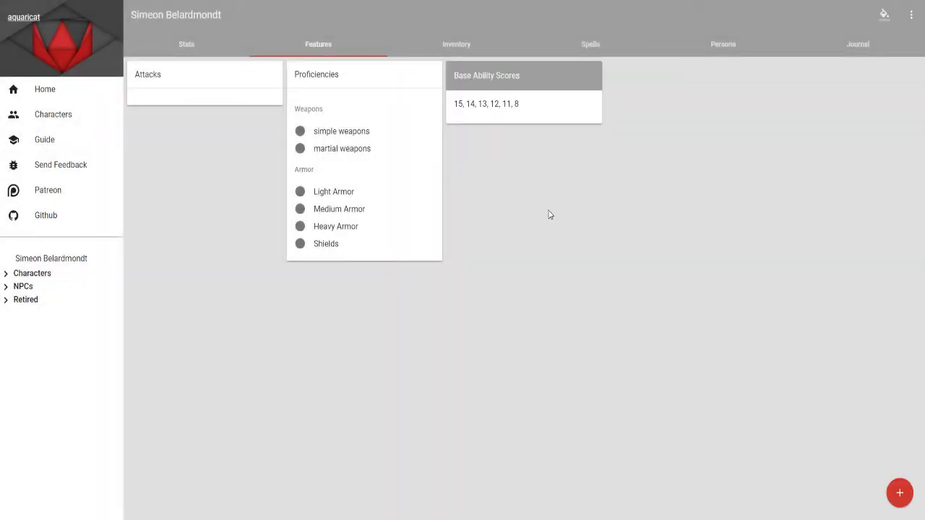
Examine how the Strength, Dexterity and Constitution scores are made up on the character's stats page.
click(190, 44)
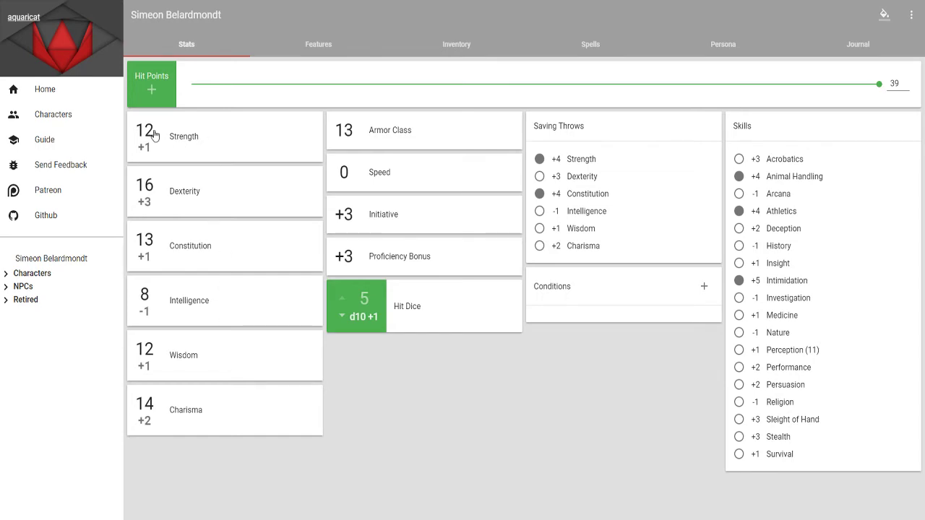
click(154, 136)
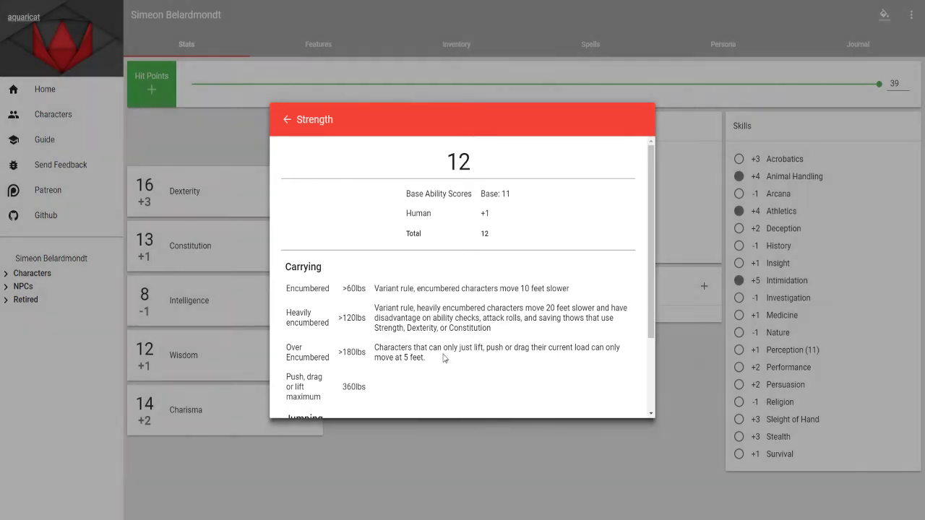
click(257, 195)
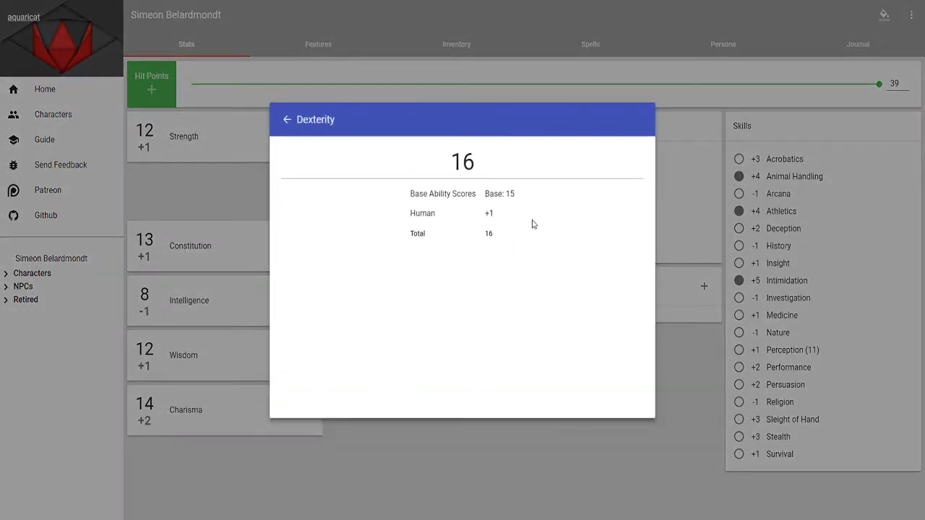
click(537, 445)
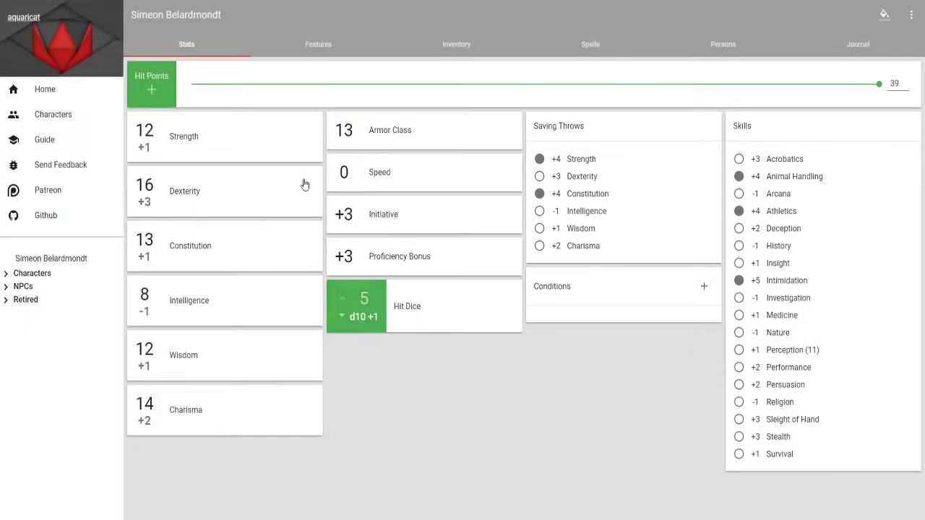
click(254, 143)
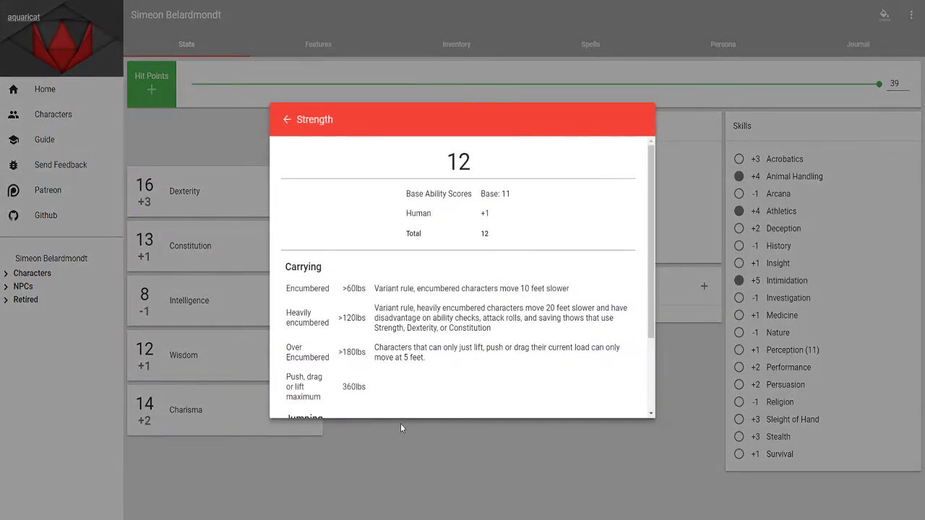
click(393, 429)
click(234, 254)
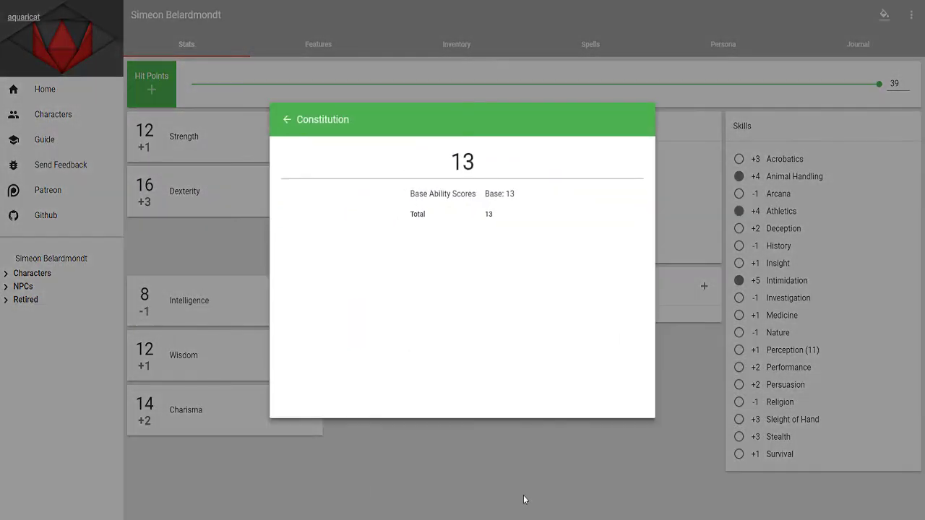
click(496, 494)
Change the Human race's +1 Strength effect to +1 Constitution and return to the character's stats.
click(869, 52)
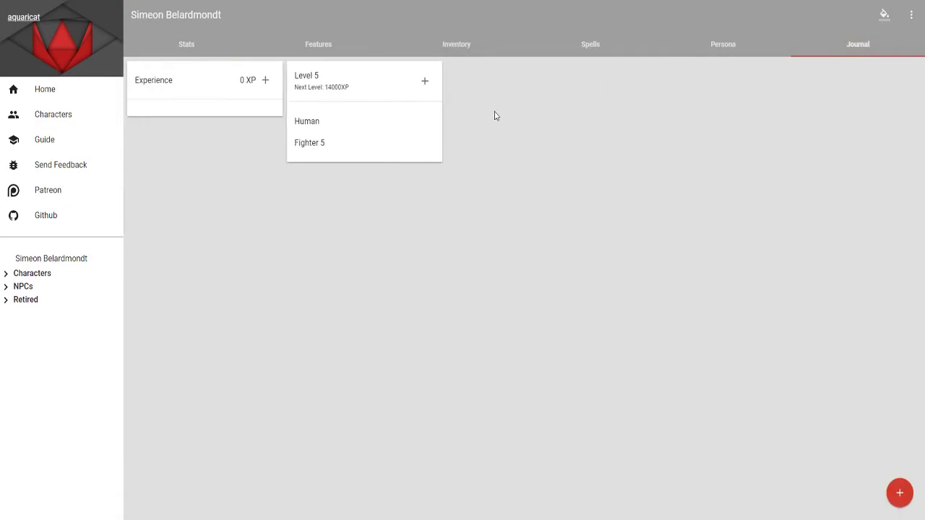
click(319, 129)
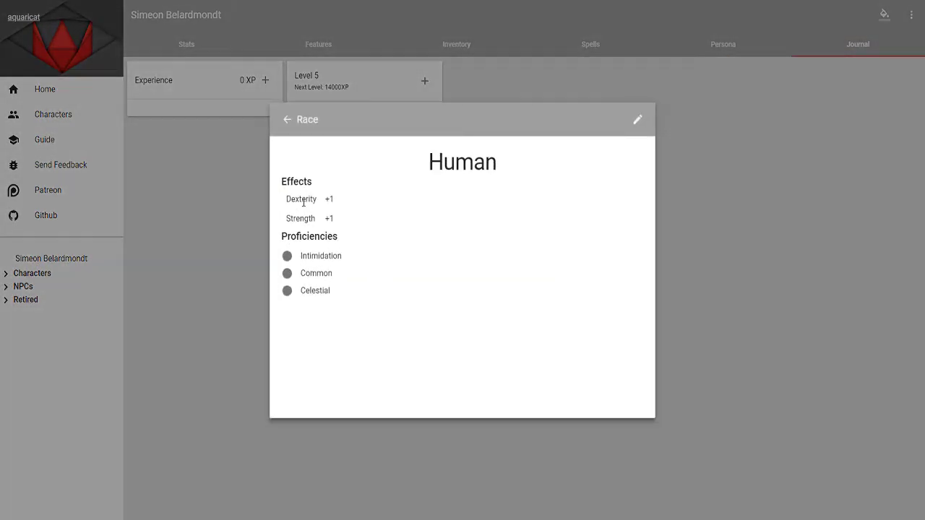
click(637, 120)
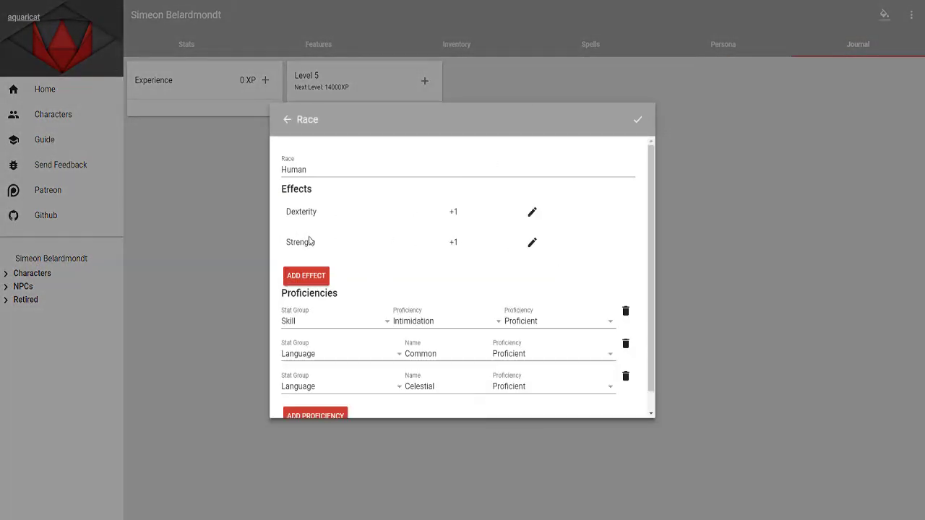
click(532, 242)
click(320, 287)
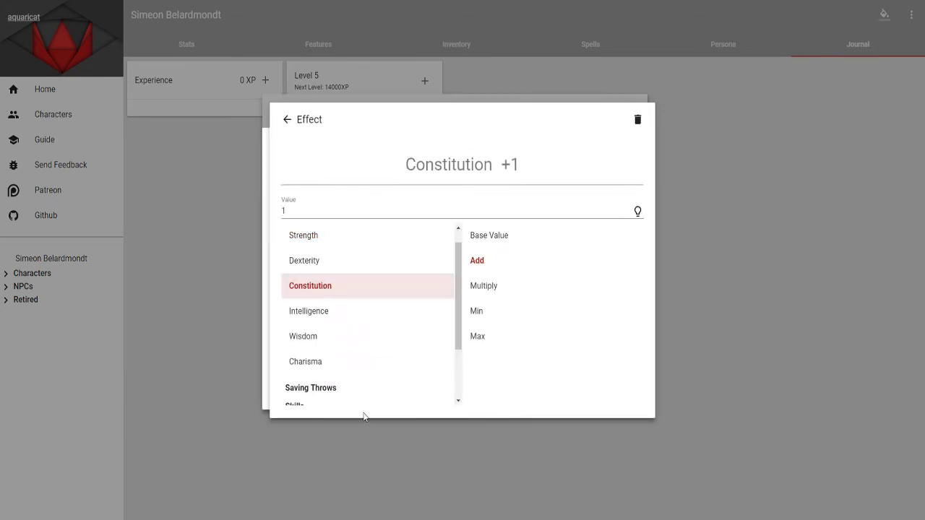
click(287, 119)
click(288, 119)
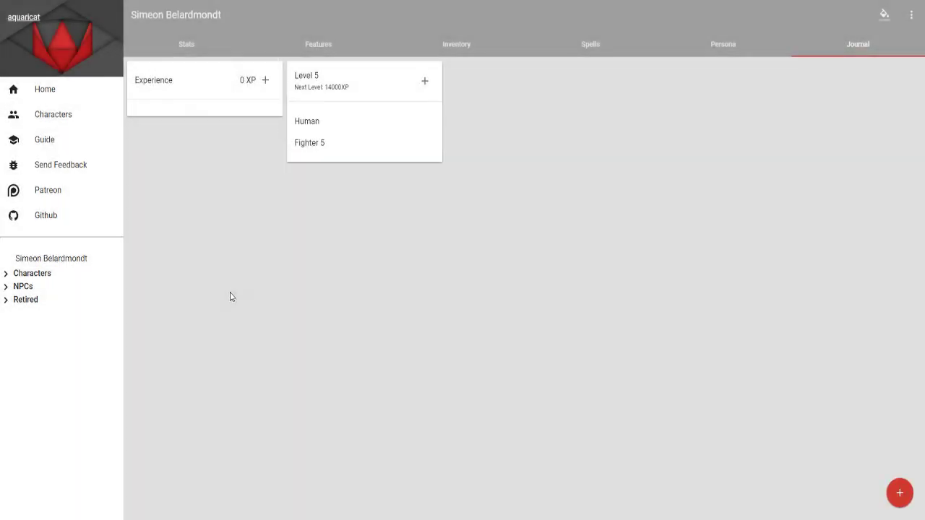
click(185, 46)
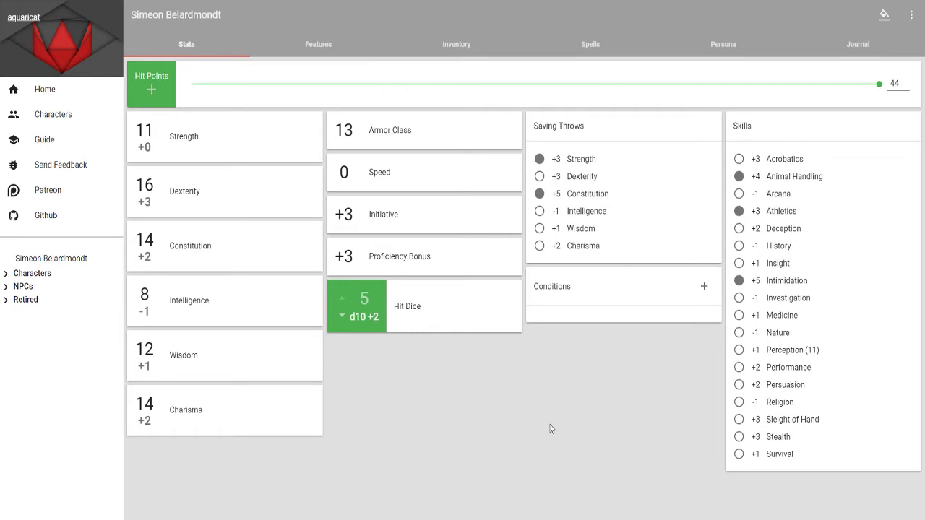
Add a hit point slider labelled "Inspiring Leader Bonus" with a maximum of 13, set to delete when zero.
click(150, 95)
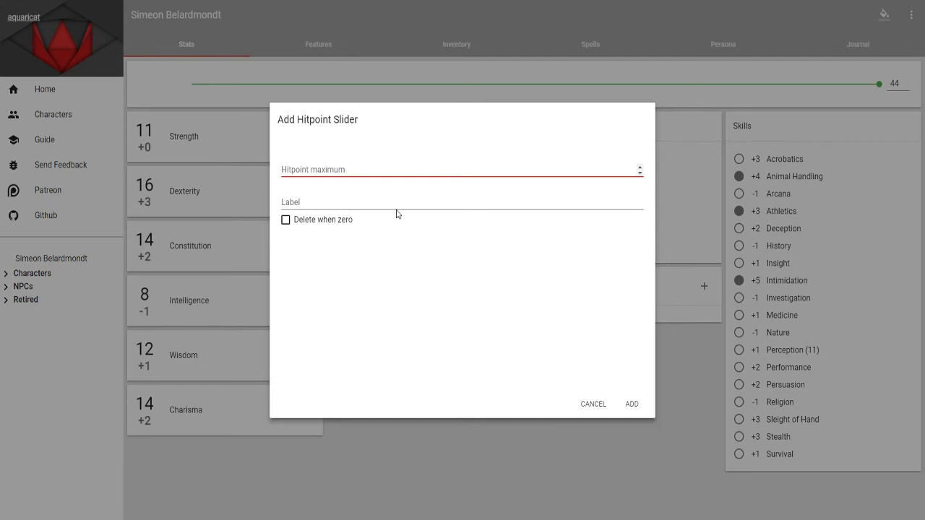
text(13)
key(Tab)
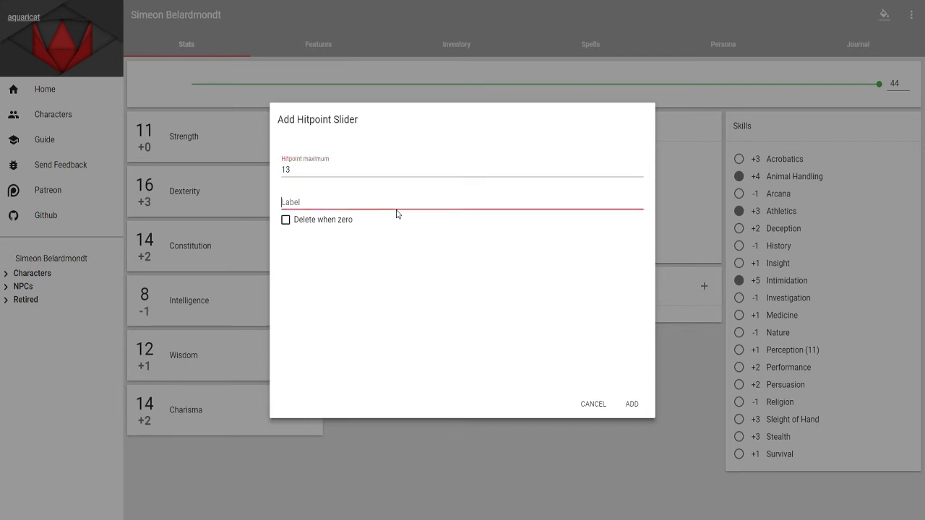
text(Inspiring Leader Bonus)
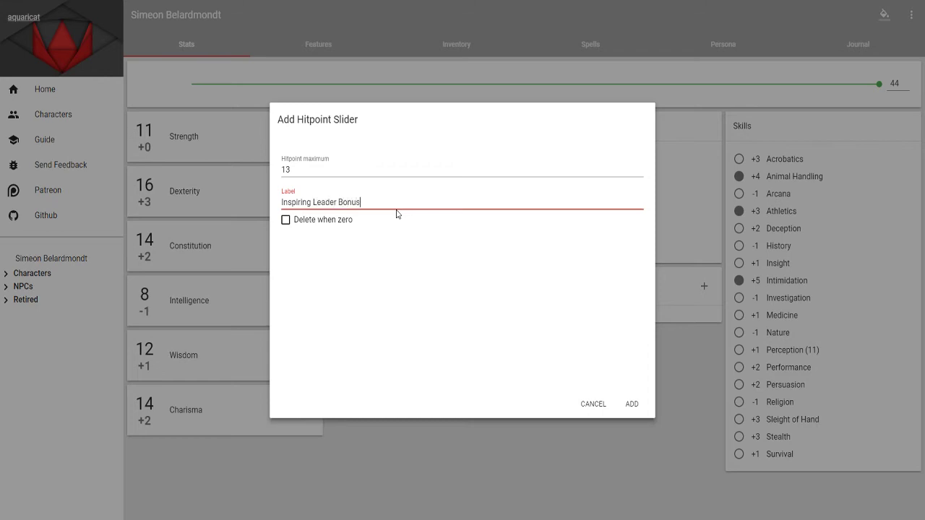
click(287, 220)
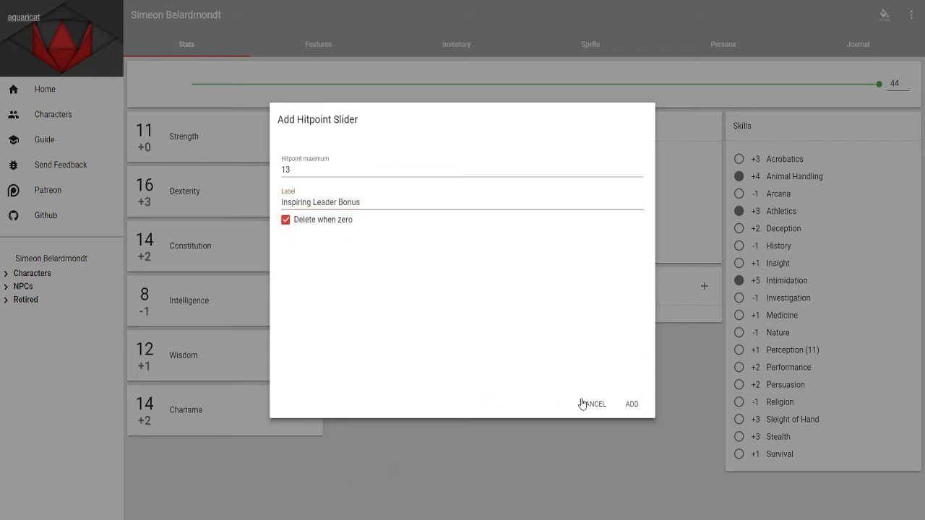
click(625, 405)
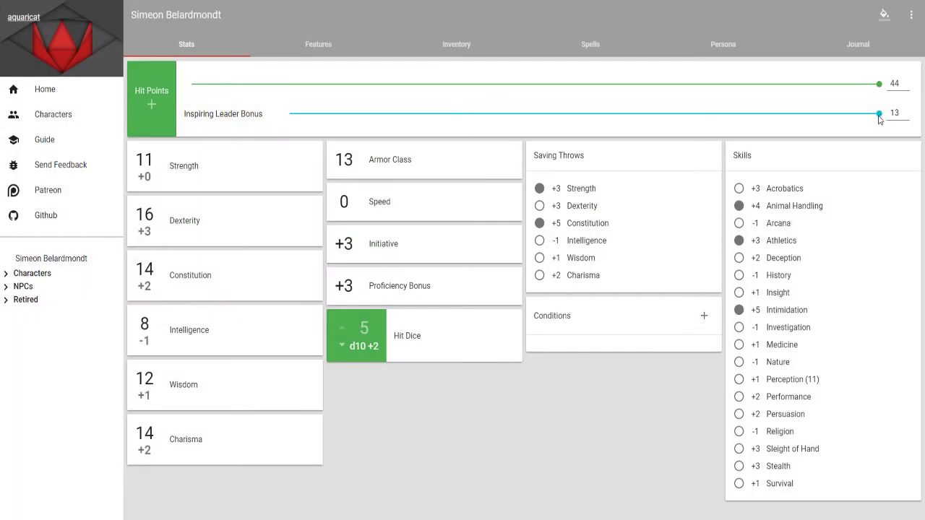
Lower the Inspiring Leader Bonus hit points to zero, then leave the new hit point slider form without adding anything.
drag(880, 116, 609, 154)
drag(607, 115, 261, 139)
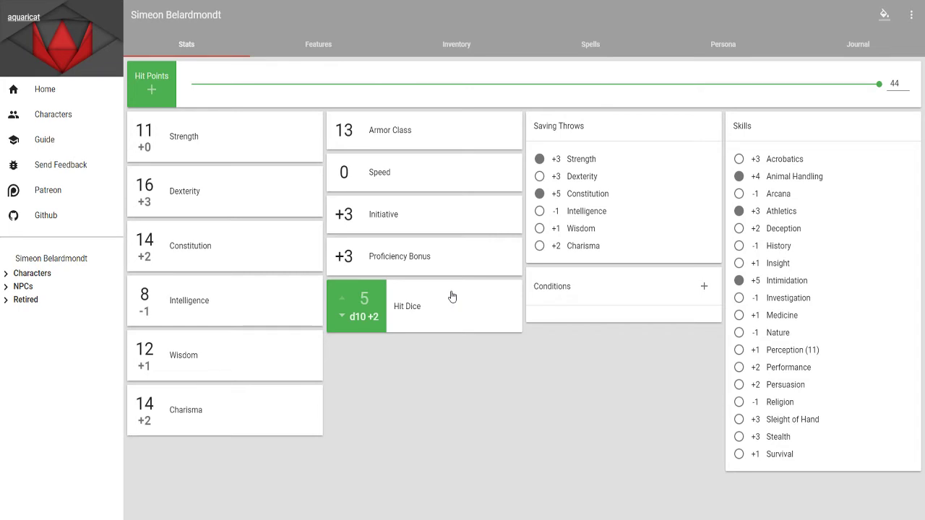
click(150, 90)
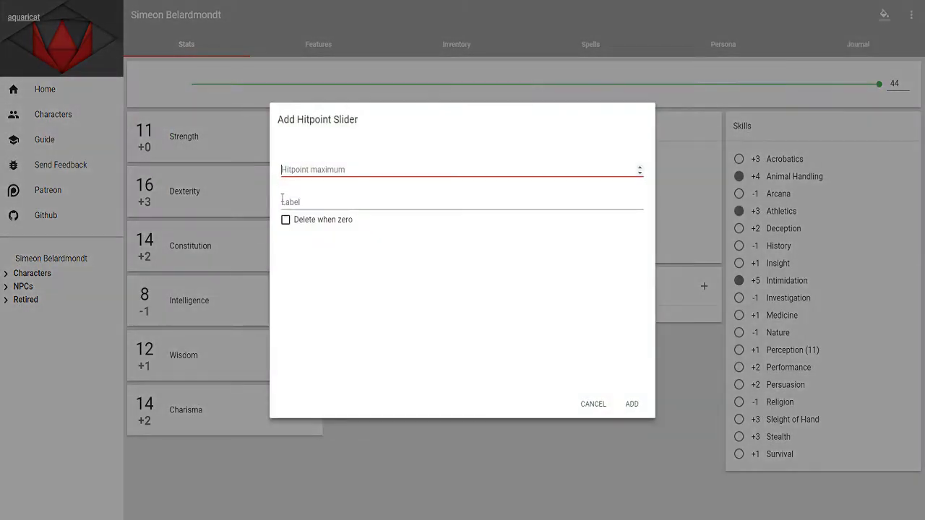
click(591, 406)
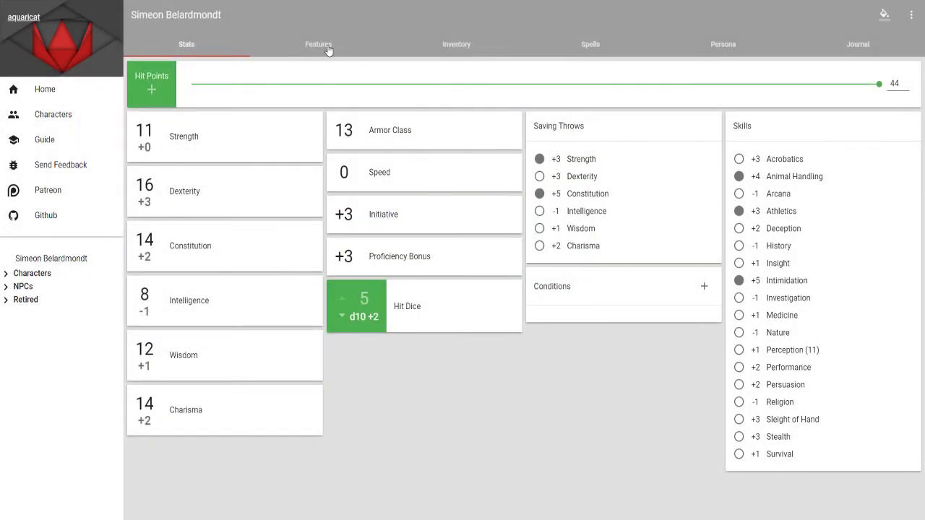
Set the character's alignment to Lawful Good in the persona details and close the card.
click(868, 47)
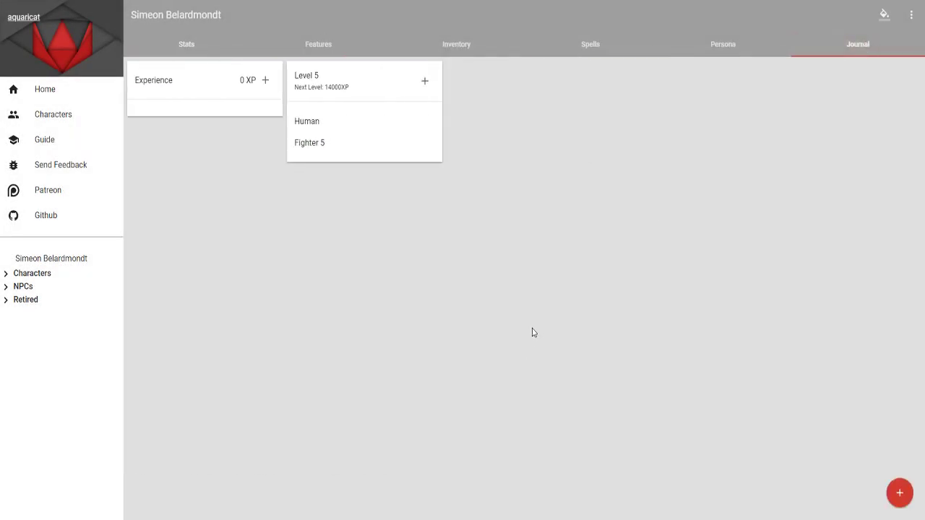
click(722, 49)
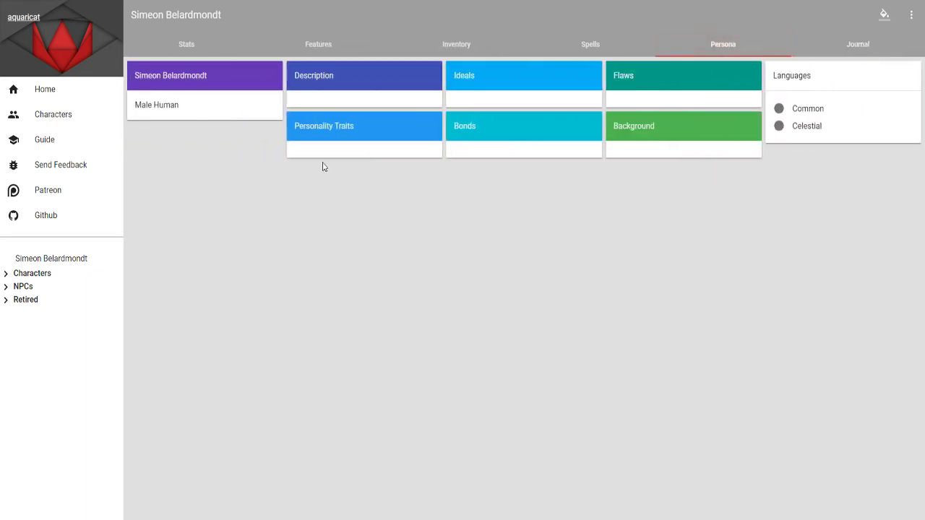
click(214, 89)
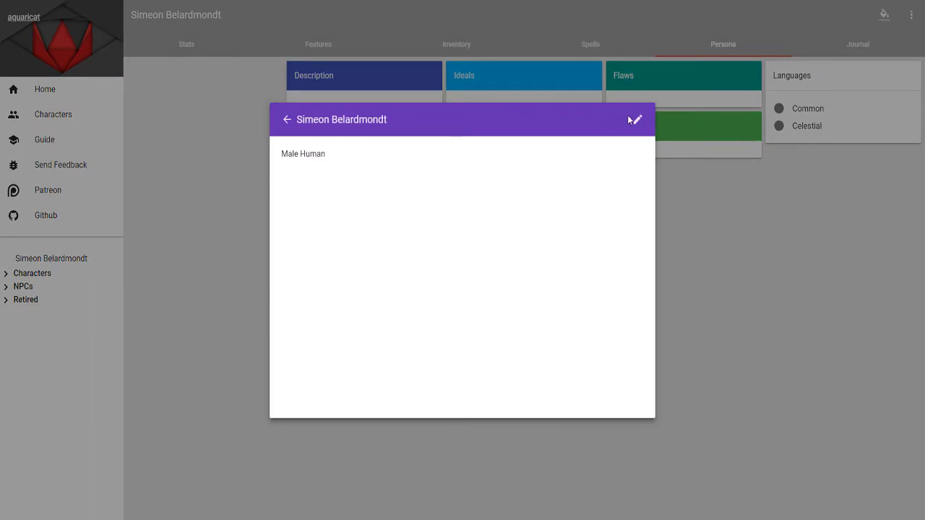
click(636, 117)
click(417, 201)
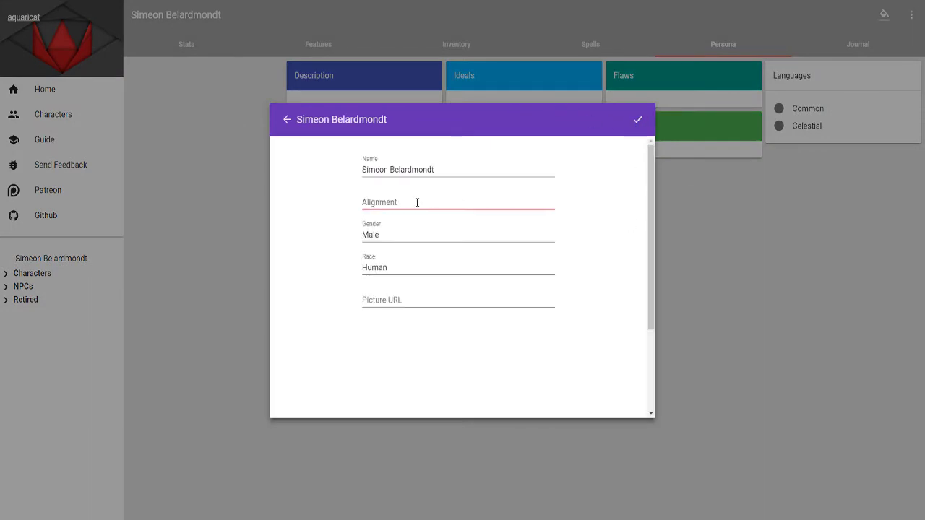
text(Lawful Good)
click(638, 121)
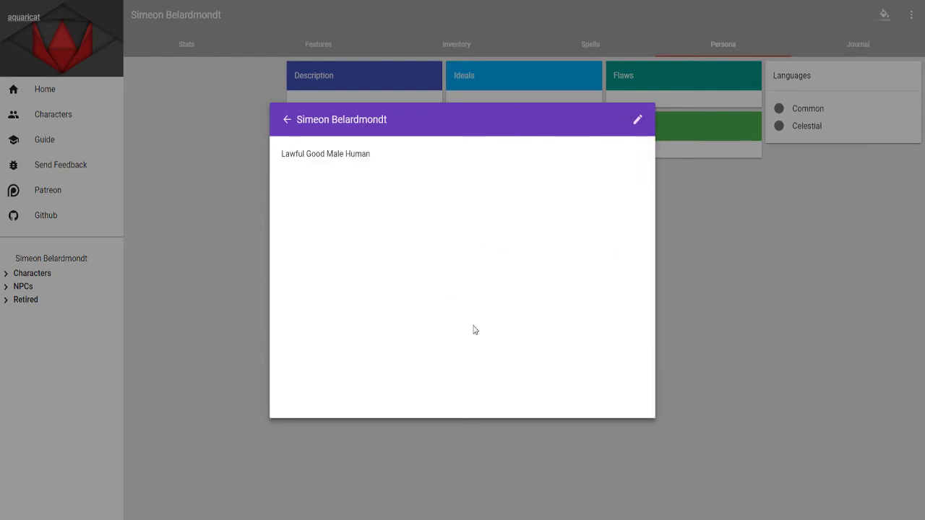
click(739, 285)
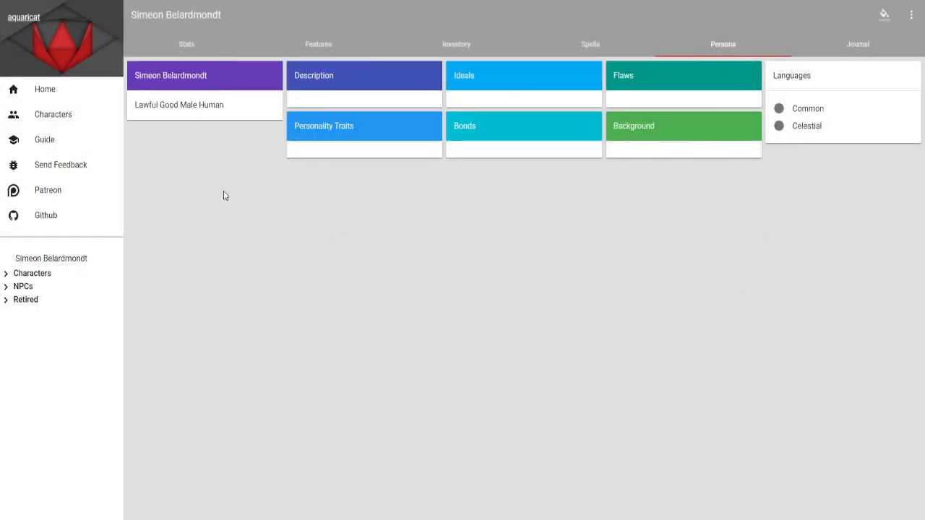
Look through the persona's Description, Personality Traits, Ideals, Bonds, Flaws and Background cards.
click(351, 88)
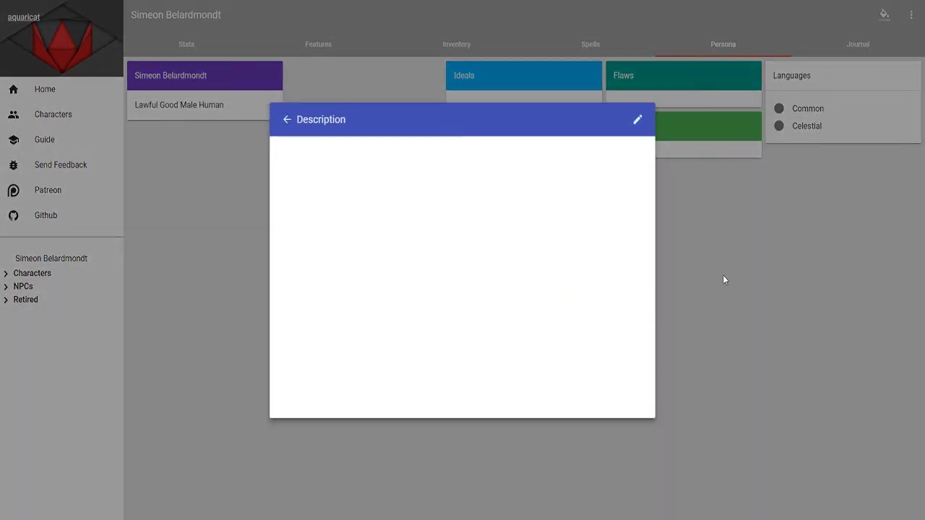
click(722, 279)
click(364, 125)
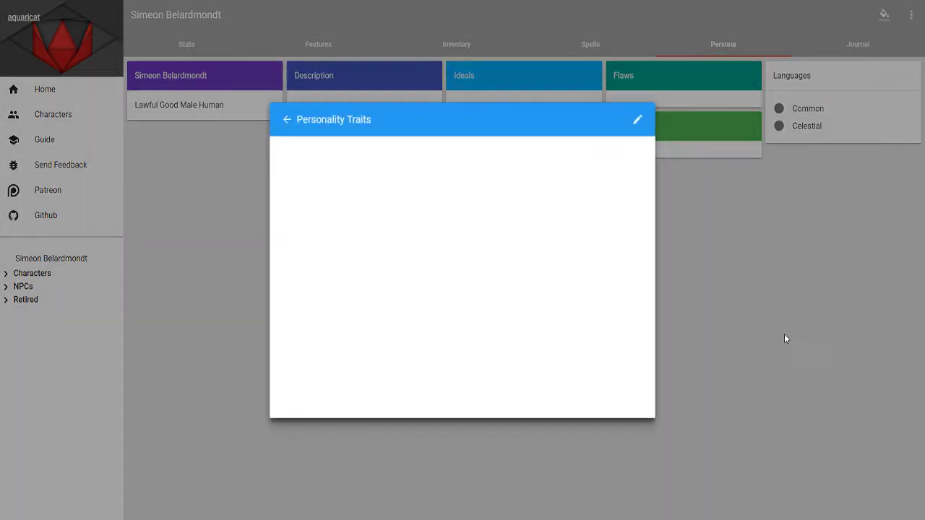
click(785, 337)
click(536, 79)
click(738, 316)
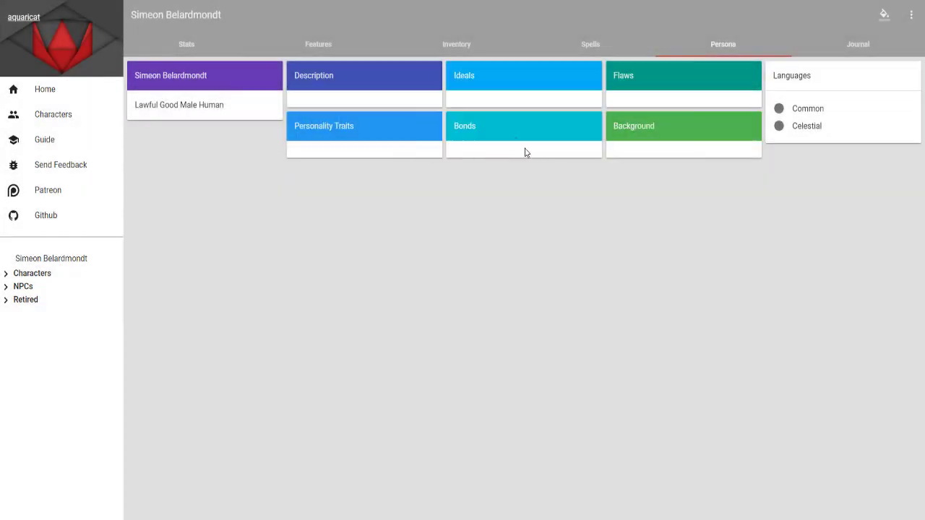
click(527, 151)
click(675, 233)
click(660, 83)
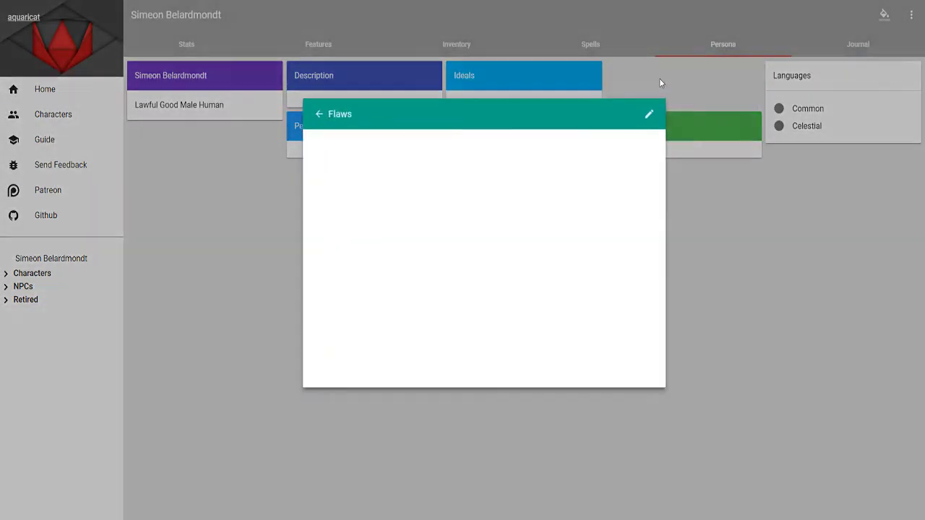
click(760, 264)
click(717, 133)
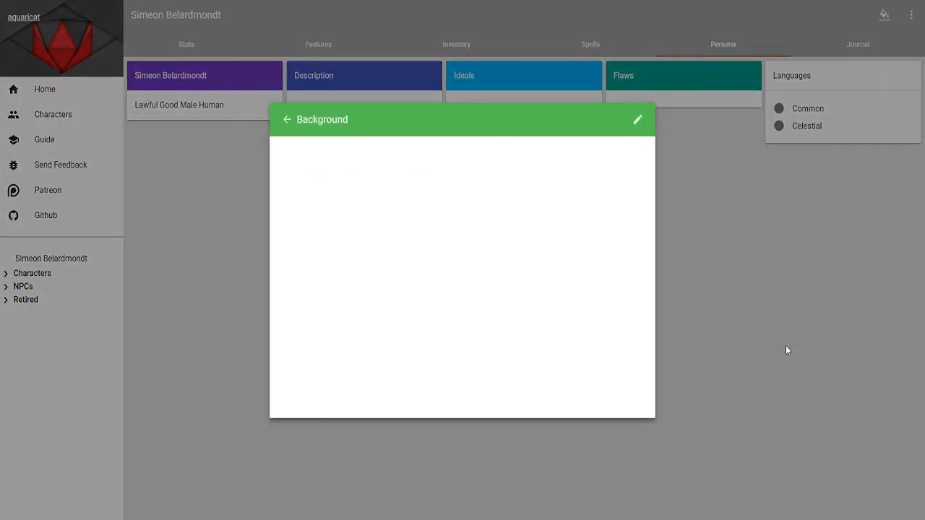
click(785, 347)
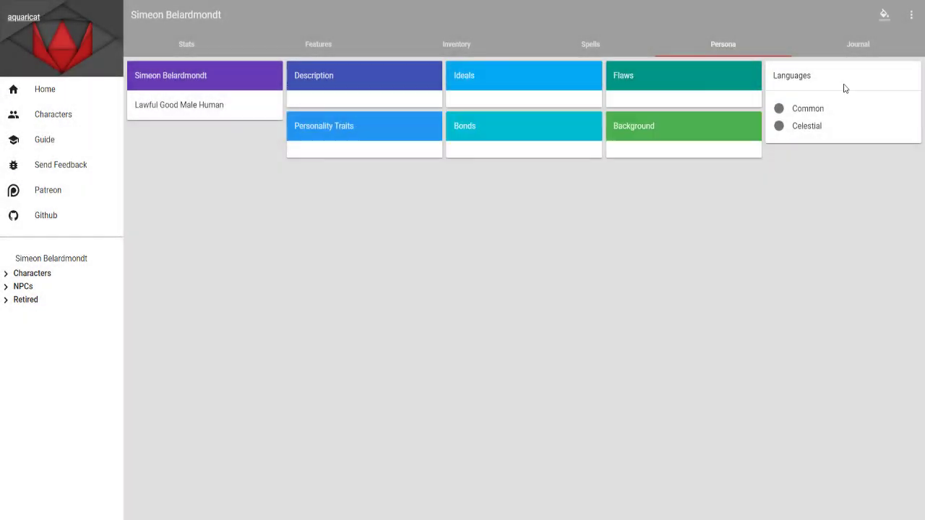
Check which source grants the Celestial and Common languages listed on the persona page.
click(805, 127)
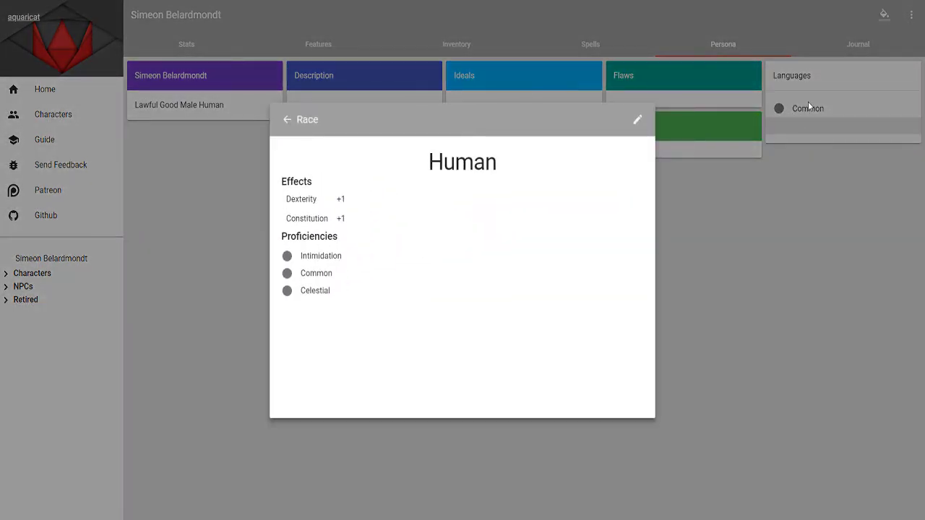
click(803, 119)
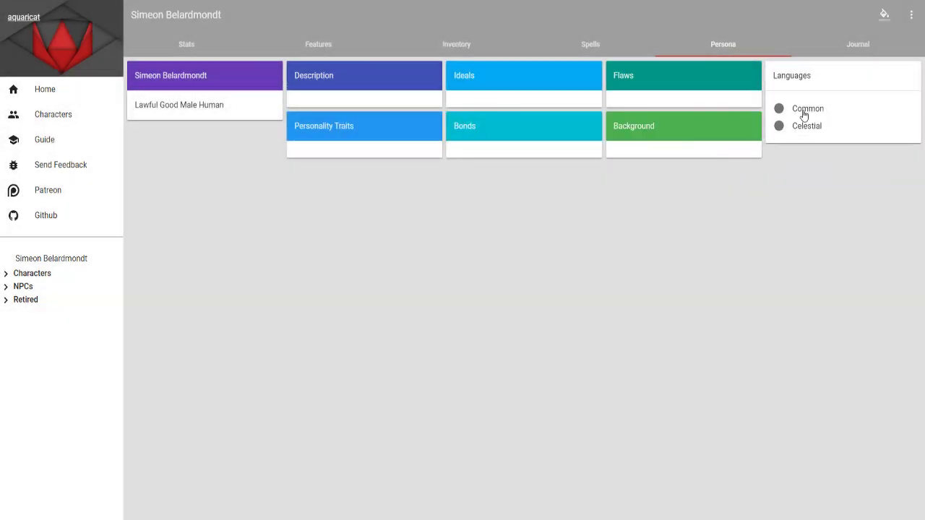
click(803, 120)
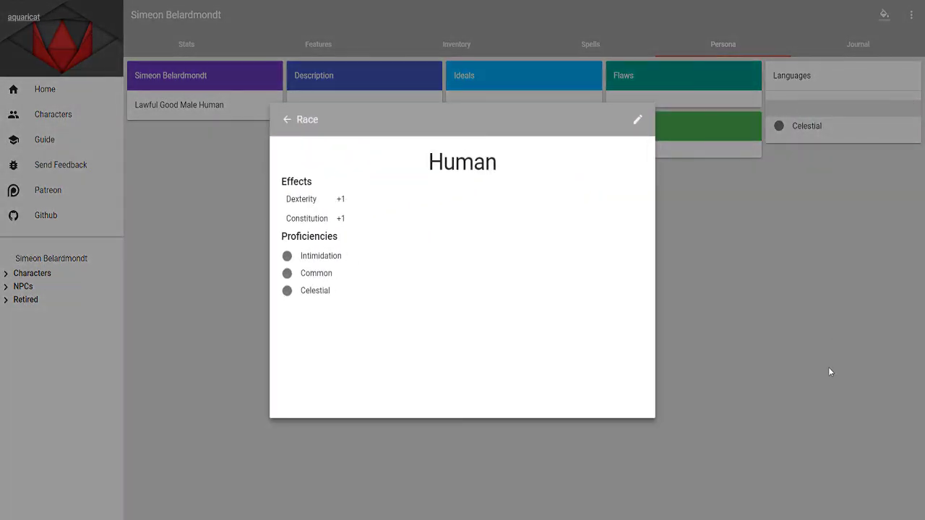
click(830, 371)
Hide the Spells tab through the character settings.
click(591, 49)
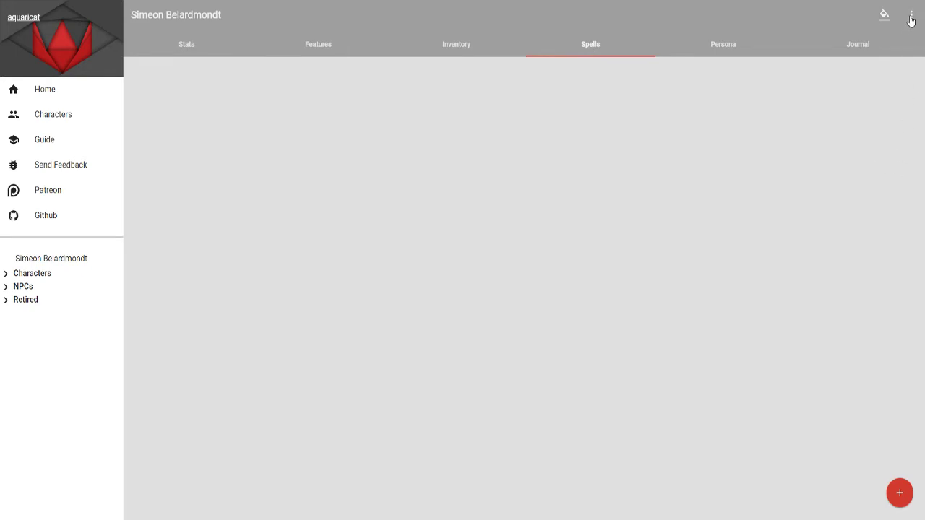
click(912, 18)
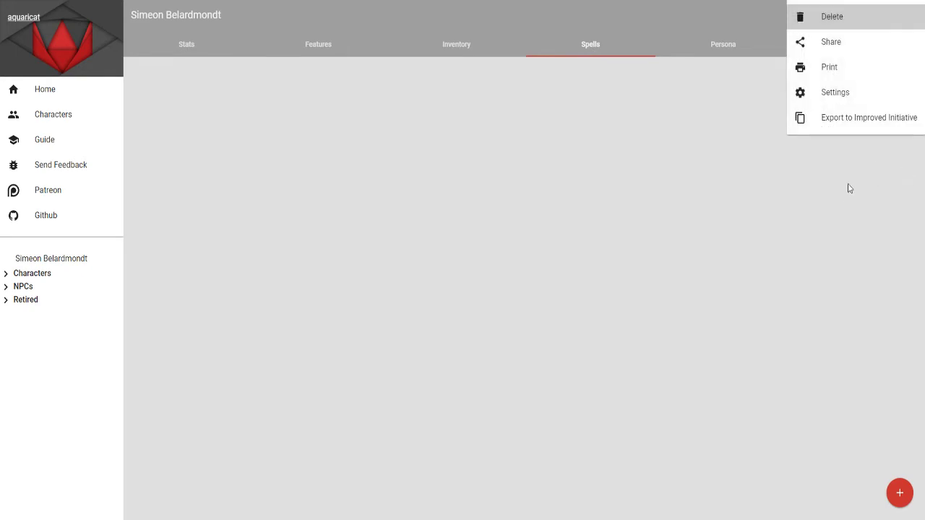
click(841, 96)
click(292, 155)
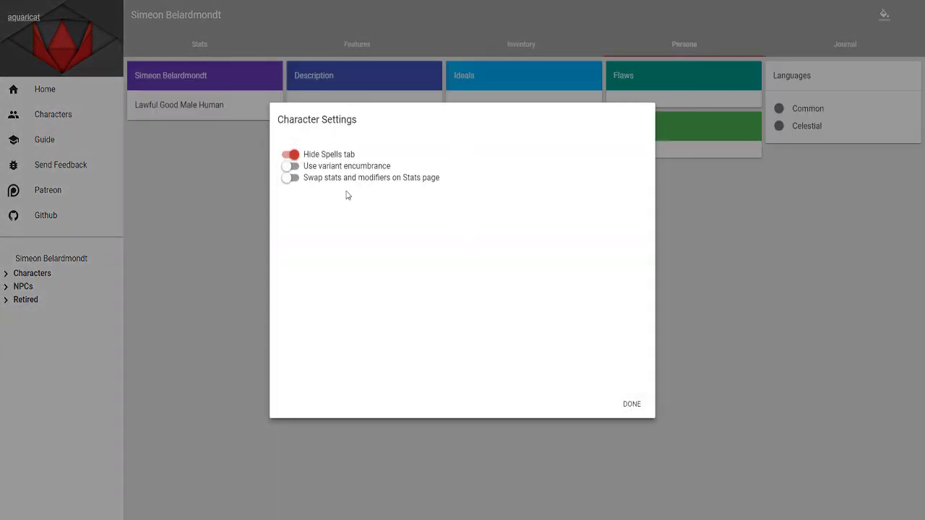
click(631, 406)
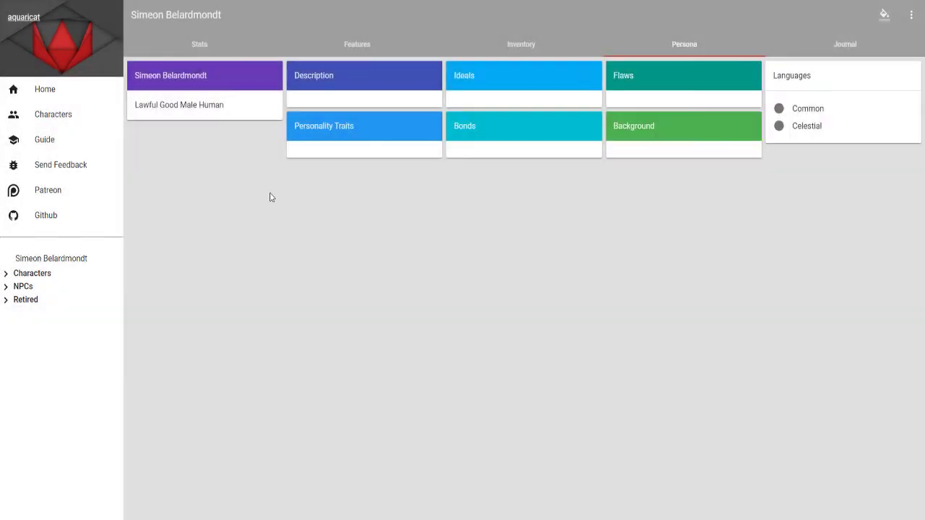
Reload the character sheet, review the features page, and return to the character's stats.
click(522, 46)
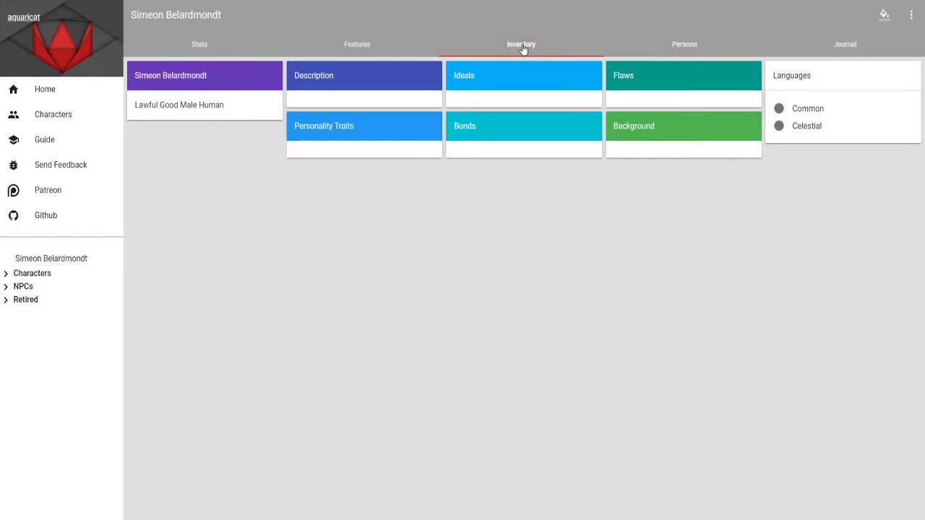
click(365, 45)
click(192, 42)
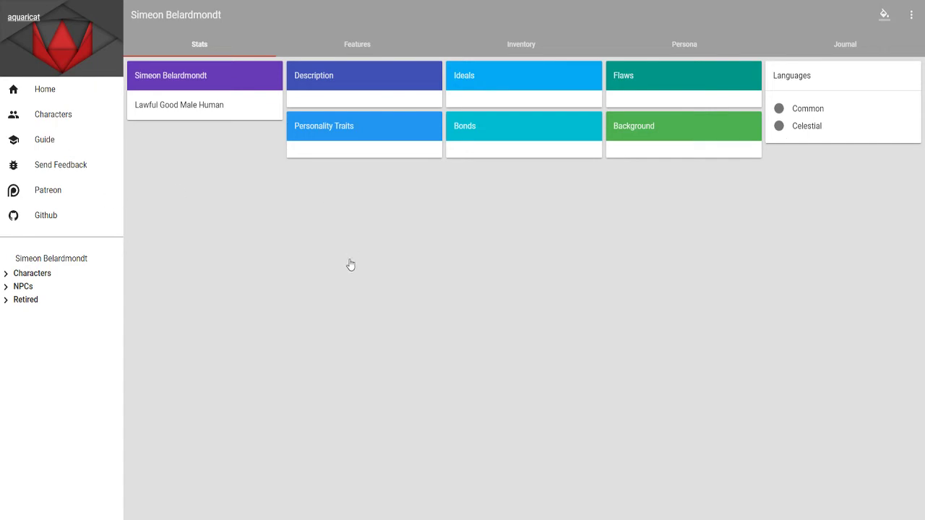
key(F5)
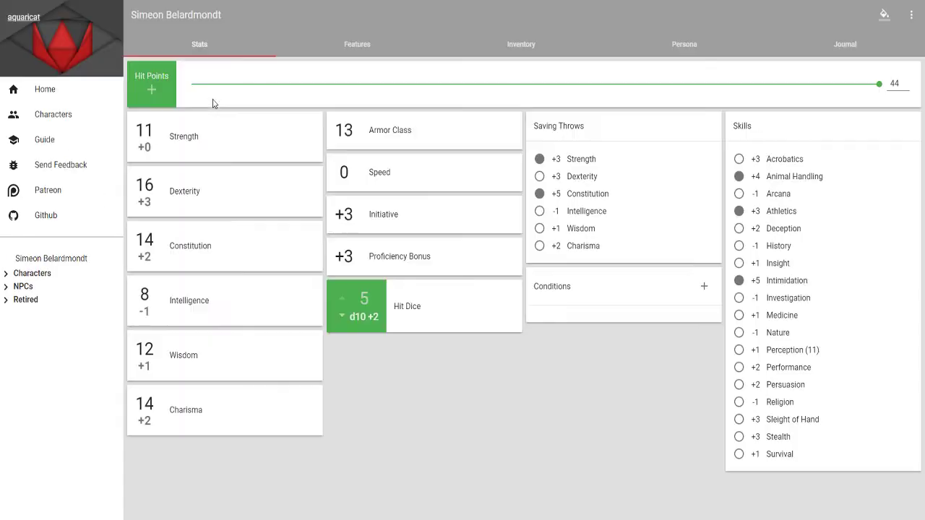
click(347, 42)
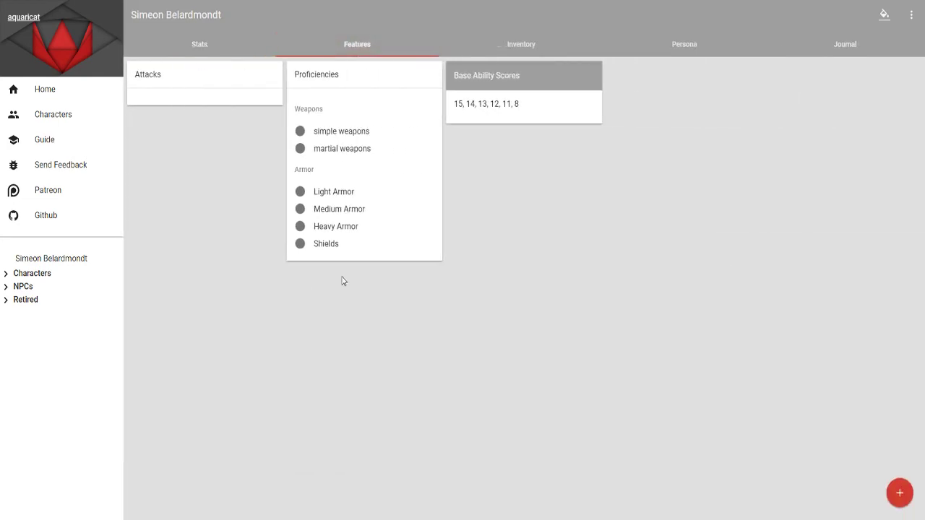
click(195, 43)
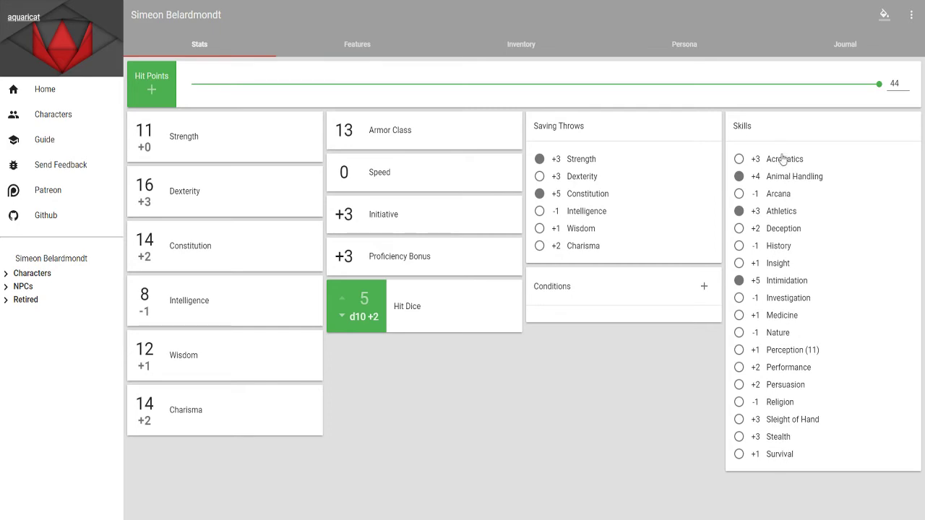
Examine how the Acrobatics and Animal Handling skill modifiers are made up.
click(783, 159)
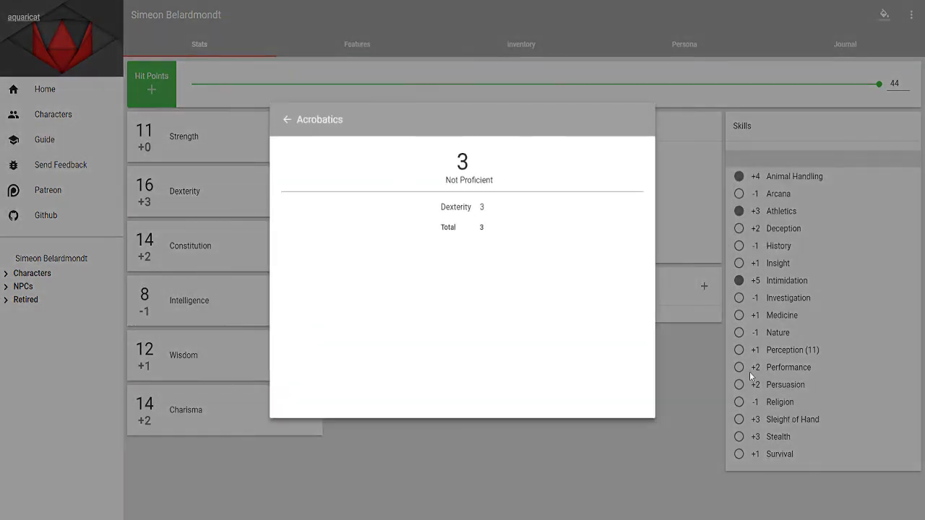
click(558, 457)
click(799, 176)
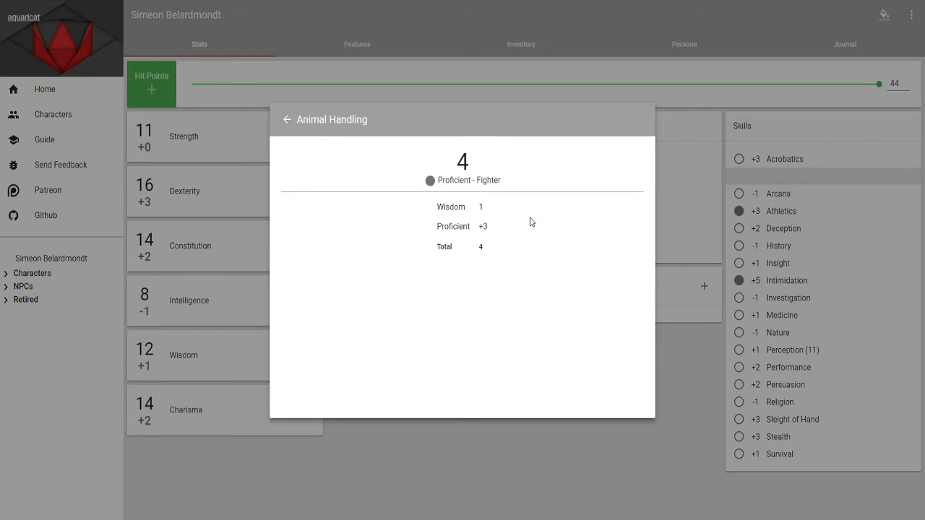
click(660, 445)
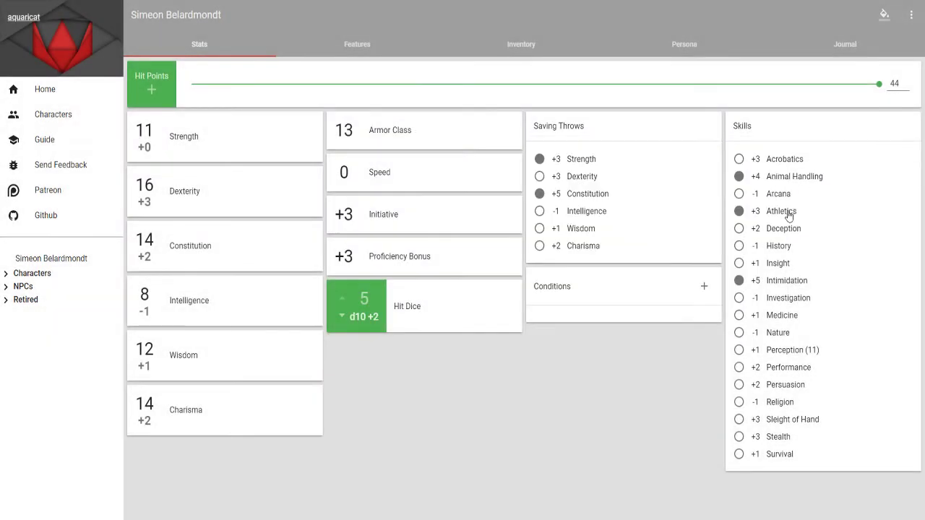
Add a new feature on the character's features page and give it the blue colour.
click(354, 44)
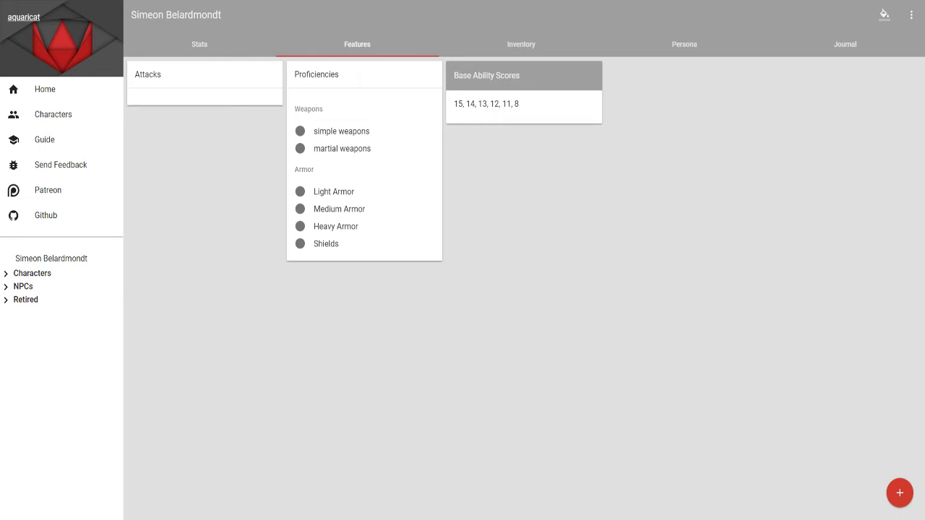
click(900, 493)
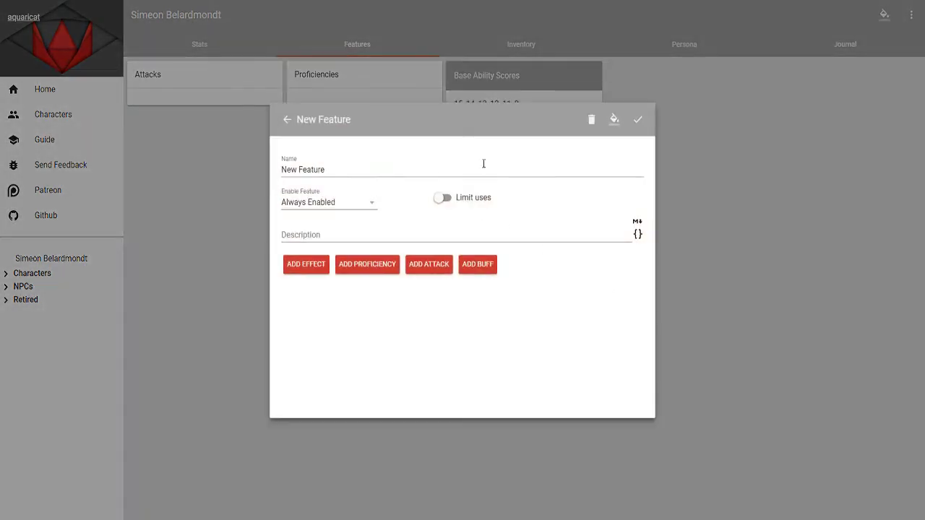
click(614, 120)
click(590, 115)
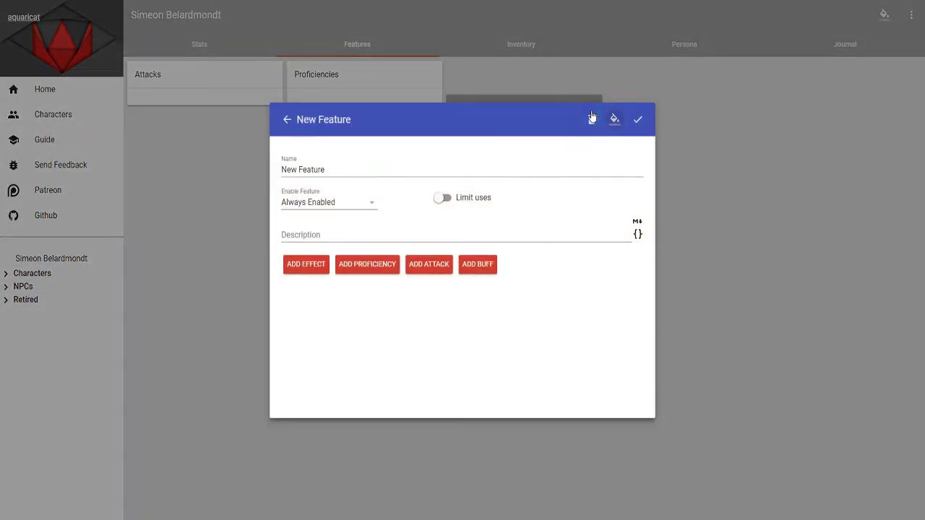
Name the new feature "L01 - Fighting Style".
double_click(345, 170)
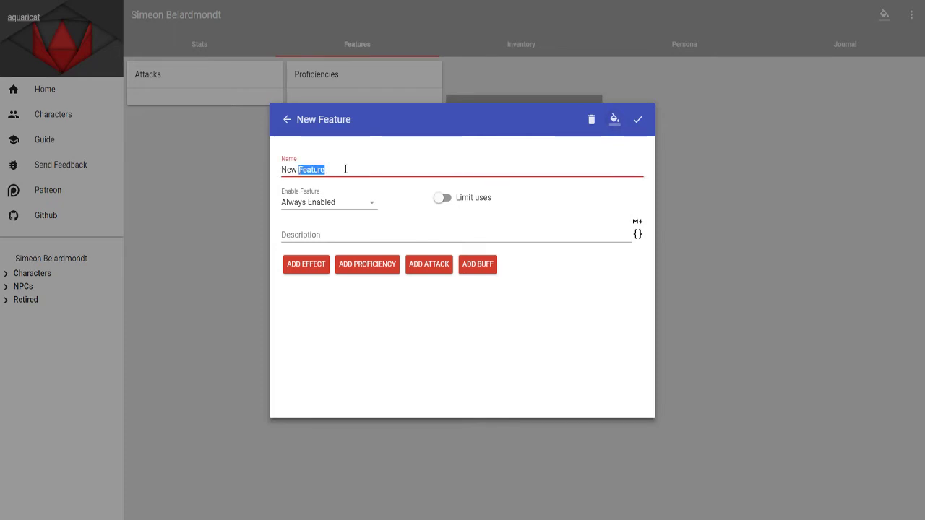
triple_click(345, 169)
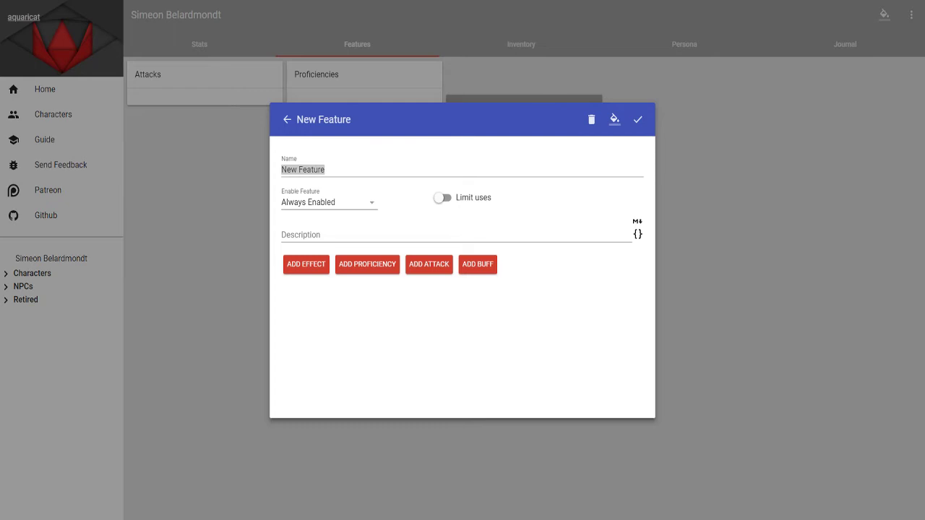
double_click(407, 169)
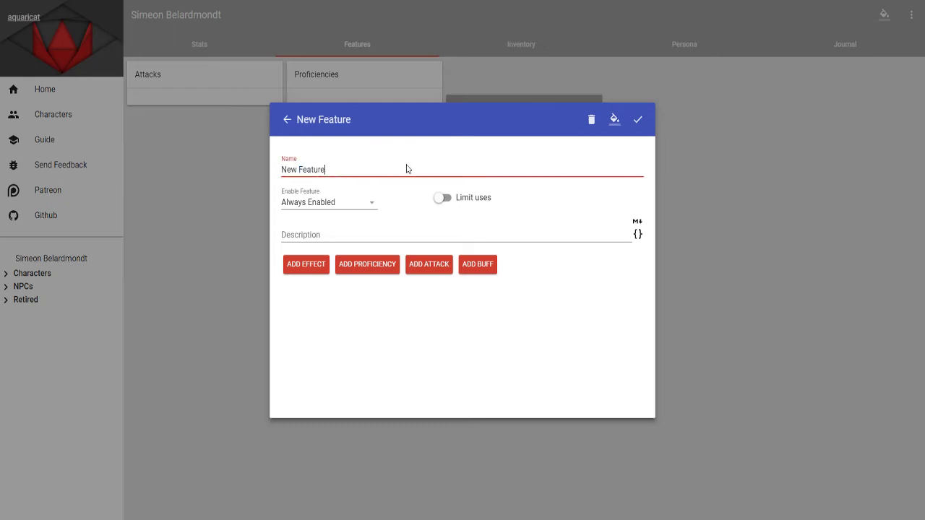
triple_click(407, 169)
text(L:)
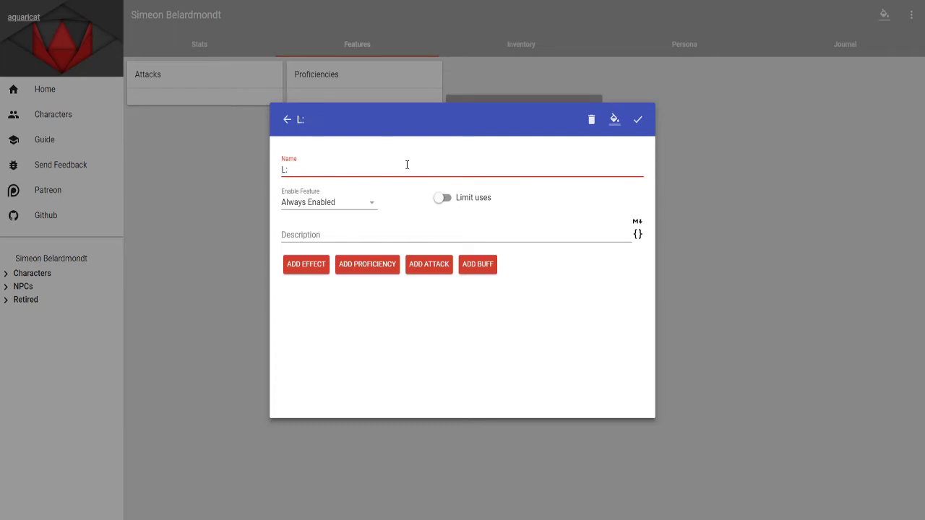
key(BackSpace)
text(01)
text(-)
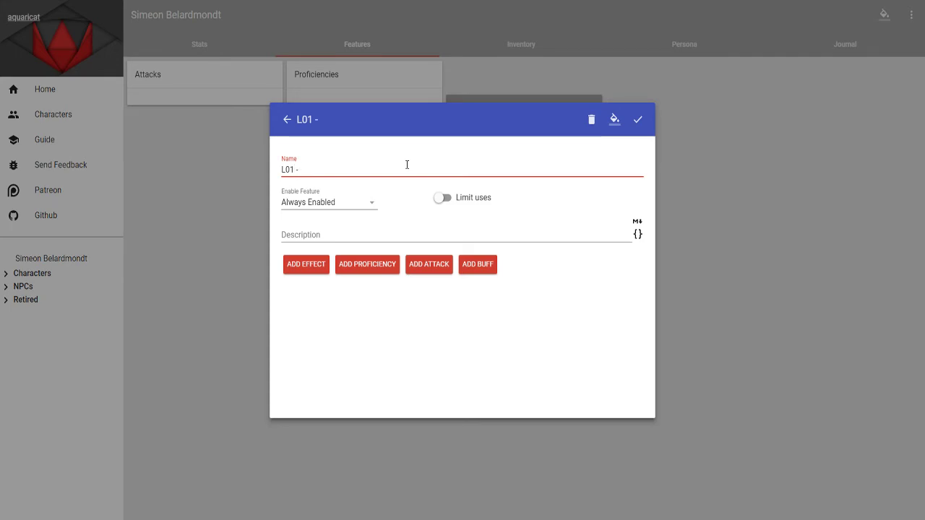
text( Fighter)
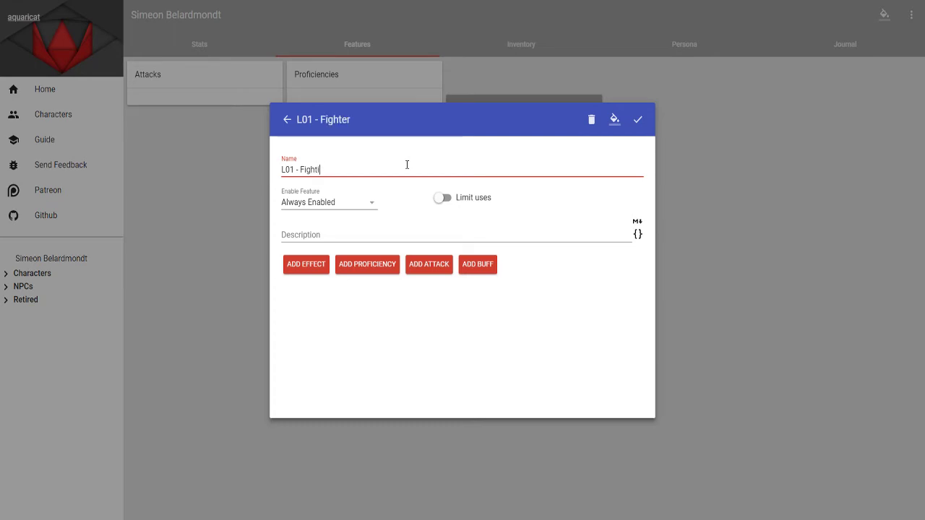
text(ing Style)
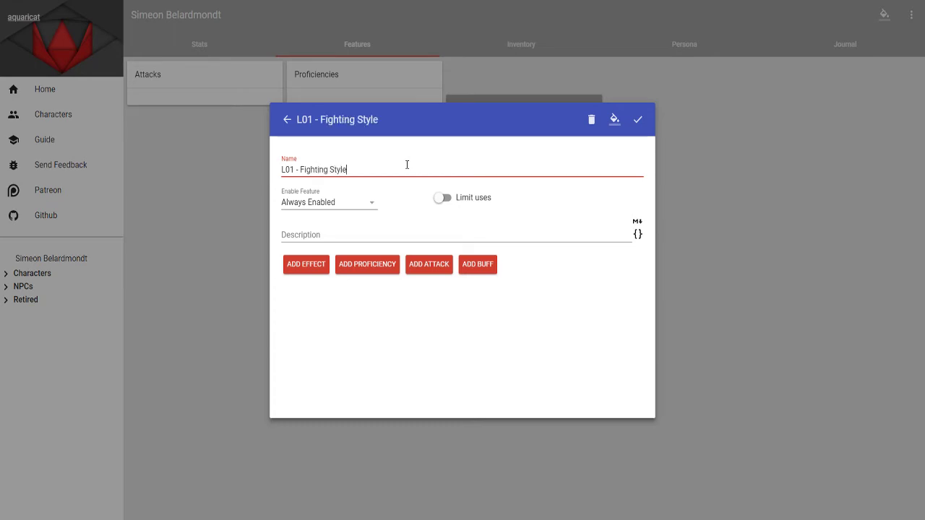
Keep the feature always enabled and paste the copied fighting style rules text into its description.
click(346, 205)
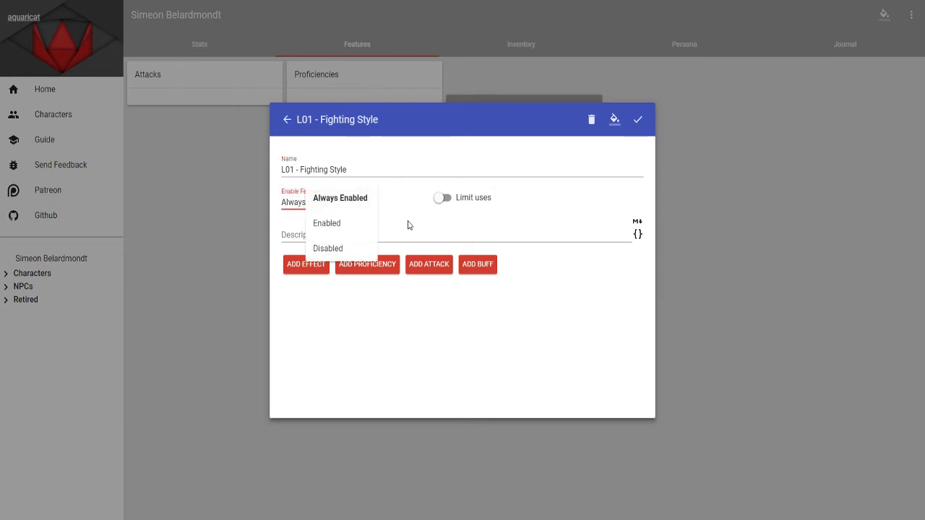
click(408, 225)
click(361, 230)
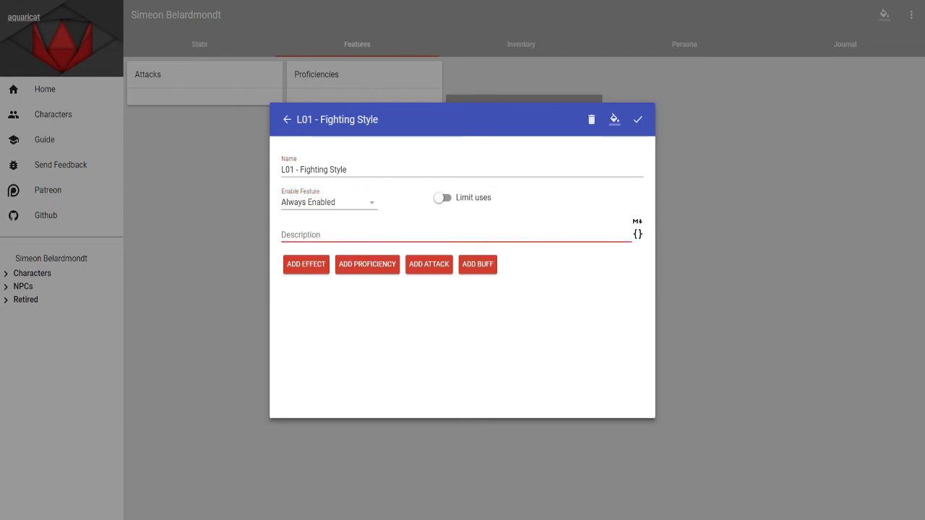
key(alt+Tab)
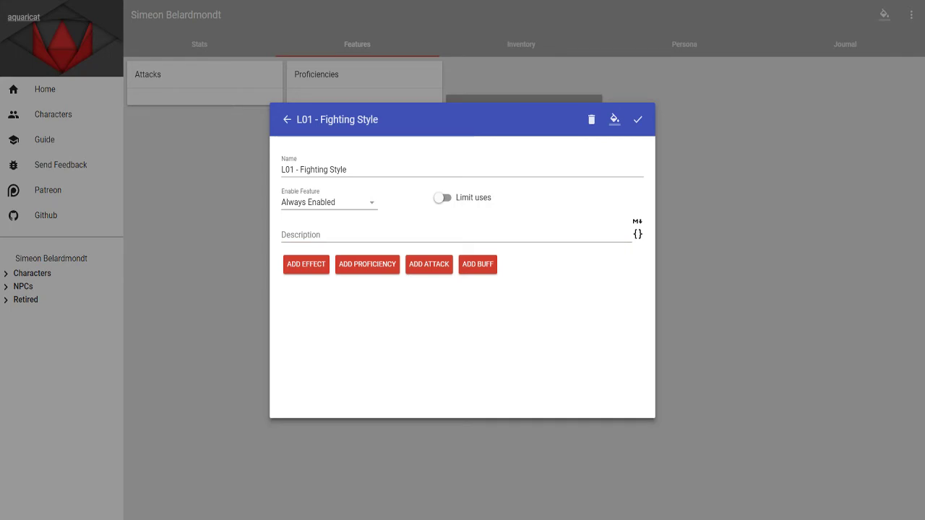
click(351, 231)
key(ctrl+v)
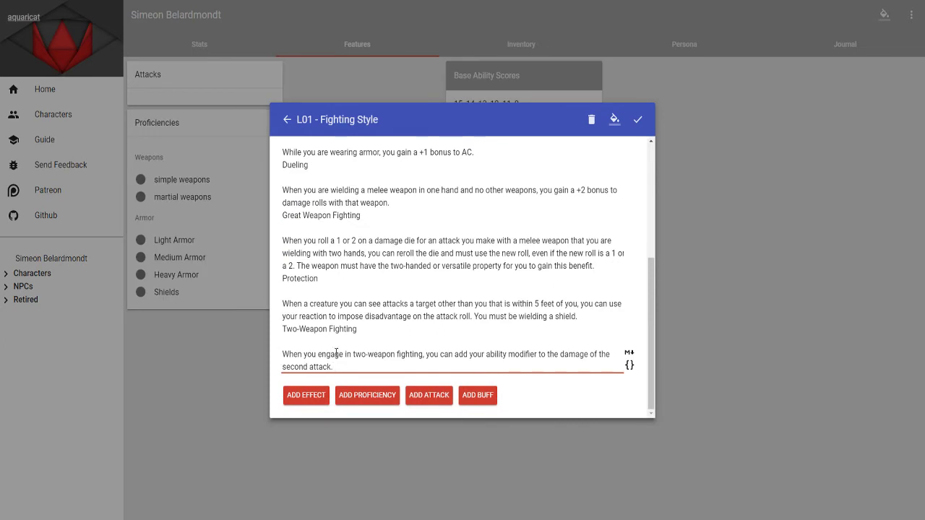
Format the Two-Weapon Fighting heading as bold with ** markers, removing the blank line below it and adding one above it.
click(364, 343)
key(BackSpace)
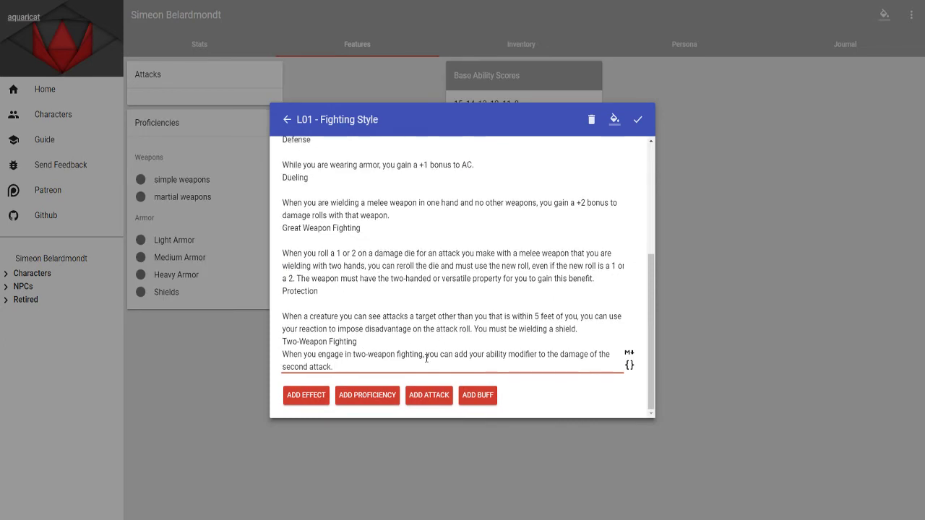
text(*)
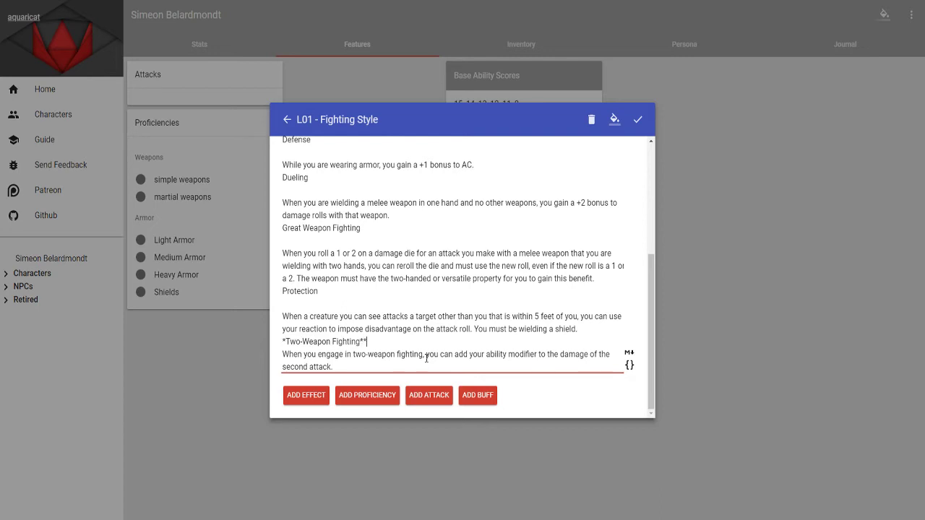
text(*)
key(Return)
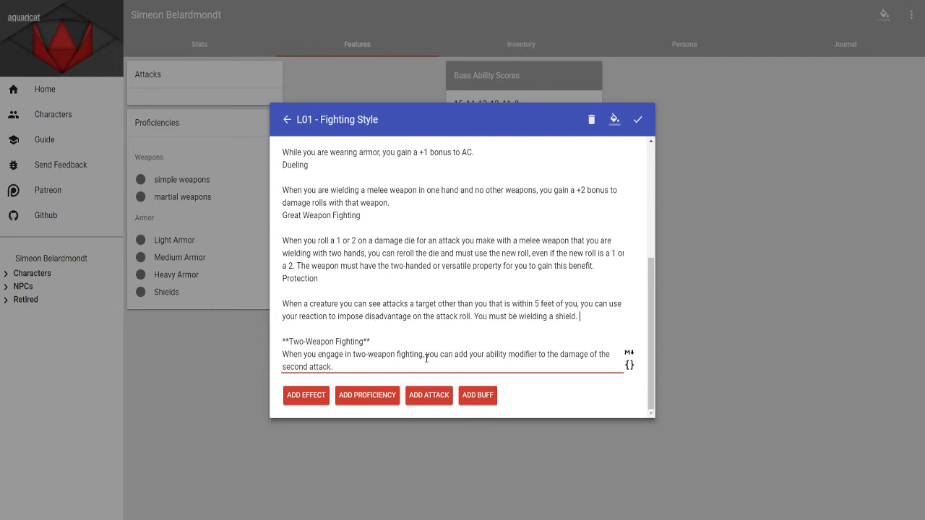
Format the Protection heading as bold with ** markers, removing the blank line below it and adding one above it.
key(Up)
key(Up)
key(BackSpace)
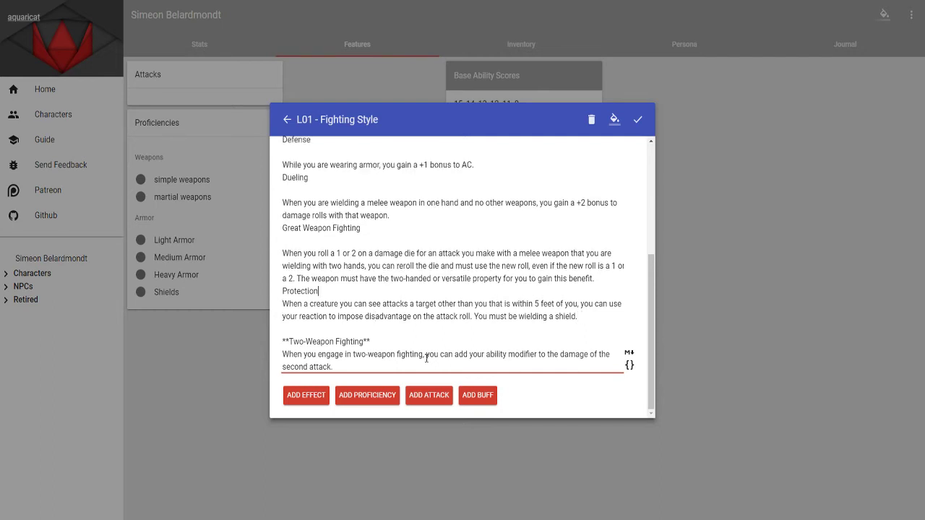
text(**)
text(**)
key(BackSpace)
key(End)
key(Return)
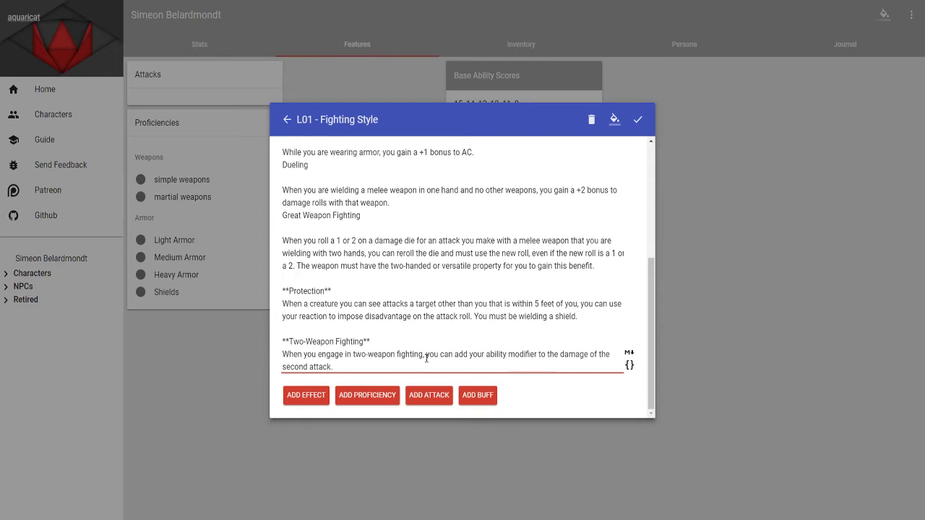
Remove the blank line between the Great Weapon Fighting heading and its rules text.
key(Up)
key(Up)
key(Up)
key(Up)
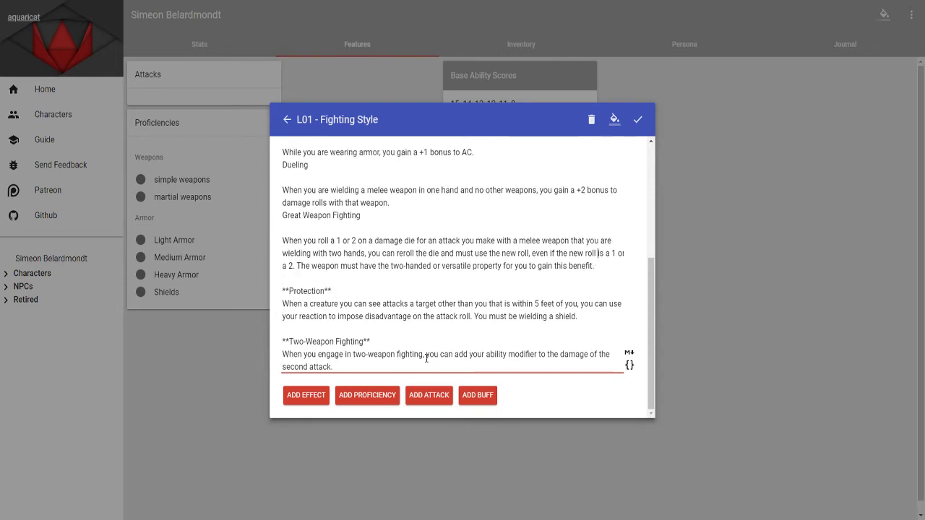
key(BackSpace)
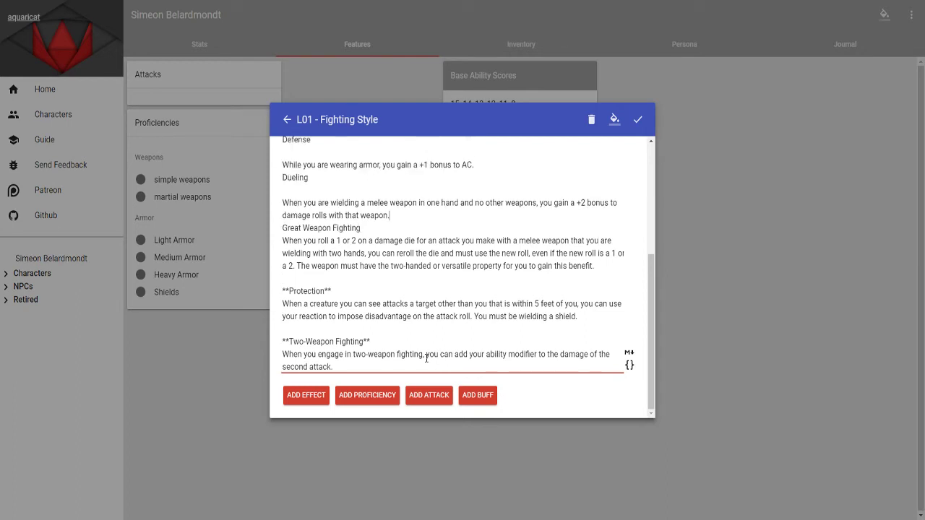
Insert a blank line above the Great Weapon Fighting title and make that title bold with ** markers.
key(Return)
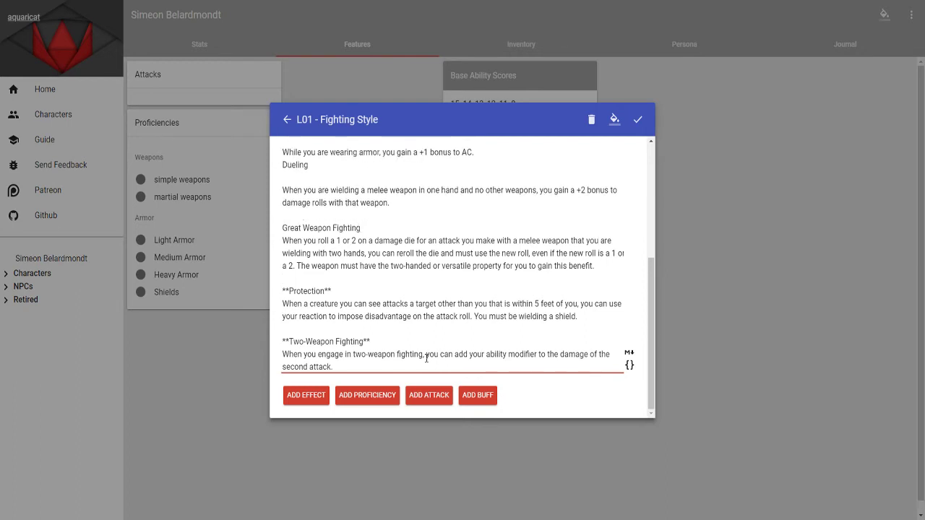
text(**)
key(End)
text(**)
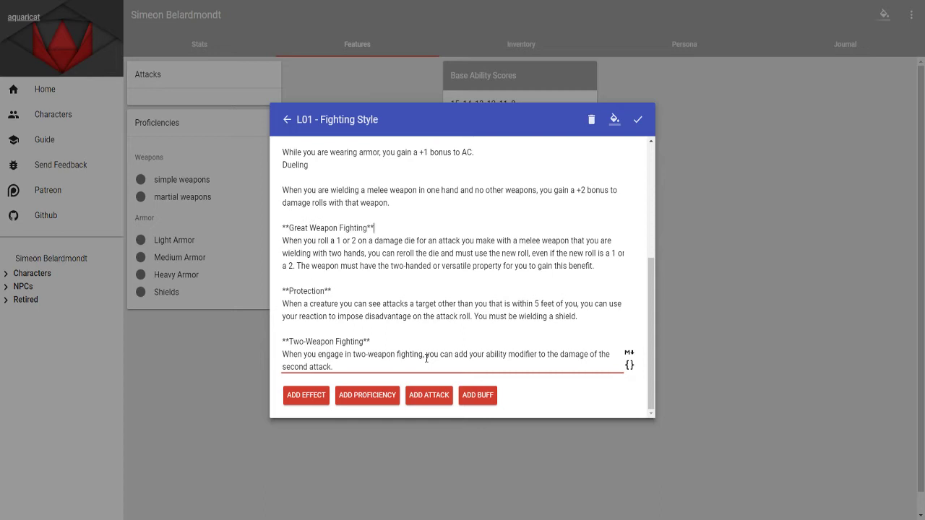
Remove the blank line under the Dueling title, bold the title with **, and insert a blank line above it.
key(Up)
key(BackSpace)
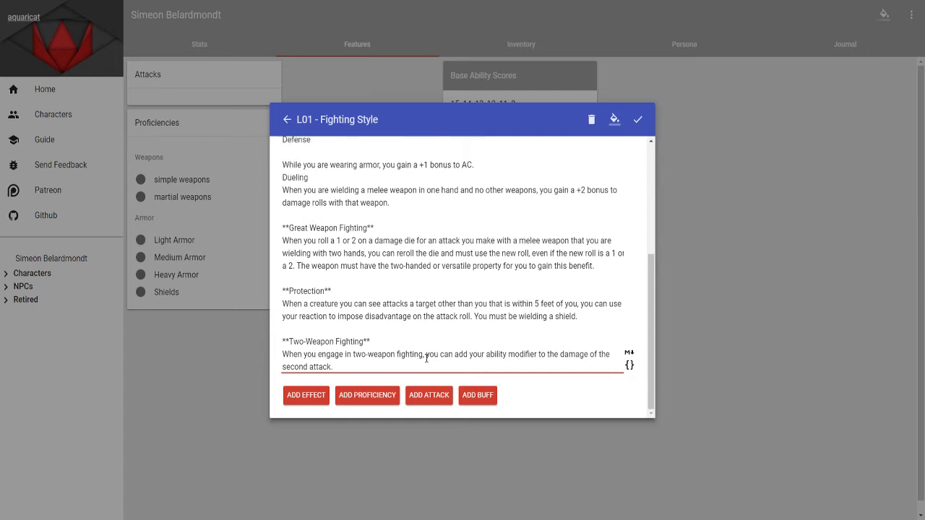
text(**)
key(Home)
text(**)
key(Return)
key(Down)
key(Down)
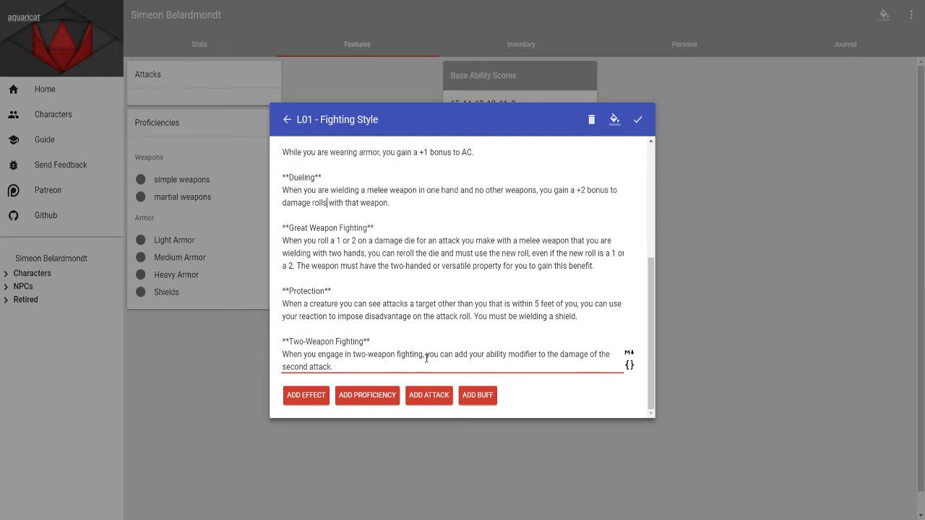
Remove the blank line under the Defense title, bold the title with **, and insert a blank line above it.
key(End)
scroll(427, 358, up, 2)
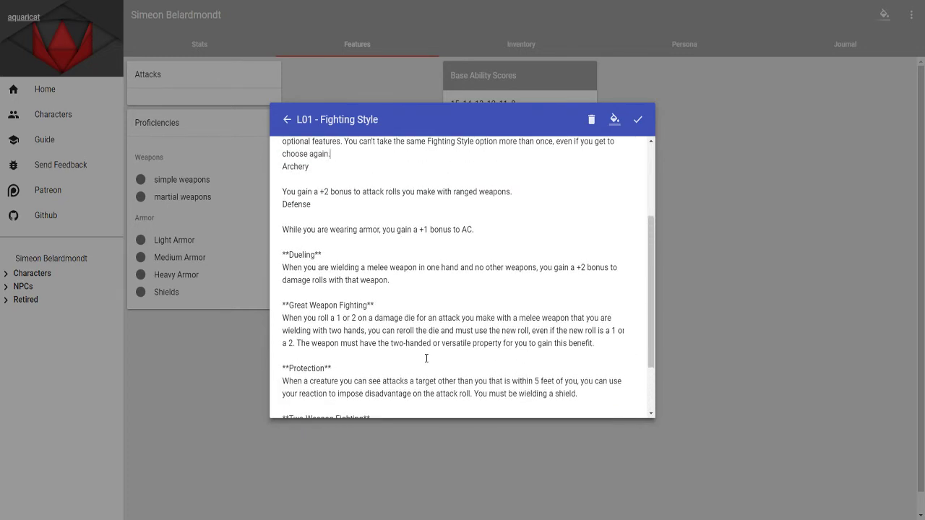
key(BackSpace)
text(**)
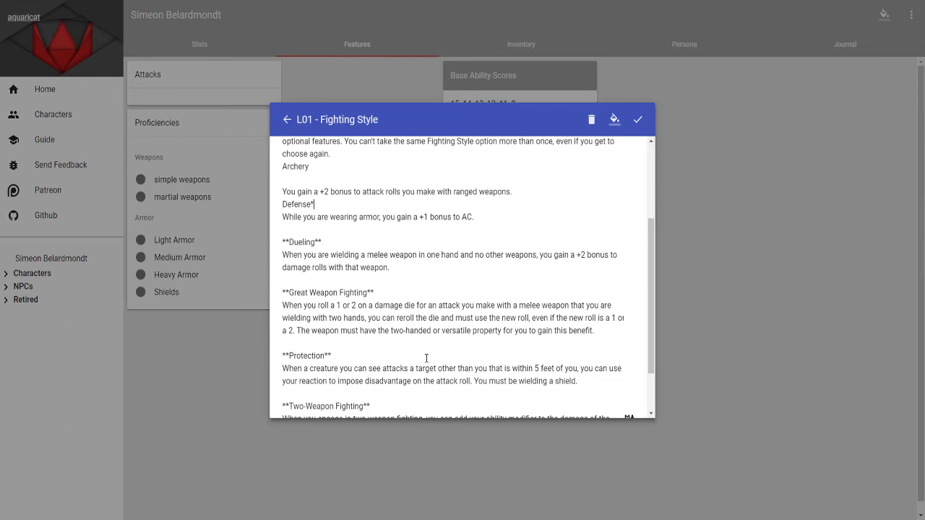
text(**)
key(Down)
key(Return)
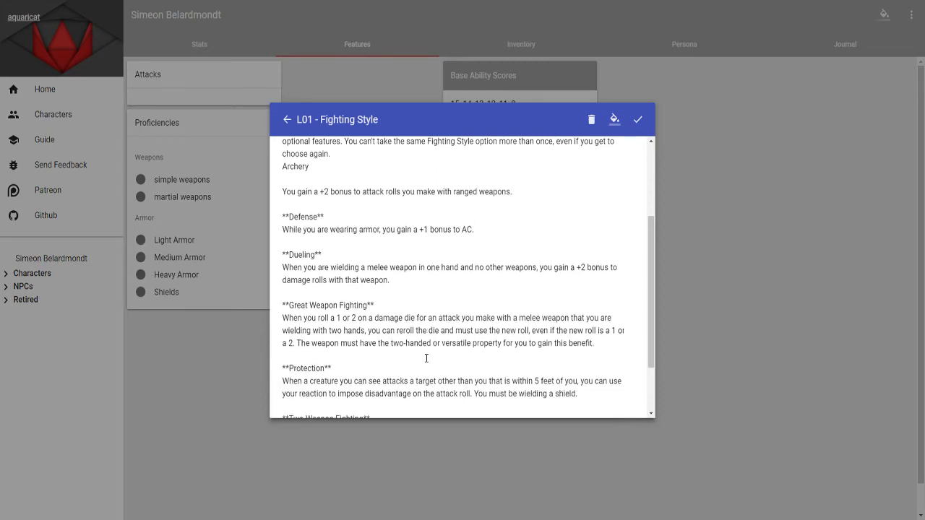
Insert a blank line above the Archery title, remove the one beneath it, and bold the title with **.
key(Left)
key(Return)
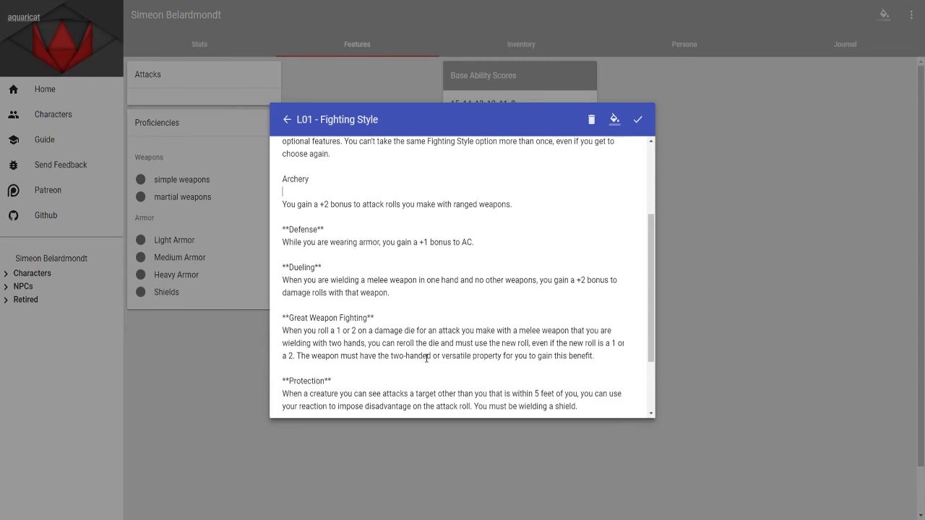
key(BackSpace)
text(*)
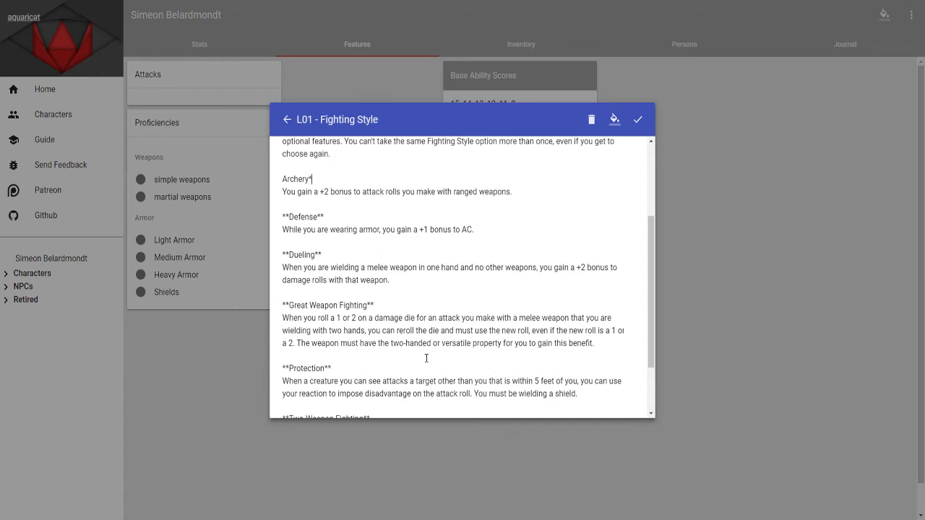
text(*)
text(**)
Remove the blank line under the Fighting Style title in the description and prefix the title with ####.
scroll(427, 359, up, 1)
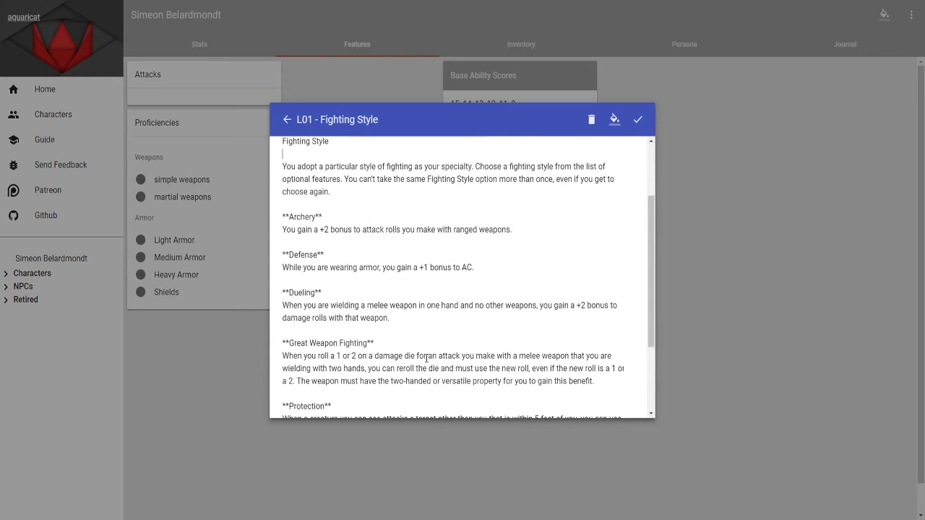
key(Up)
key(Down)
key(BackSpace)
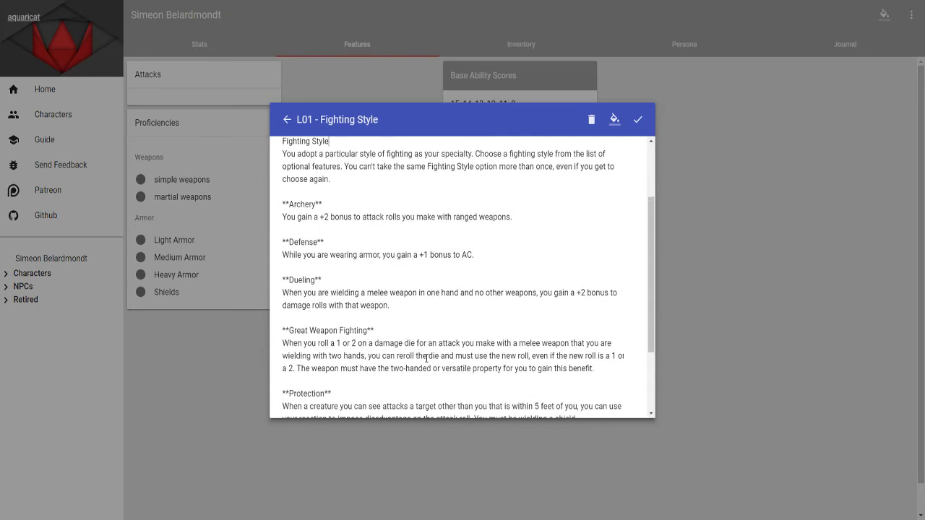
key(Down)
key(Down)
key(Down)
key(Down)
text(####)
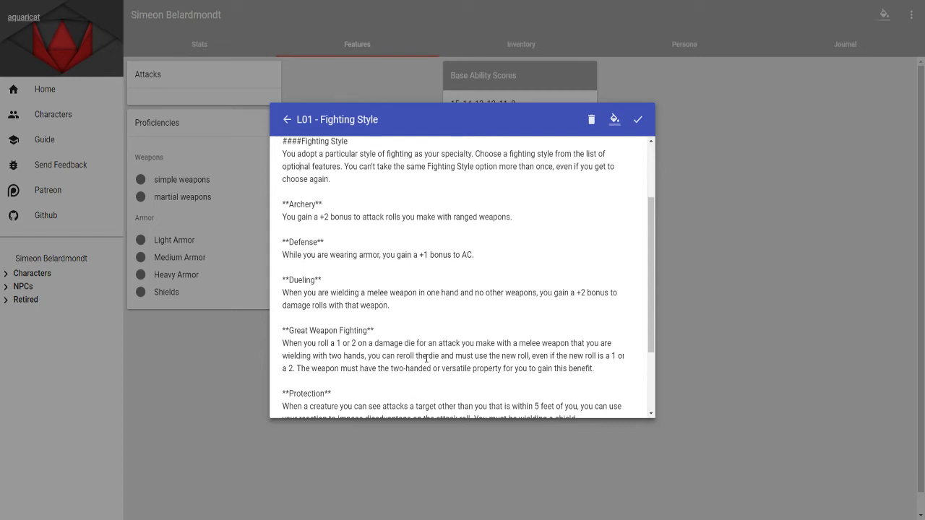
Replace the bold markers on the Archery title with a ##### prefix and shorten the Fighting Style prefix to ###.
key(Down)
key(Down)
key(Down)
key(Down)
key(BackSpace)
key(BackSpace)
key(Delete)
key(Delete)
text(#####)
key(BackSpace)
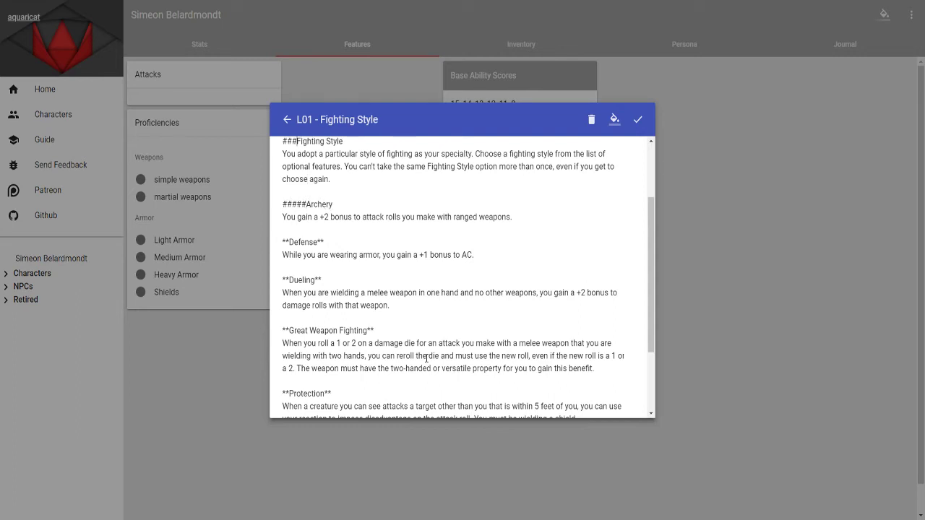
Shorten the Archery heading prefix to #### and replace the Defense title's bold markers with a #### prefix.
key(Down)
key(Down)
key(Down)
key(Down)
key(BackSpace)
key(Home)
key(shift+Right)
key(shift+Right)
text(####)
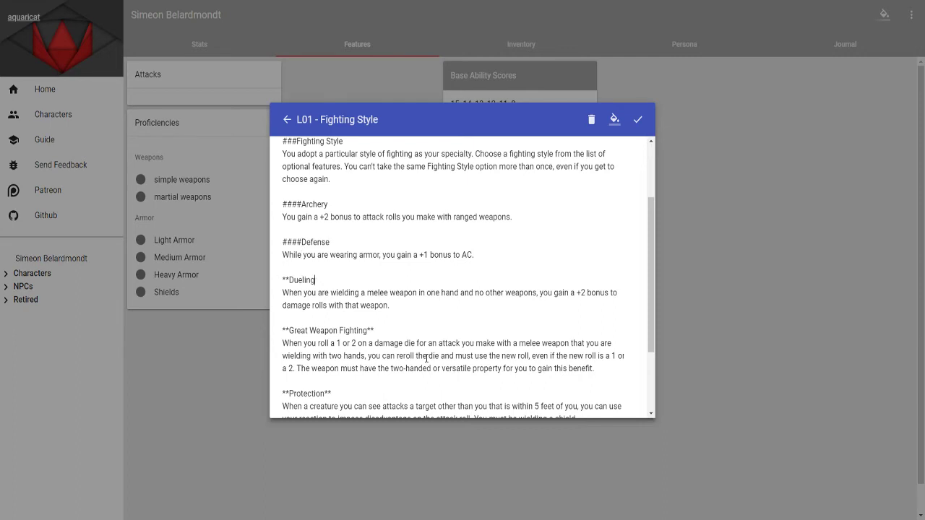
Replace the bold markers on the Dueling and Great Weapon Fighting titles with #### heading prefixes.
key(Home)
key(shift+Right)
key(shift+Right)
text(####)
key(shift+Right)
key(shift+Right)
text(##)
key(End)
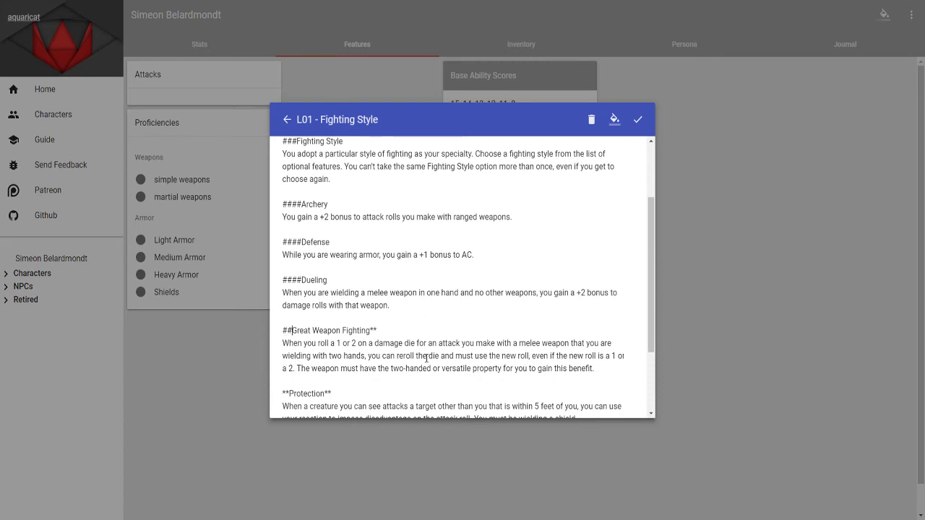
key(BackSpace)
key(BackSpace)
text(##)
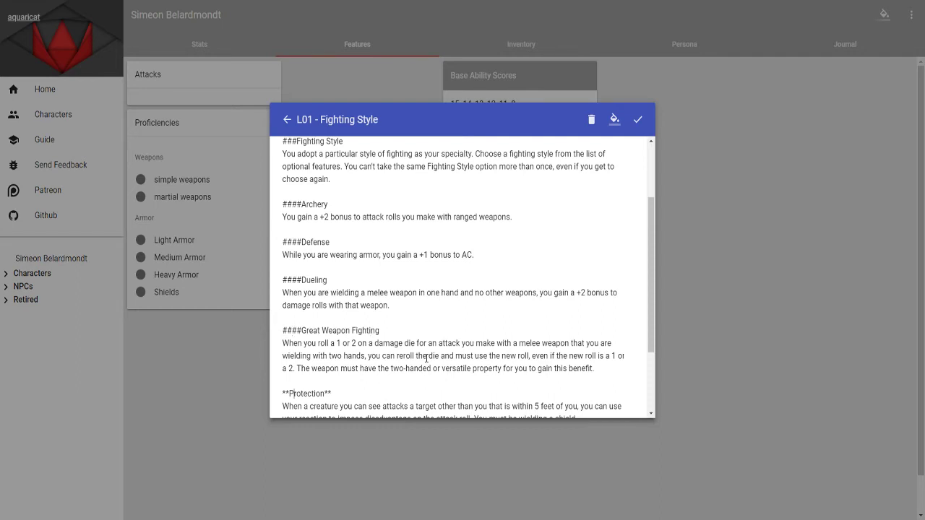
Replace the bold markers on the Protection title with a #### heading prefix.
key(shift+Right)
key(shift+Right)
text(####)
key(BackSpace)
key(BackSpace)
key(BackSpace)
text(n)
Replace the bold markers on the Two-Weapon Fighting title with a #### heading prefix.
key(Down)
key(Down)
key(Down)
key(Down)
key(Down)
key(Down)
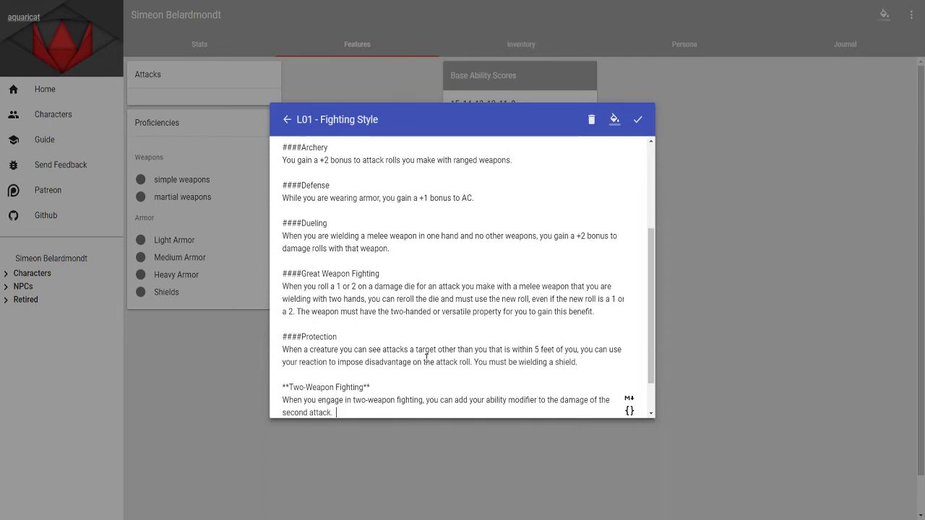
key(Delete)
key(Delete)
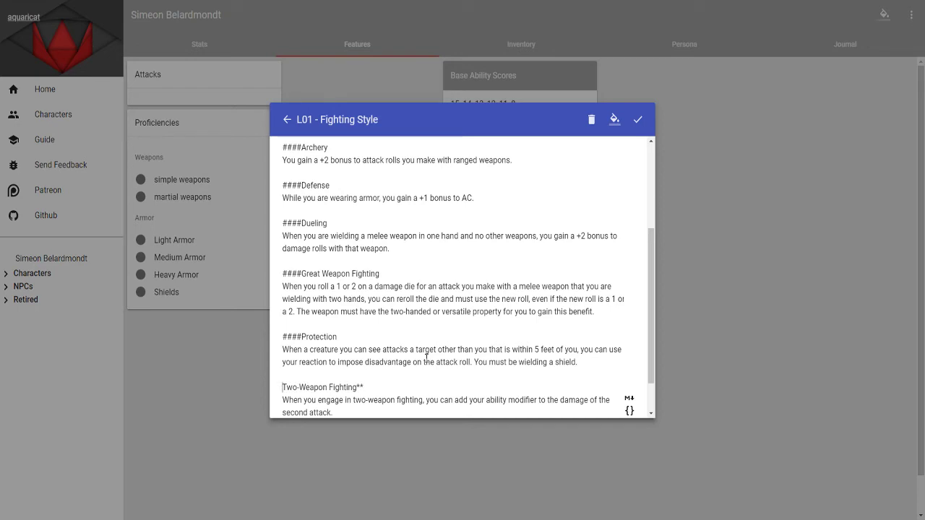
text(####)
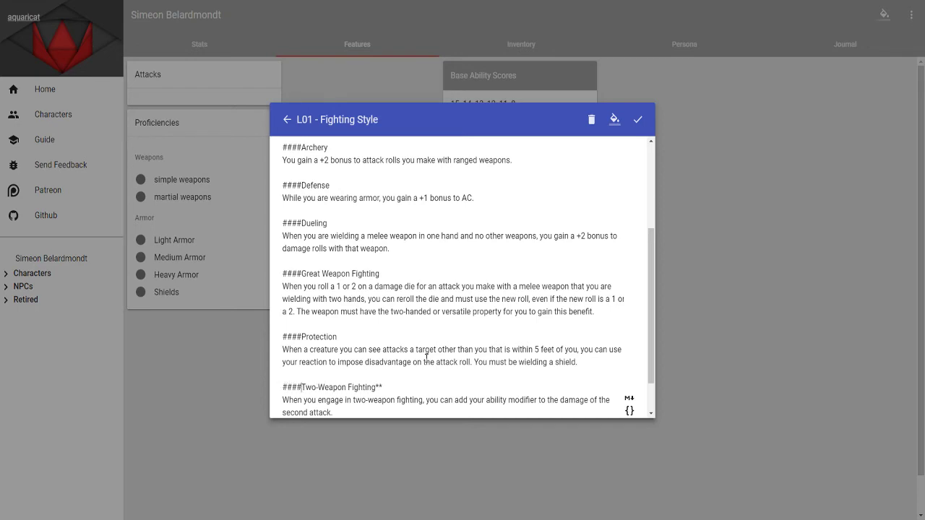
key(BackSpace)
Insert an empty line followed by a --- separator line above the ###Fighting Style heading.
scroll(426, 355, up, 2)
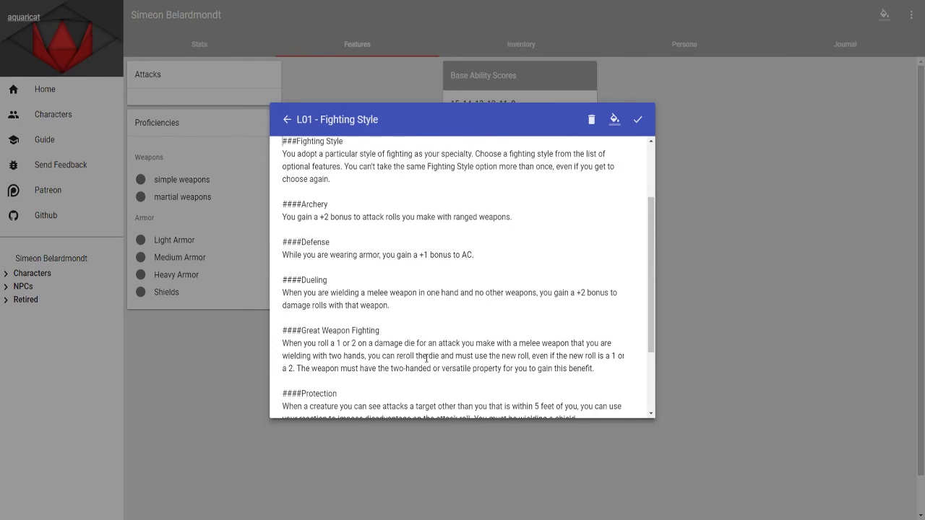
key(Return)
key(Return)
key(Up)
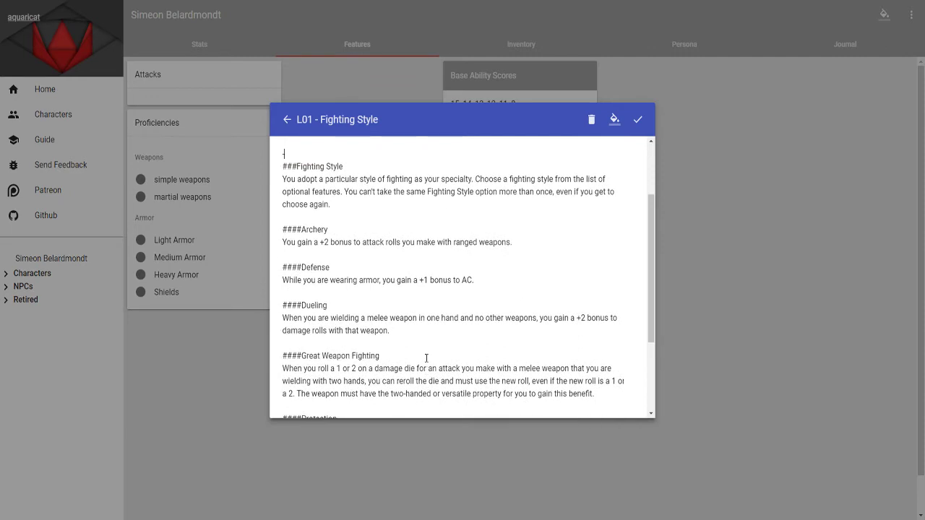
text(---)
key(Up)
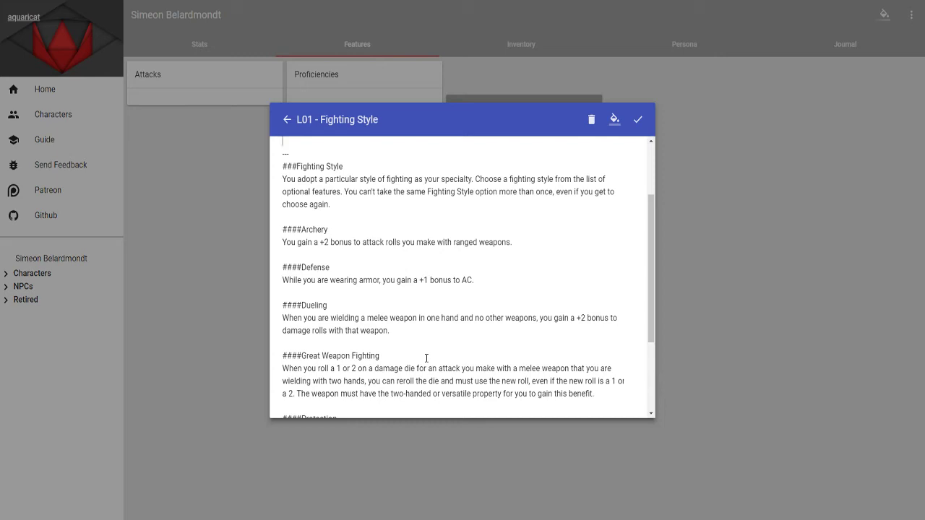
Copy the sentence describing the Defense style into the empty line above the --- separator.
drag(477, 280, 281, 282)
key(ctrl+c)
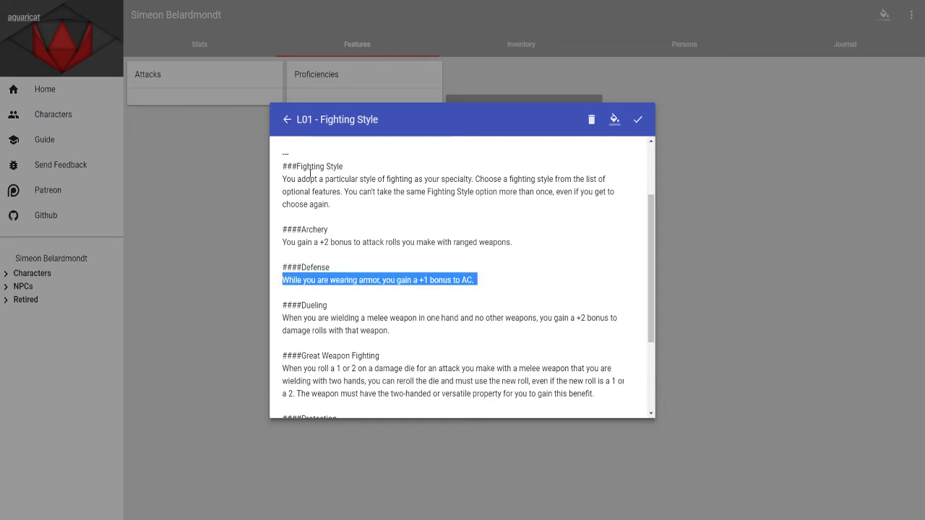
click(304, 144)
key(ctrl+v)
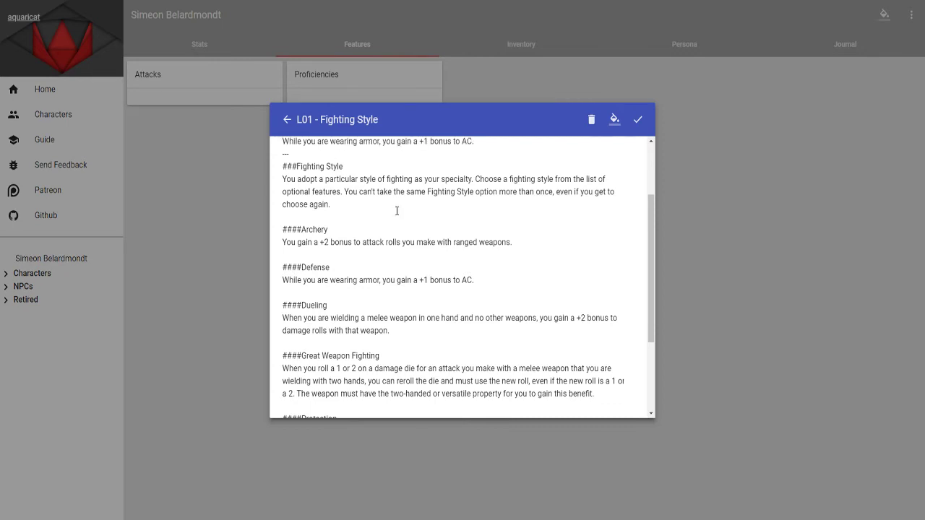
Prefix the copied sentence with "**Defense** - ", save the Fighting Style feature and close it.
key(Home)
text(**Defense)
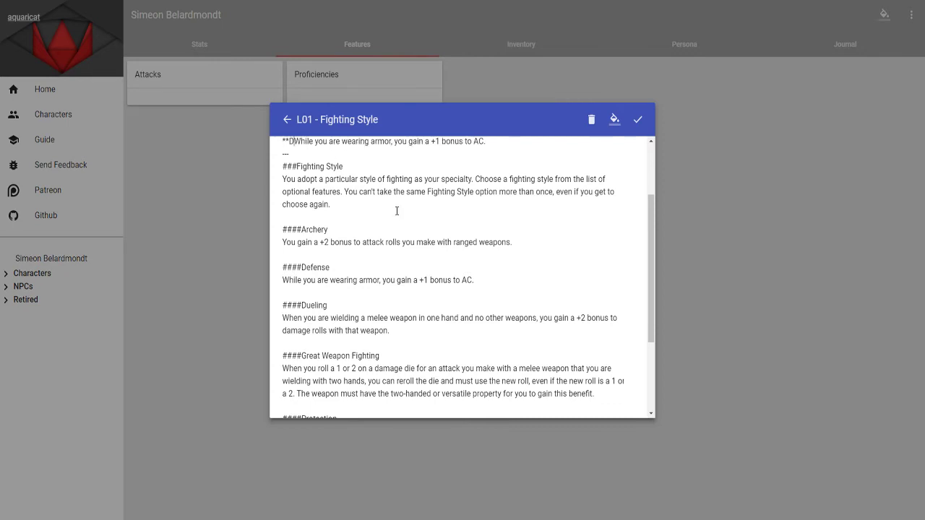
text(**)
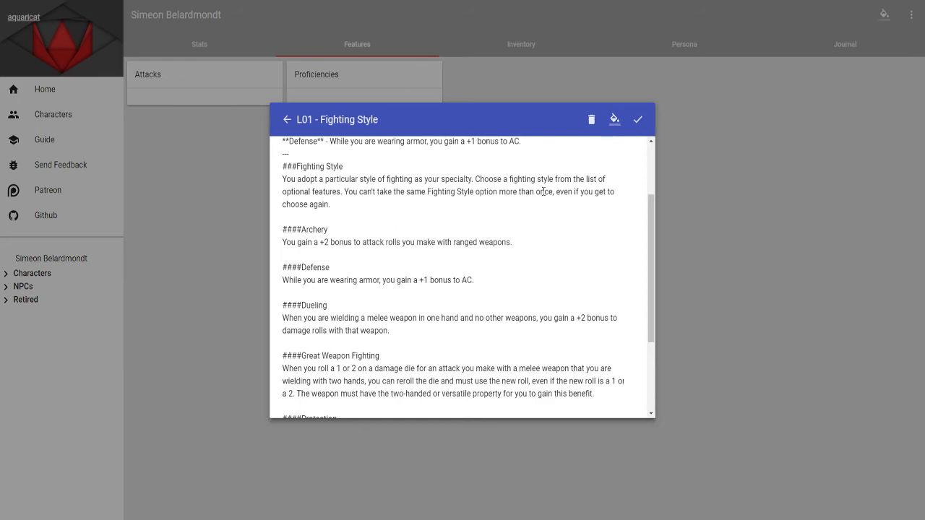
click(638, 121)
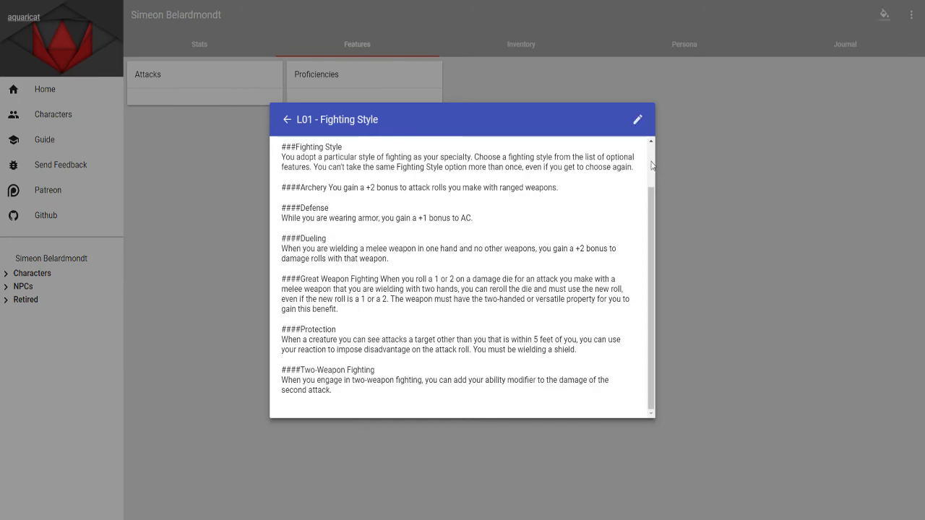
click(730, 221)
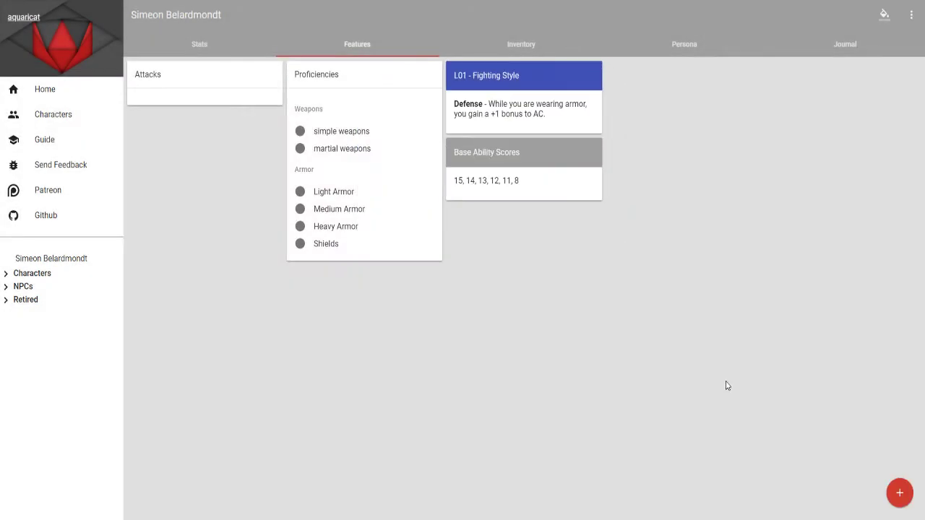
Examine how the L01 - Fighting Style description renders, compare it with its Markdown source, and return to the feature cards.
click(542, 79)
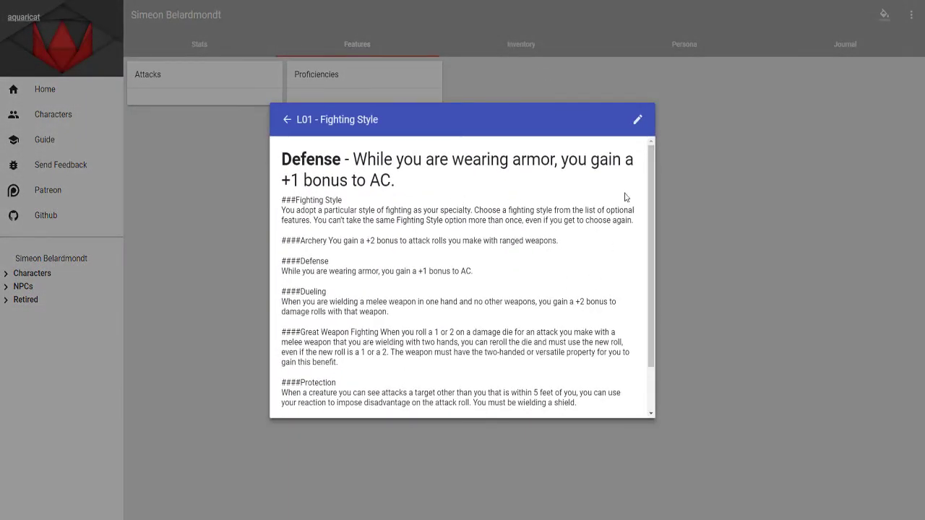
click(637, 119)
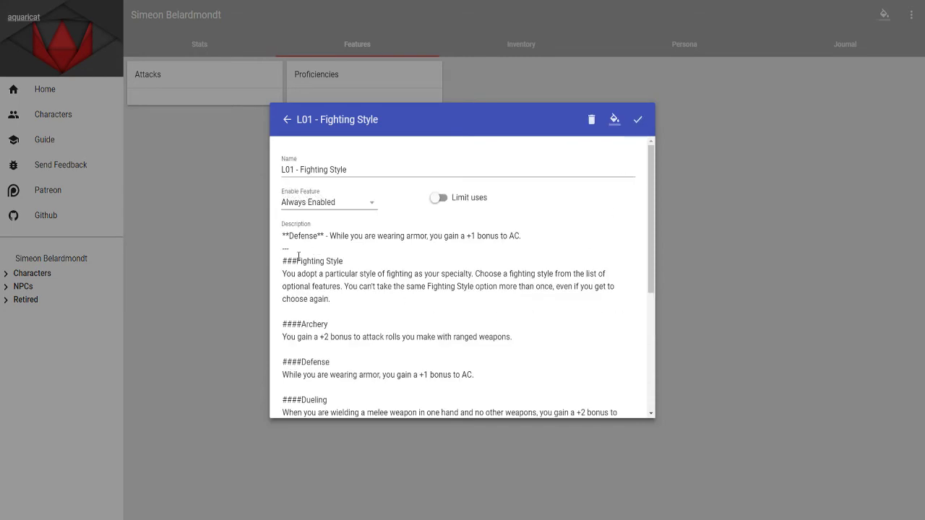
scroll(298, 257, down, 2)
scroll(314, 253, up, 2)
click(637, 120)
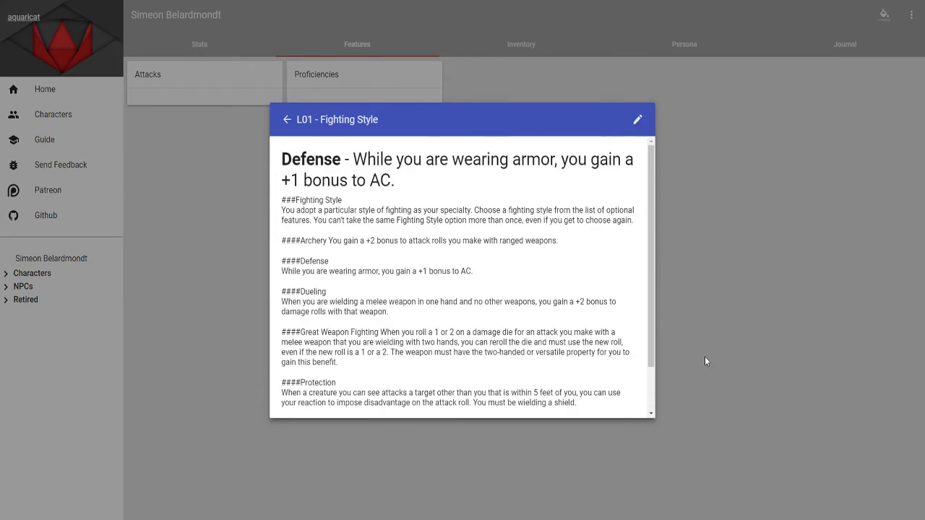
click(735, 291)
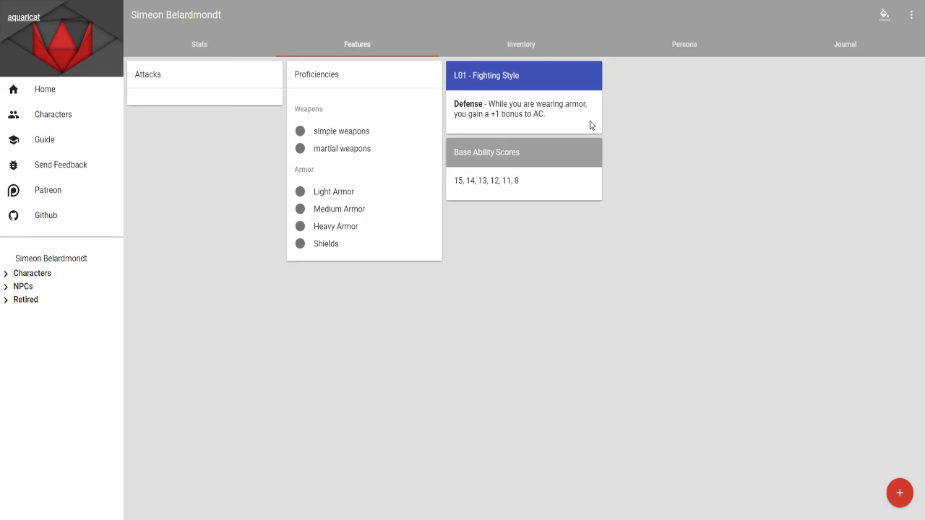
click(555, 89)
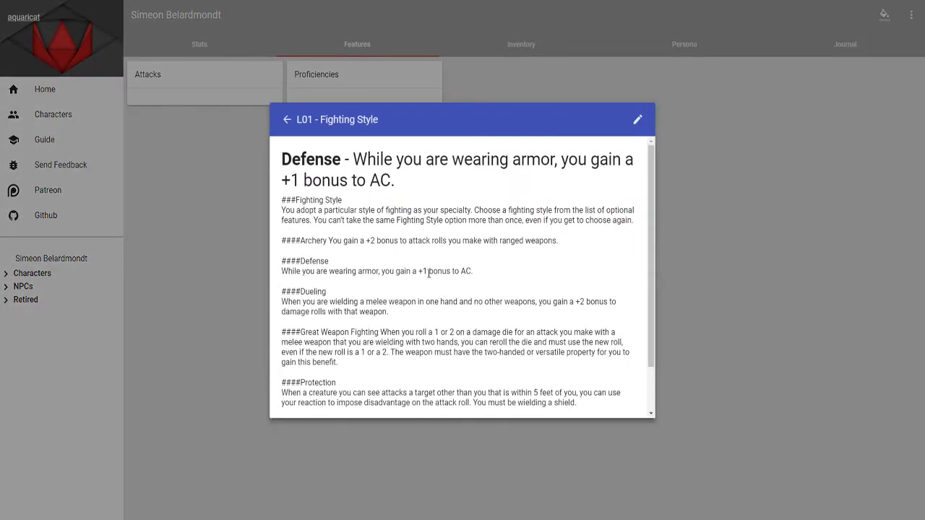
scroll(428, 274, down, 2)
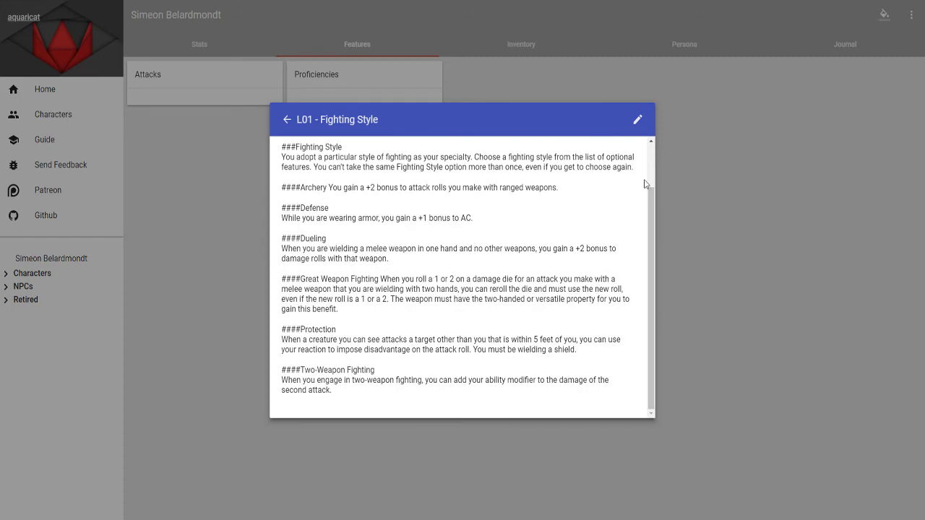
click(688, 163)
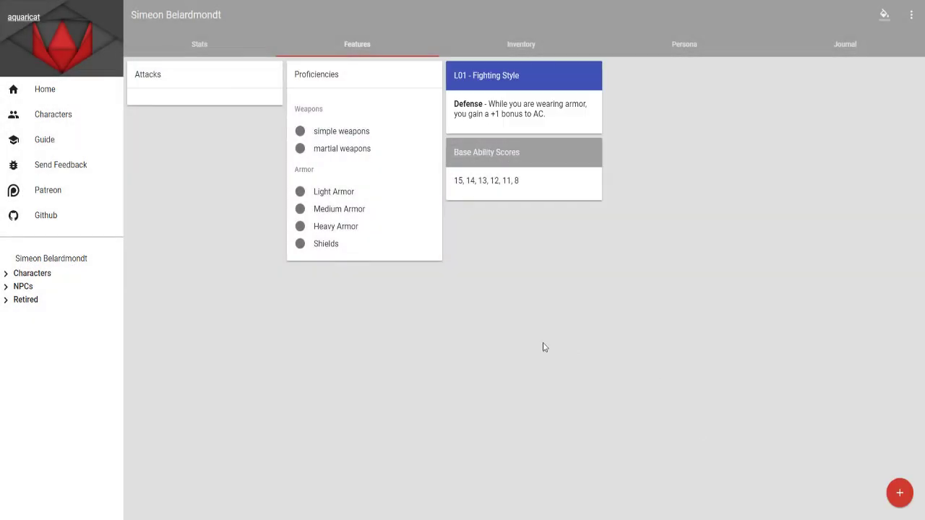
Change the colour of the Base Ability Scores feature to blue-grey, save it and return to the feature cards.
click(542, 153)
click(637, 120)
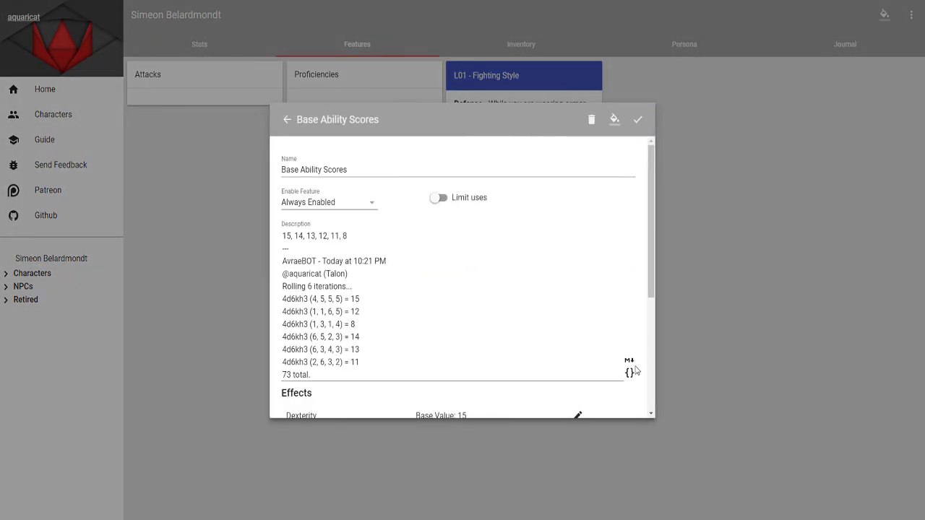
click(615, 119)
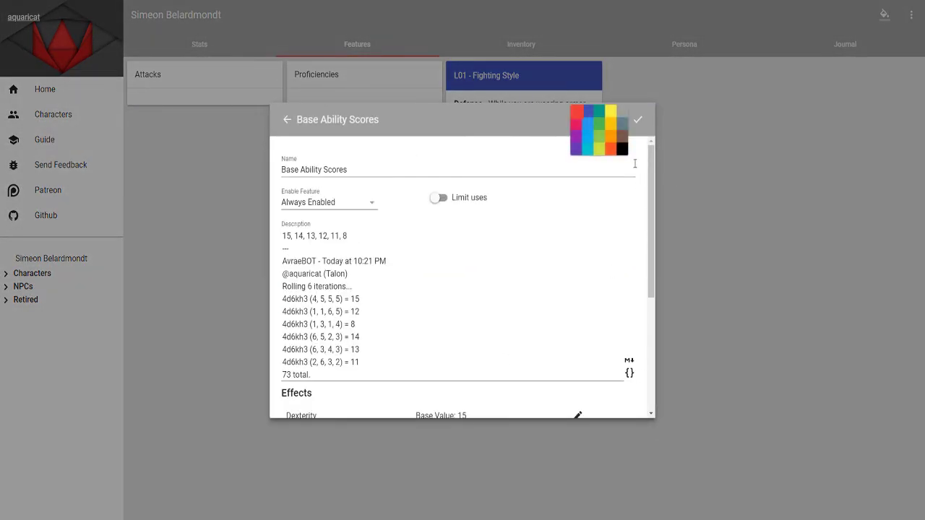
click(623, 124)
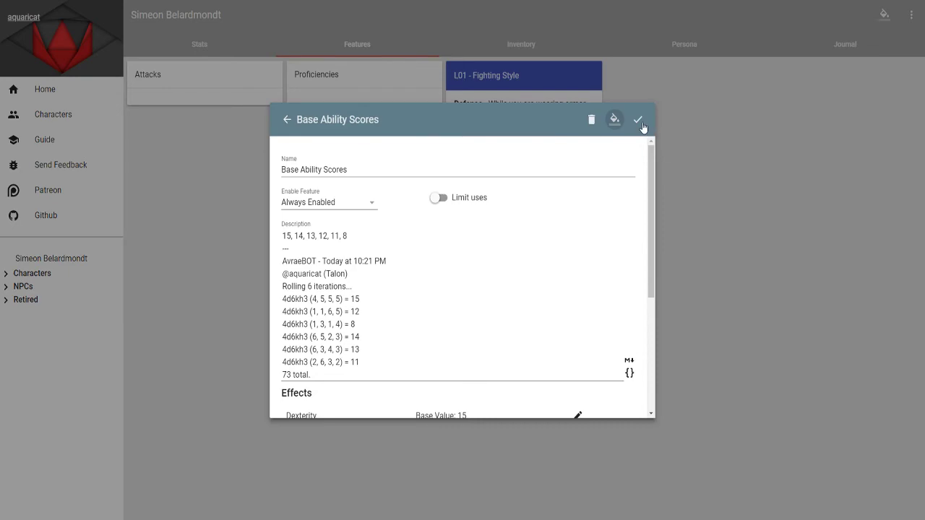
click(639, 121)
click(734, 270)
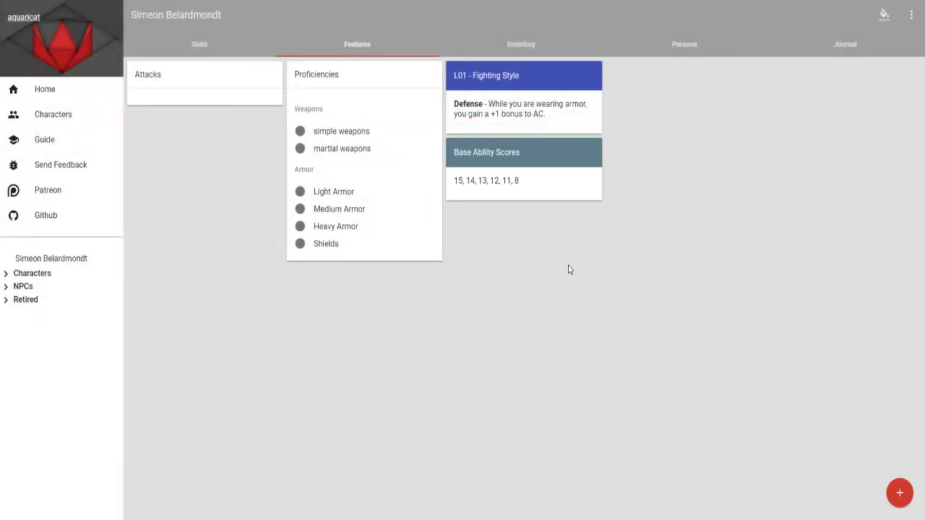
Add a new feature and set its colour to the same blue-grey as Base Ability Scores.
click(900, 493)
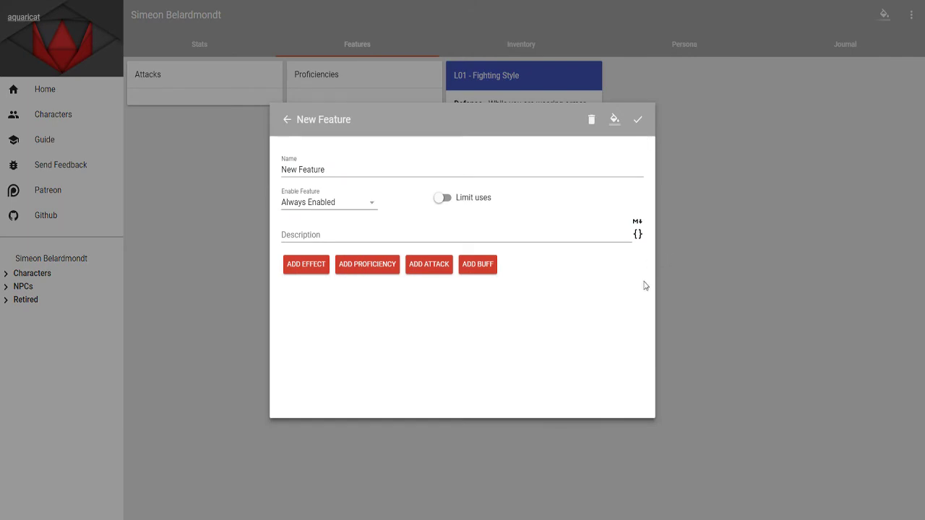
click(614, 121)
click(625, 129)
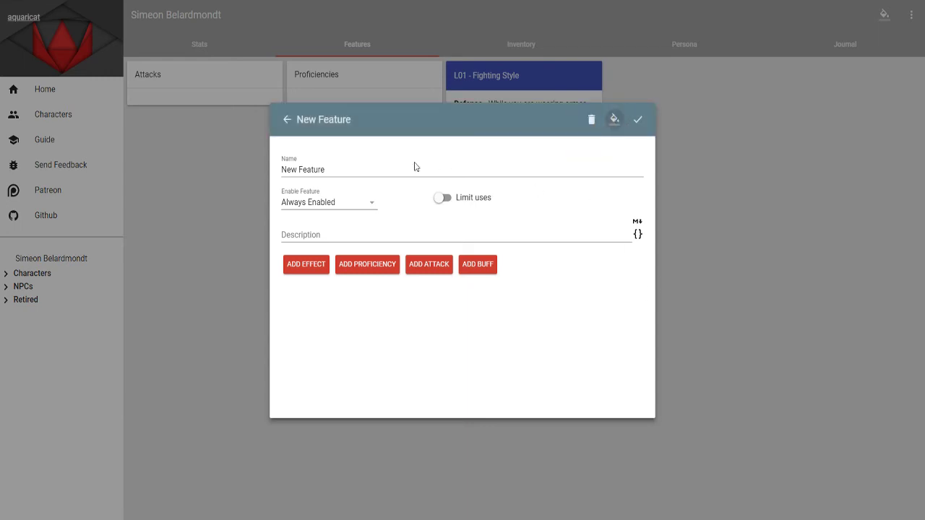
Name the new blue-grey feature "Racial - Feat".
triple_click(356, 169)
text(Racial)
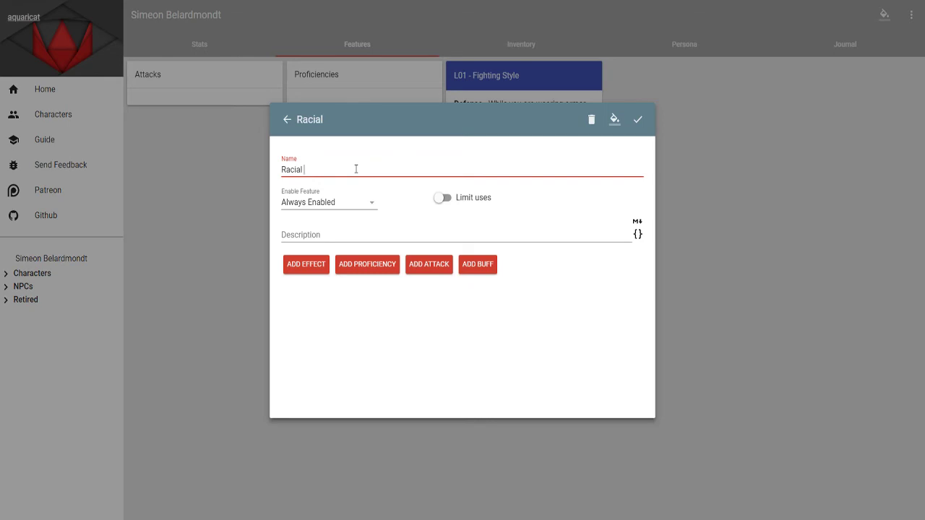
text( Feature)
key(BackSpace)
key(BackSpace)
key(BackSpace)
key(BackSpace)
key(BackSpace)
key(BackSpace)
key(BackSpace)
key(BackSpace)
key(BackSpace)
key(BackSpace)
key(BackSpace)
key(BackSpace)
key(BackSpace)
key(BackSpace)
text(Re)
key(BackSpace)
text(acial - Feat)
Extend the feature's name to "Racial - Feat: Whip Mastery", then save and close it with an empty description.
click(361, 232)
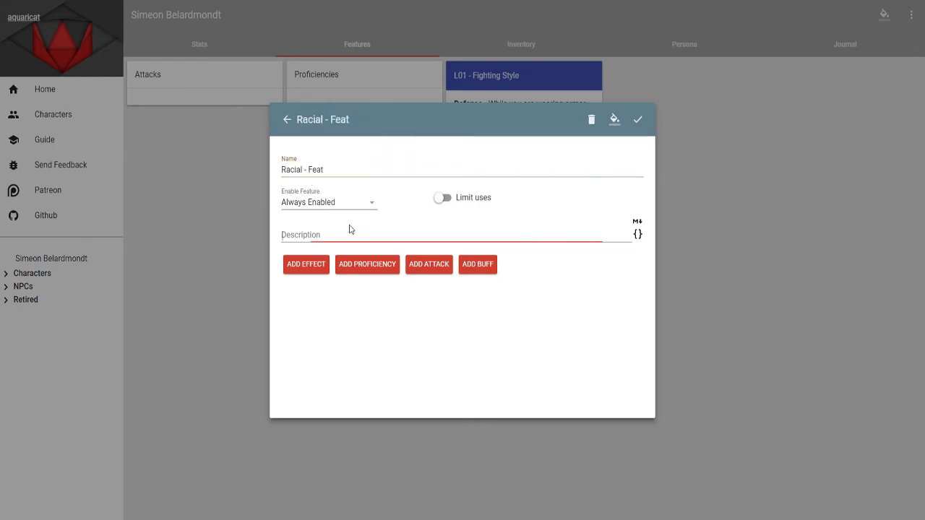
click(355, 168)
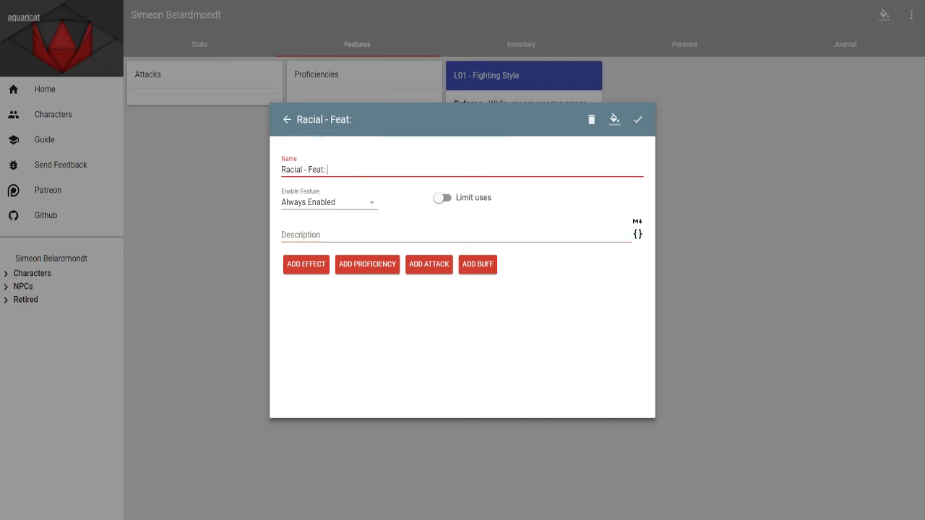
key(alt+Tab)
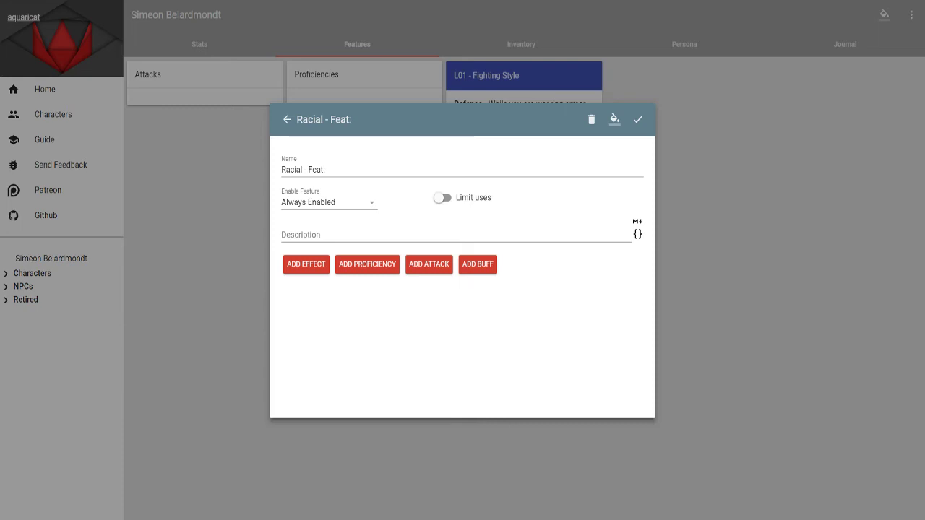
click(351, 233)
click(426, 173)
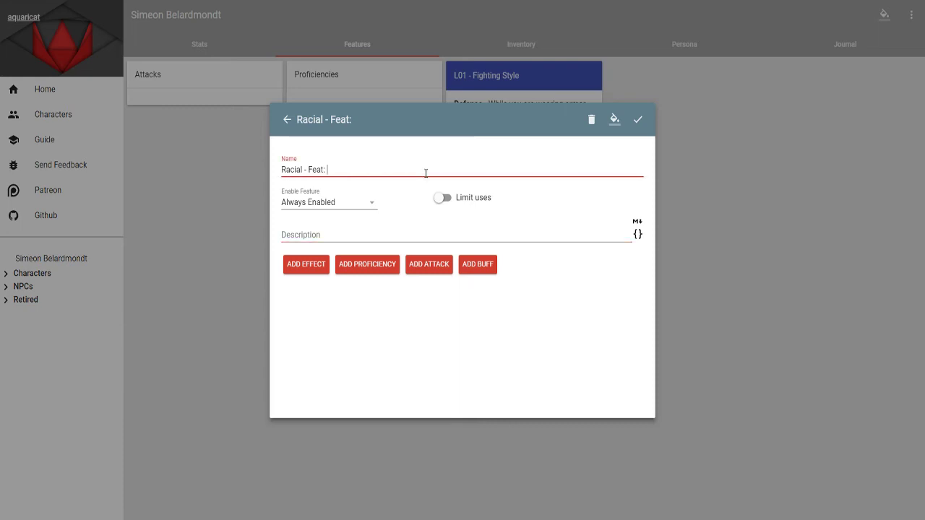
text(Whip Mas)
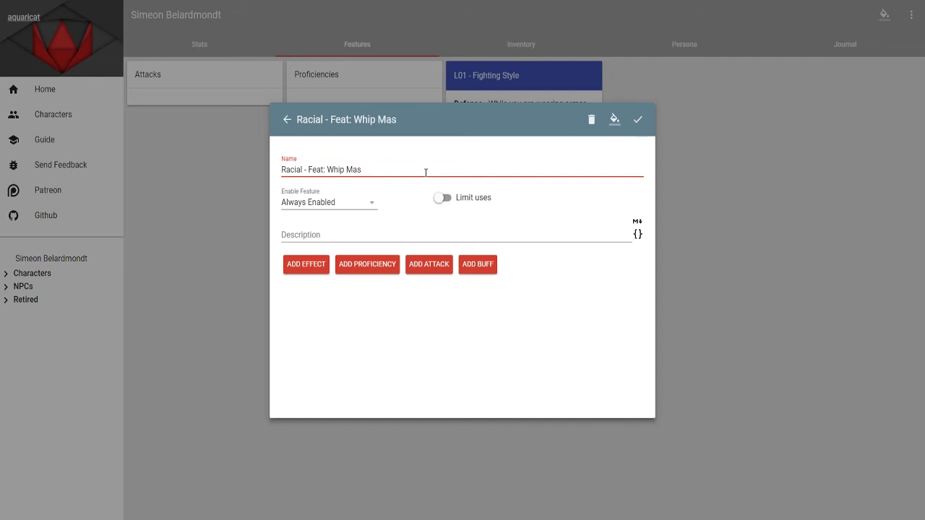
text(tery)
click(346, 233)
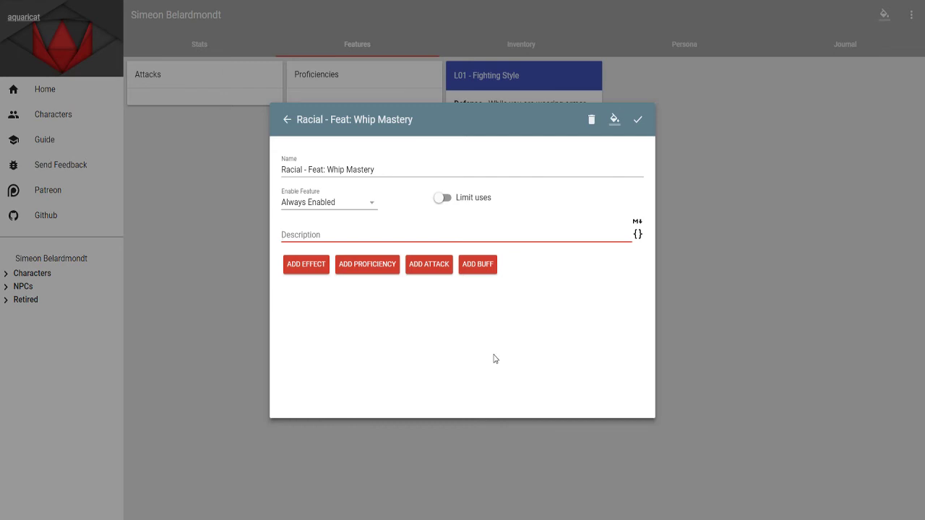
click(638, 119)
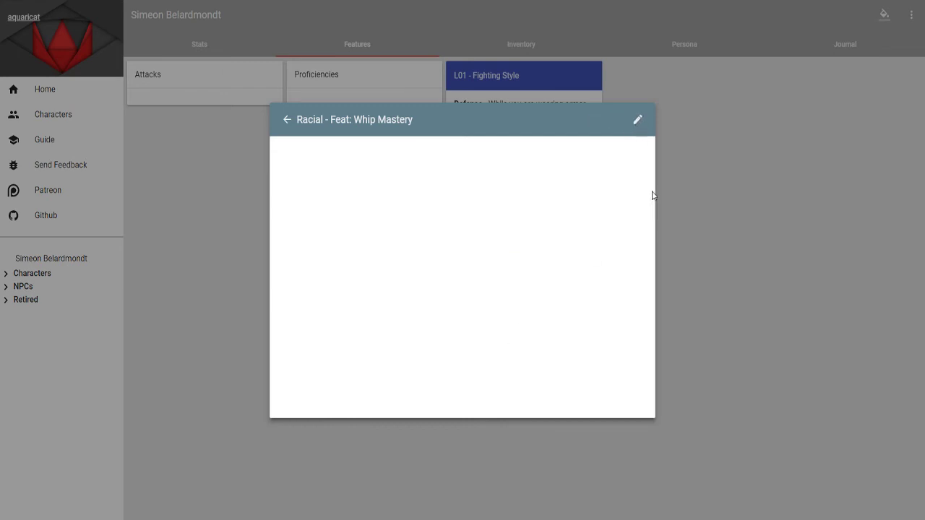
click(207, 291)
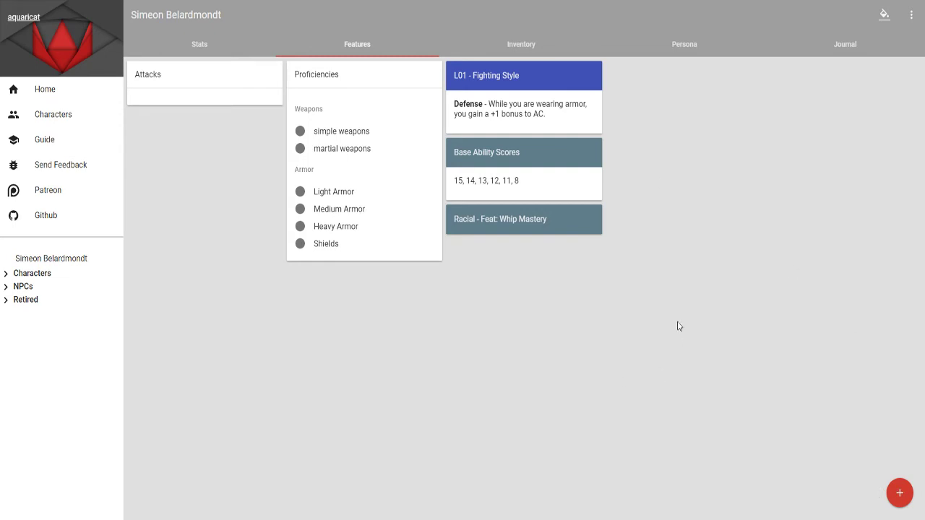
Add another new feature with a default attack, set it to Enabled, then save and close it.
click(900, 494)
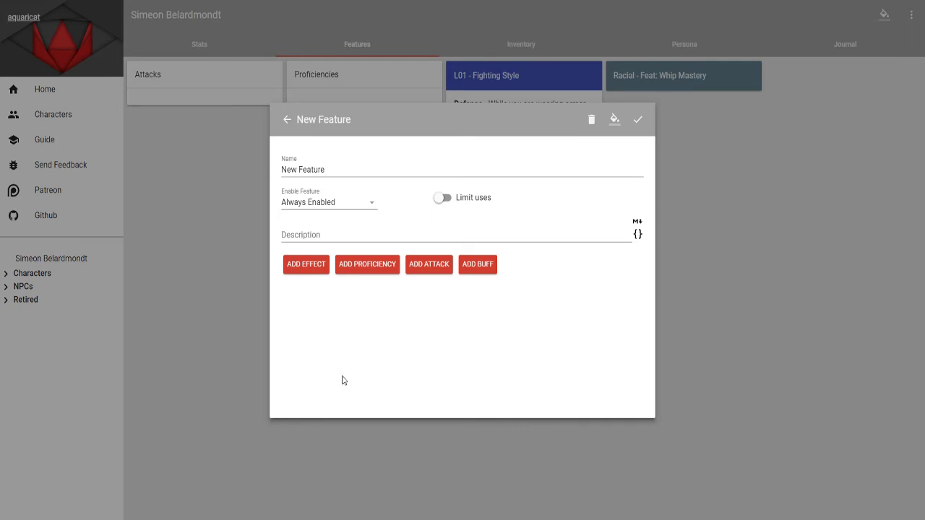
click(429, 265)
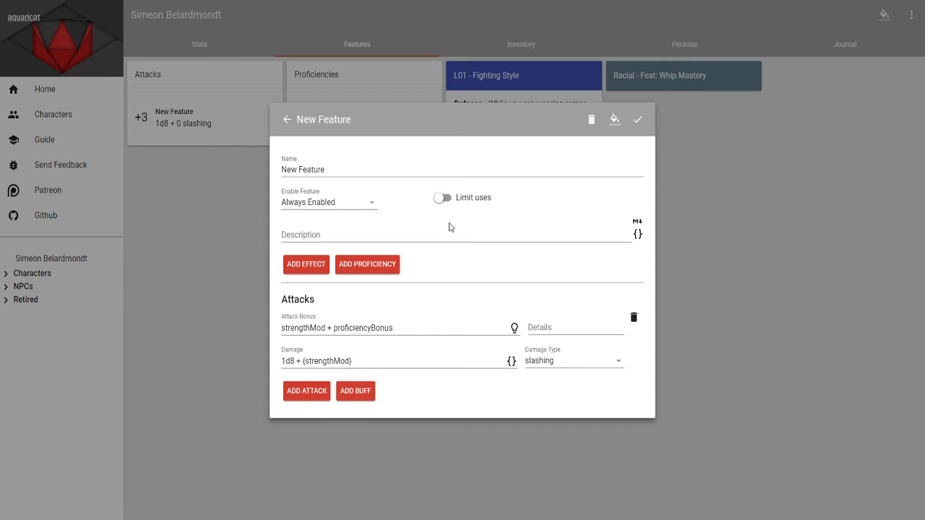
click(321, 207)
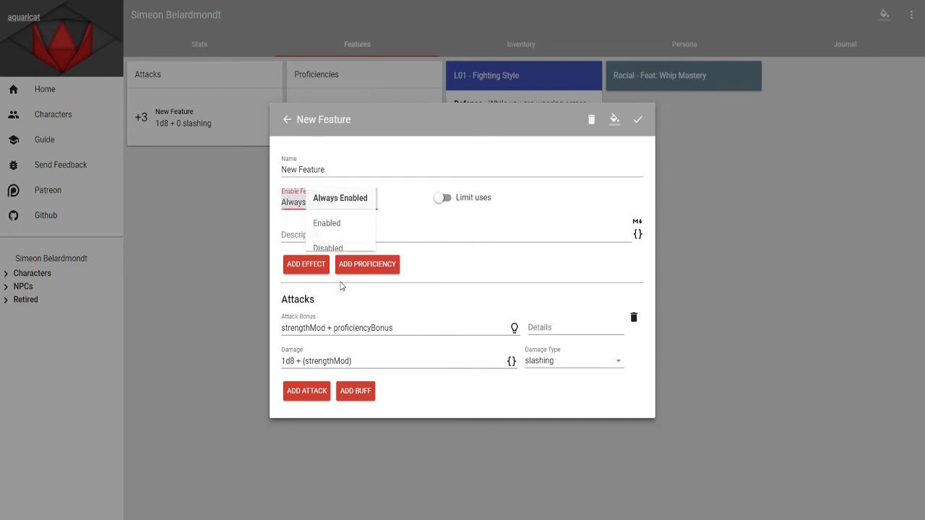
click(334, 223)
click(639, 121)
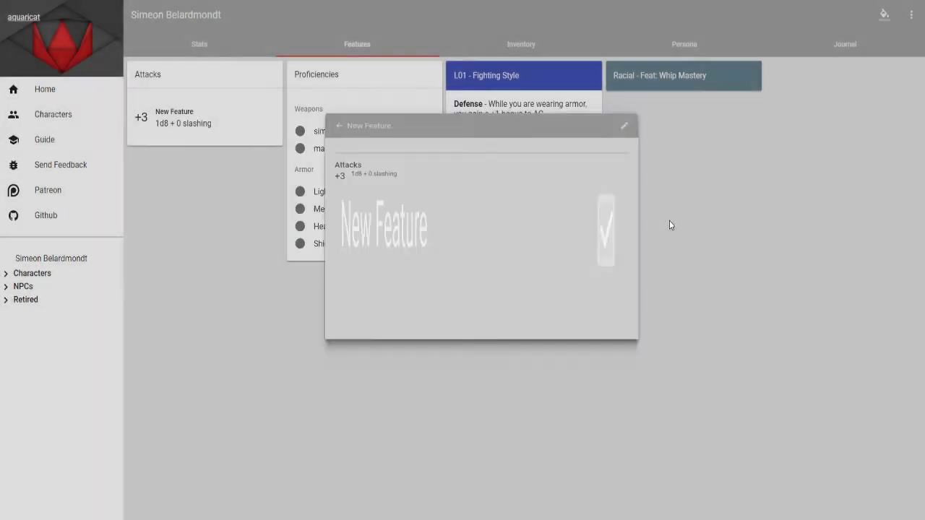
click(670, 225)
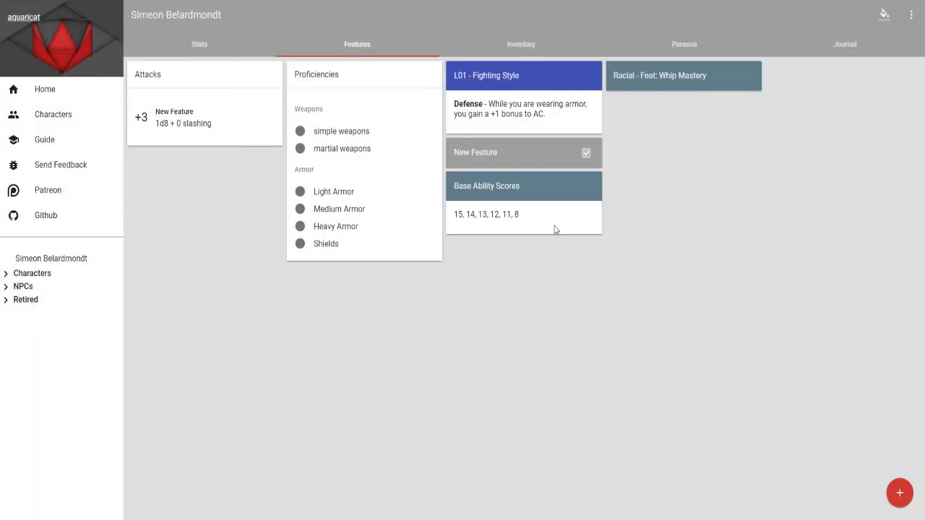
Disable, re-enable and again disable New Feature from its card to check its effect on the Attacks list.
click(586, 153)
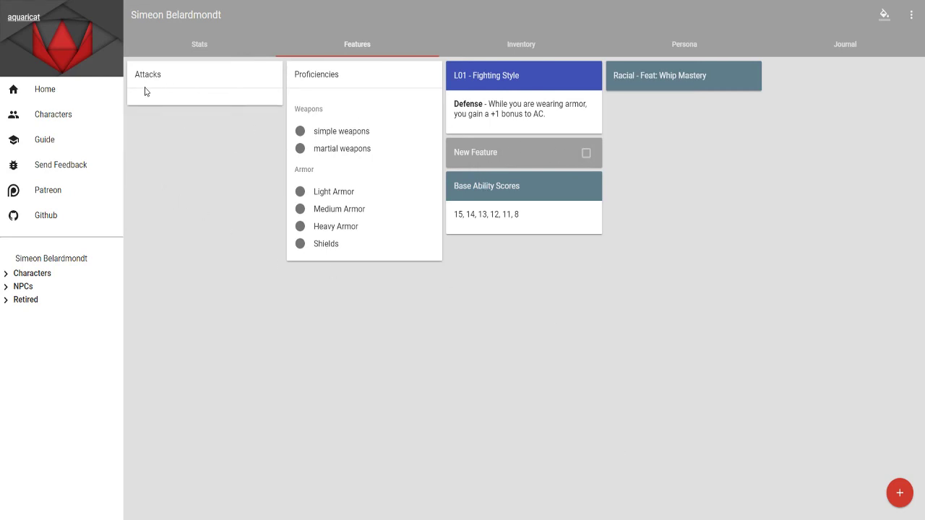
click(585, 154)
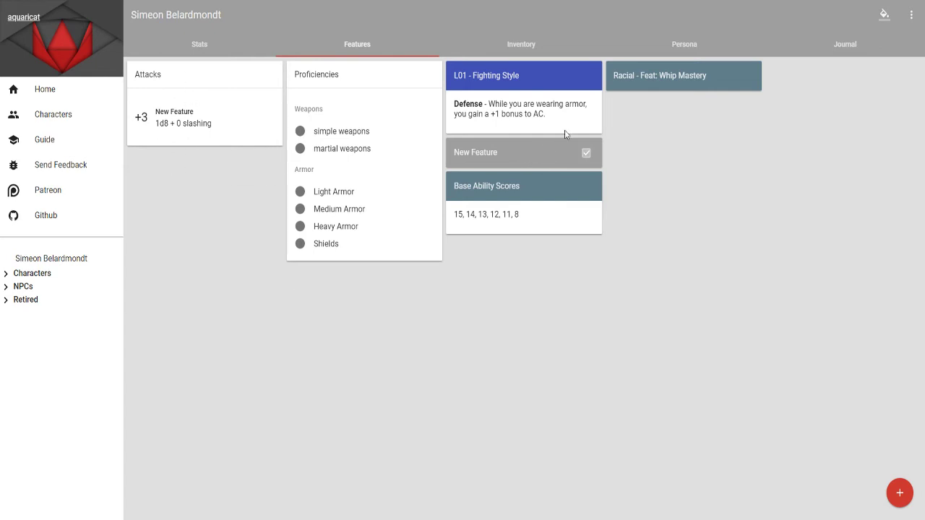
click(586, 154)
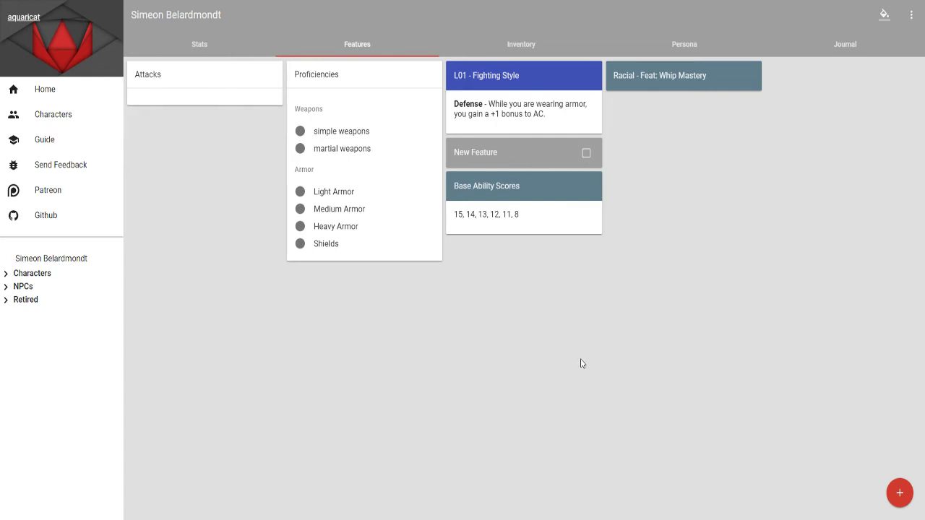
Open New Feature for editing, delete its attack and rename the feature "L01 - Second Wind".
click(555, 159)
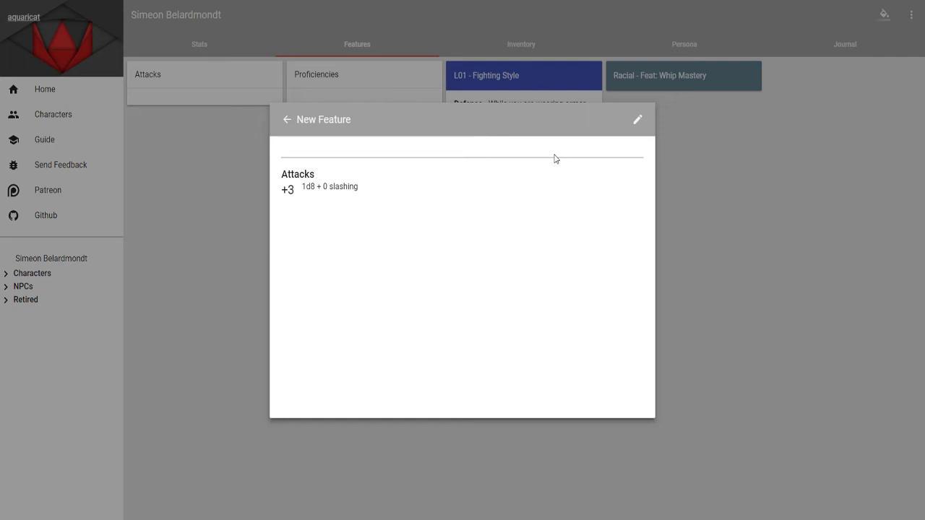
click(639, 123)
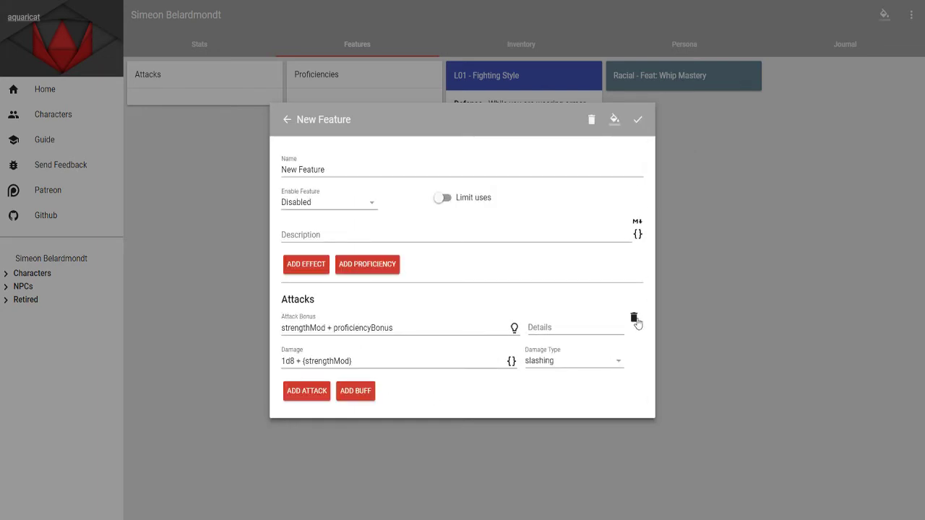
click(634, 319)
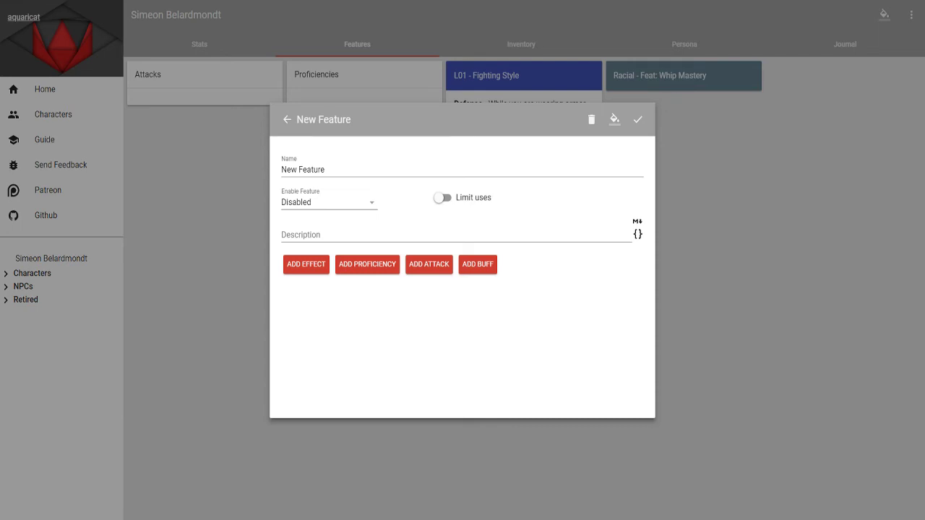
triple_click(325, 170)
text(L)
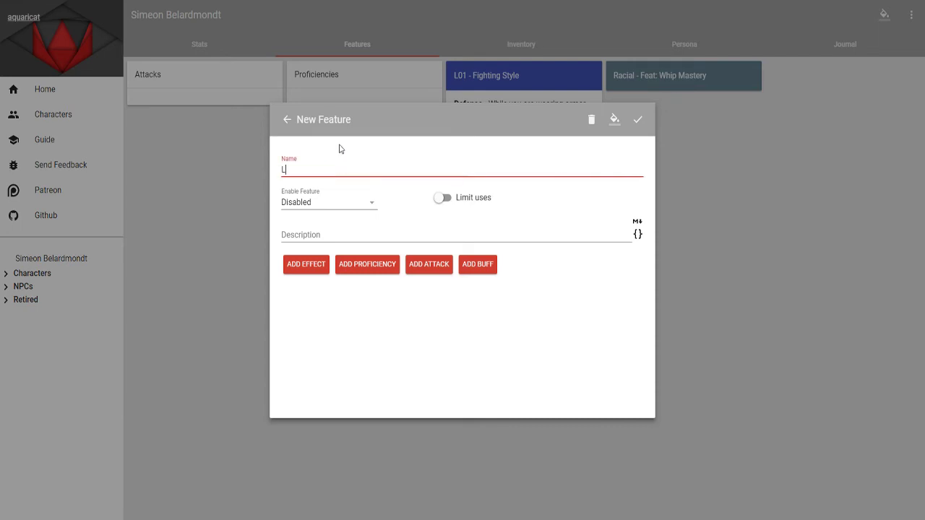
text(01 - Second Wind)
Set L01 - Second Wind to Always Enabled and limit its uses to 1.
click(321, 207)
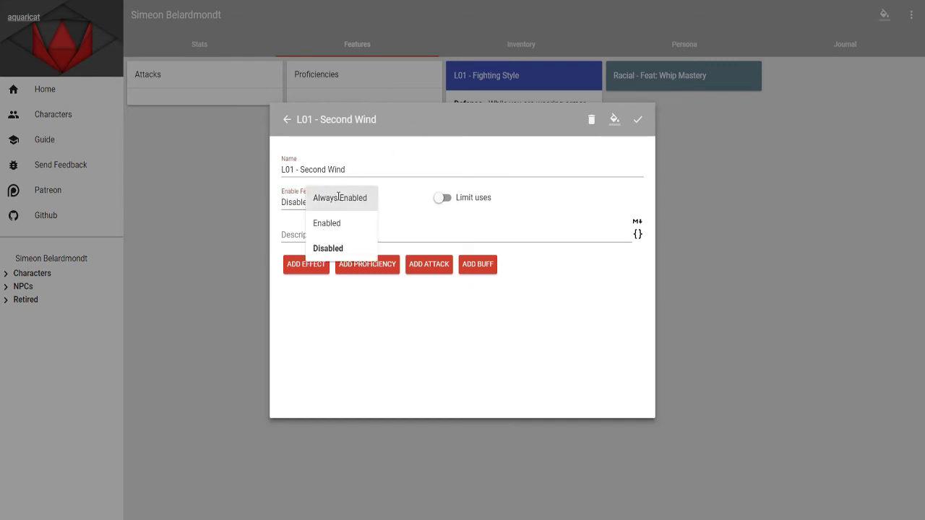
click(339, 197)
click(442, 197)
click(581, 200)
text(1)
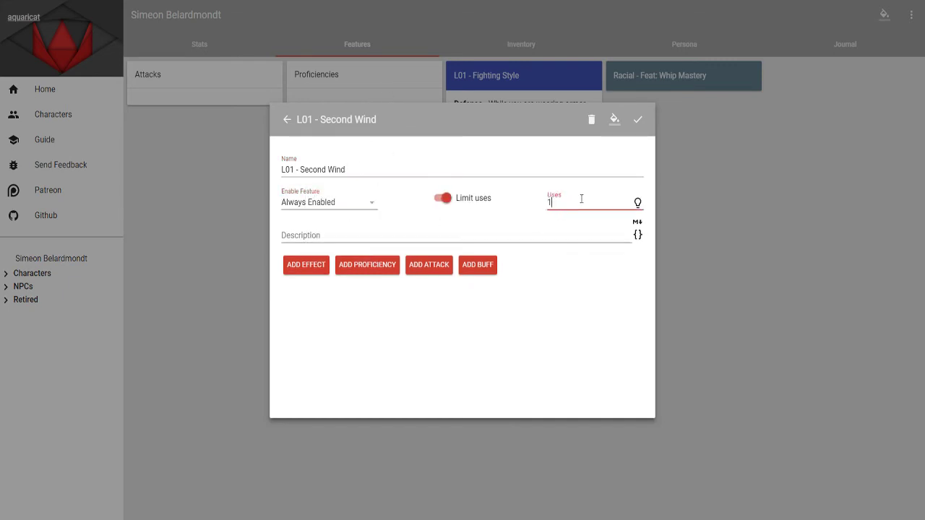
mouse_move(639, 209)
click(366, 236)
mouse_move(639, 236)
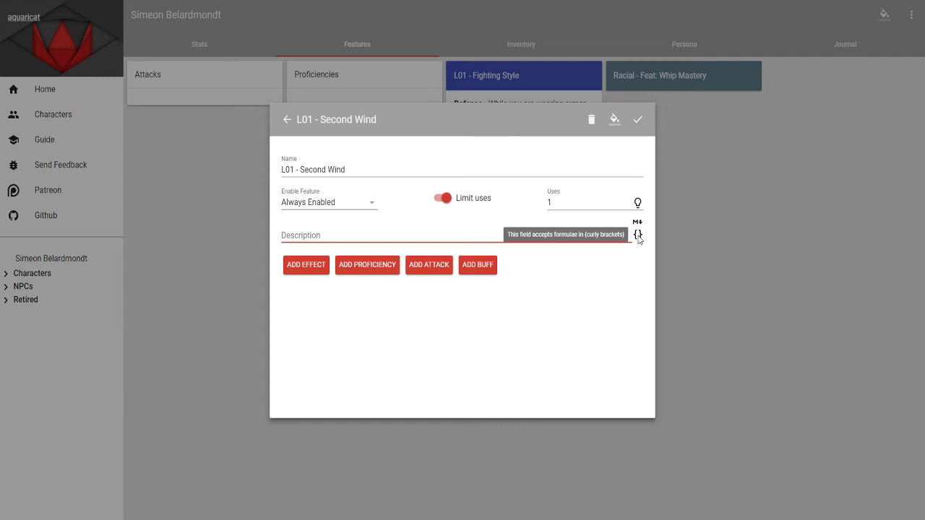
text({})
key(ctrl+a)
key(BackSpace)
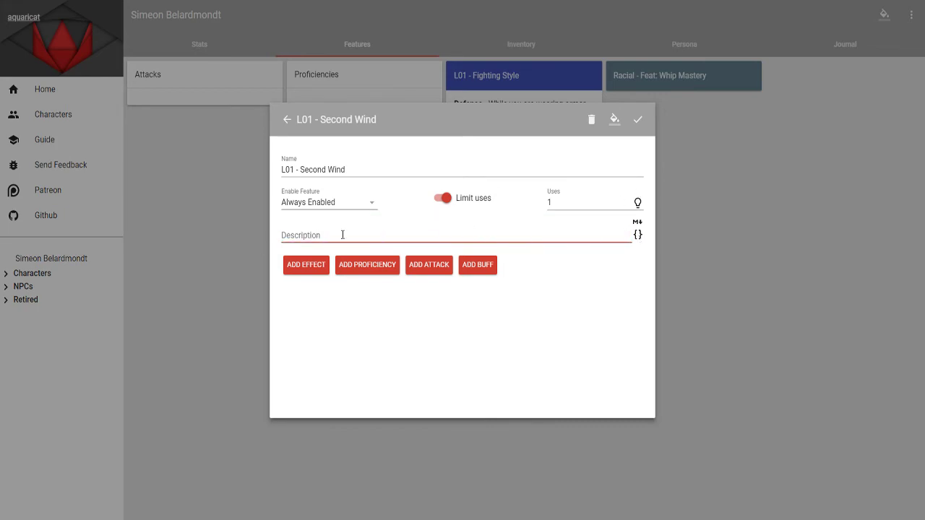
Fill the description with the Second Wind rules text and insert an empty line above its Second Wind title.
text(Second Wind  You have a limited well of stamina that you can draw on to protect yourself from harm. On your turn, you can use a bonus action to regain hit points equal to 1d10 + your fighter level.  Once you use this feature, you must finish a short or long rest before you can use it again.)
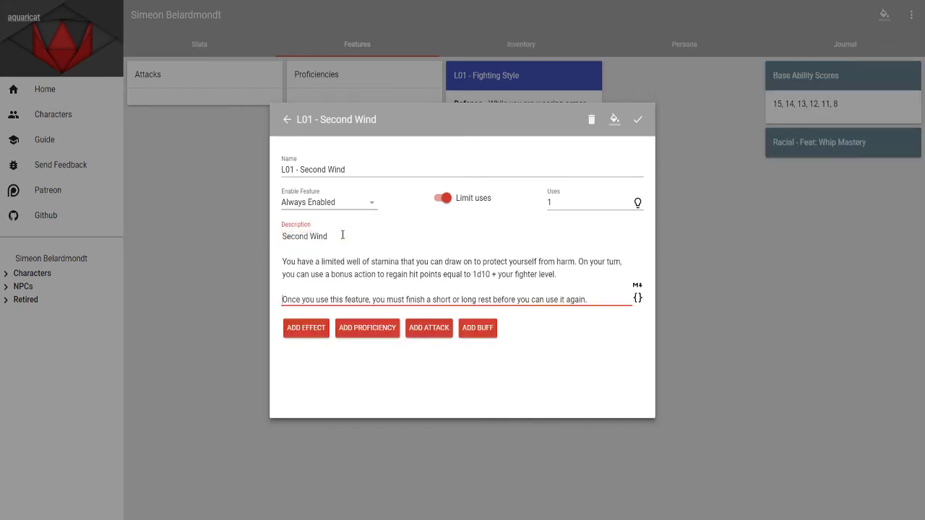
key(Up)
key(Up)
key(Return)
key(Up)
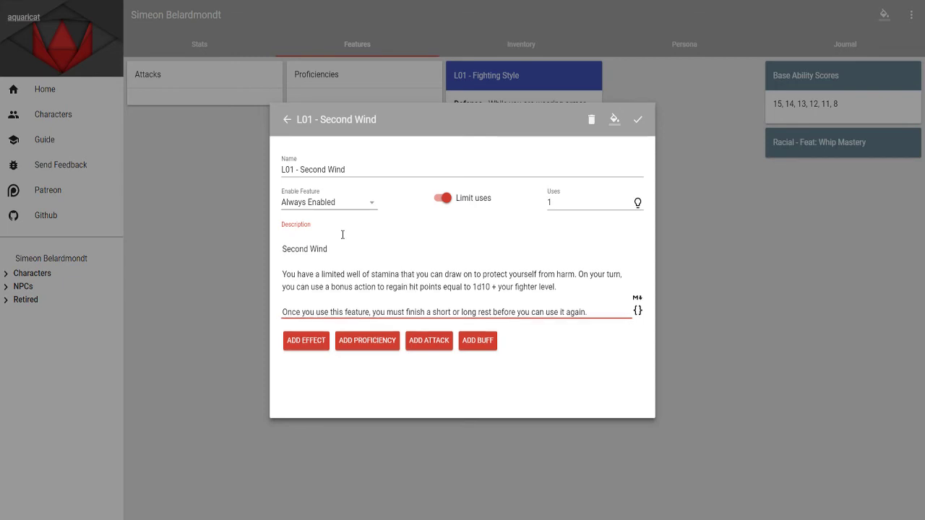
Add the summary "Recover {FighterLevel} + 1d10 hp points as bonus action." and a --- divider above the Second Wind title in the description.
text(**{})
key(BackSpace)
key(BackSpace)
text(--)
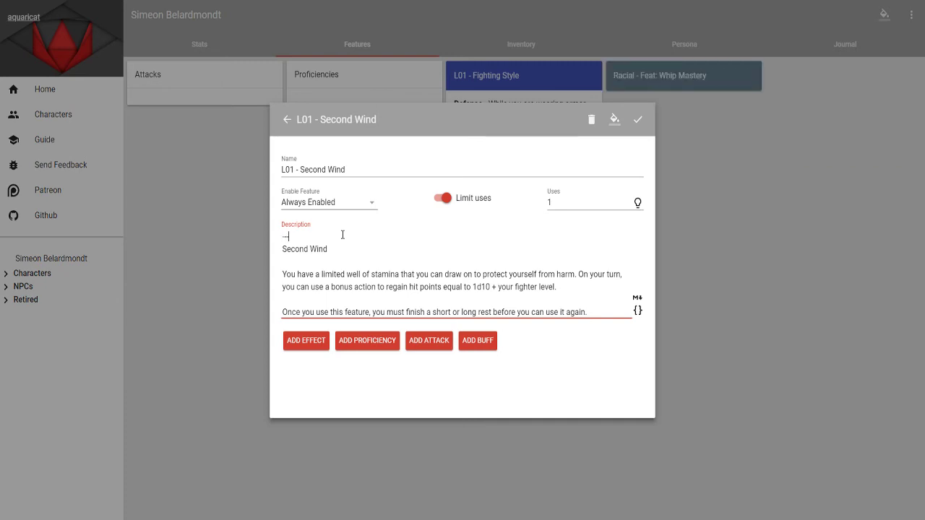
key(Return)
key(BackSpace)
key(Return)
text(Recover)
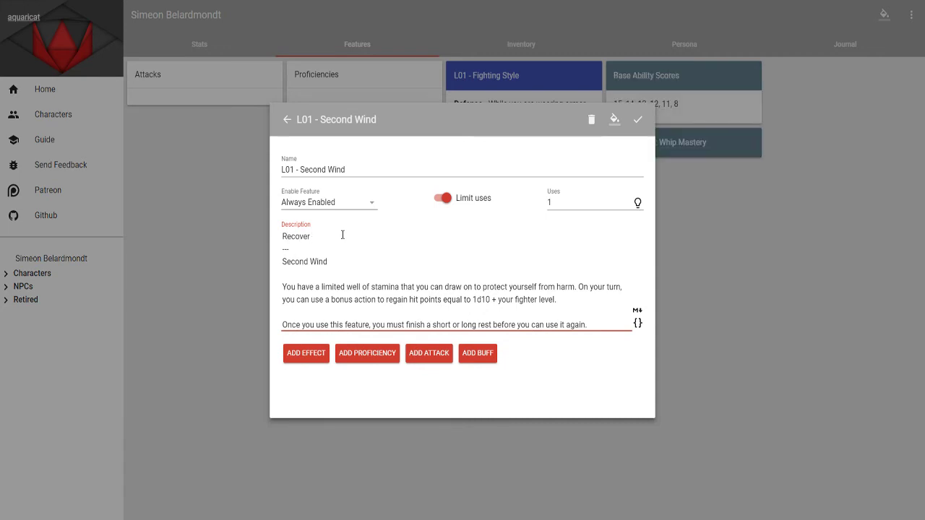
text( {FighterLevel} + )
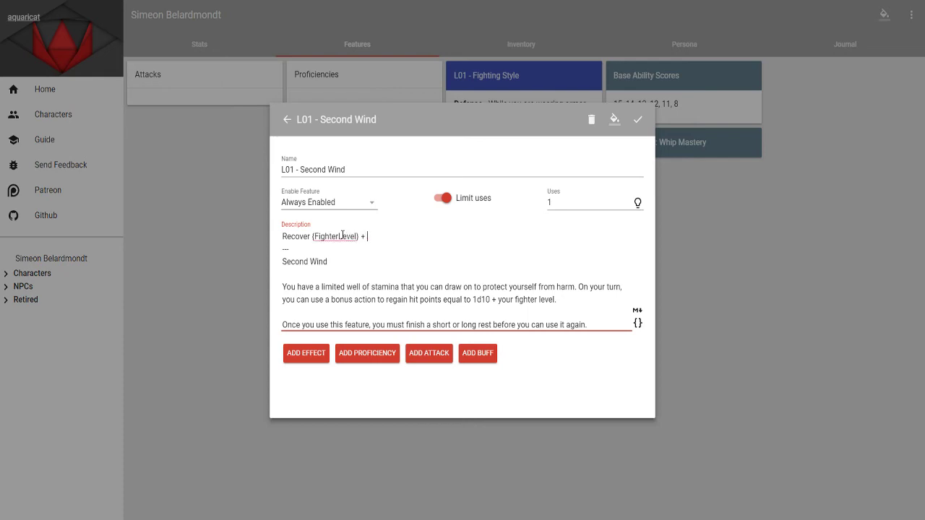
text(1d10 hp points as bonus action.)
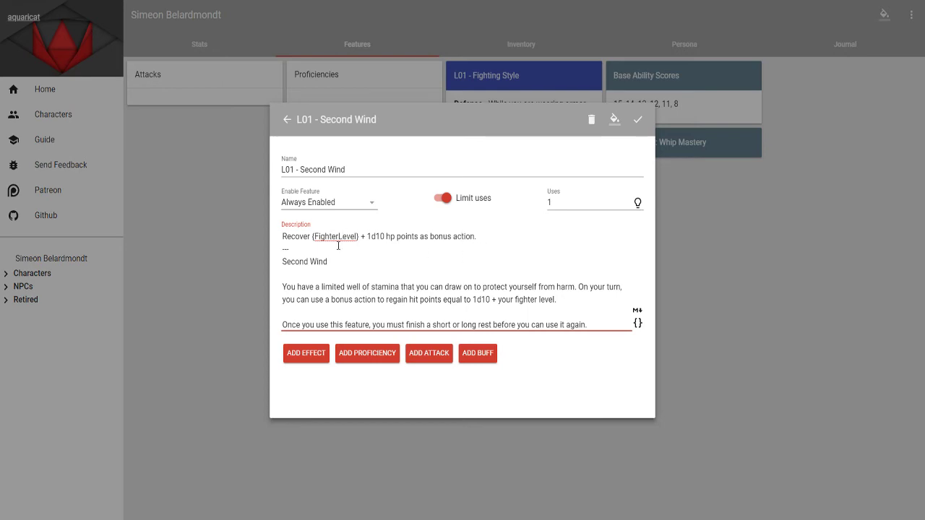
Turn the Second Wind title in the description into a ### heading and remove the blank lines between the rules paragraphs.
click(312, 236)
click(423, 266)
text(####)
key(End)
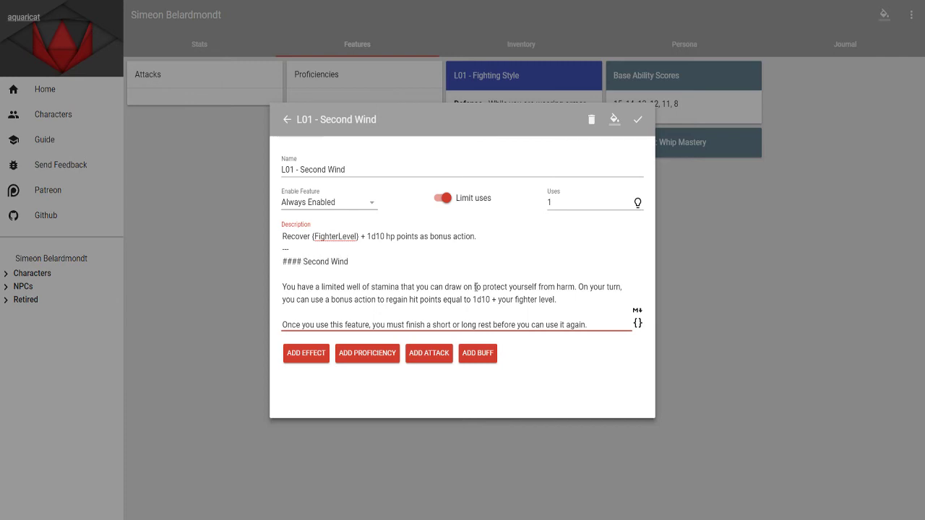
key(BackSpace)
key(Delete)
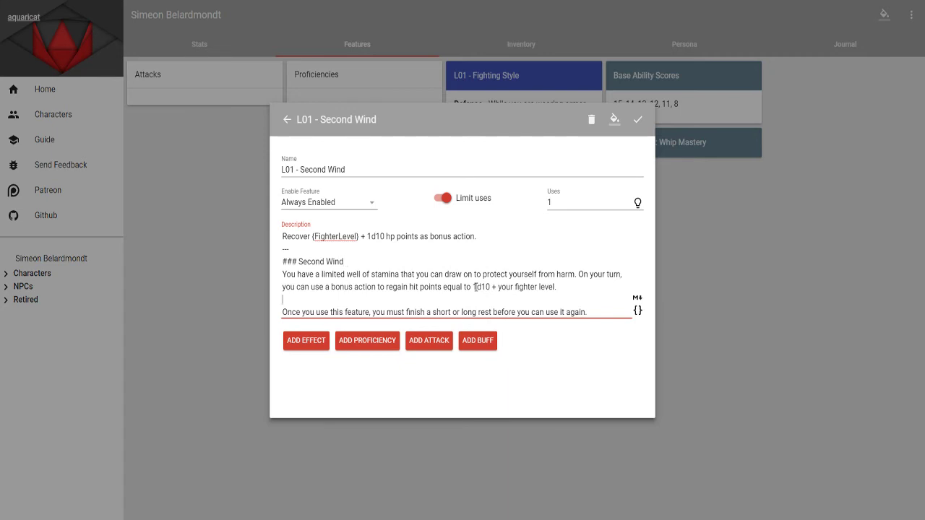
key(BackSpace)
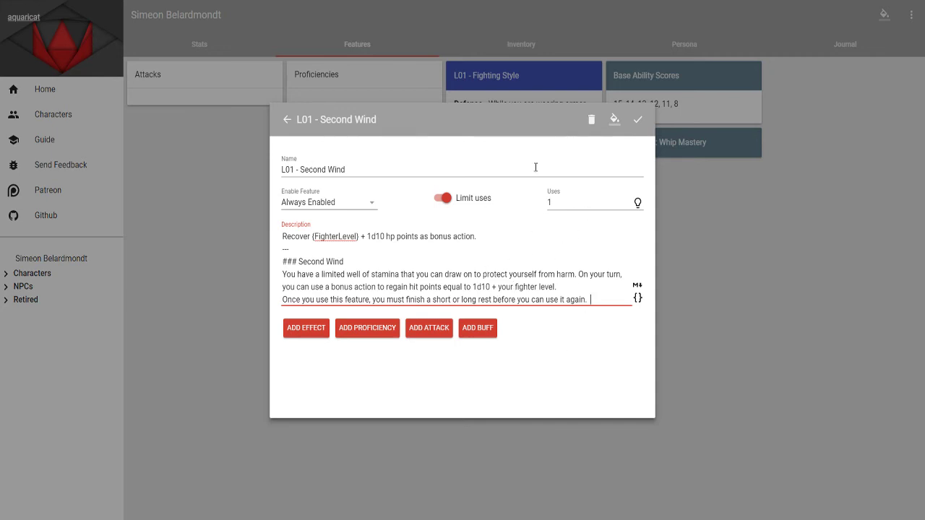
Colour the L01 - Second Wind feature blue like Fighting Style and add an attack to it.
click(614, 119)
click(588, 111)
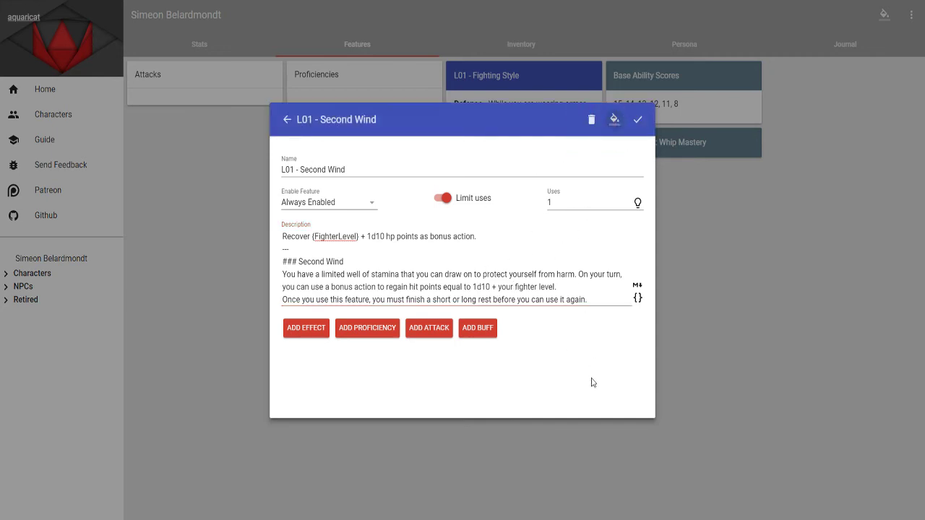
click(443, 339)
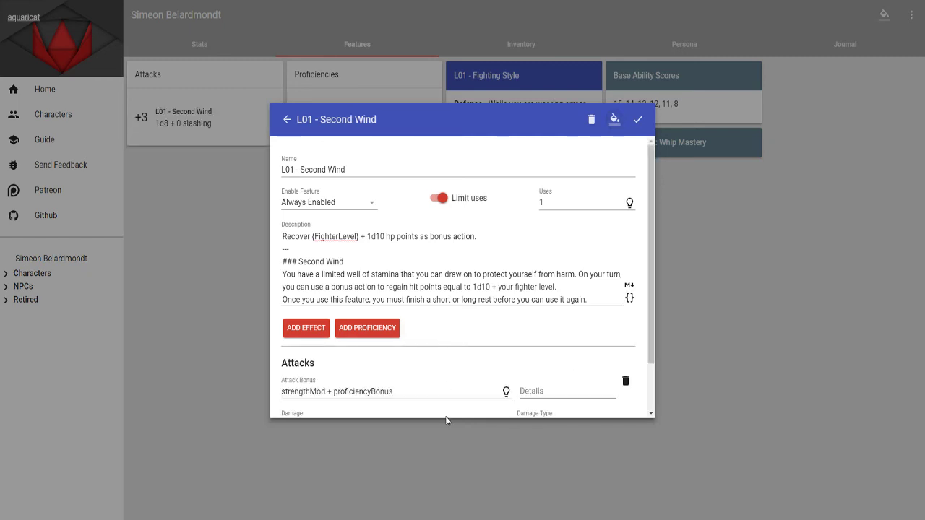
Clear the Second Wind attack's bonus and set its damage to 1d10 + {FighterLevel}.
scroll(426, 332, down, 1)
drag(420, 328, 280, 331)
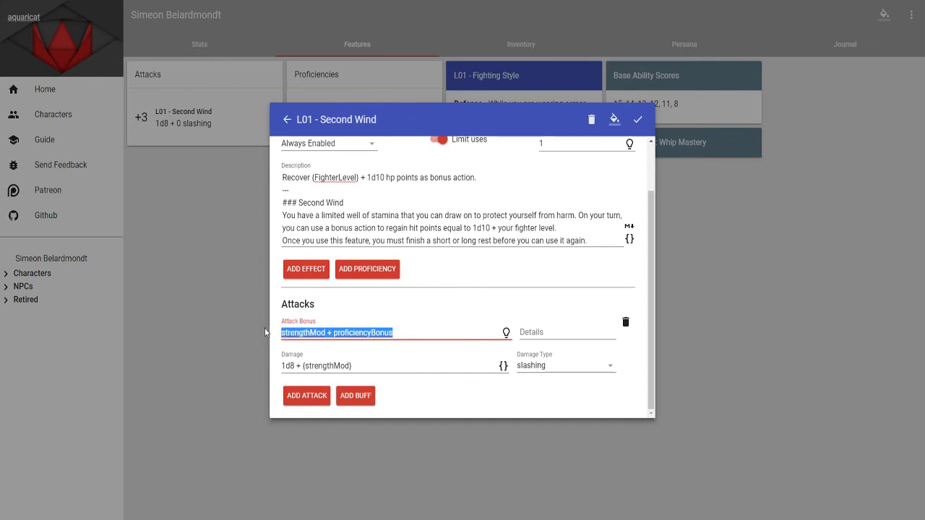
key(BackSpace)
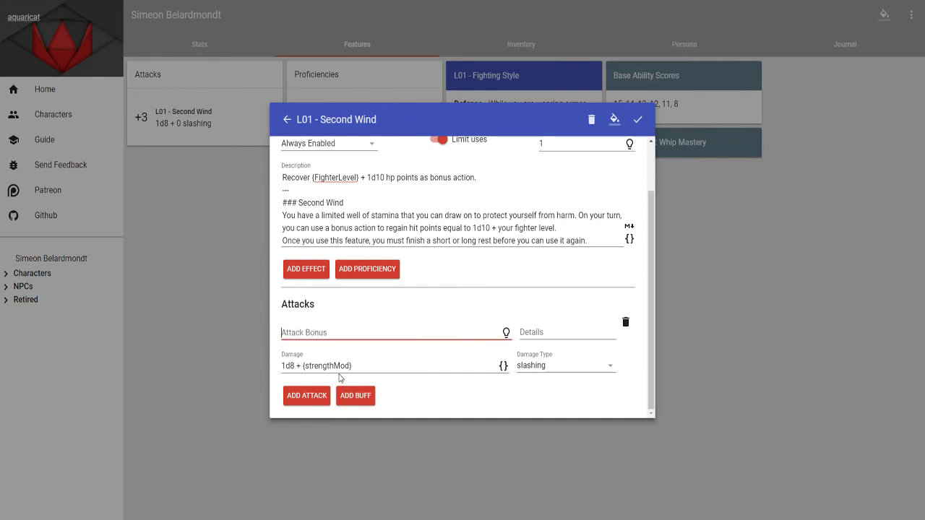
drag(361, 367, 280, 367)
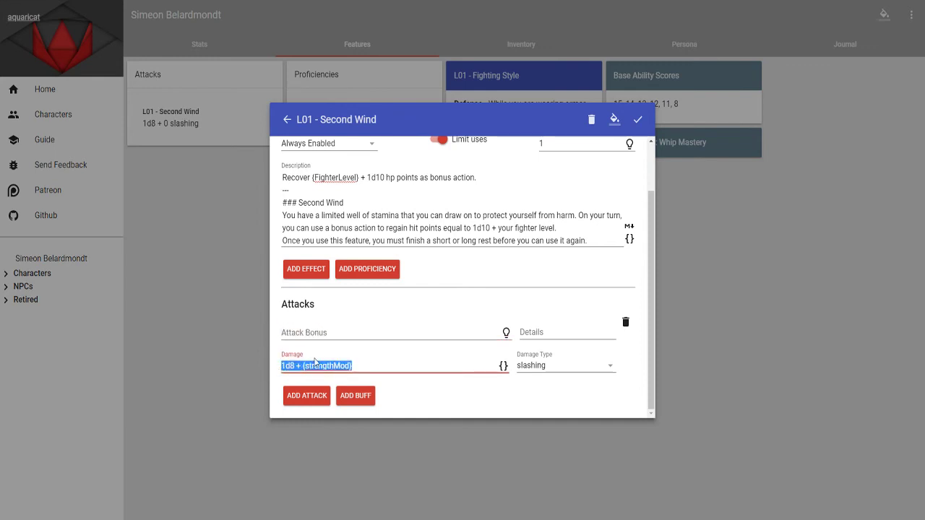
text(1d10 + )
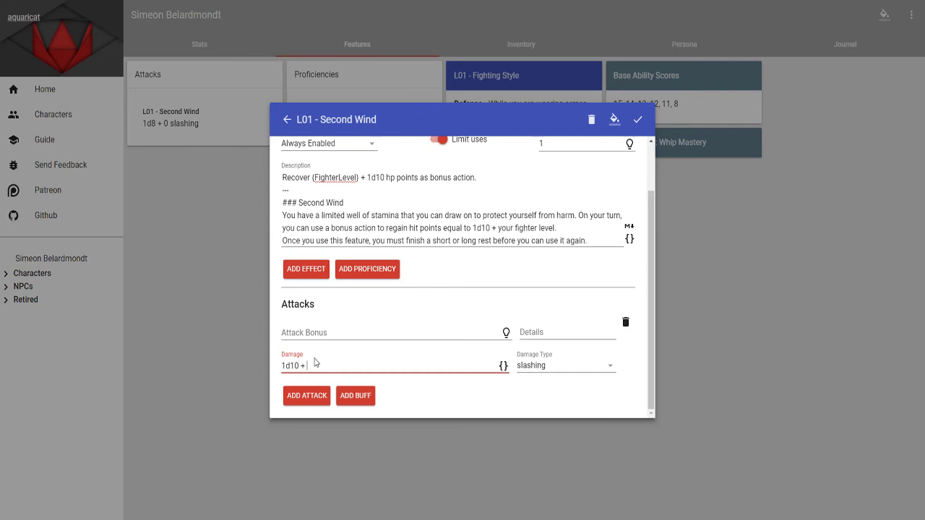
text({FighterLevel})
Set the Second Wind attack's damage type to bludgeoning and finish editing the feature.
click(540, 368)
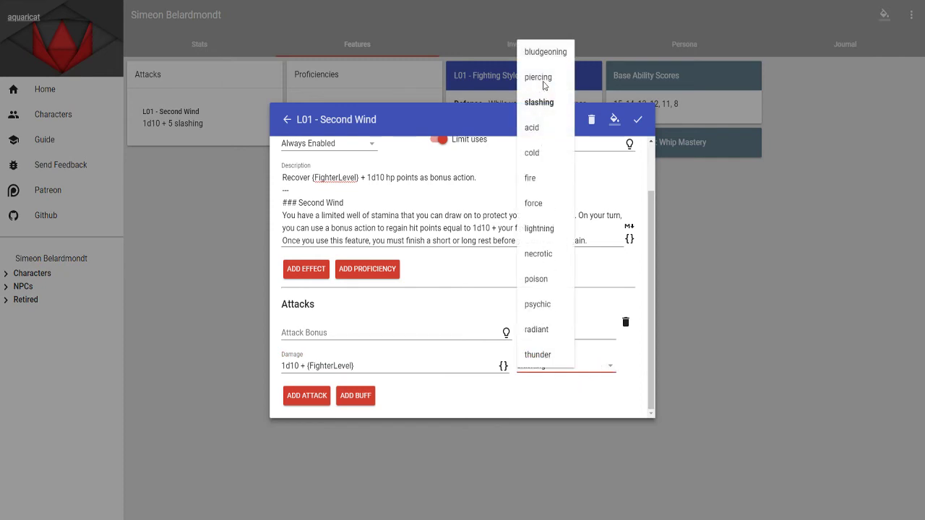
click(546, 52)
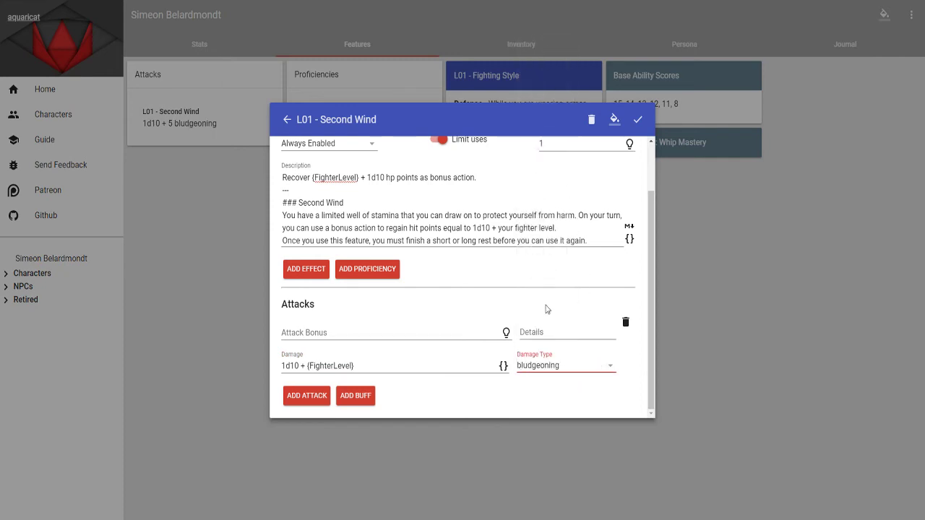
click(470, 406)
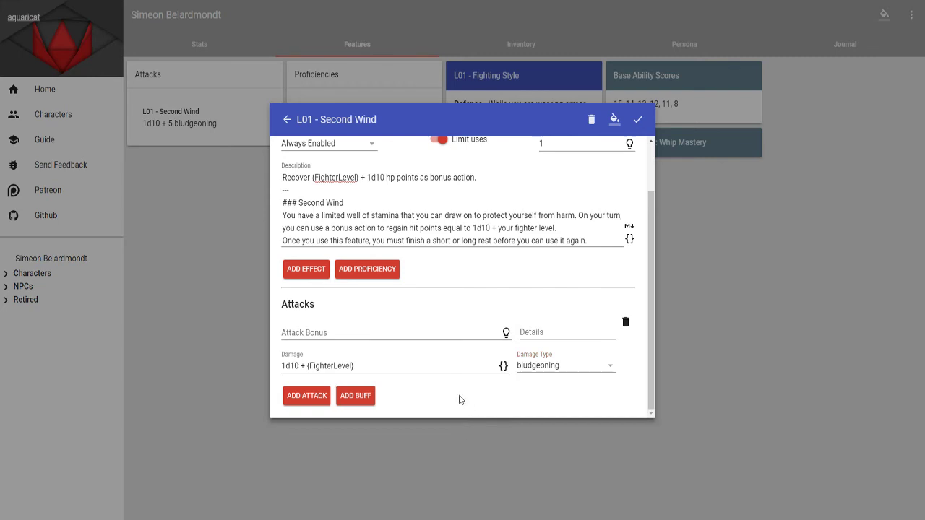
click(638, 119)
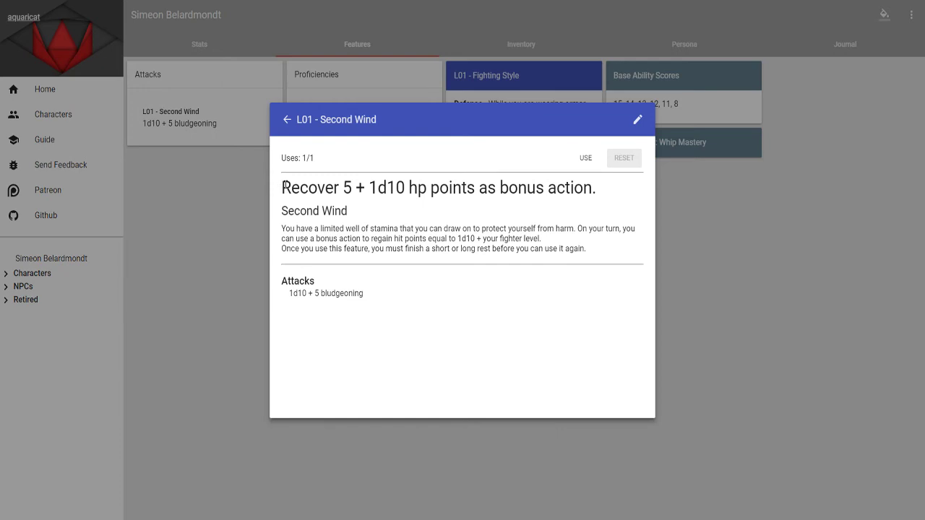
Review the calculated Second Wind summary in the feature's details and on its card.
drag(281, 188, 606, 194)
click(628, 203)
click(672, 402)
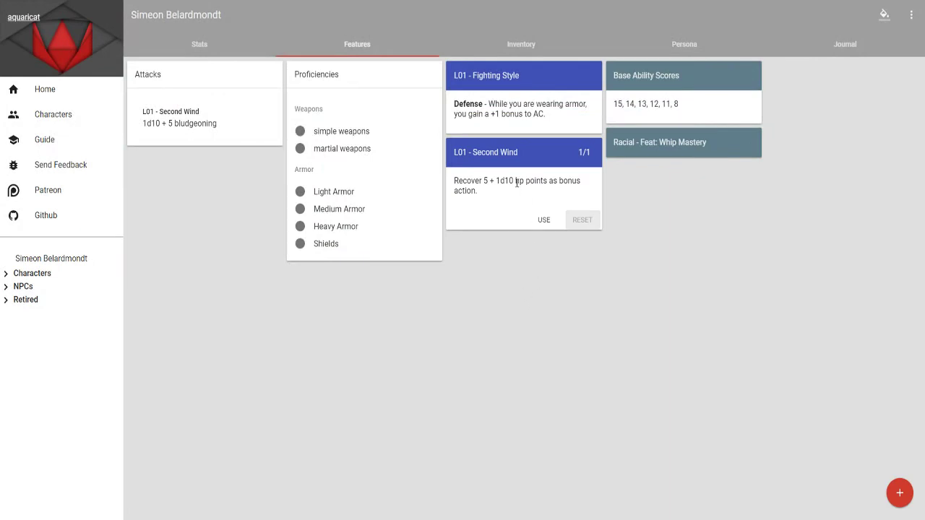
double_click(486, 181)
click(487, 206)
Set the Fighter class level to 10 and check how the Second Wind summary and attack respond among the features.
click(845, 44)
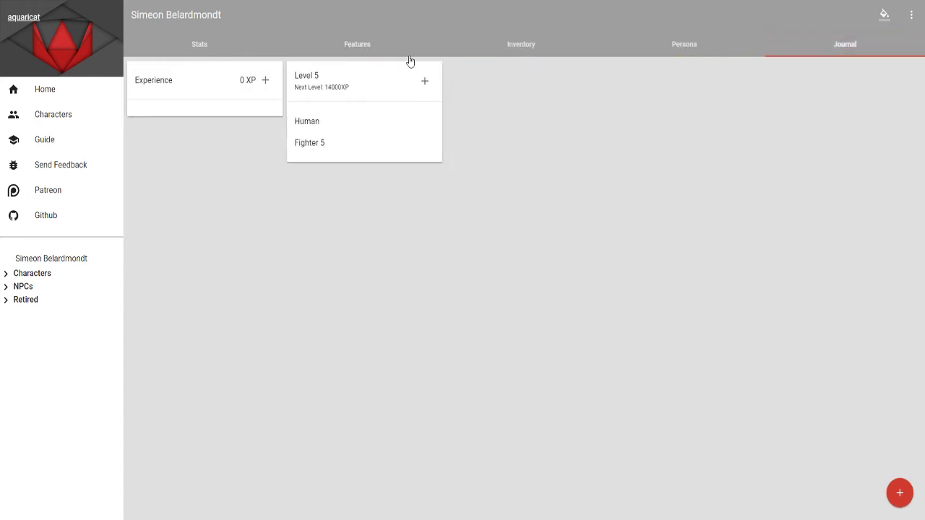
click(308, 145)
click(638, 123)
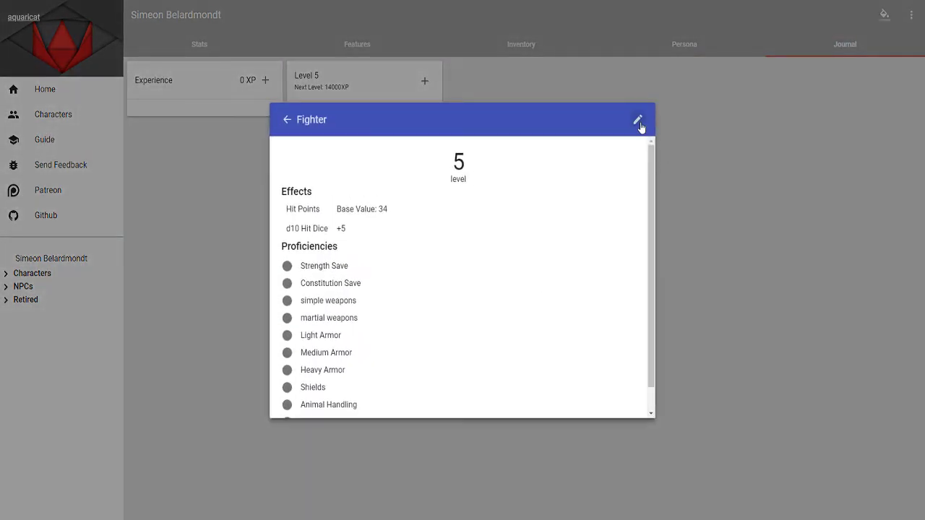
double_click(296, 202)
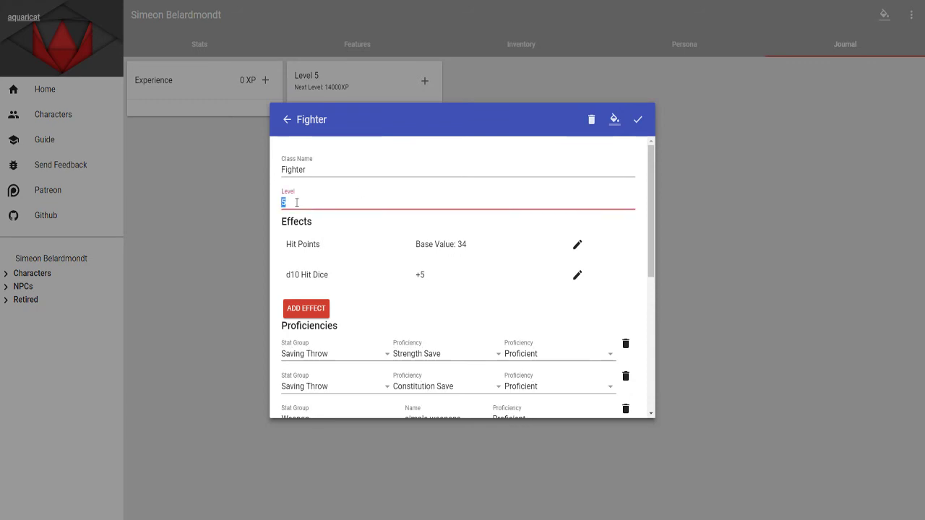
text(10)
click(638, 119)
click(753, 181)
click(325, 45)
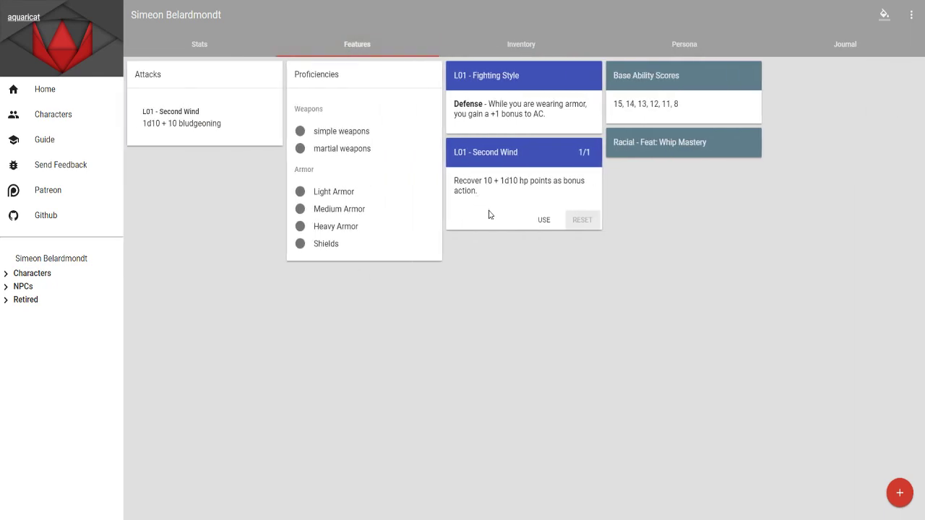
Set the Fighter class level back to 5 and return to the character's features.
click(847, 52)
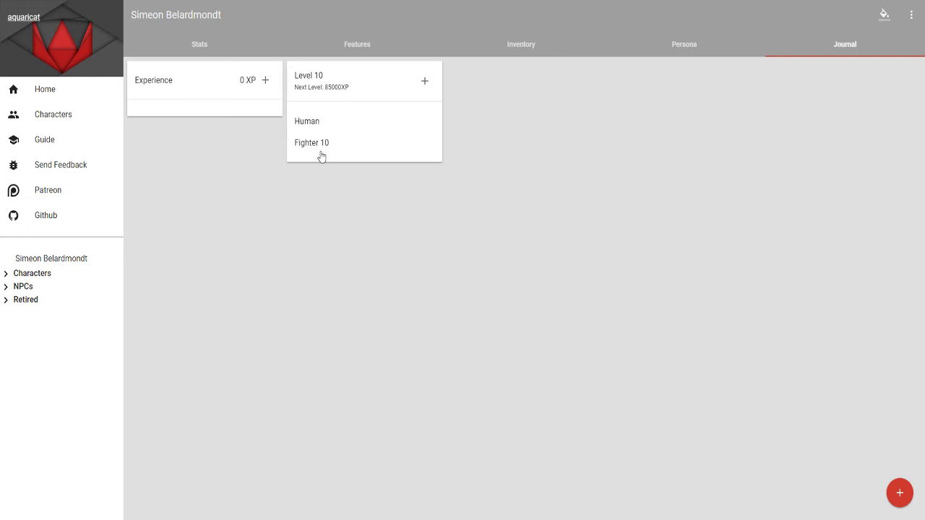
click(321, 154)
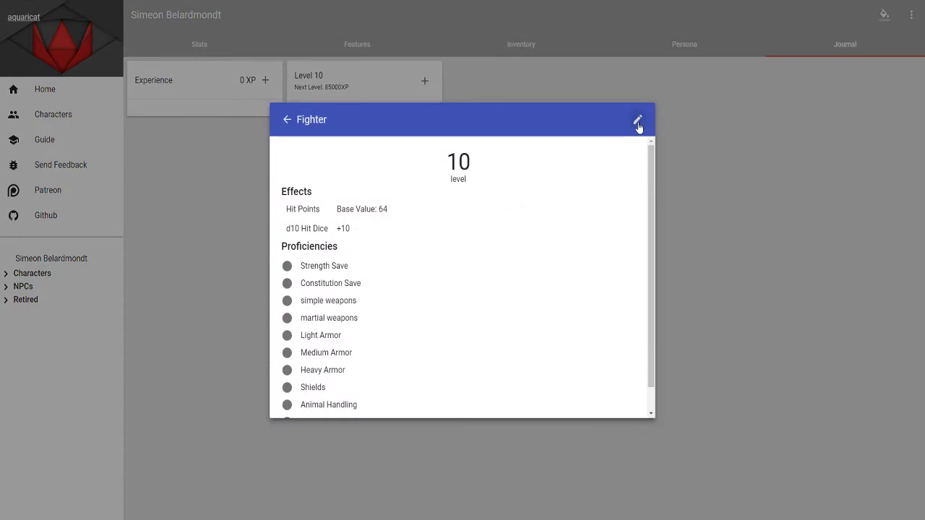
click(637, 120)
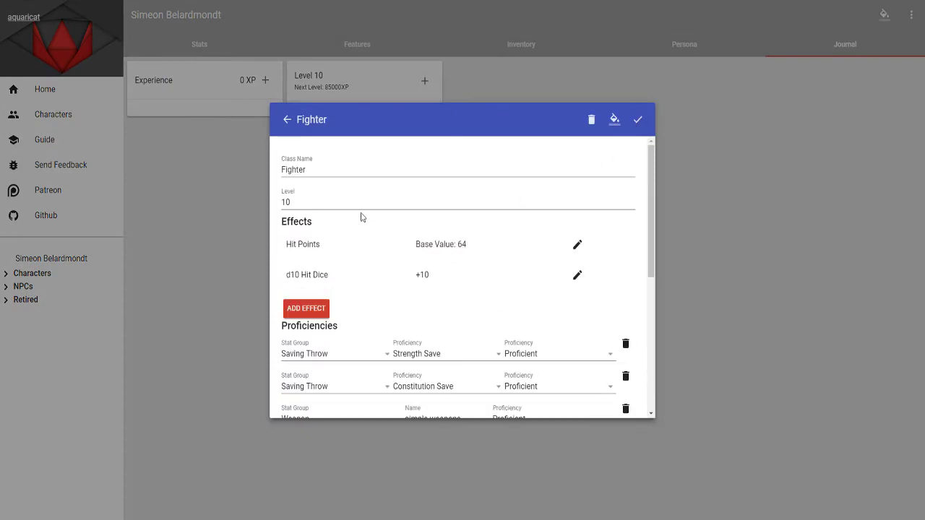
click(322, 205)
double_click(322, 206)
text(5)
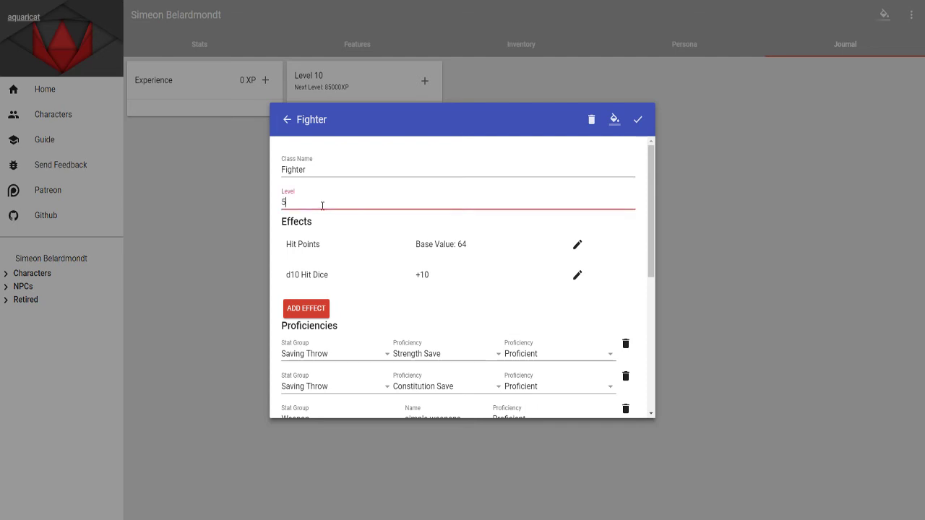
click(637, 119)
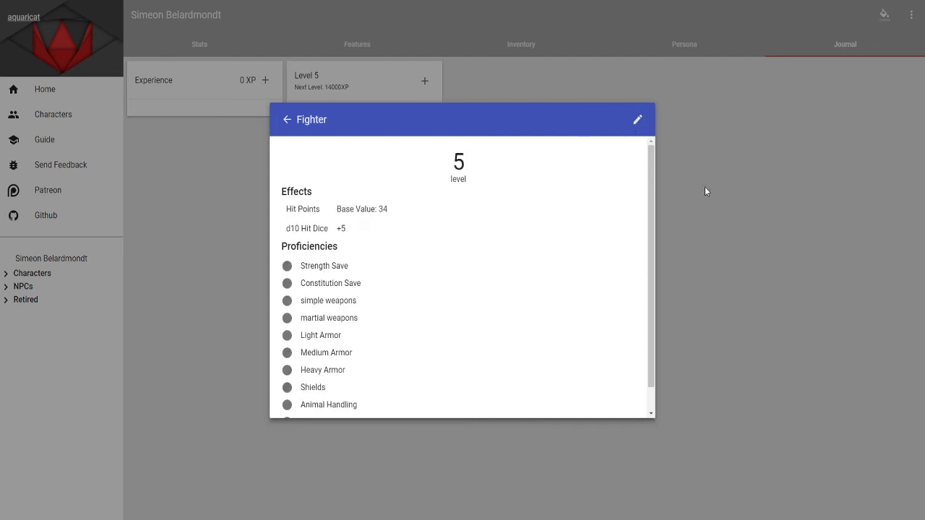
click(758, 238)
click(354, 44)
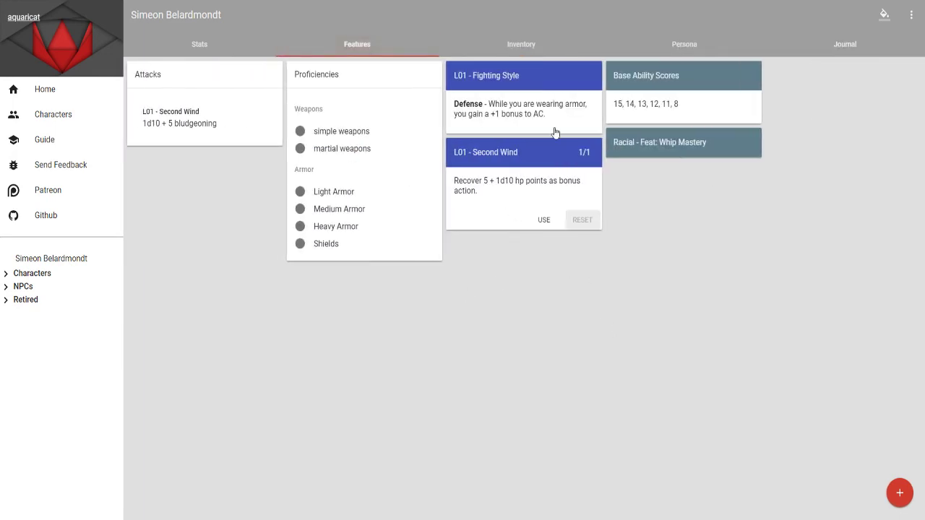
Insert a space after the # marks of every heading in the L01 - Fighting Style description, from Fighting Style through Two-Weapon Fighting, and save it.
click(539, 91)
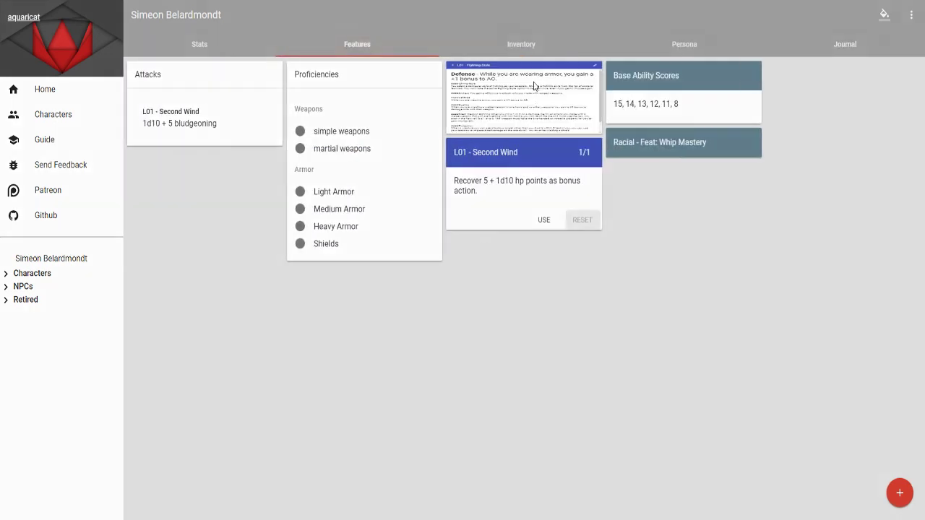
click(638, 119)
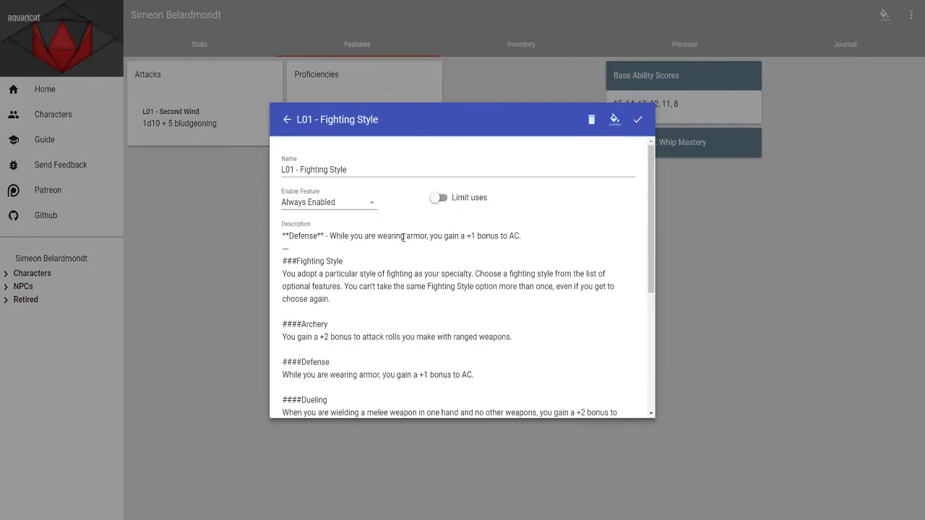
click(297, 258)
key(Down)
key(Down)
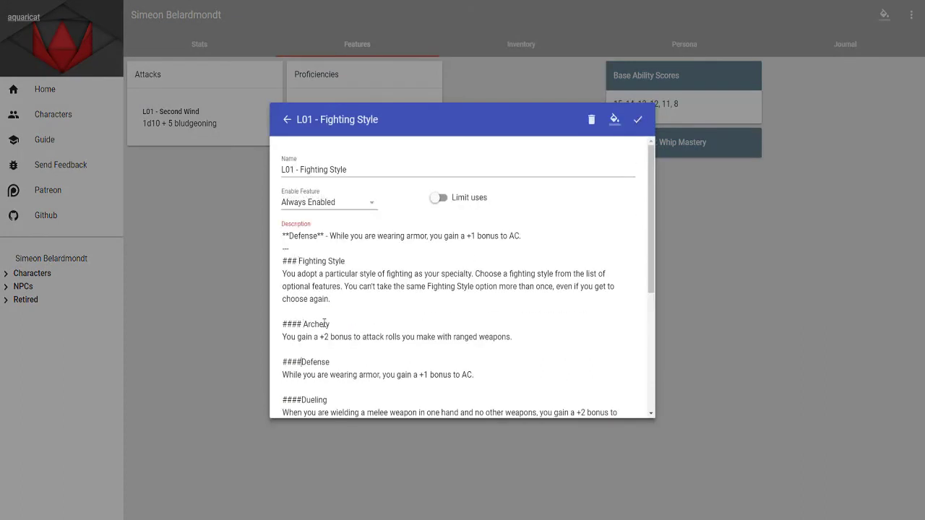
key(Down)
key(Down)
key(Down)
key(Down)
key(Down)
key(Down)
key(Down)
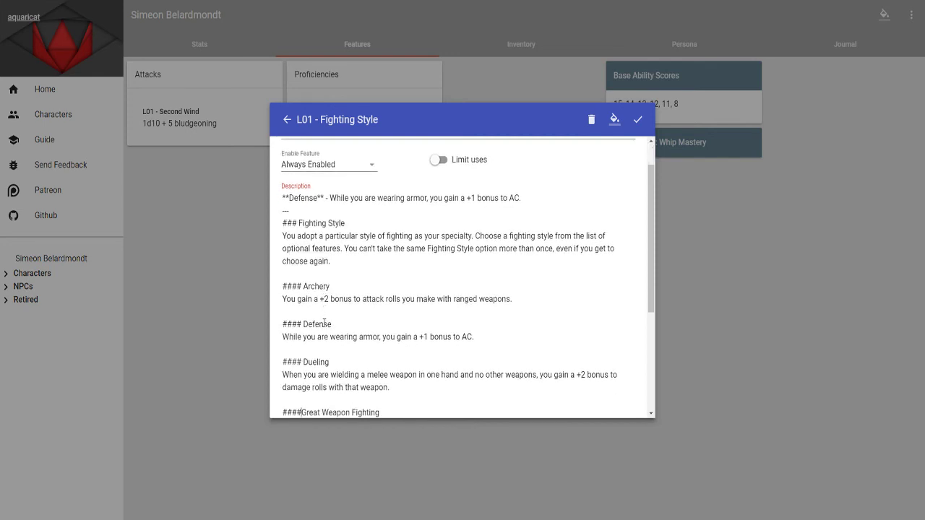
key(Down)
key(Down)
key(Down)
key(Down)
key(Down)
key(Down)
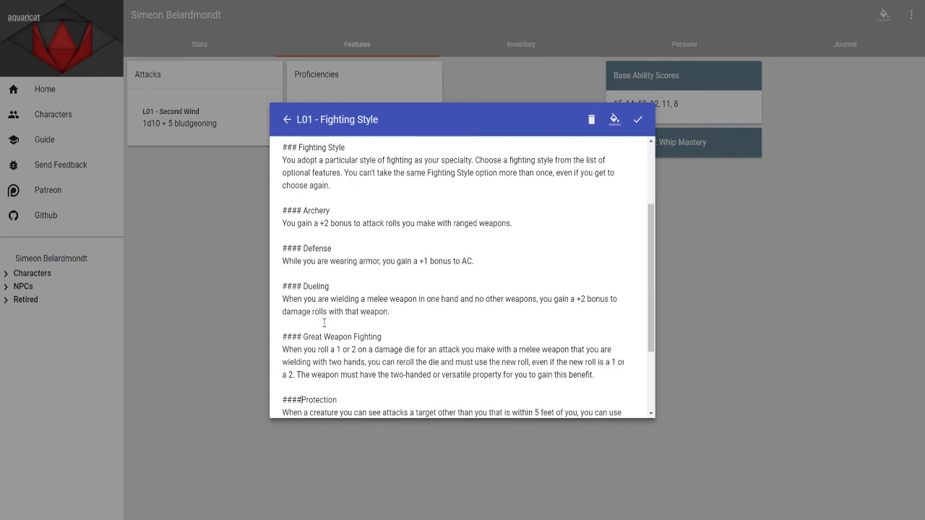
key(Down)
key(Down)
key(Down)
key(Down)
key(Down)
key(Down)
key(Down)
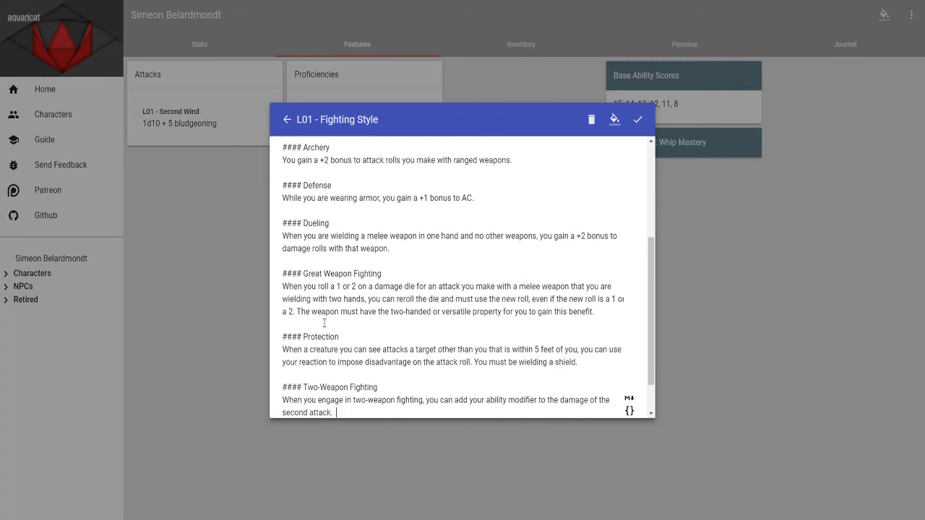
click(637, 119)
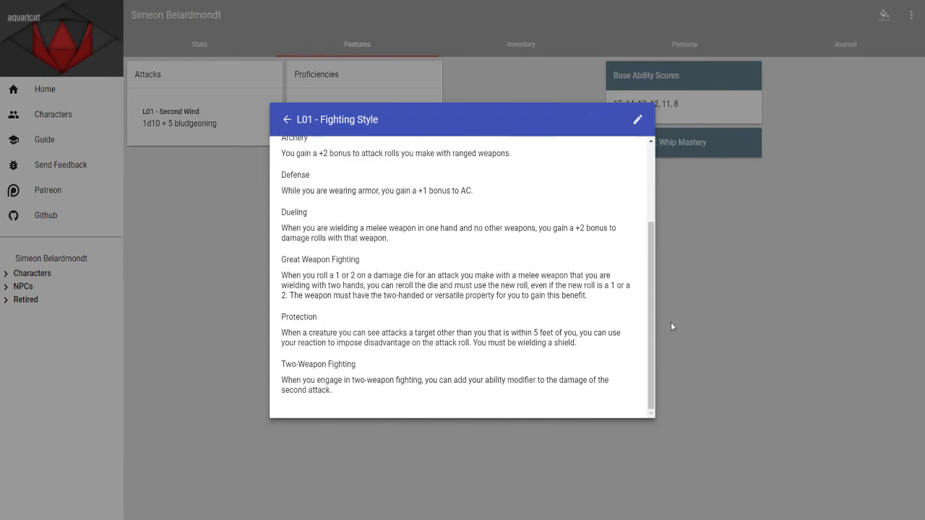
Review the top of the Fighting Style description, and examine the encumbrance limits of Weight Carried in the inventory.
scroll(470, 315, up, 2)
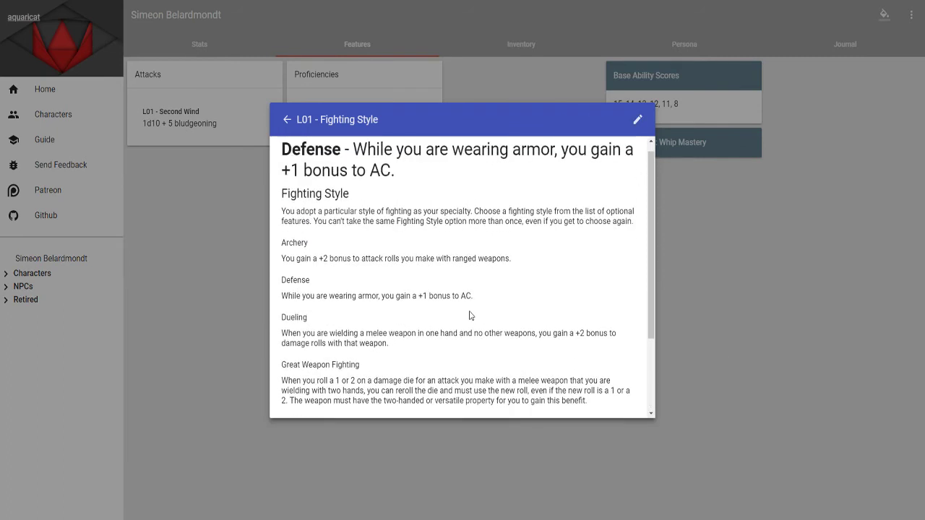
click(721, 329)
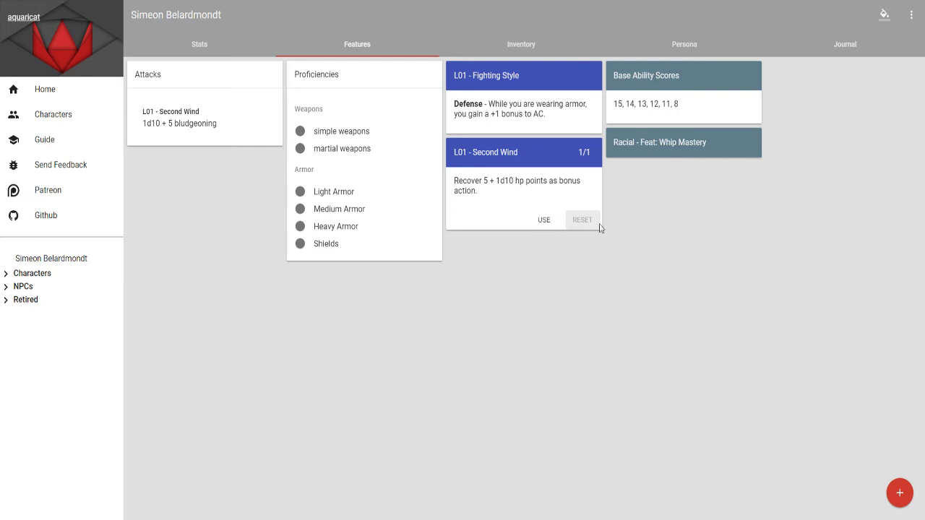
click(516, 54)
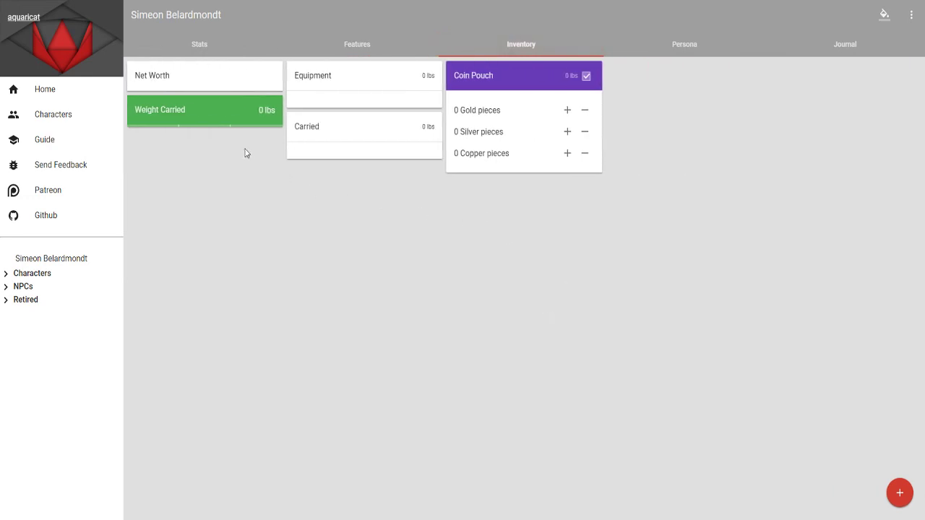
click(219, 120)
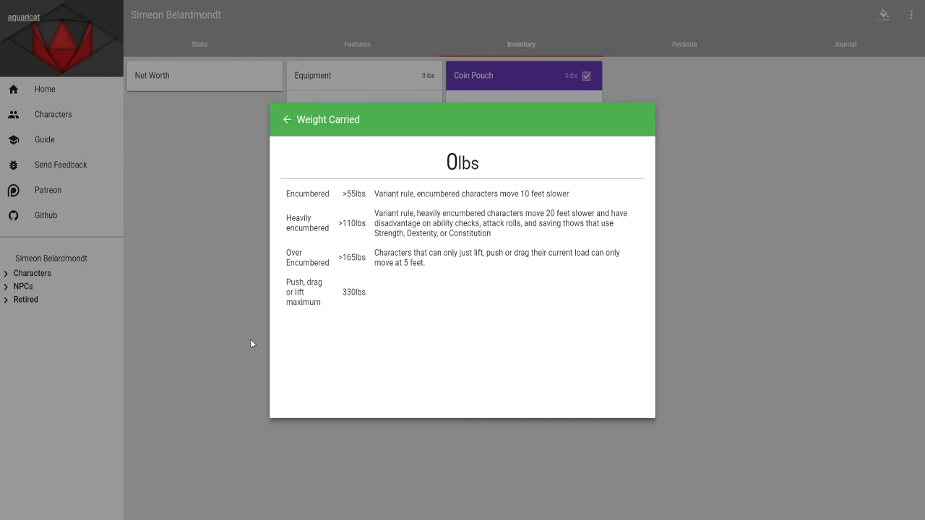
click(251, 340)
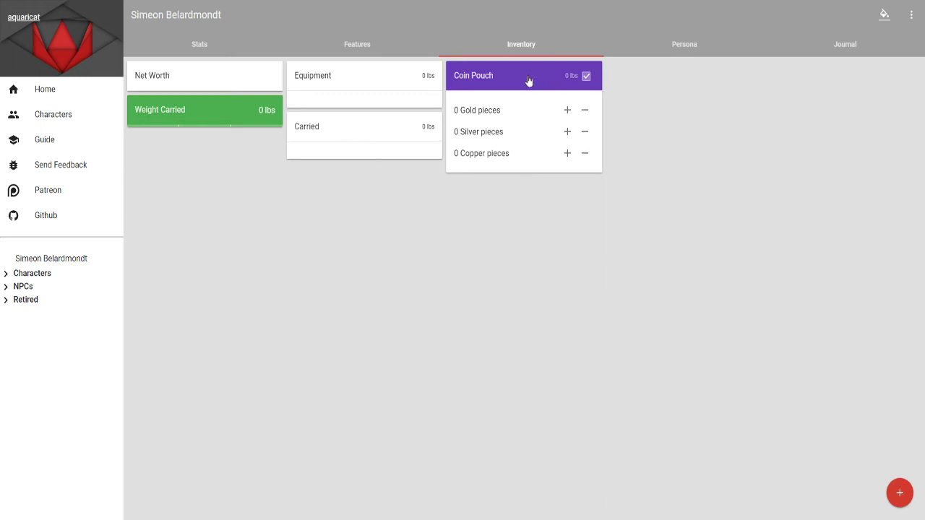
Add a new inventory container named Backpack with a weight of 10 and a value of 2.
click(898, 495)
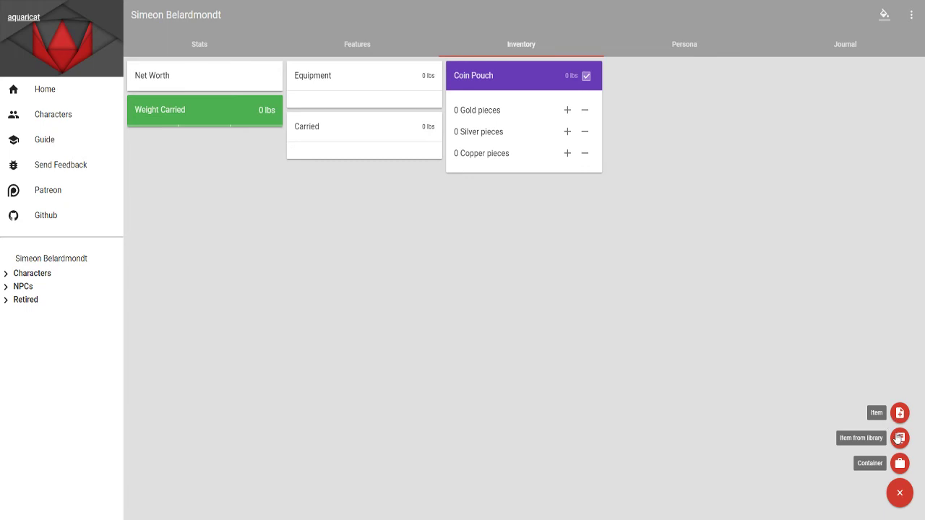
click(899, 463)
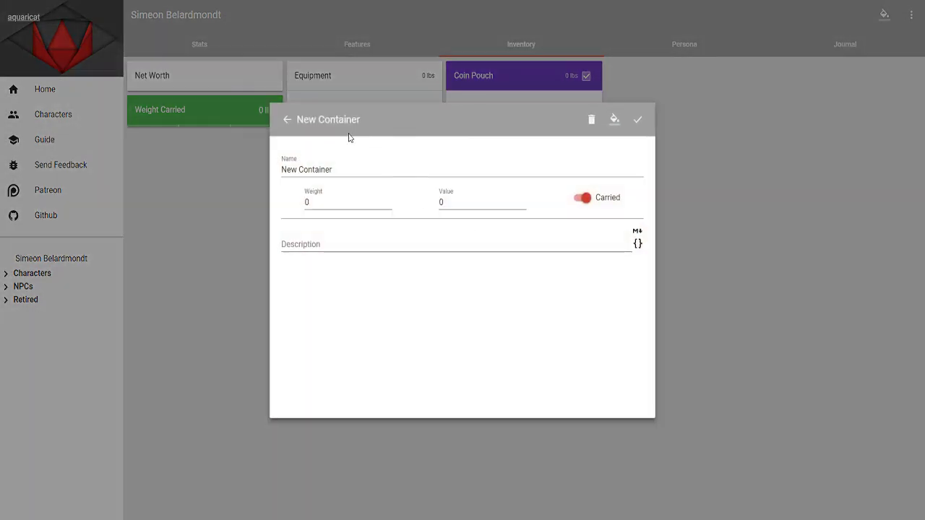
drag(366, 167, 277, 187)
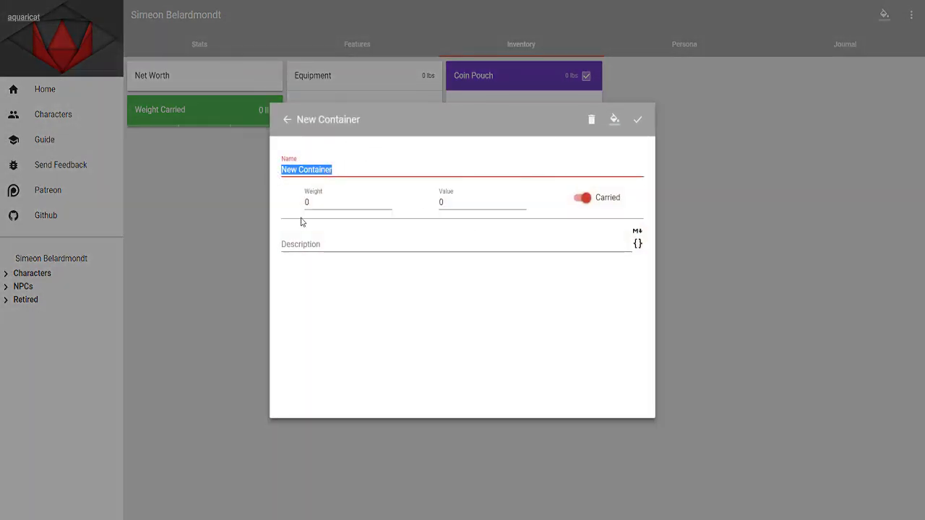
text(Backpack)
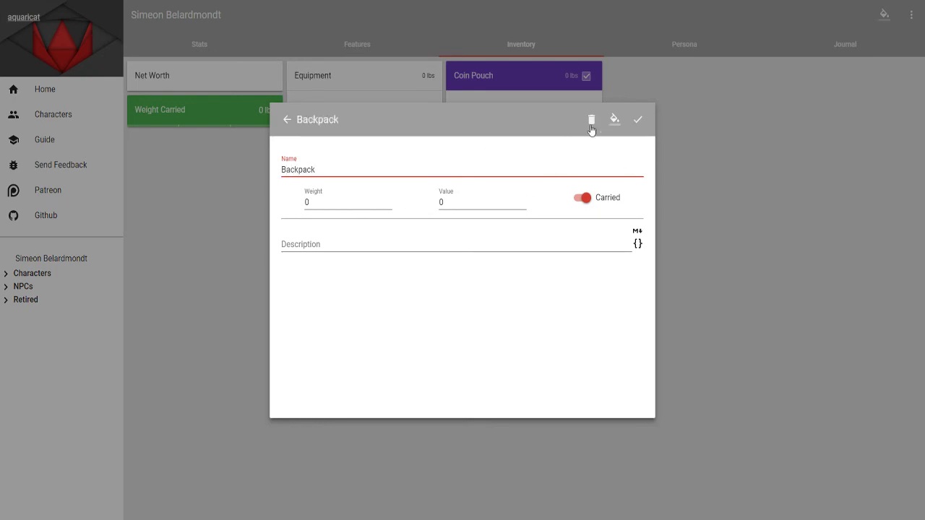
click(368, 204)
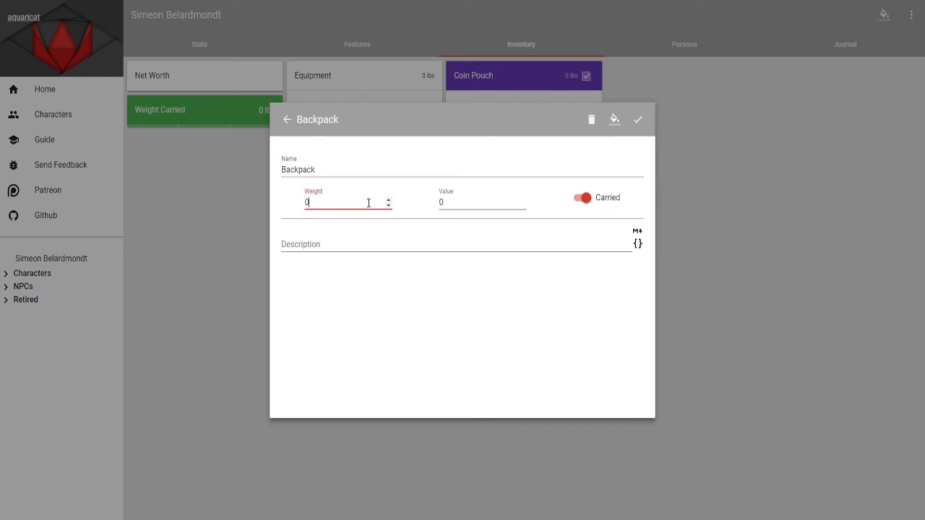
text(10)
key(Delete)
click(464, 202)
key(BackSpace)
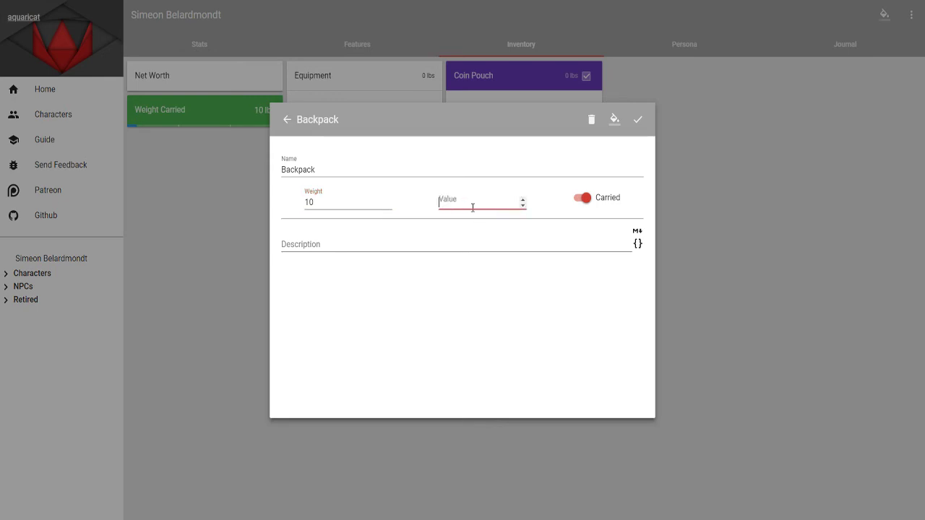
text(2)
Colour the Backpack container teal, give it the description "My bag." and save it.
click(398, 245)
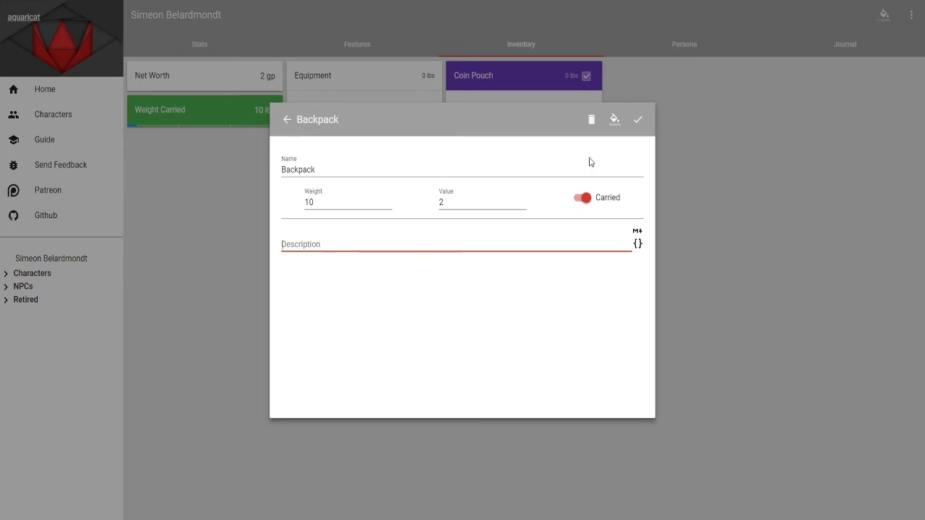
click(618, 127)
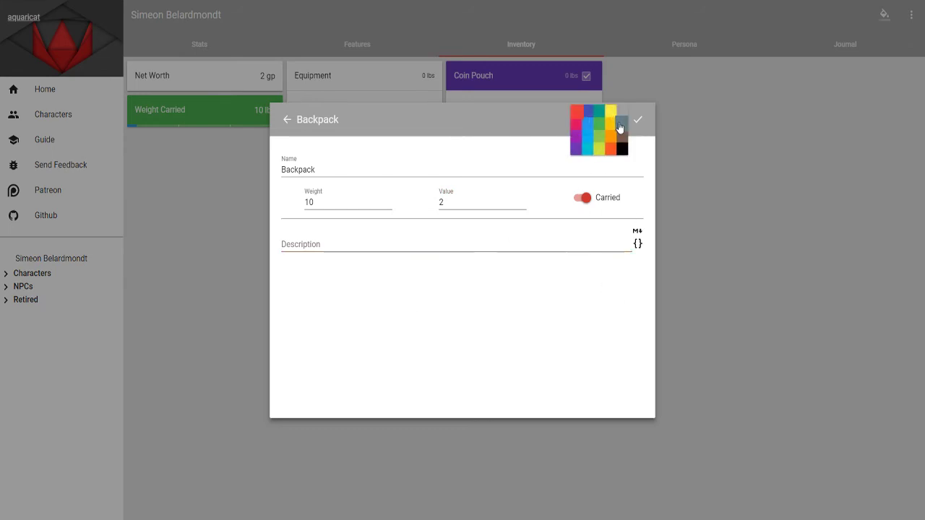
click(602, 117)
click(347, 244)
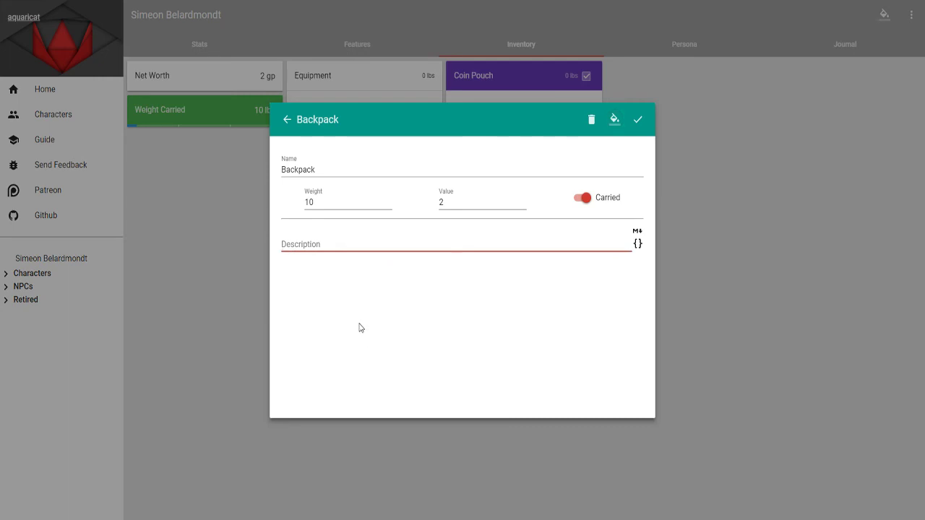
text(My Bag)
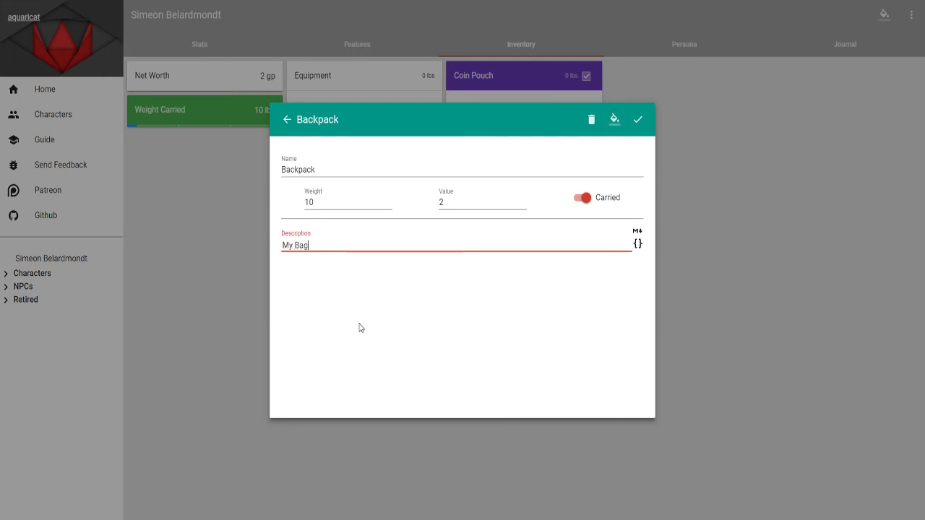
key(BackSpace)
key(BackSpace)
key(BackSpace)
text(bag.)
click(638, 121)
click(780, 349)
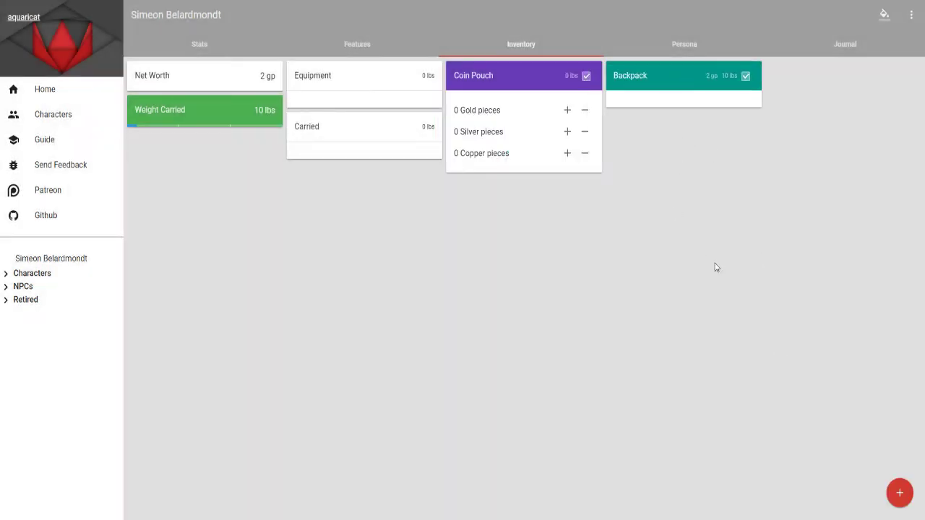
Add another container named Unsorted to the inventory and save it.
click(900, 493)
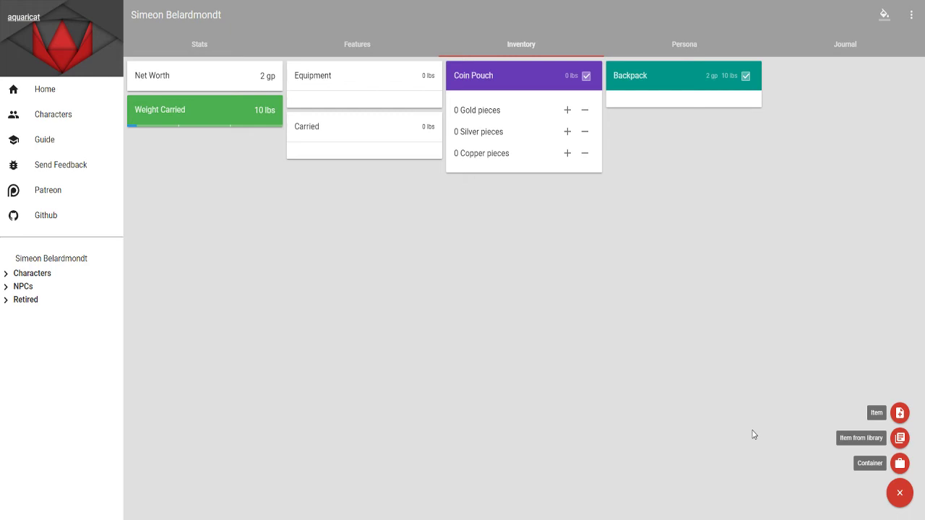
click(900, 463)
drag(332, 181, 268, 181)
text(Unsorted A)
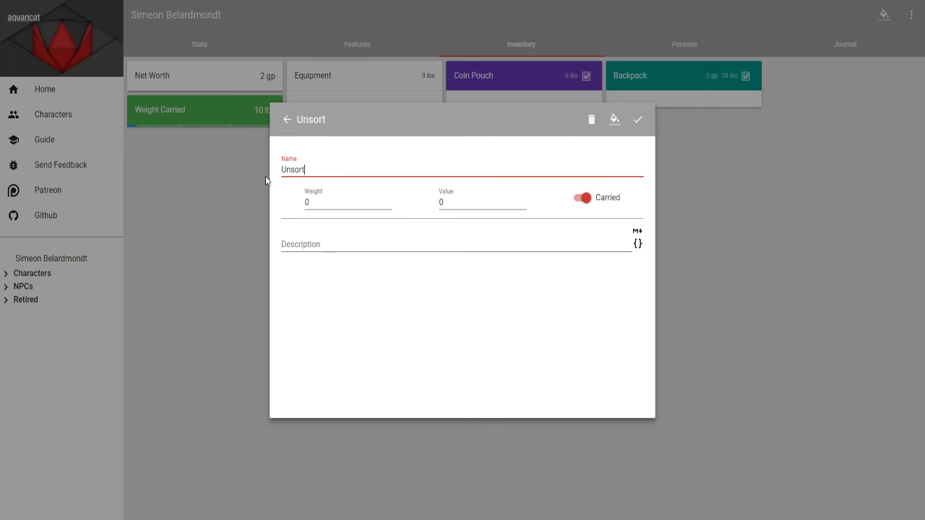
key(BackSpace)
key(BackSpace)
click(636, 125)
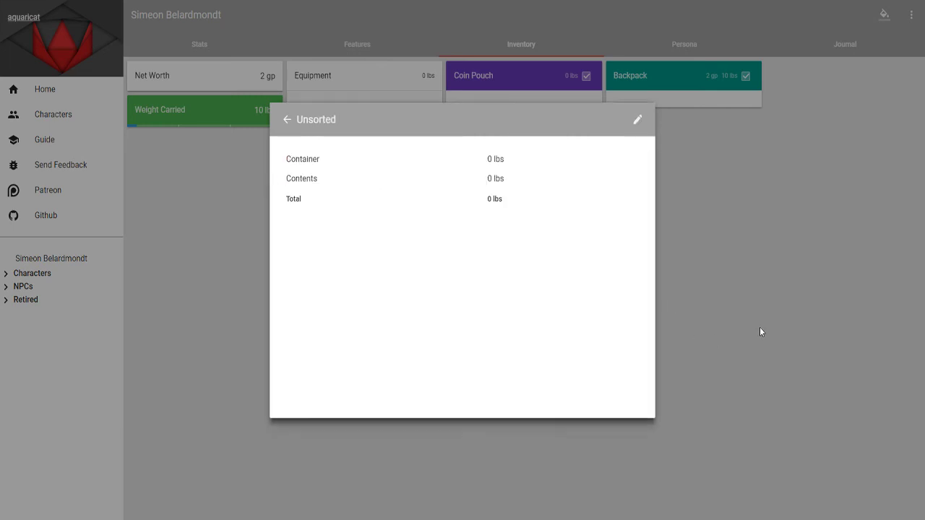
click(759, 327)
Add a container named To Buy to the inventory and save it.
click(900, 496)
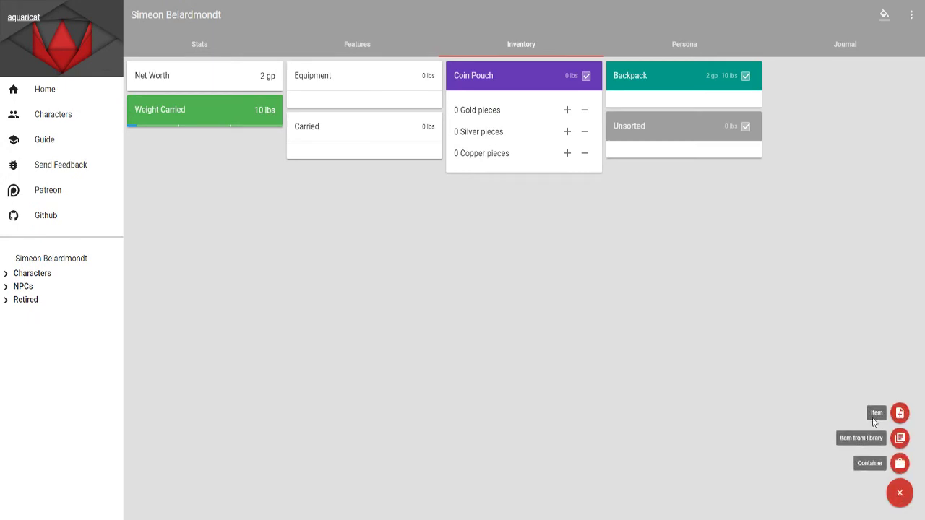
click(901, 469)
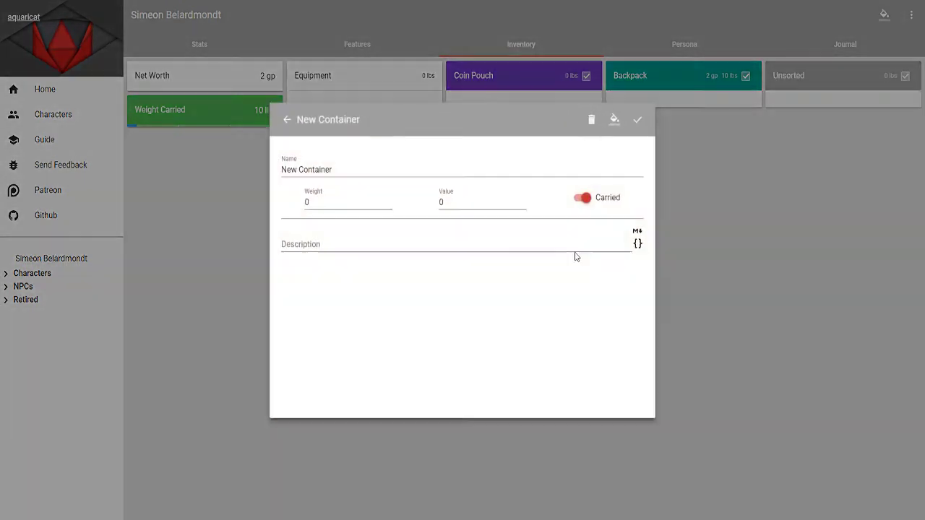
double_click(396, 167)
key(ctrl+a)
text(To Buy)
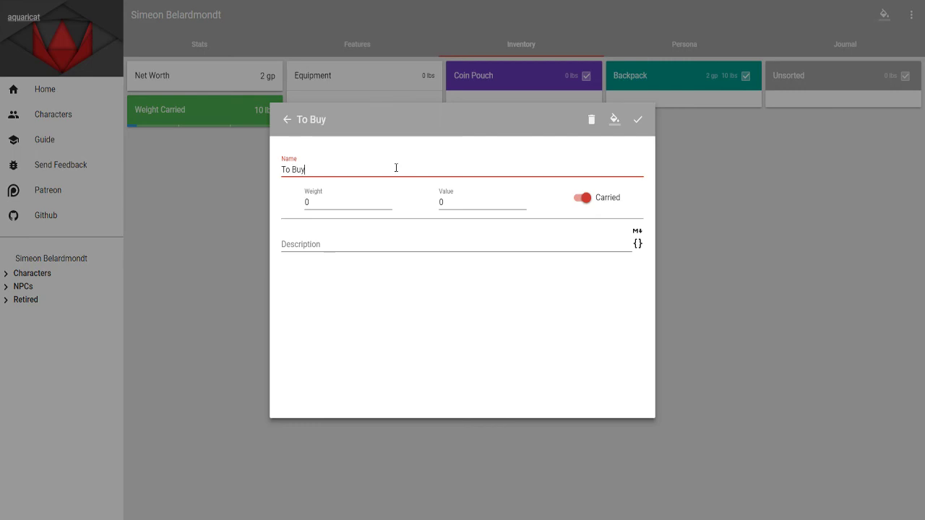
click(638, 120)
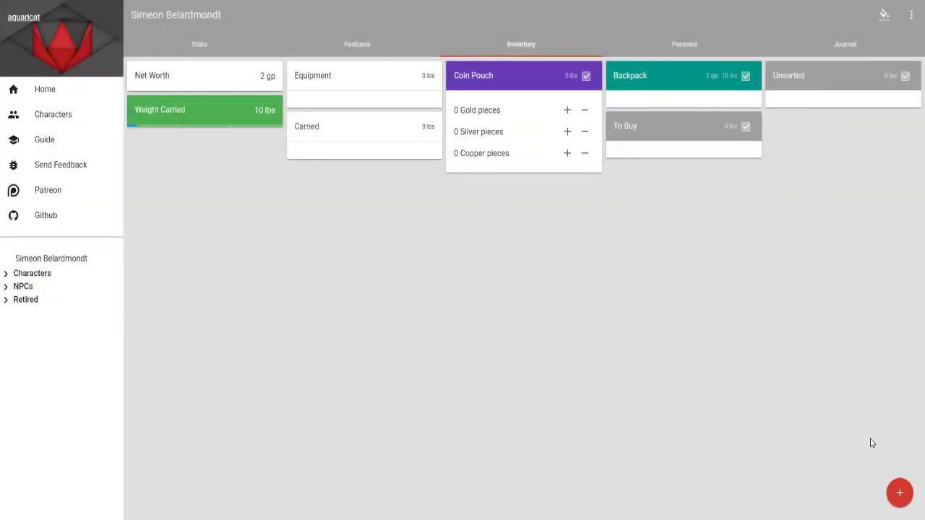
Add a container named To Sell to the inventory and save it.
mouse_move(896, 493)
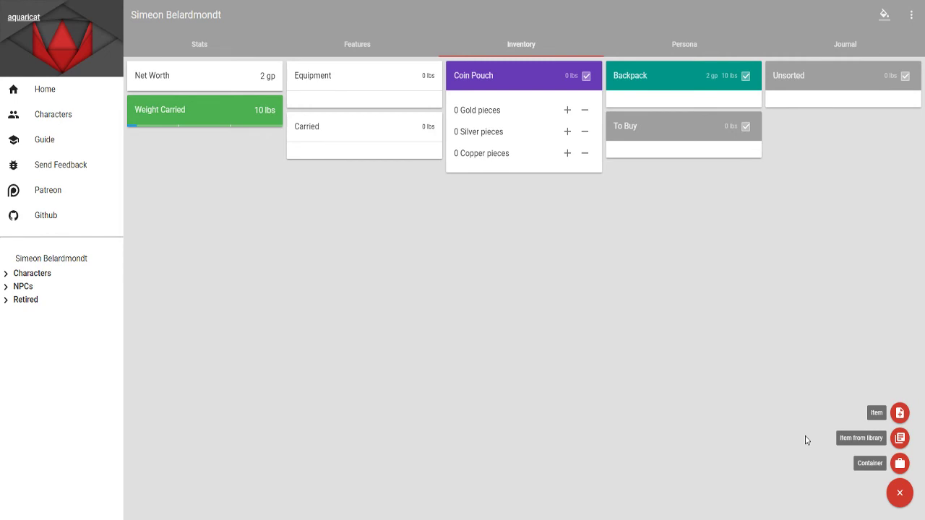
click(900, 464)
click(337, 170)
drag(337, 170, 236, 175)
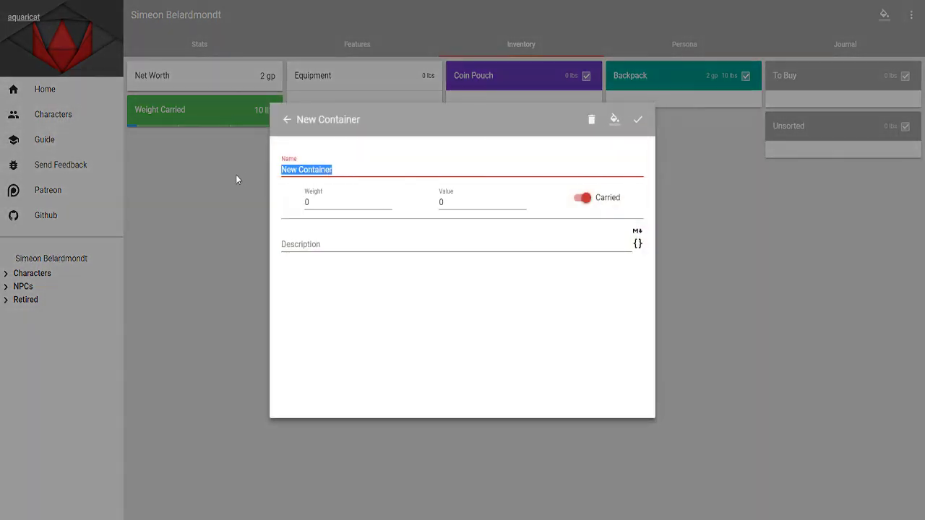
text(To Sell)
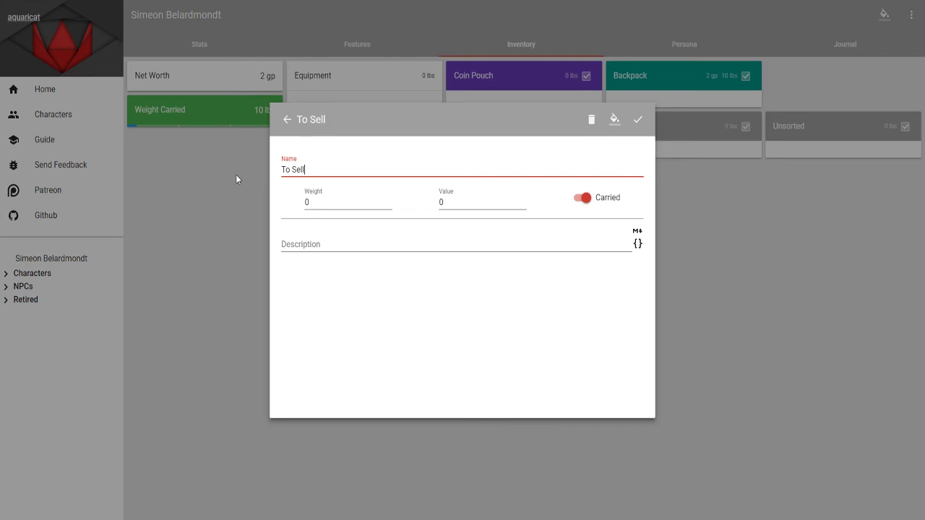
click(638, 122)
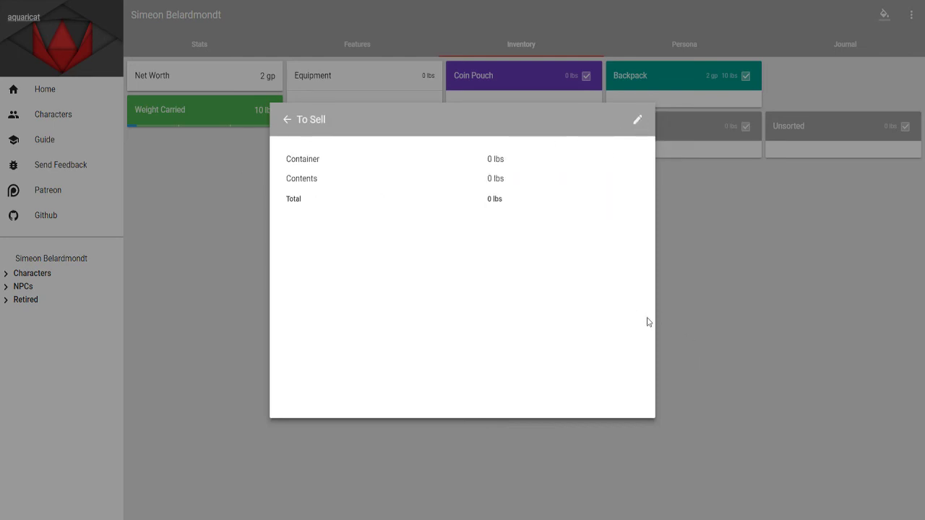
click(767, 332)
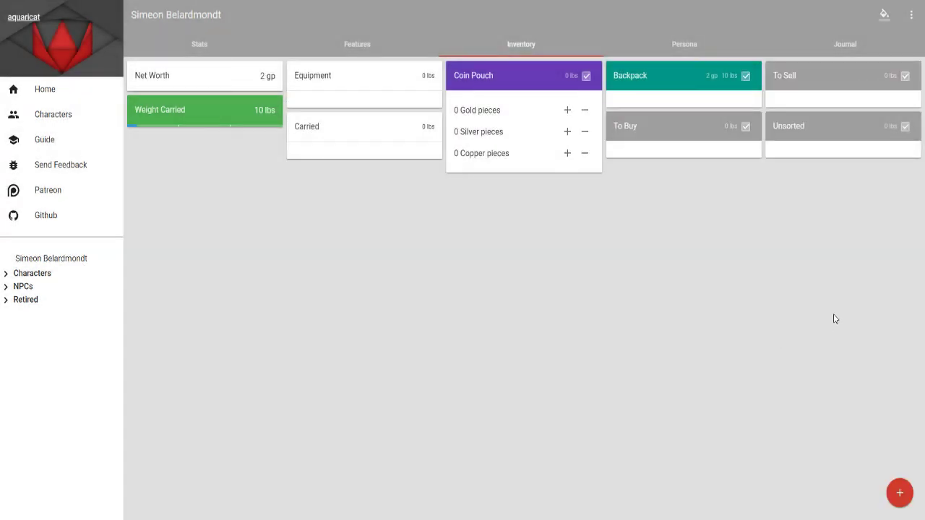
Change the colour of the To Buy container to brown and save it.
click(647, 134)
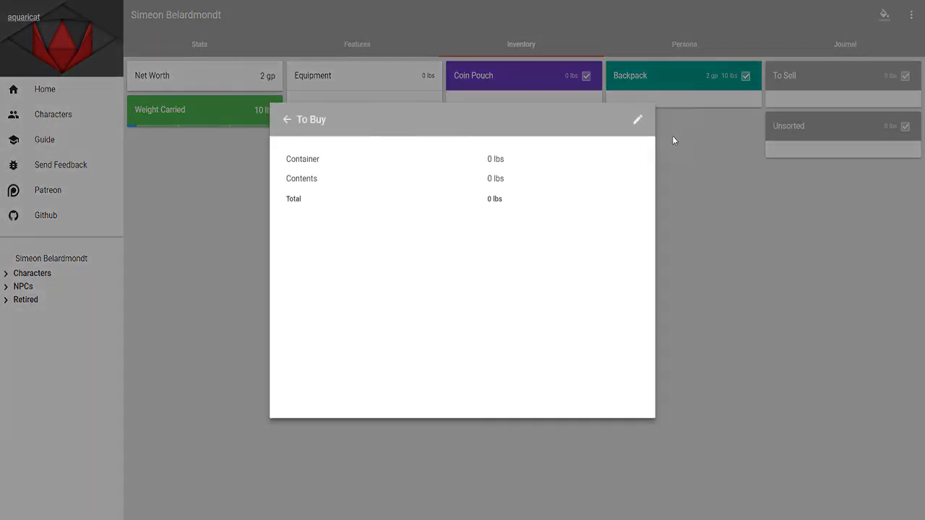
click(638, 120)
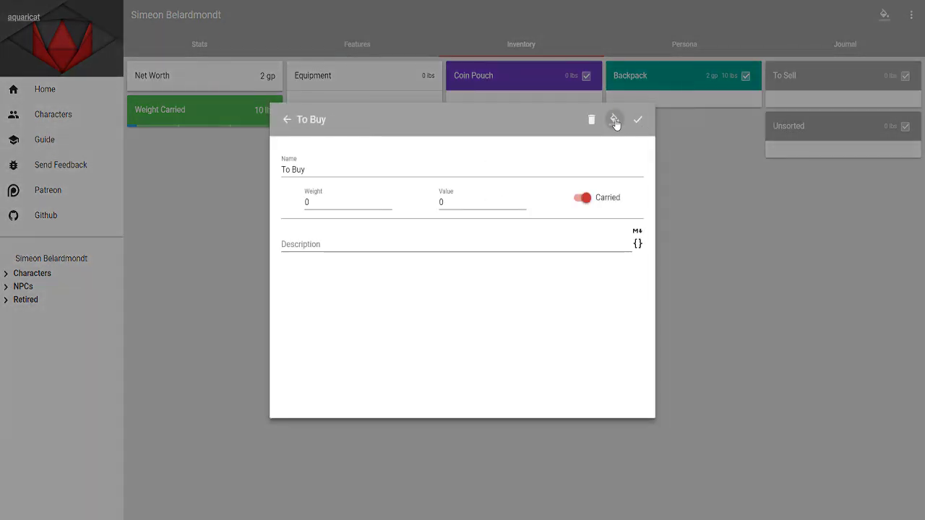
click(615, 122)
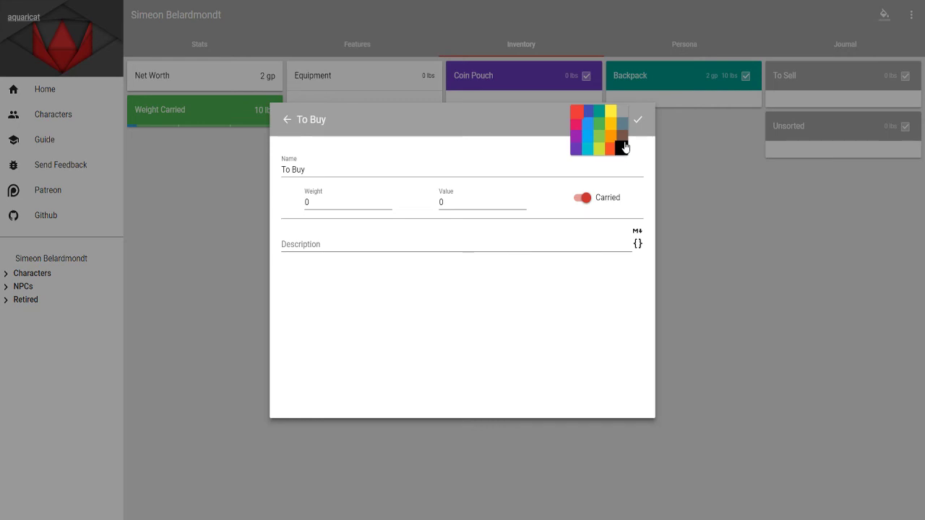
click(621, 136)
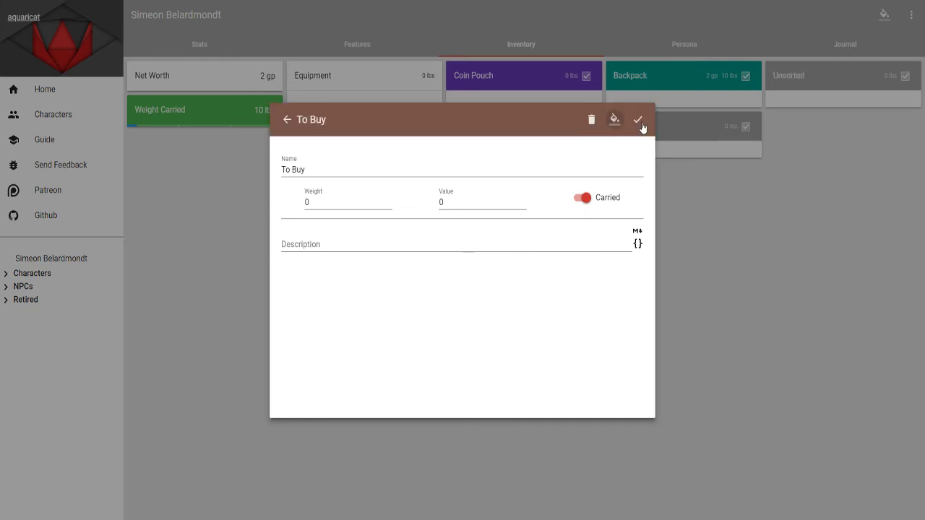
click(638, 120)
click(752, 233)
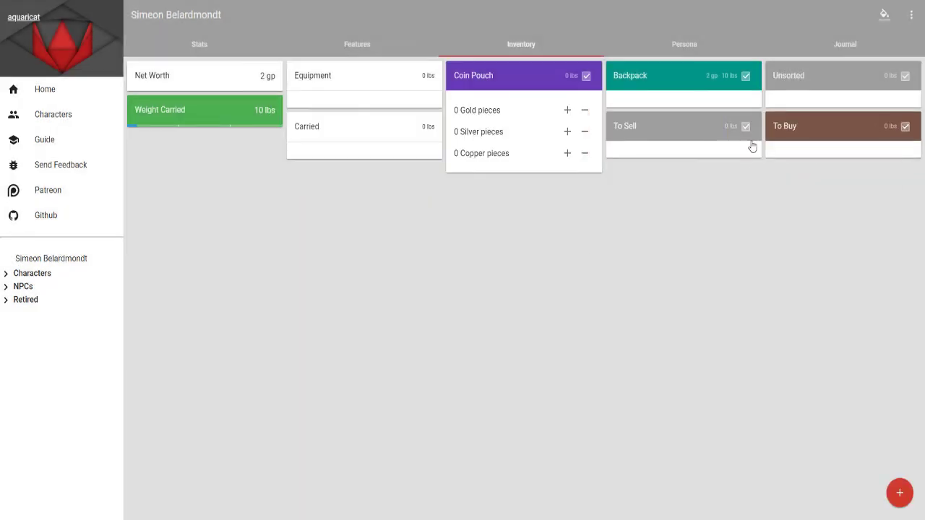
Change the colour of the To Sell container to brown and save it.
click(677, 127)
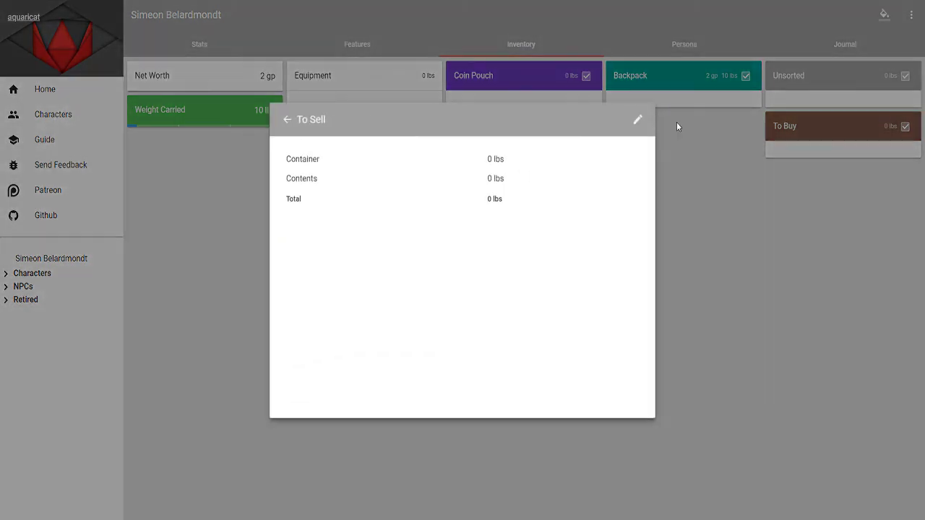
click(637, 121)
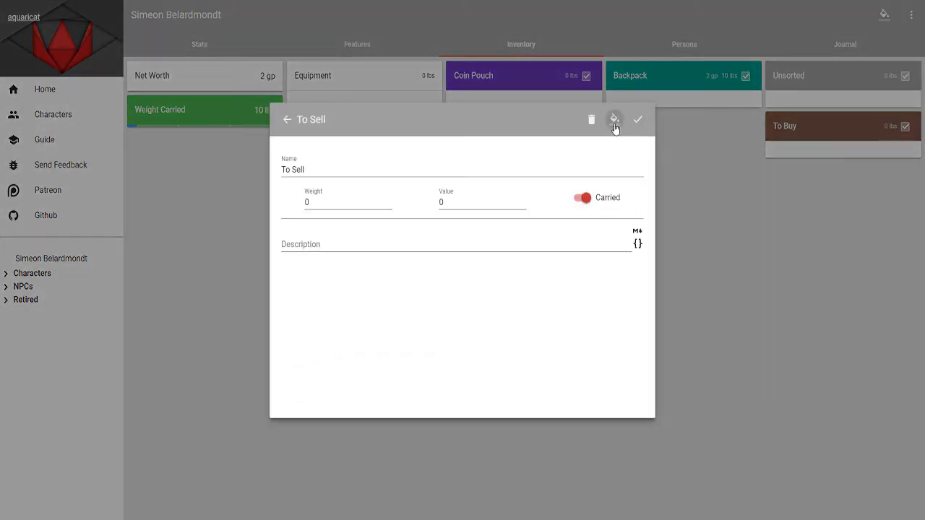
click(615, 123)
click(618, 142)
click(638, 120)
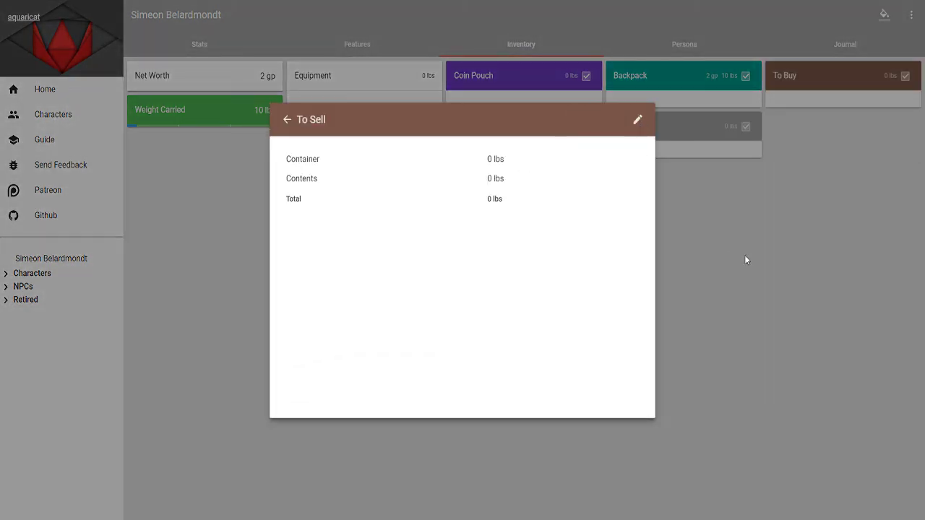
click(747, 261)
Change the colour of the Unsorted container to brown and save it.
click(691, 136)
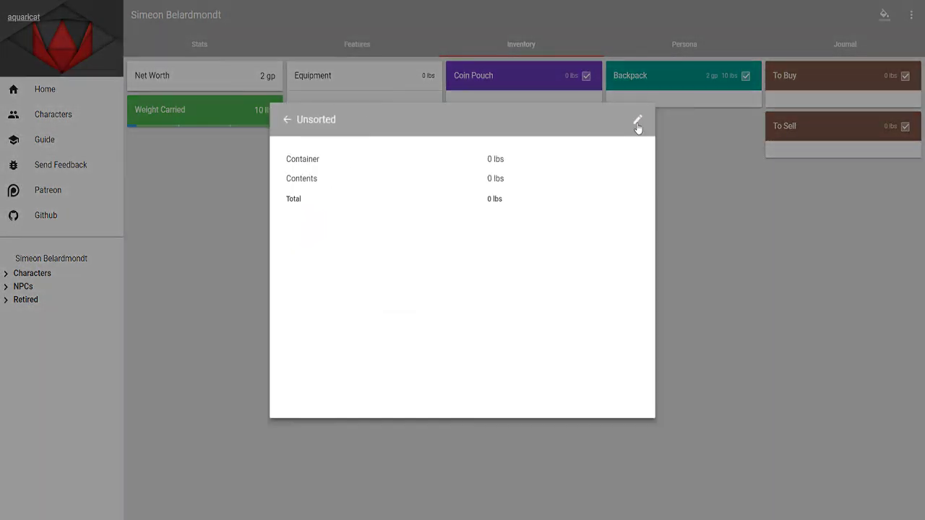
click(637, 121)
click(614, 120)
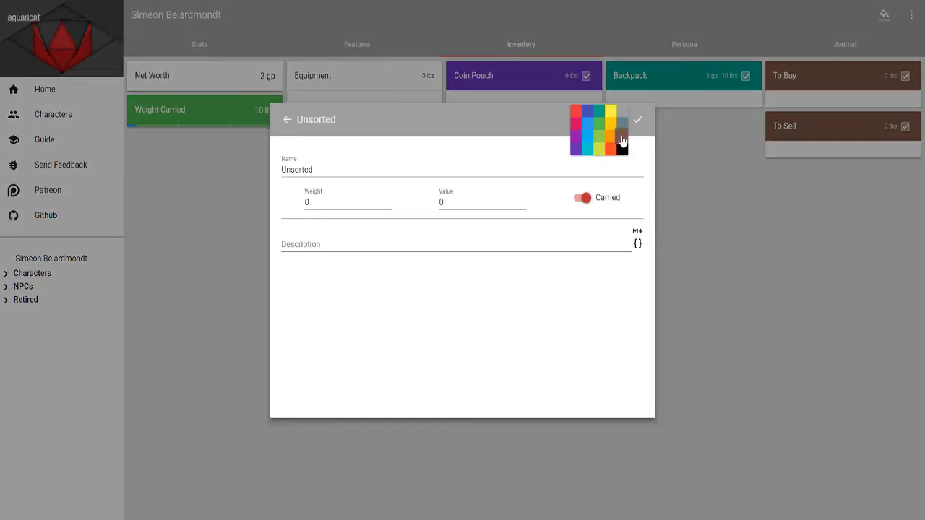
click(621, 141)
click(638, 121)
click(732, 274)
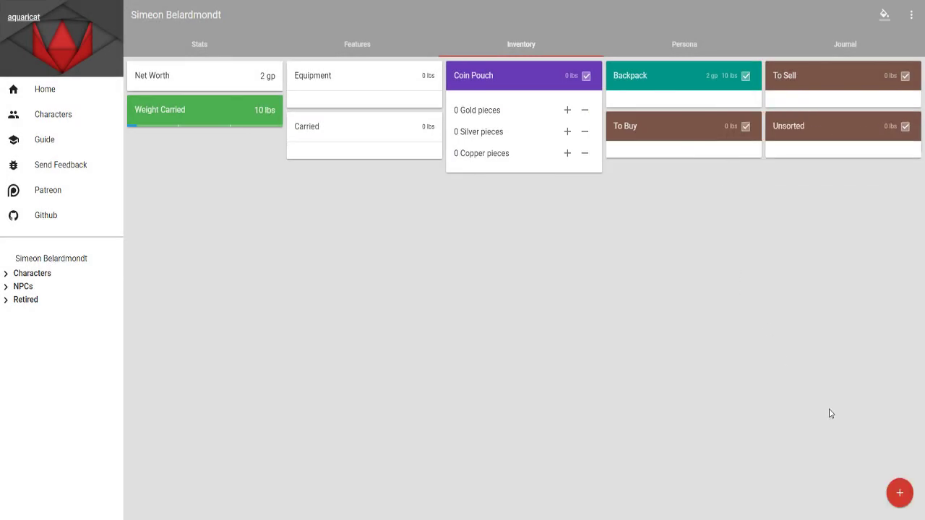
Add a new custom item to the inventory and name it Vampire Kiler.
click(899, 494)
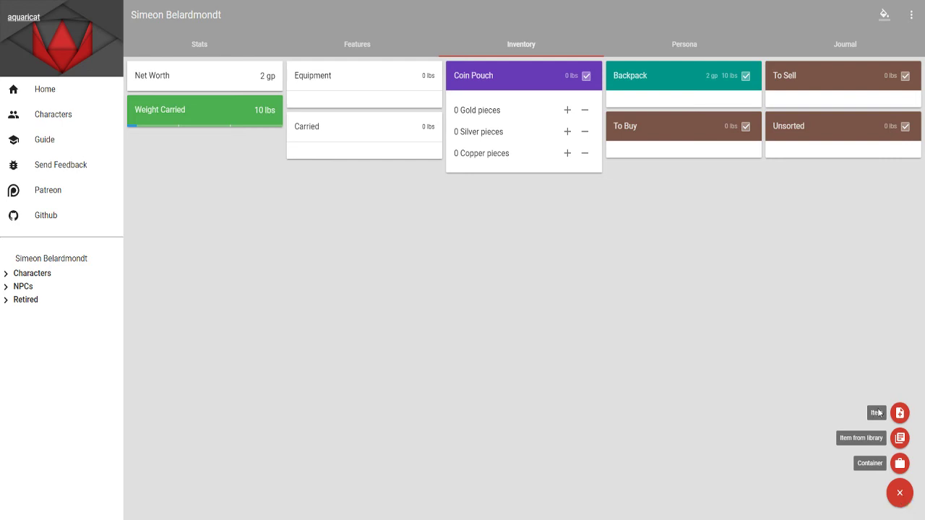
click(900, 413)
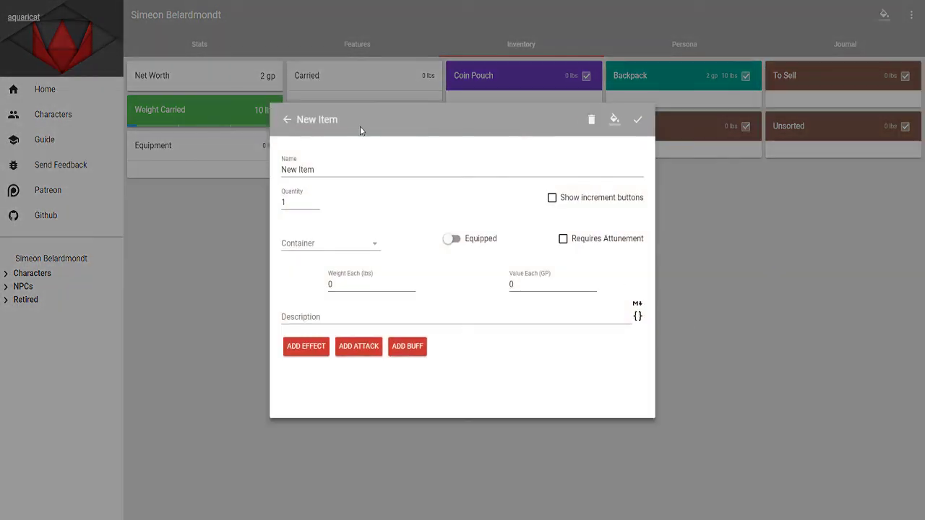
drag(329, 165, 278, 164)
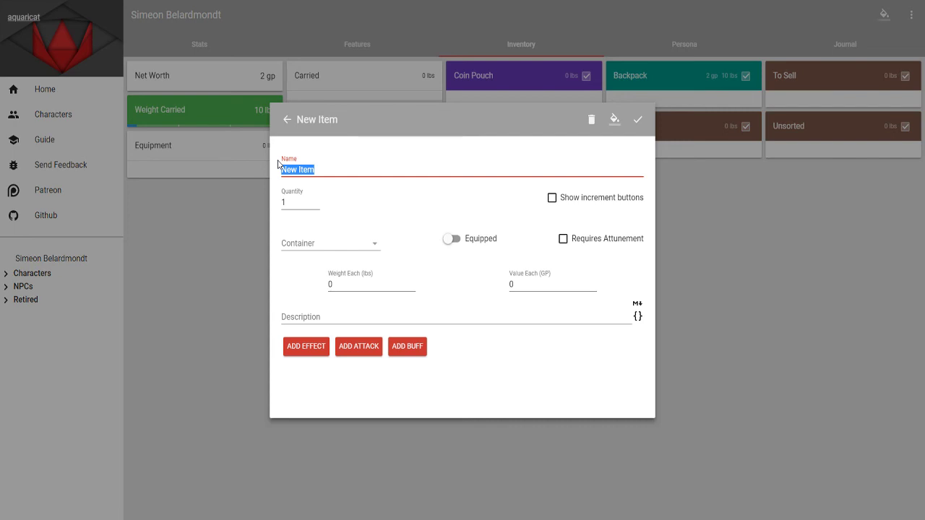
text(AL)
text('T)
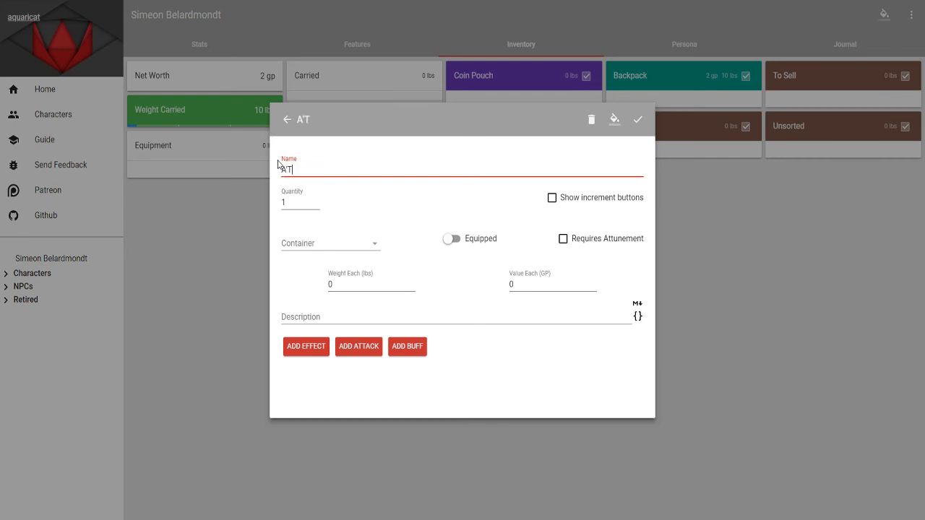
key(BackSpace)
key(BackSpace)
key(BackSpace)
text(Vampire K)
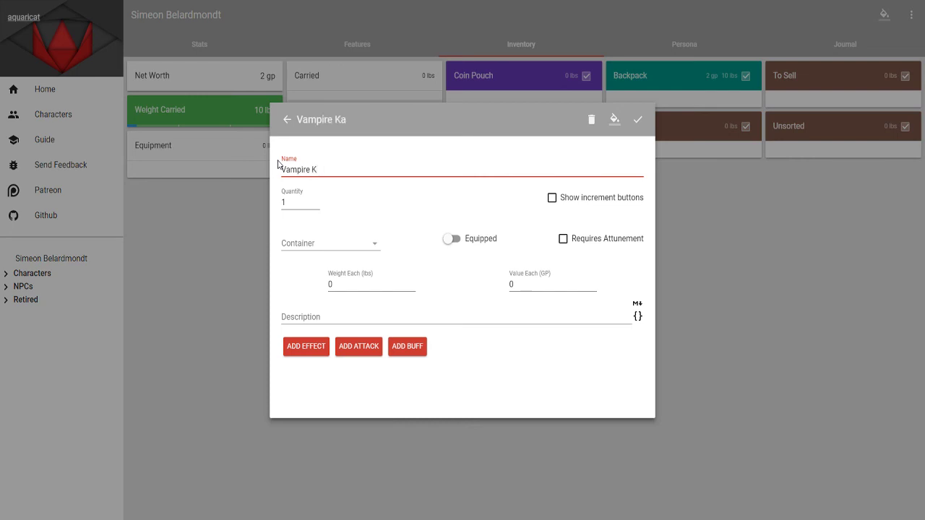
text(iler)
Mark the new item as equipped and as requiring attunement.
click(323, 243)
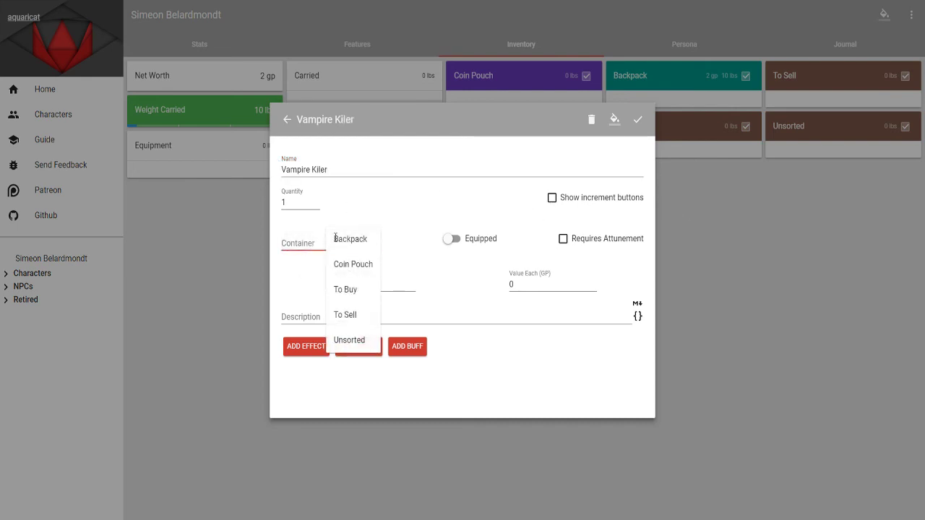
click(451, 240)
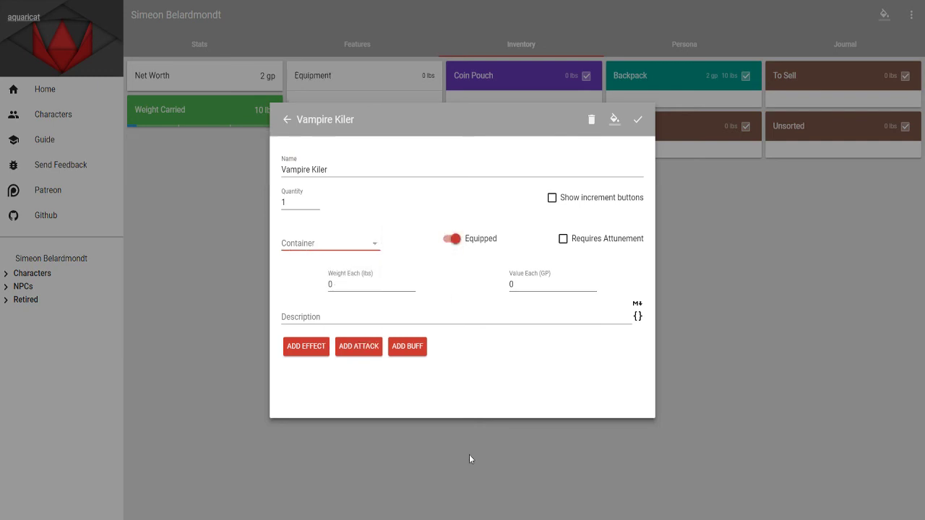
click(564, 240)
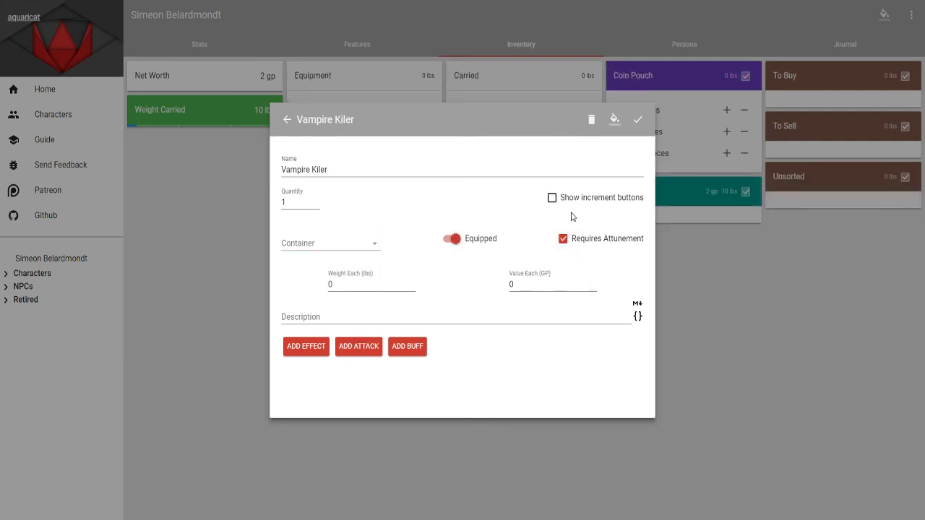
Enable the increment buttons for the item and raise its quantity to 2.
click(553, 198)
click(309, 202)
click(316, 200)
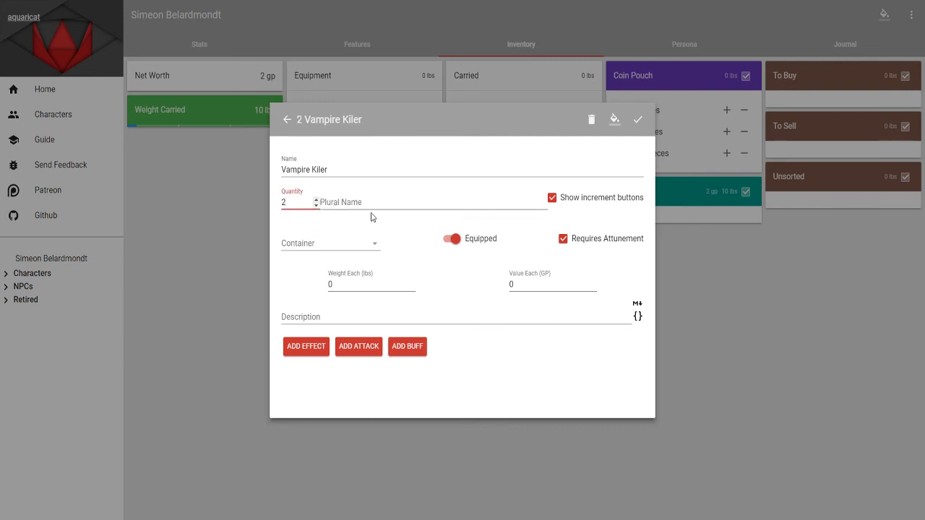
click(315, 205)
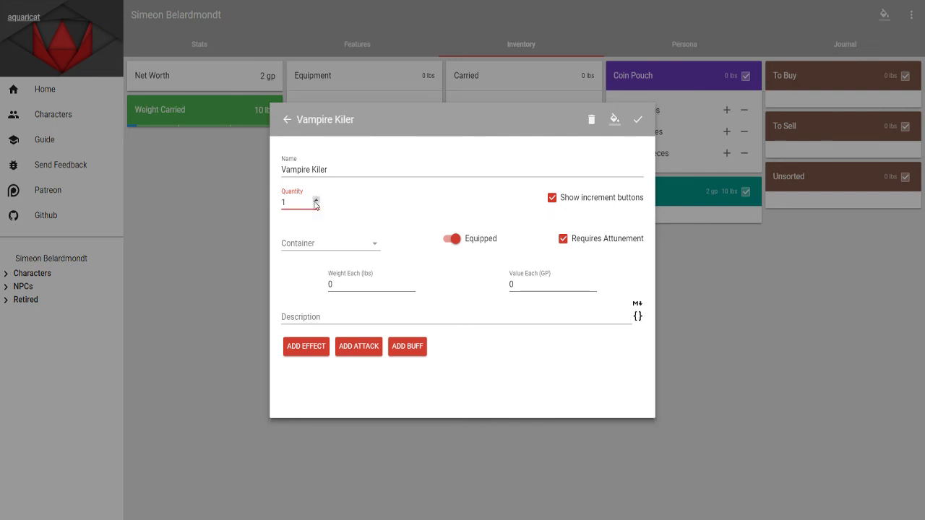
click(315, 200)
Enter Vampire Killers as the item's plural name.
click(382, 210)
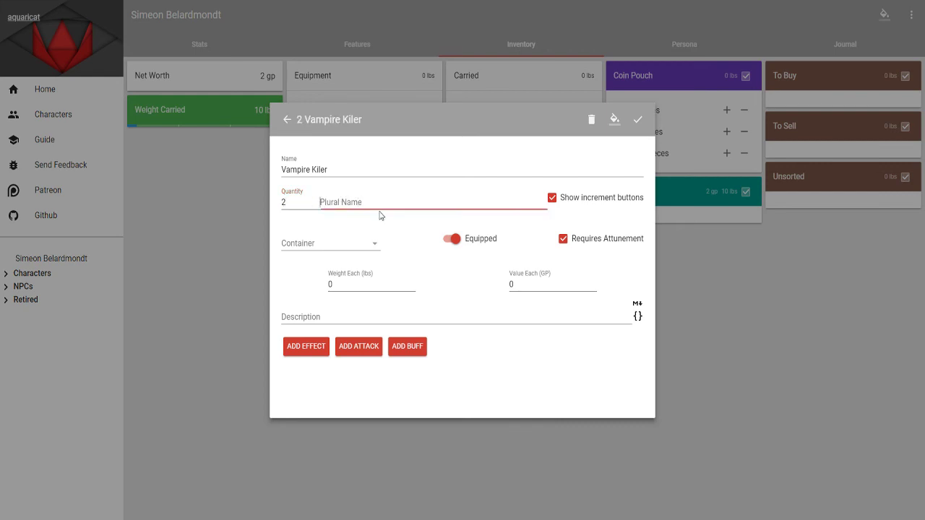
text(Vamp)
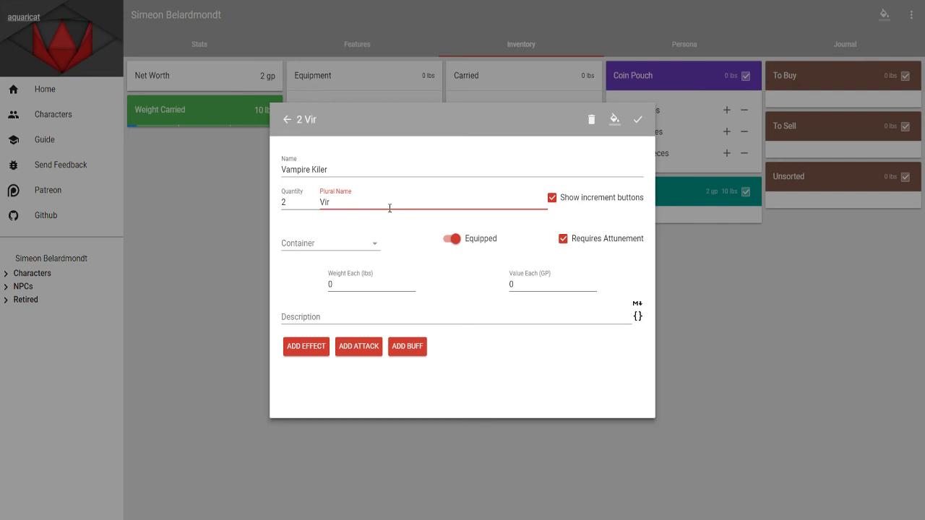
text(i)
key(BackSpace)
text(ampire Killers)
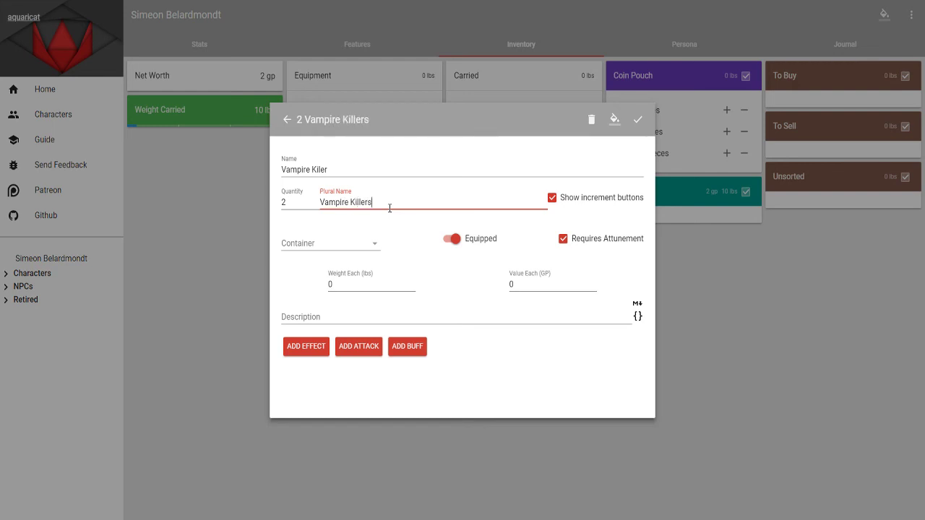
Disable the item's increment buttons and set its quantity back to 1.
click(552, 197)
click(295, 204)
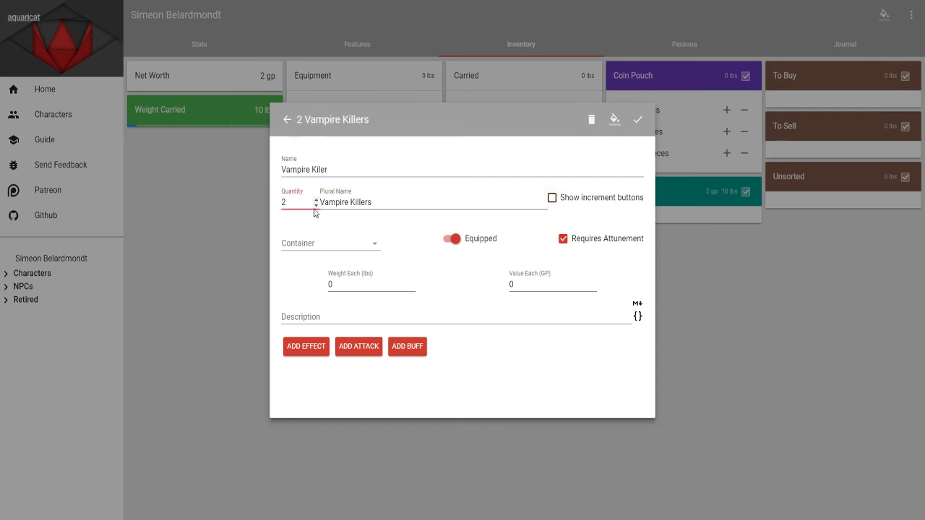
click(316, 205)
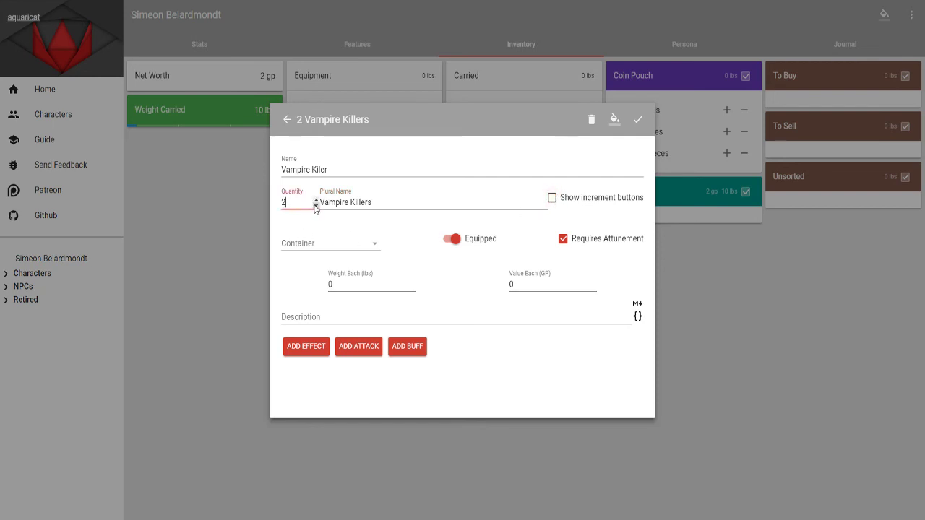
Set the item's weight to 0.5 lbs each, leaving it without a container.
click(325, 251)
click(465, 298)
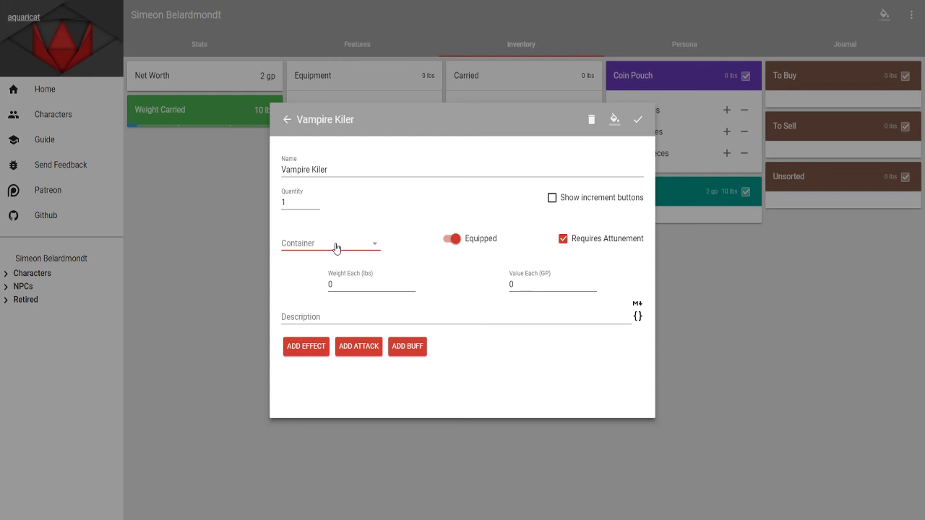
click(374, 288)
key(BackSpace)
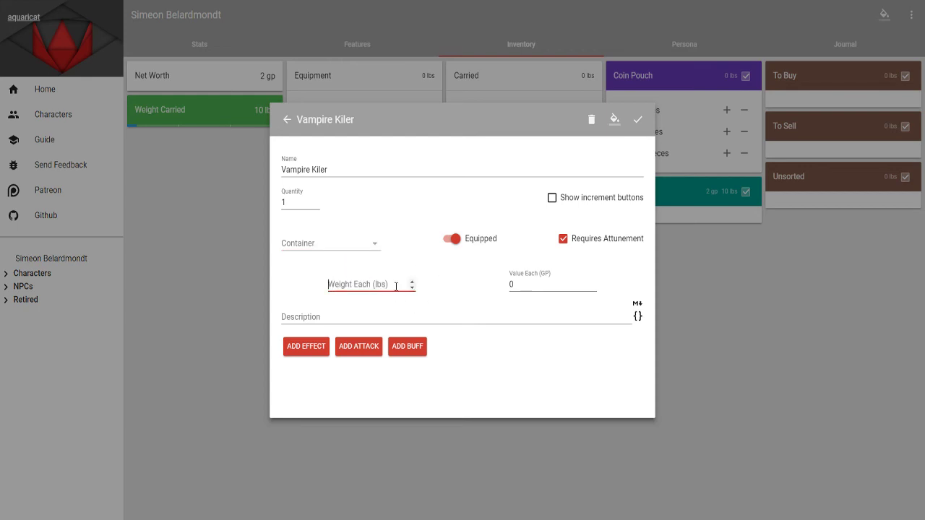
text(0.5)
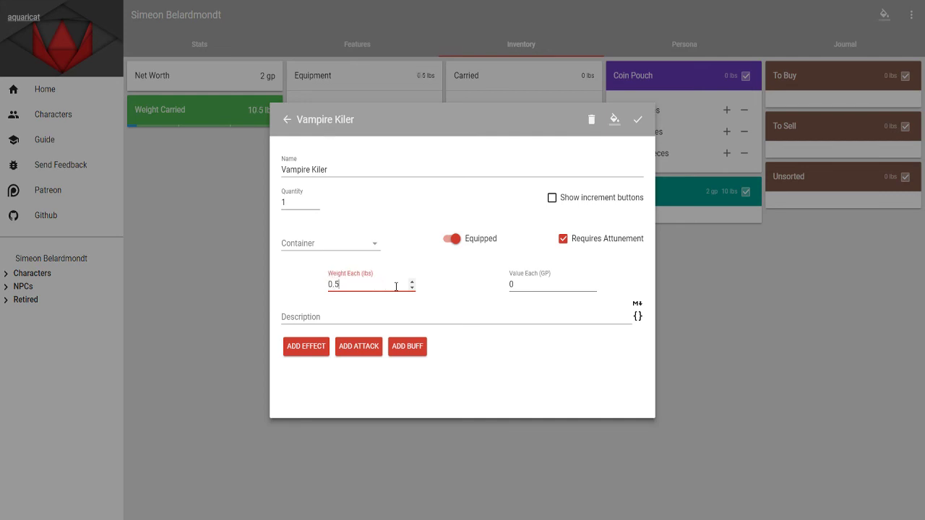
click(490, 291)
click(512, 287)
Start the item's description with "This magical whip has a particular hatred for vampires, and seems to snap of its own accord in their presence".
click(336, 320)
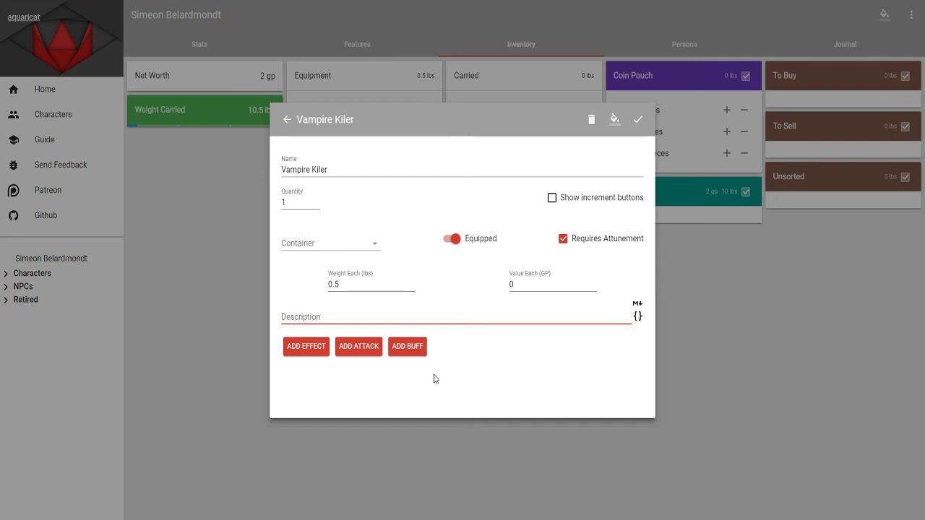
text(This w)
key(BackSpace)
text(magical whip has a )
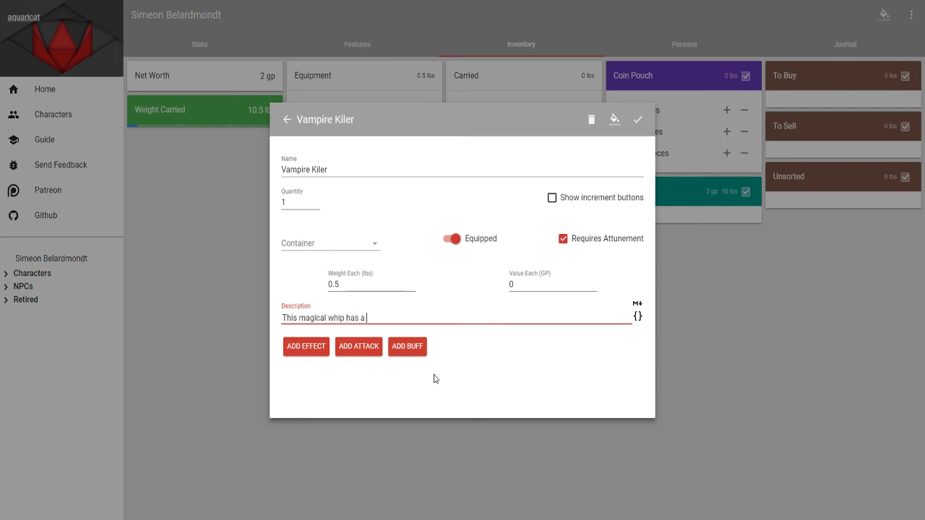
text(particular hatred for vampires, an)
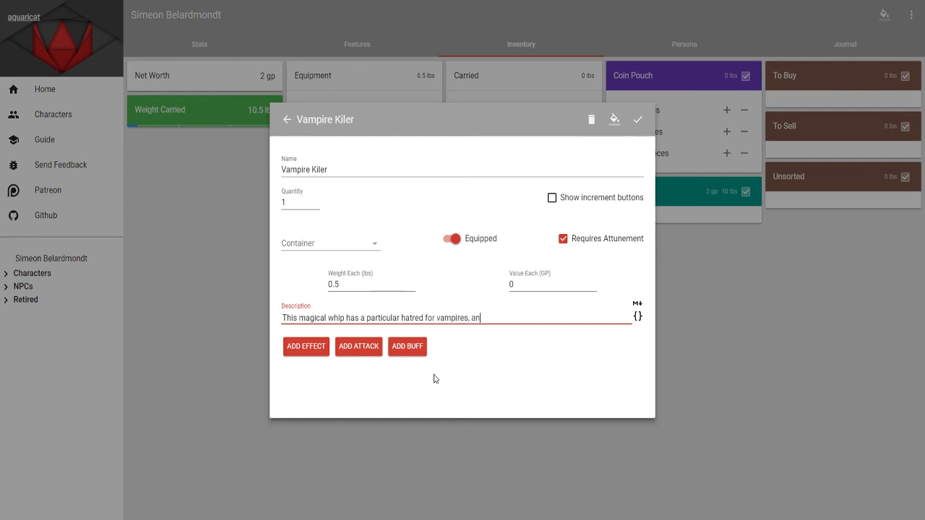
text(d seems to snap of it )
text( own )
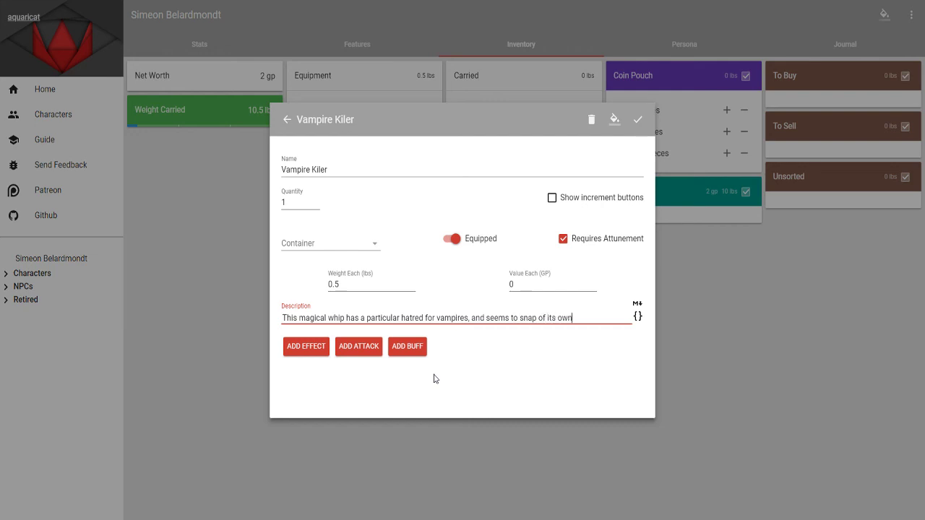
text(accord in their)
text(ence)
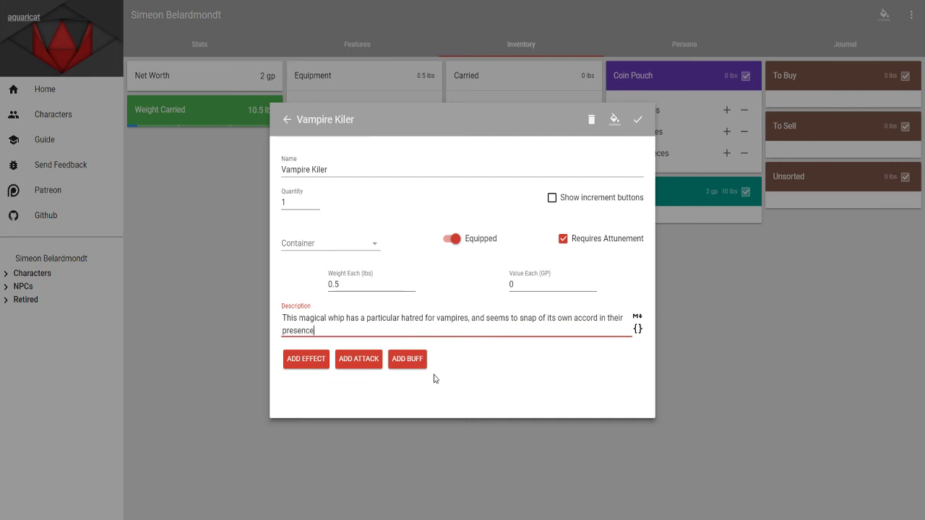
Continue the description with ", slashing through their protections and flaying their unlife from them. Passed down among" the character's family "for generations.".
text(, slashing through their protections and )
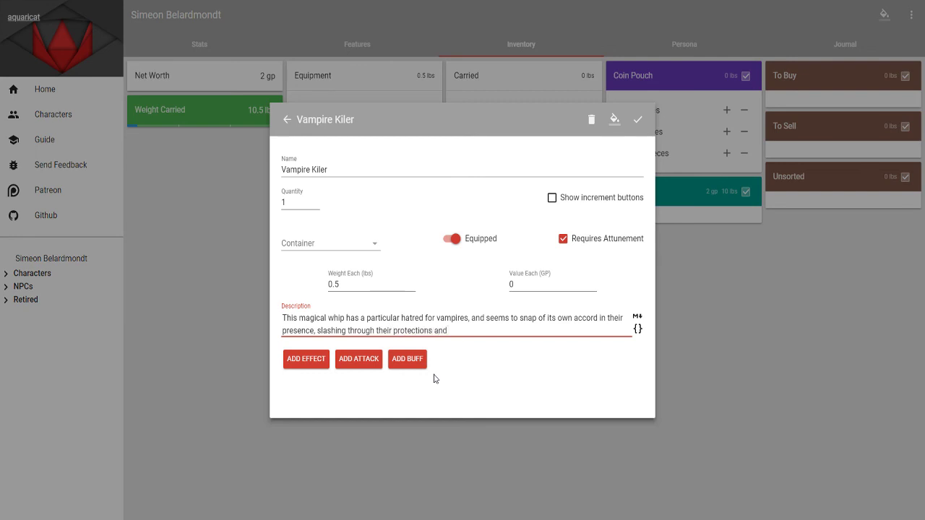
text(flaying their unlife from)
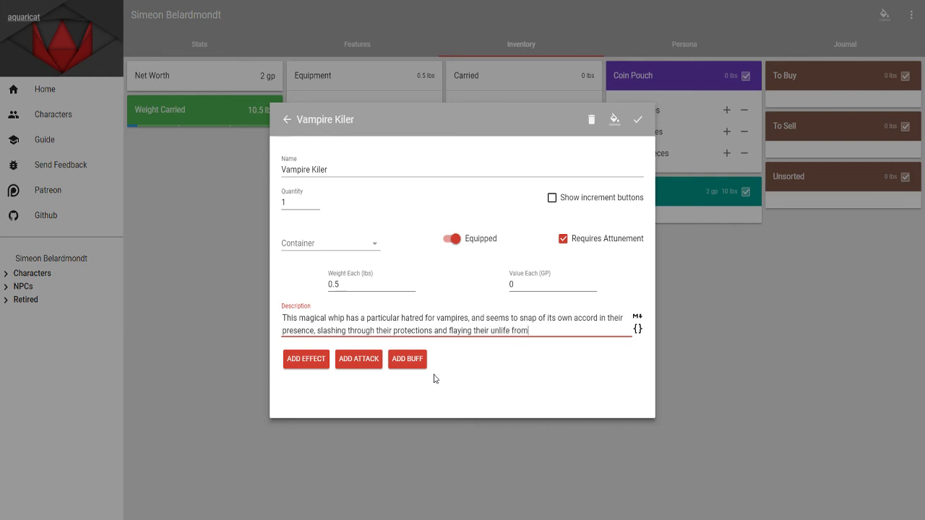
text( them.  Passed down ma)
key(BackSpace)
key(BackSpace)
text(among the Bel)
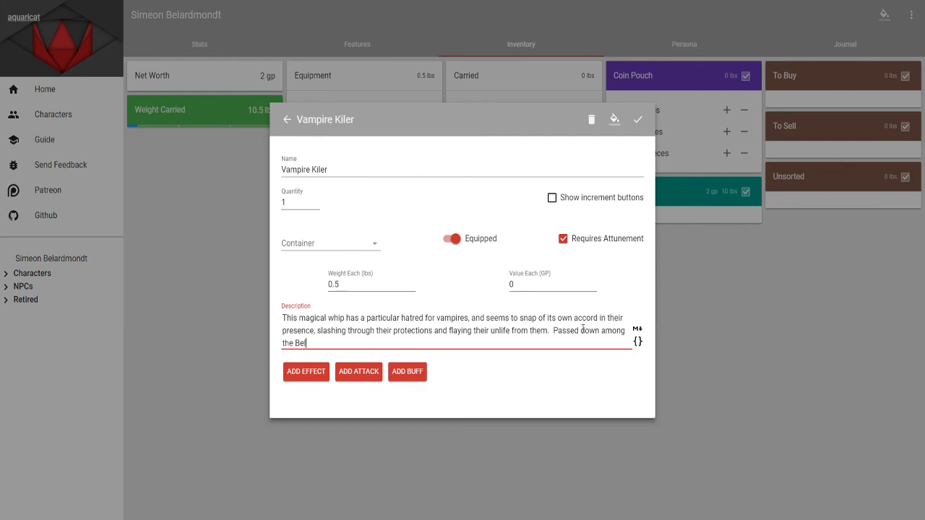
text(ardmondt family for generations.)
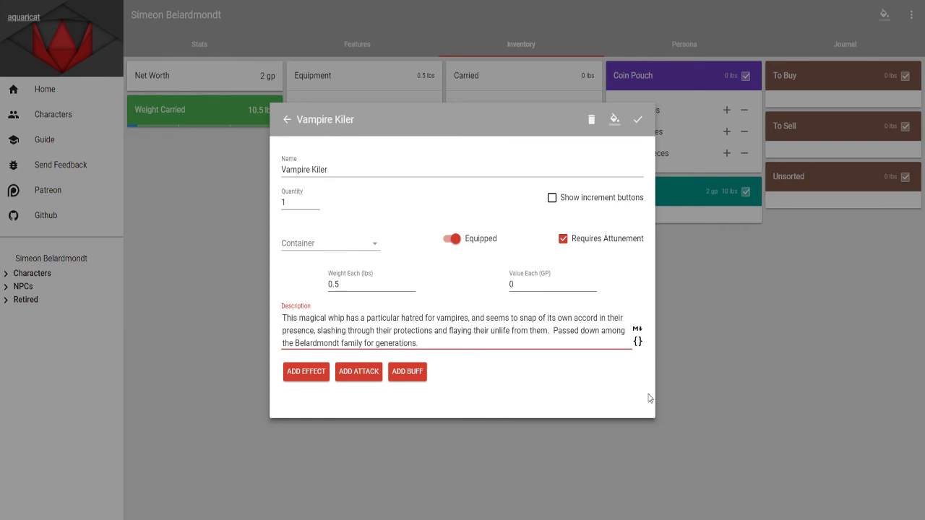
Correct the spelling of the item's name to "Vampire Killer".
click(543, 398)
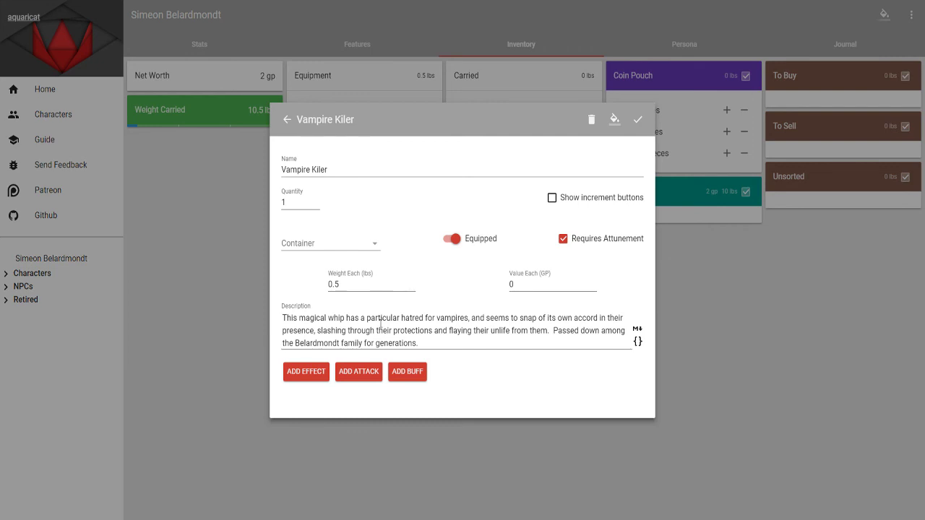
click(316, 170)
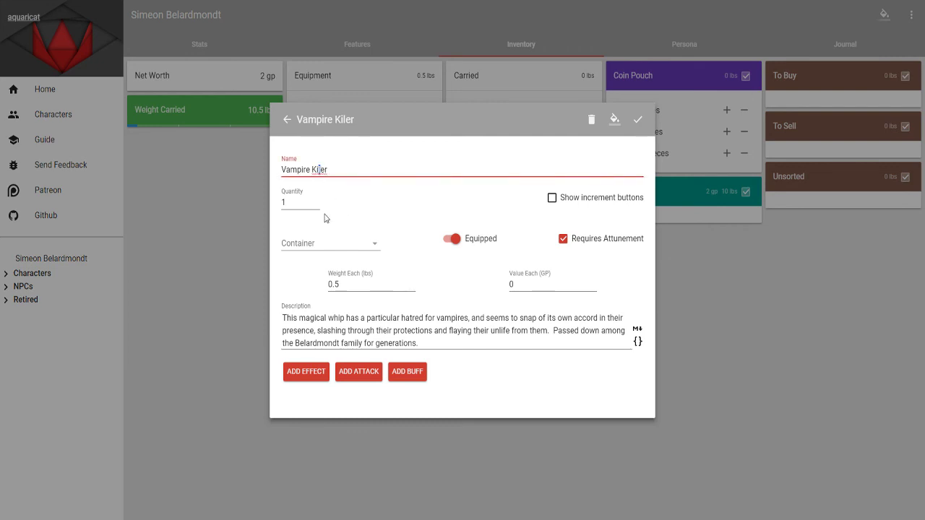
text(l)
click(479, 396)
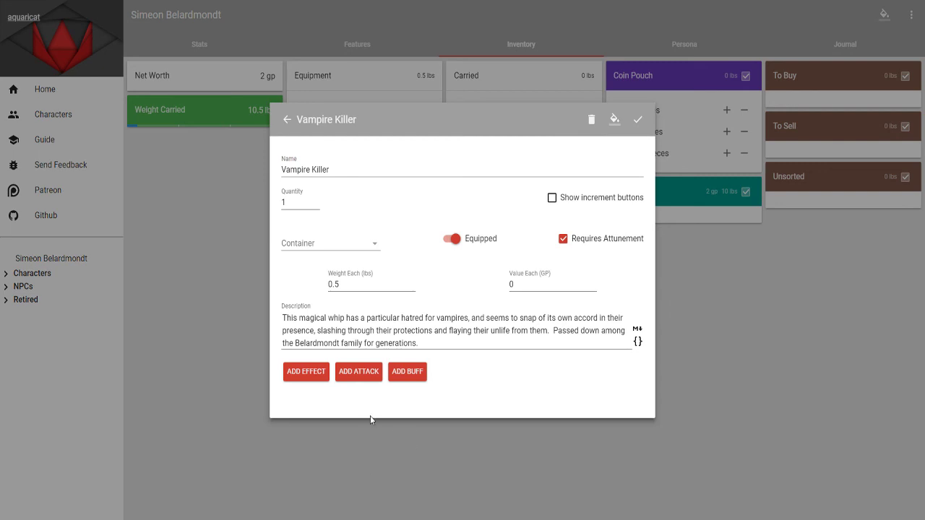
Add an attack to the Vampire Killer item and go to the attack's details.
click(359, 372)
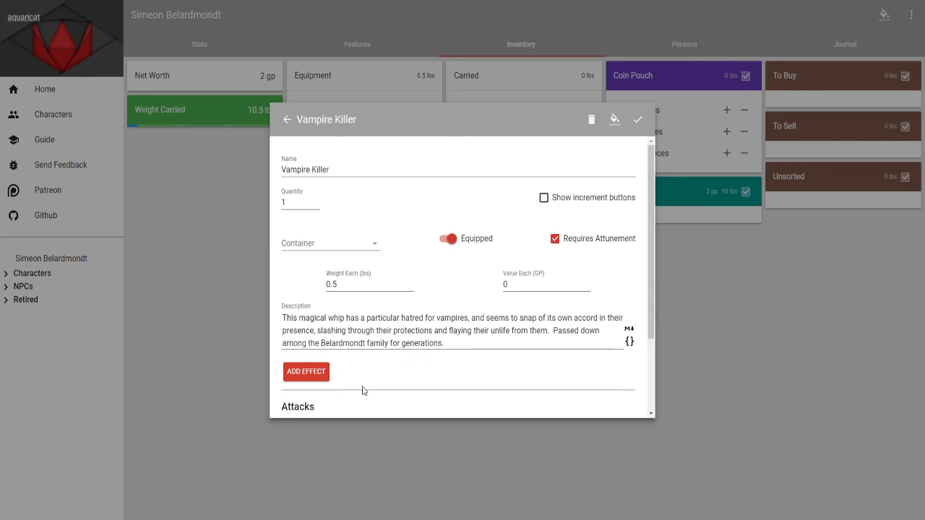
scroll(363, 389, down, 2)
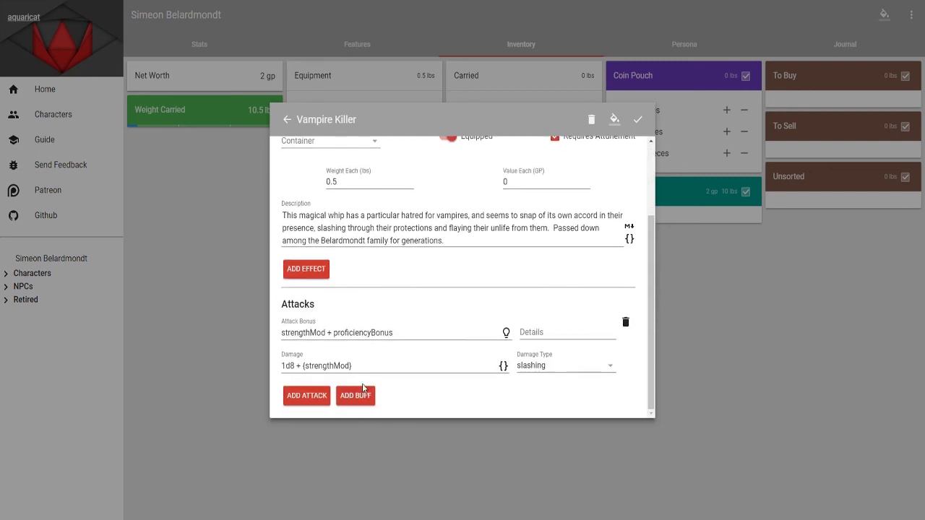
click(310, 334)
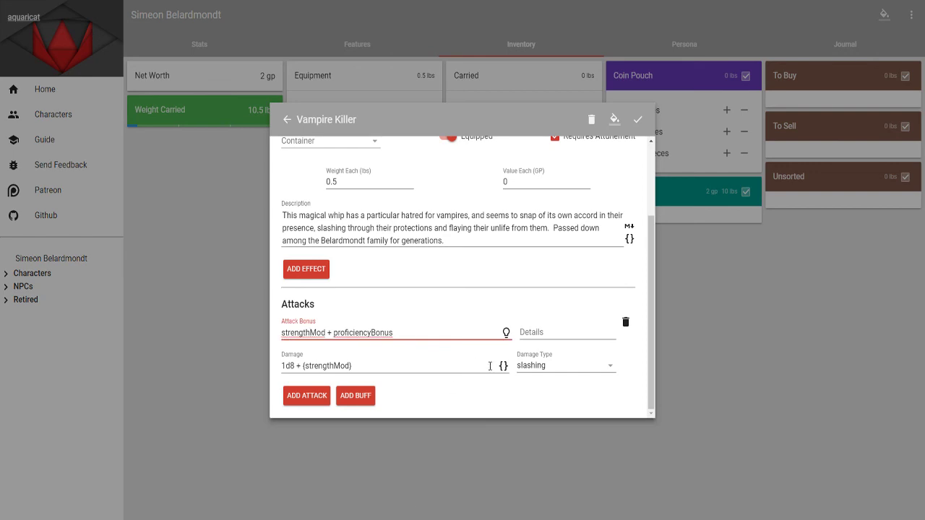
key(Tab)
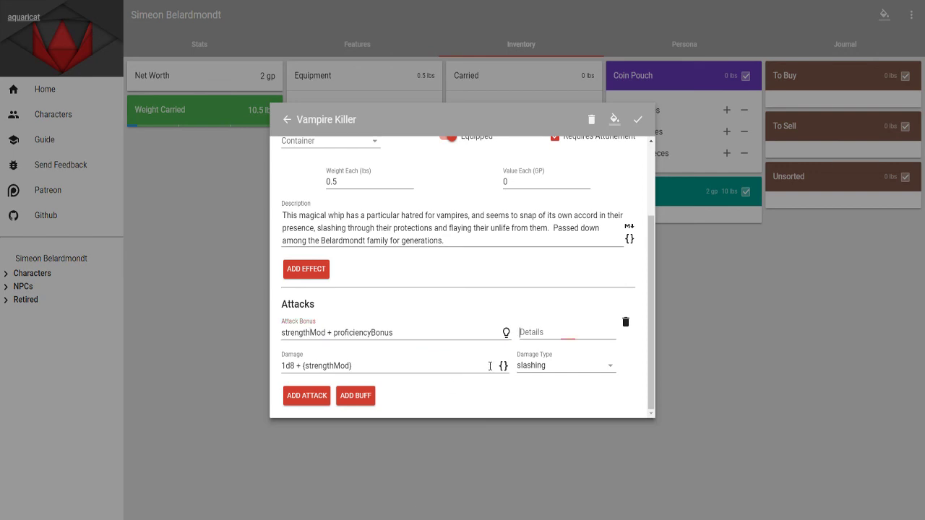
text(finese)
key(BackSpace)
key(BackSpace)
key(BackSpace)
text(esse)
key(BackSpace)
key(BackSpace)
key(BackSpace)
key(BackSpace)
key(BackSpace)
key(BackSpace)
key(BackSpace)
text(finesse)
key(BackSpace)
key(BackSpace)
key(BackSpace)
key(BackSpace)
key(BackSpace)
key(BackSpace)
key(BackSpace)
key(Tab)
Set the attack's details to "finesse, reach 10ft".
click(558, 330)
text(finesse, reach)
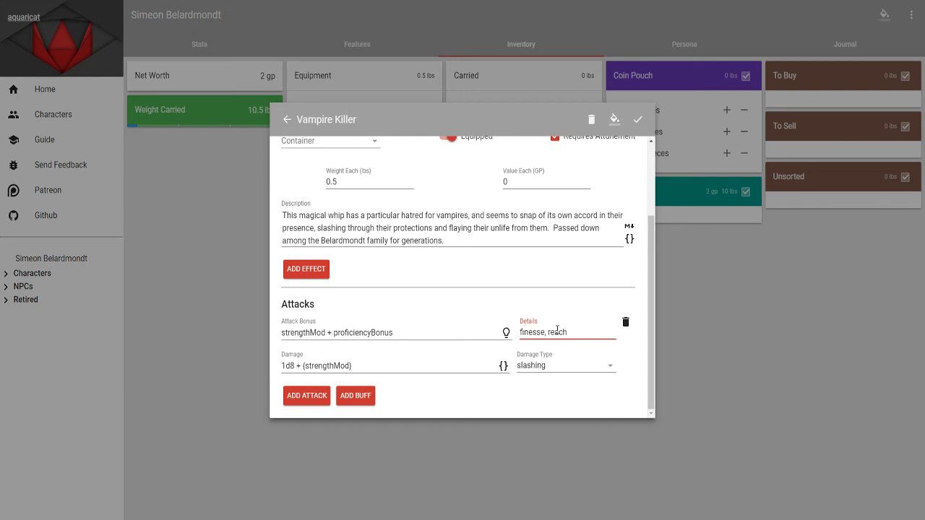
text( 10ft.)
Replace the strength term so the attack bonus formula is "max(strengthMod, dexterityMod) + proficiencyBonus".
click(304, 333)
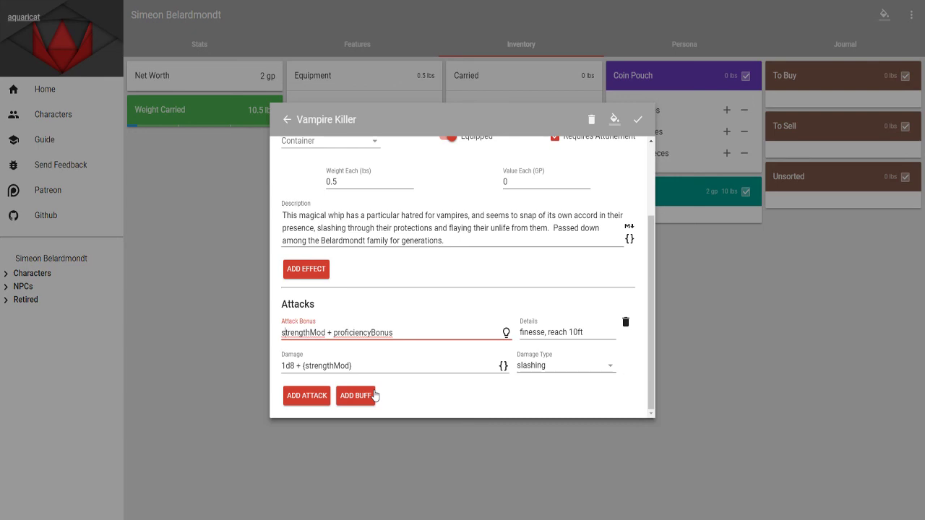
key(Left)
key(shift+Right)
key(shift+Right)
key(shift+Right)
key(shift+Right)
key(shift+Right)
key(shift+Right)
key(shift+Right)
key(shift+Right)
key(shift+Right)
key(shift+Right)
key(shift+Right)
text(max)
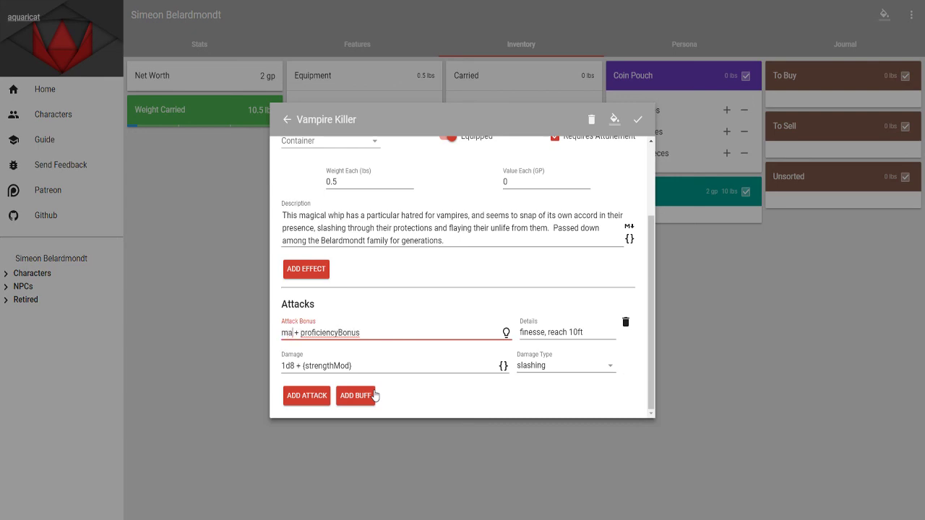
text(()
text(strength)
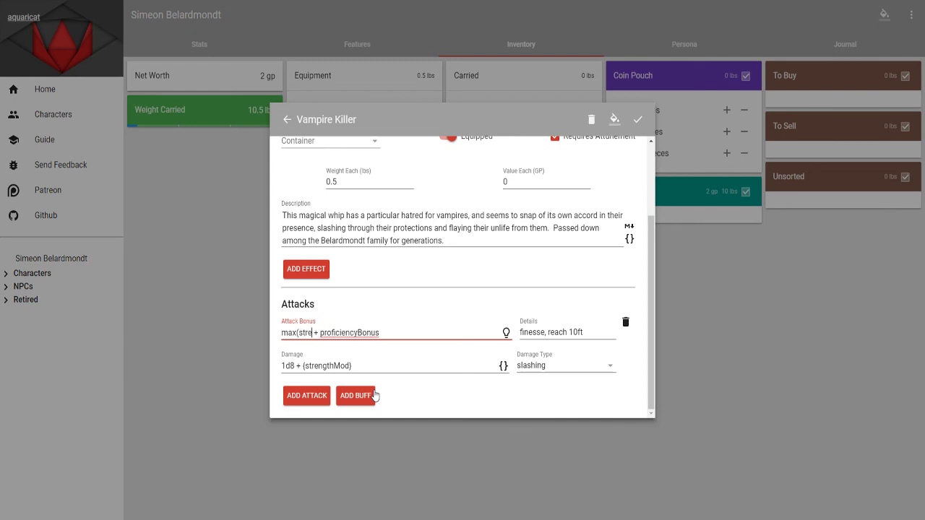
text(Mod)
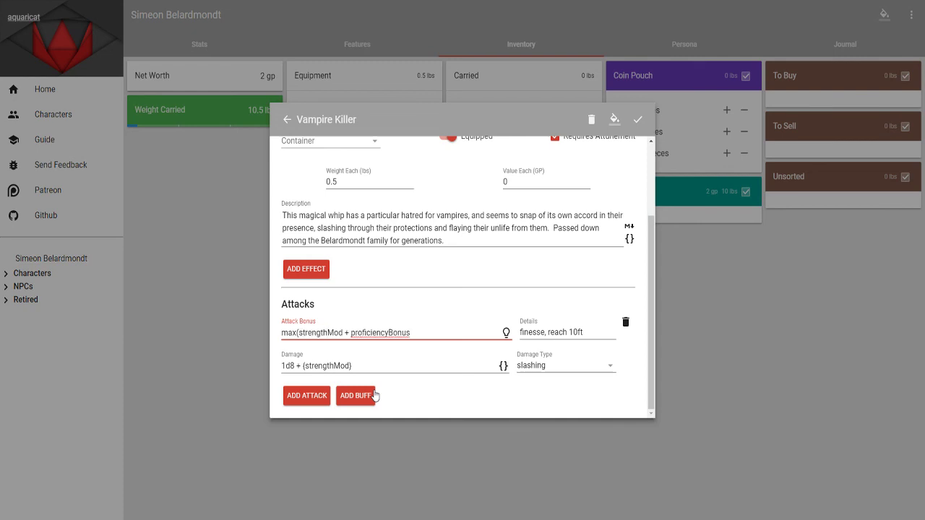
text(, dext)
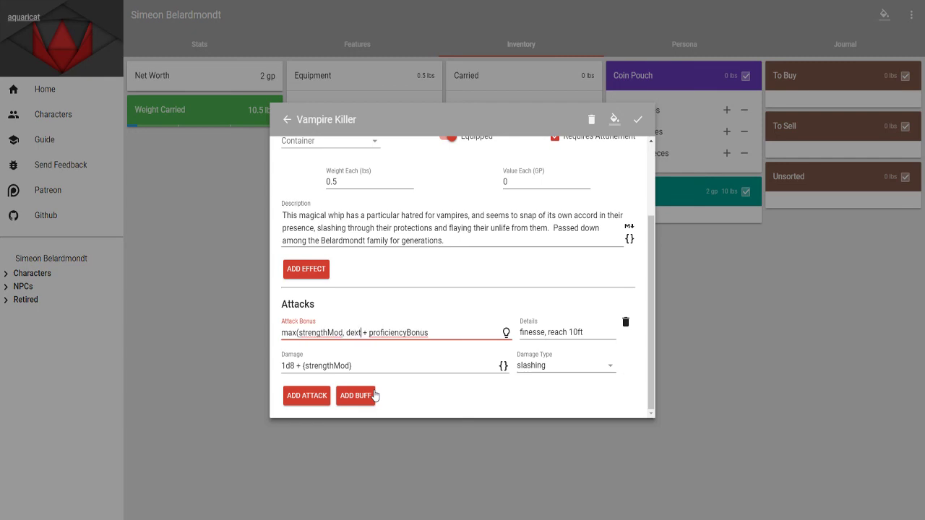
text(erityMod)
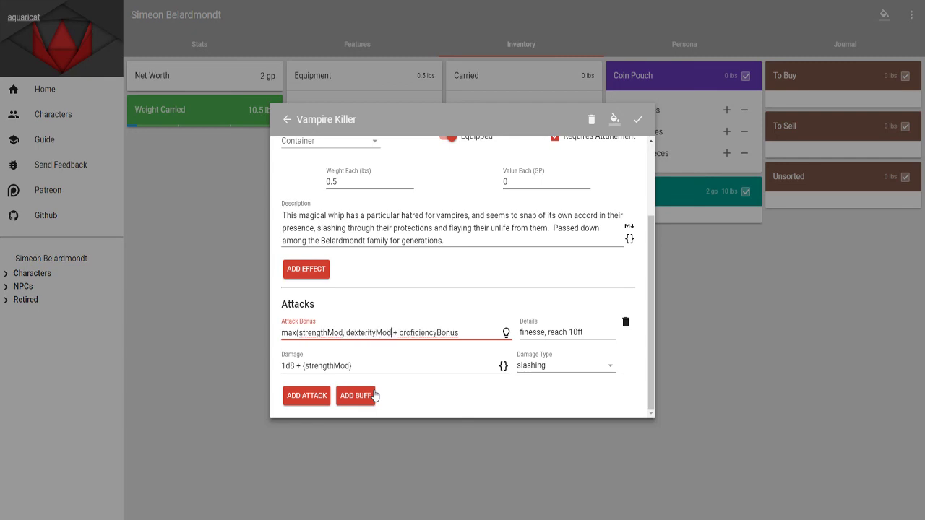
text())
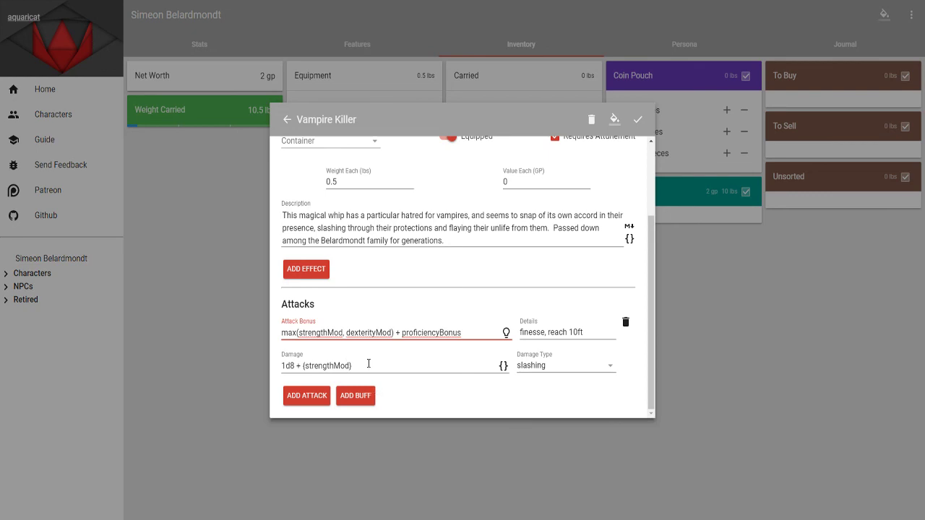
click(315, 332)
click(372, 333)
click(294, 333)
Change the attack's damage formula to "1d4 + {max(strengthMod, dexterityMod)}".
click(303, 366)
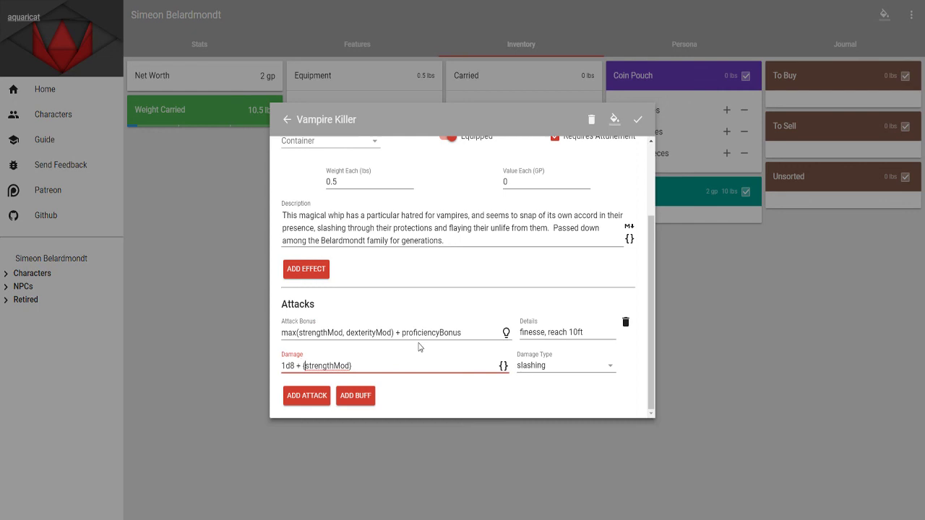
text(max)
key(ctrl+Right)
text(, dext)
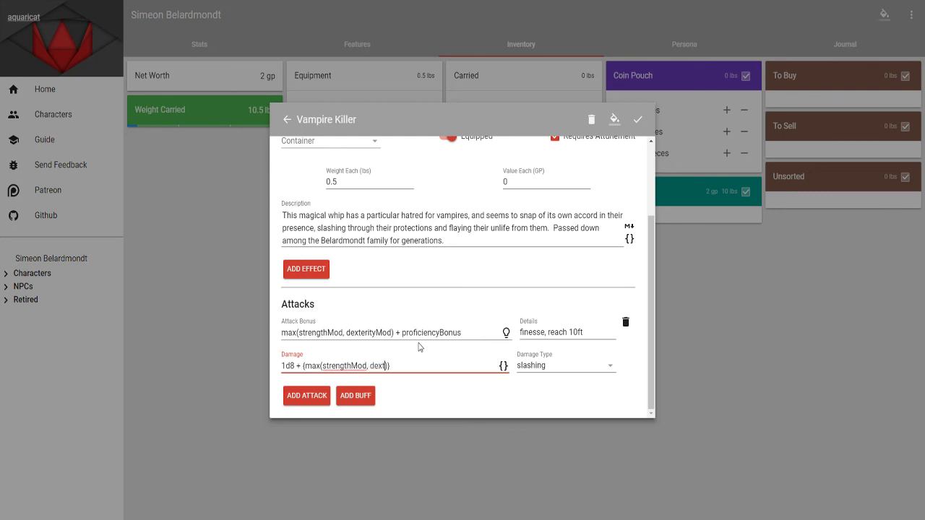
text(erityMod)
key(Right)
key(Right)
key(Delete)
text(4)
click(443, 394)
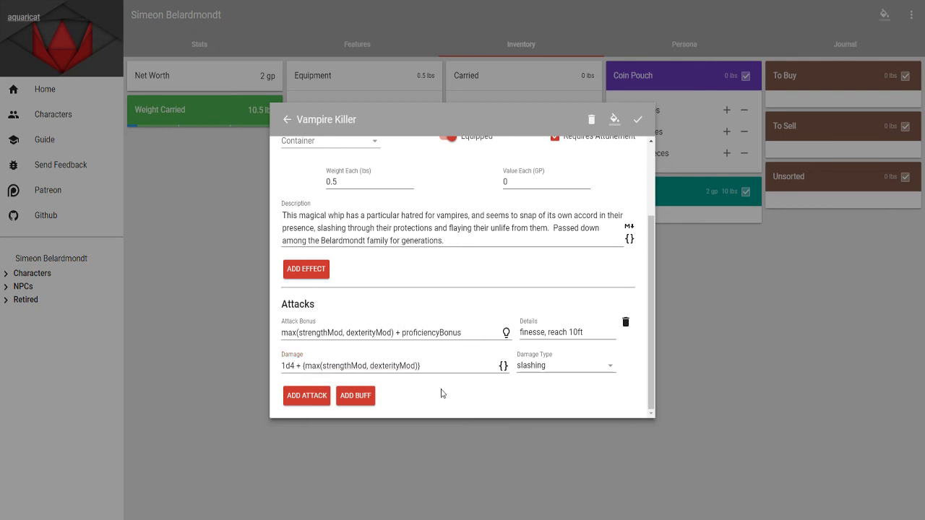
Add a new effect to the item, leave it blank, and return to the item's attack settings.
click(309, 276)
click(307, 208)
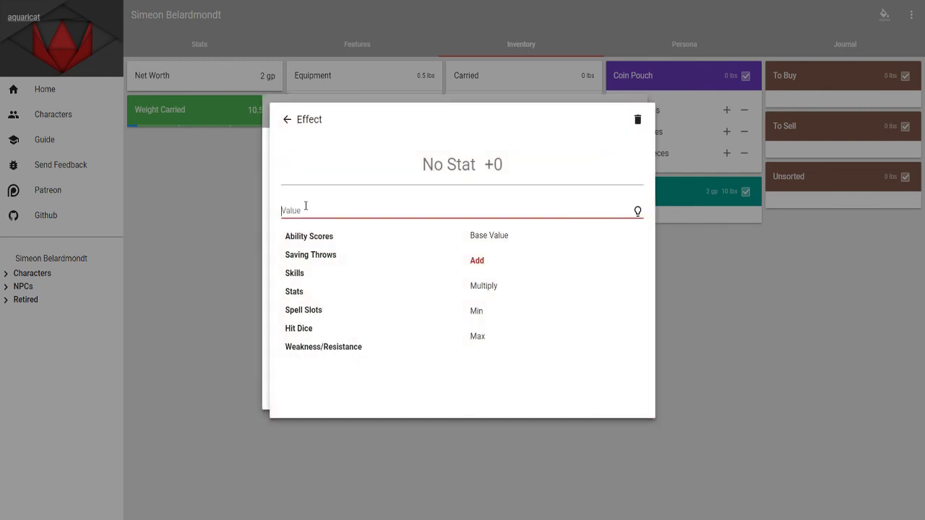
click(287, 119)
scroll(330, 374, down, 2)
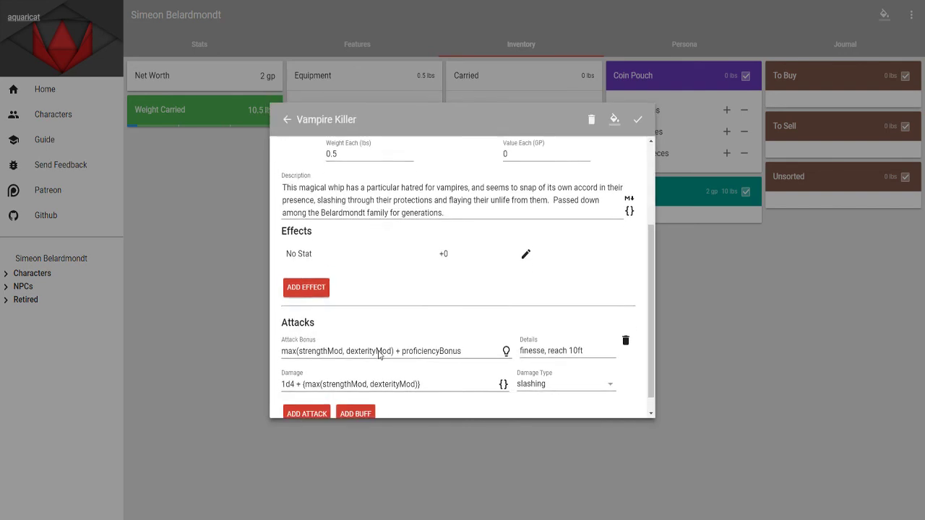
Append "+ 2" to both the attack bonus and the damage formulas of the whip's attack.
click(463, 334)
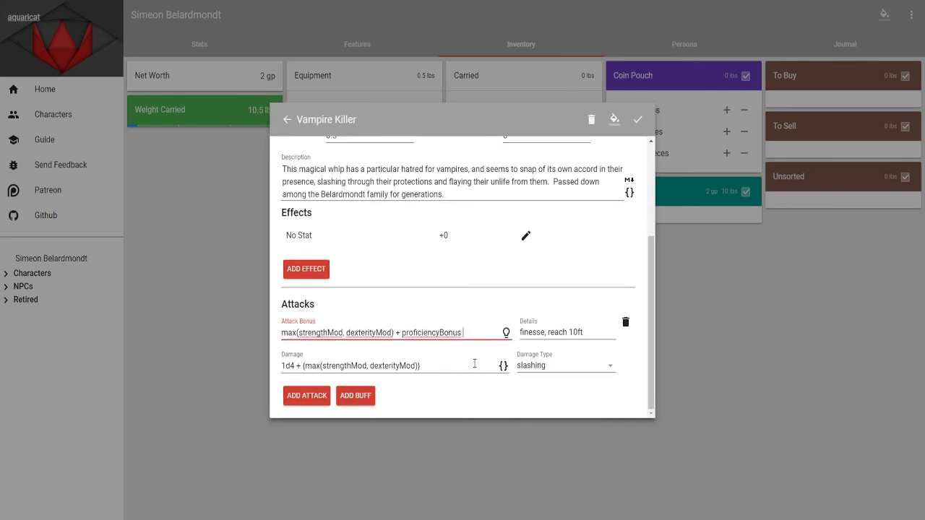
text(+ 2)
click(474, 363)
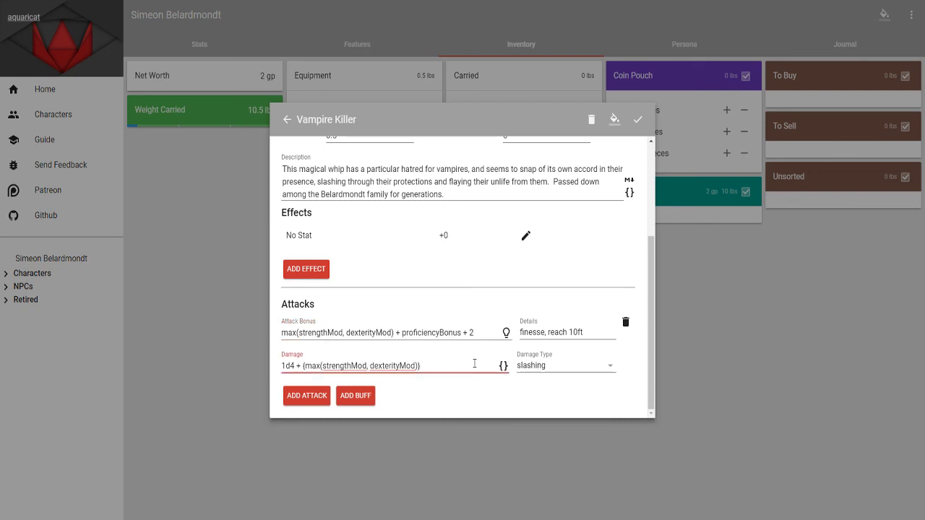
text(+ 2)
Set the item's blank effect to Resistance against Necrotic damage.
click(523, 238)
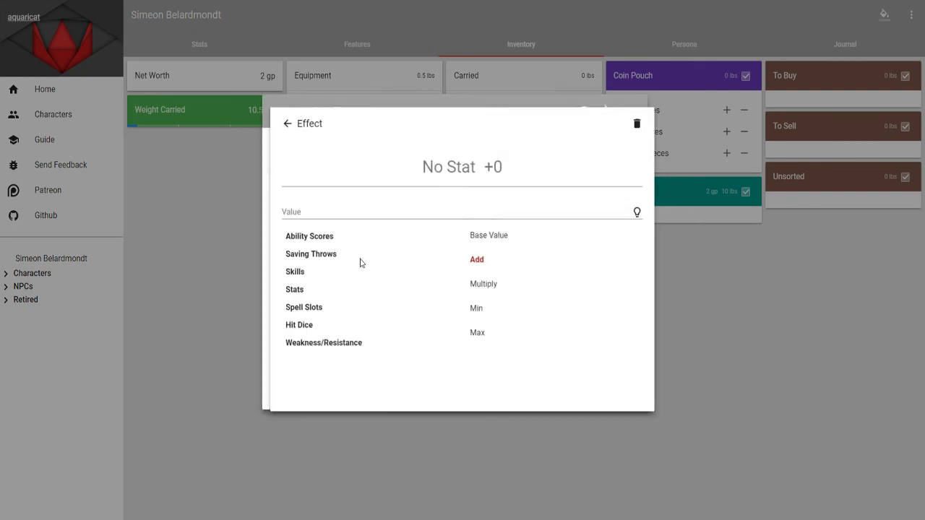
click(337, 211)
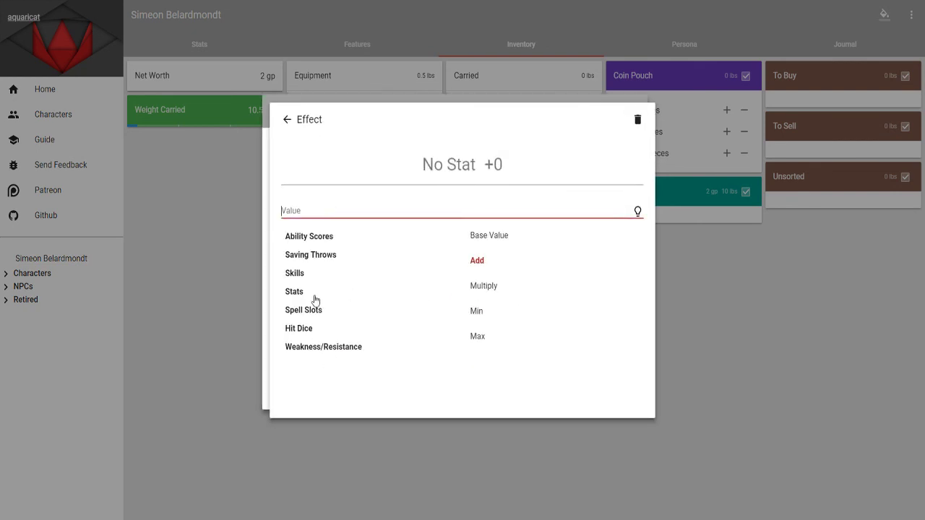
click(312, 352)
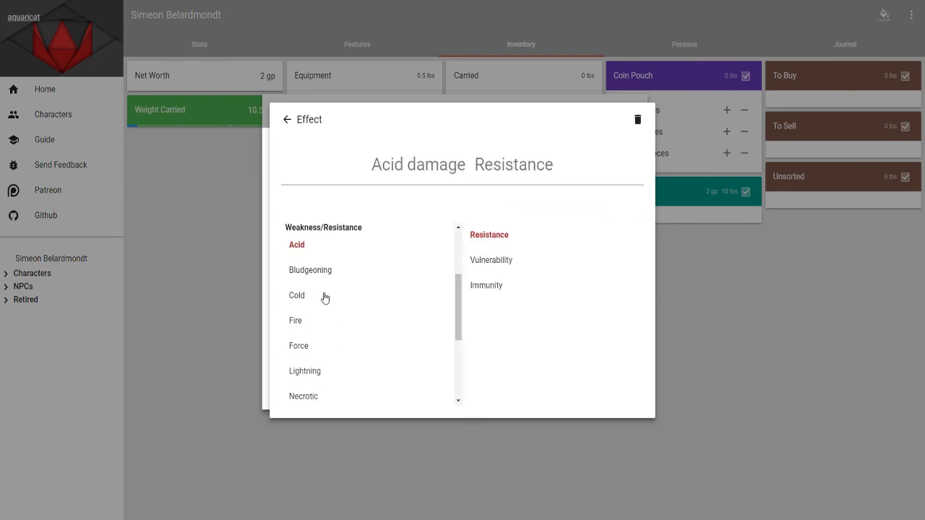
scroll(316, 306, down, 1)
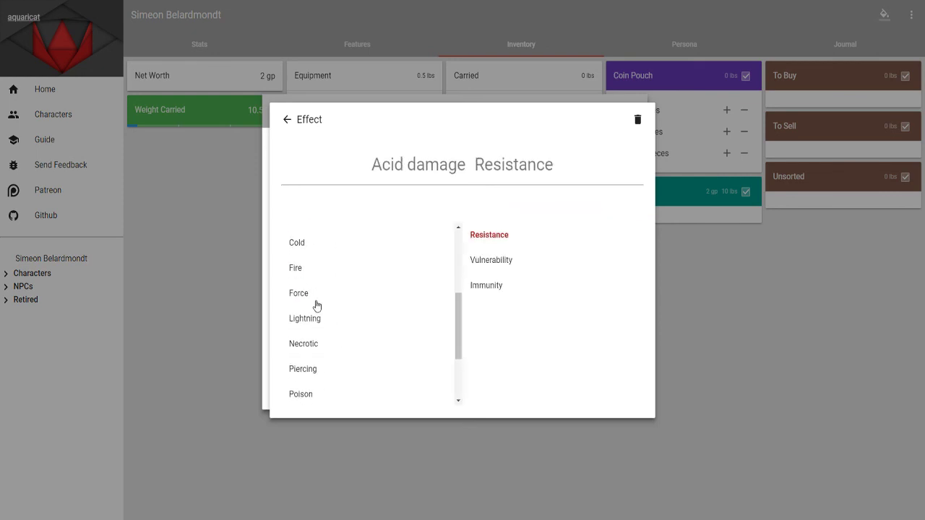
click(319, 343)
click(499, 240)
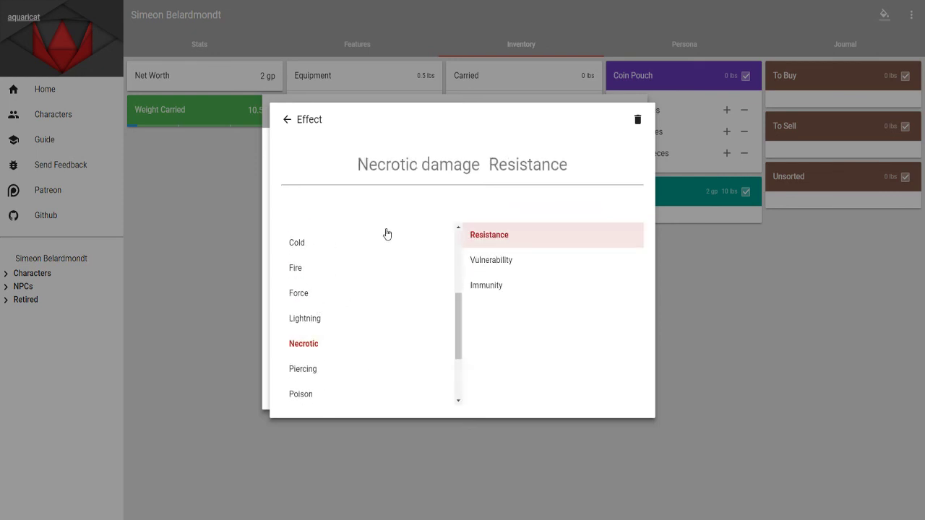
click(288, 122)
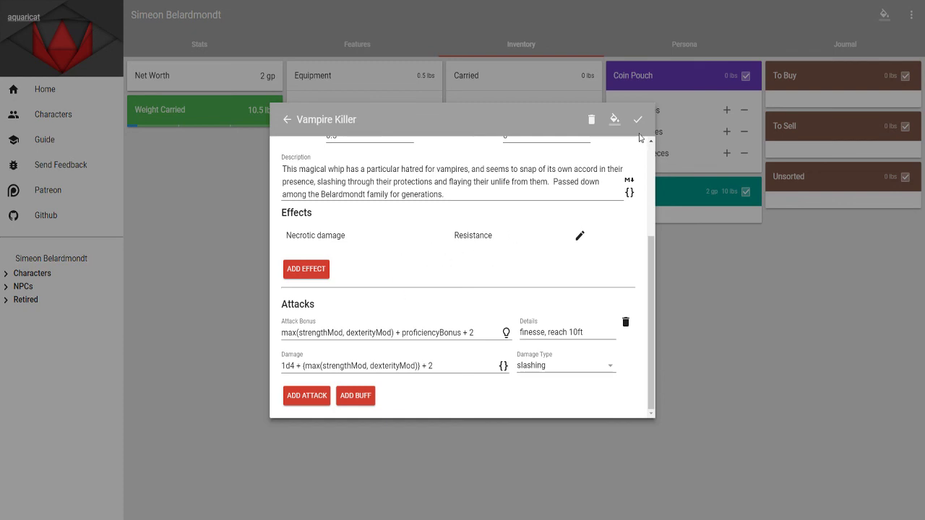
Colour the Vampire Killer item red, finish editing it and close its details.
click(614, 119)
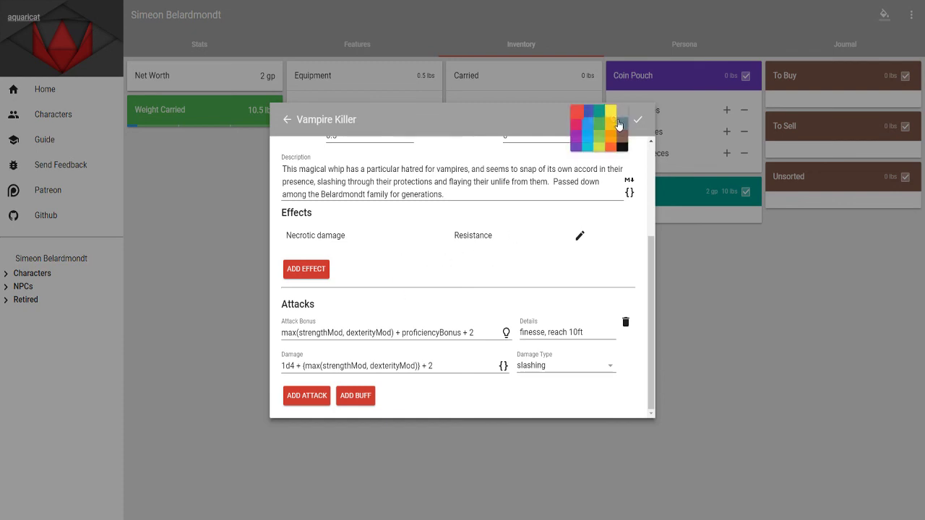
click(577, 121)
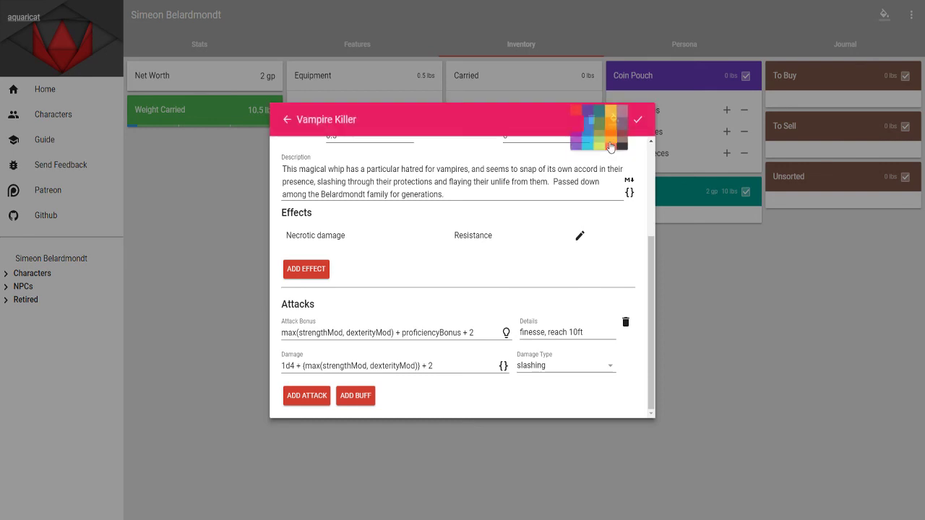
click(638, 123)
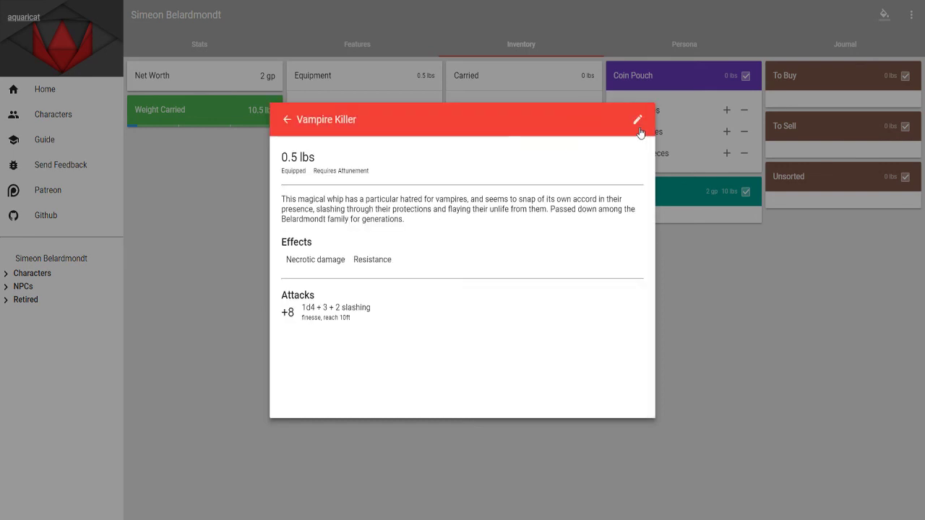
click(728, 351)
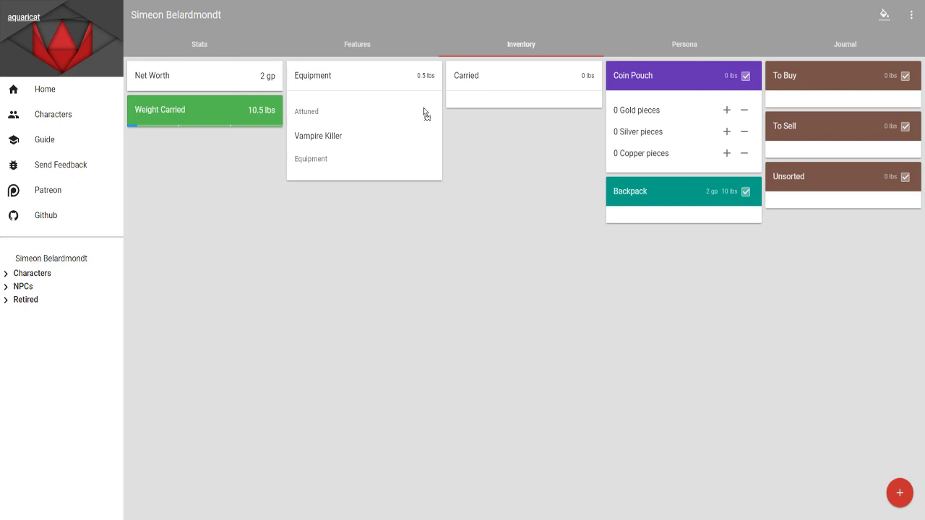
Move Vampire Killer from Equipment to Carried, on to To Buy, and back to Equipment.
drag(486, 100, 487, 101)
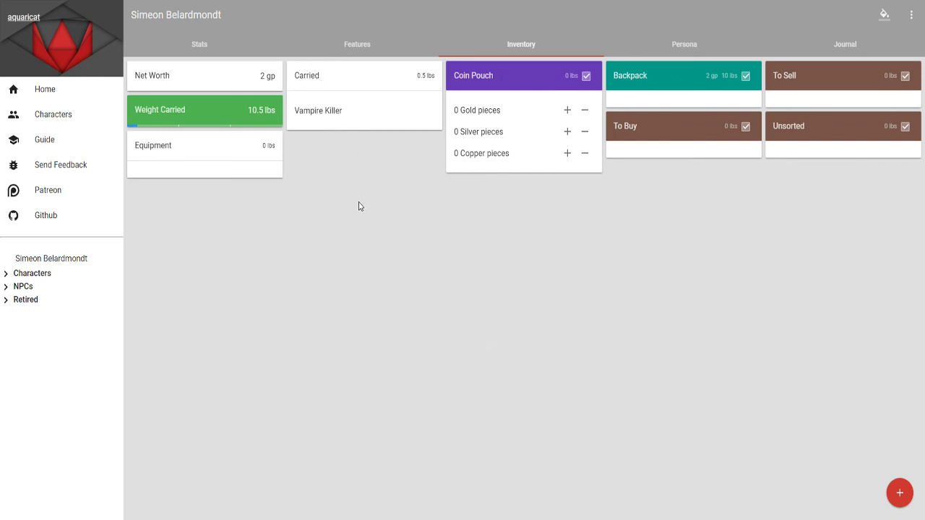
drag(636, 98, 652, 168)
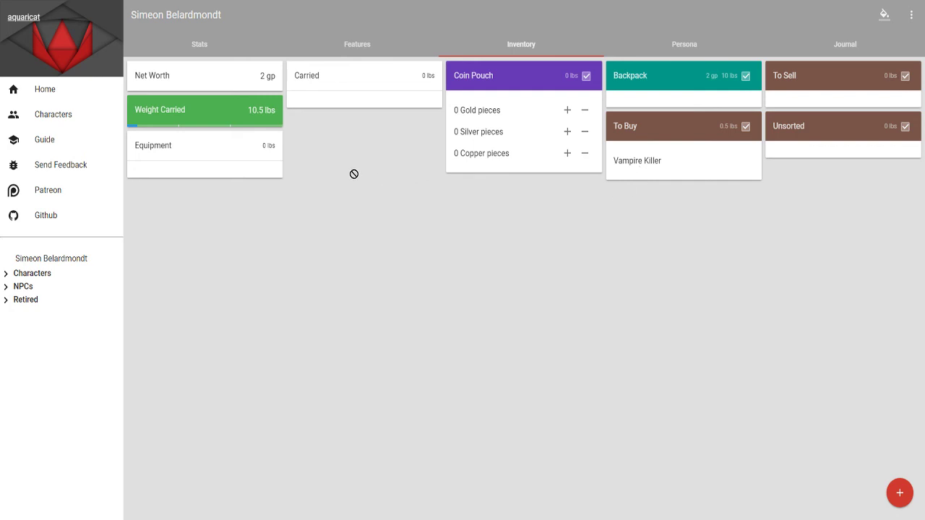
drag(187, 162, 184, 170)
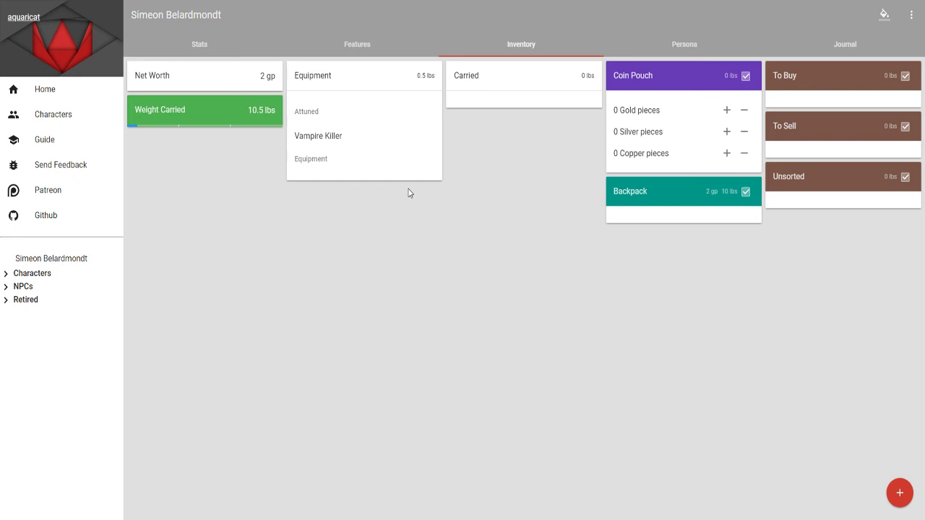
Check Vampire Killer's attack and item details among the features, and its Necrotic resistance in the character's stats.
click(354, 44)
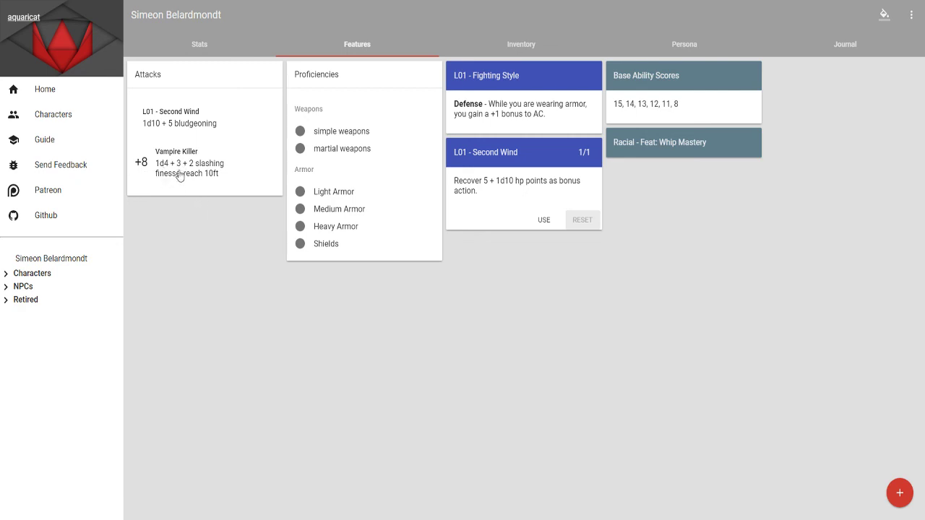
click(180, 177)
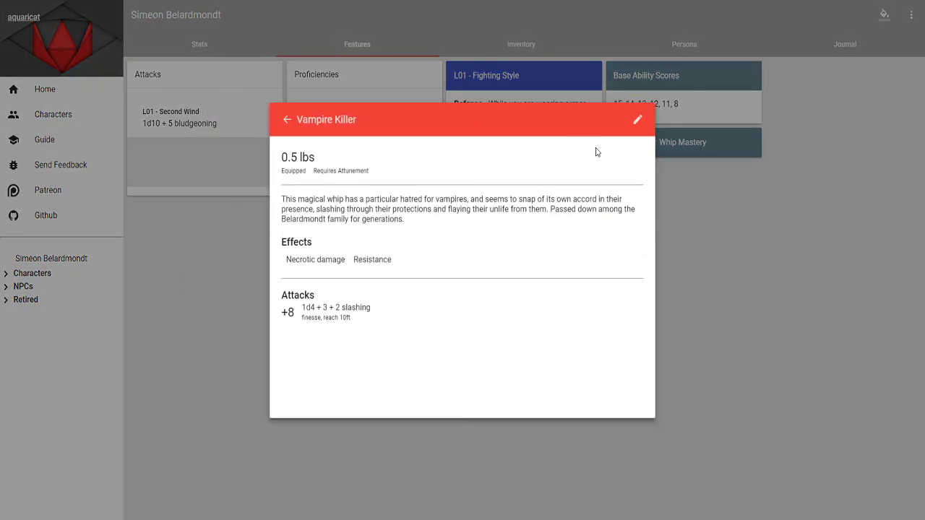
click(700, 287)
click(197, 44)
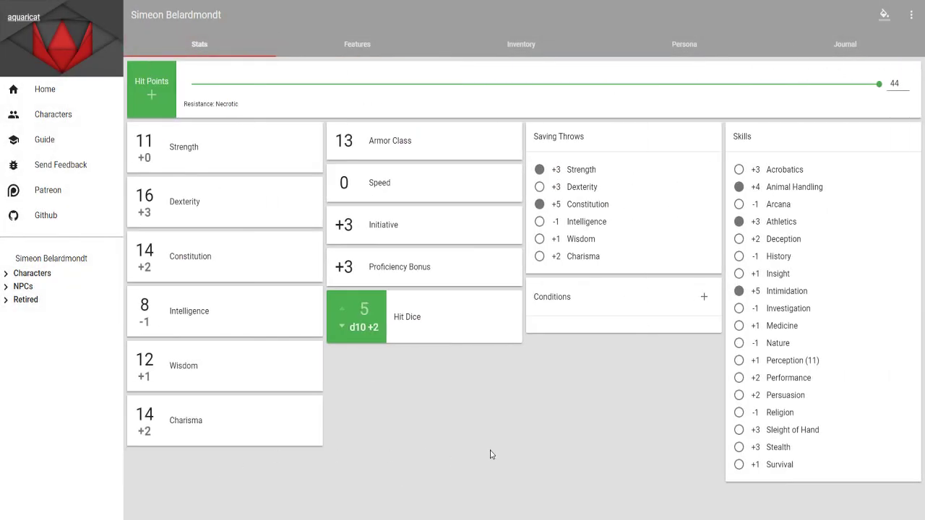
click(353, 49)
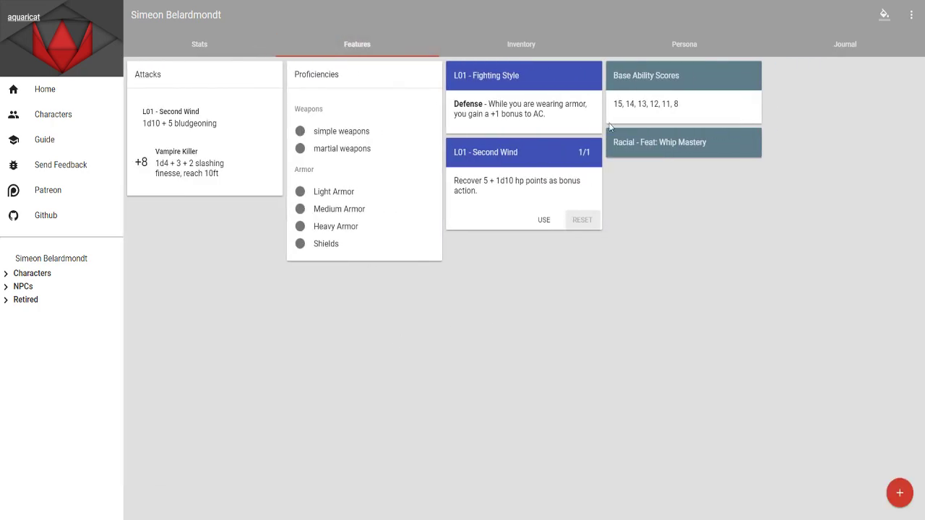
Add a Longsword from the item library to the inventory, searching for "long", and move it from Carried to Equipment.
click(539, 53)
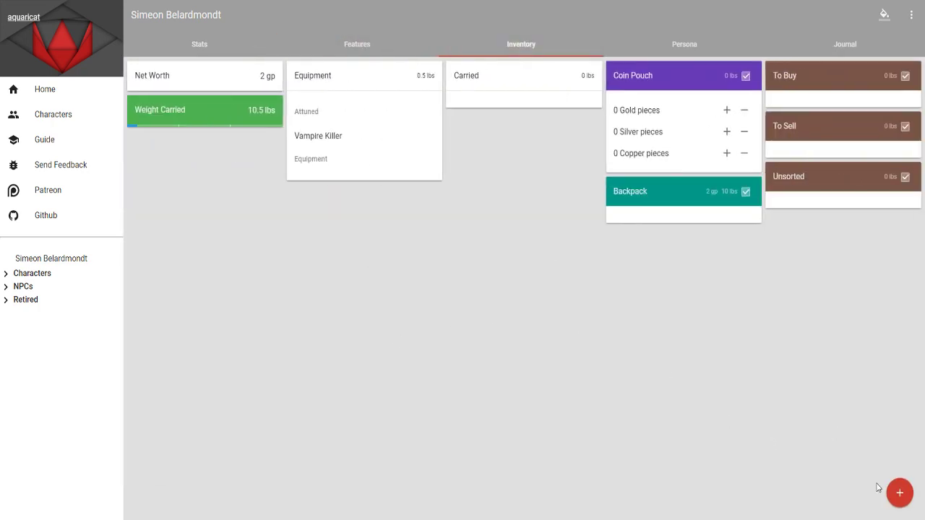
click(899, 493)
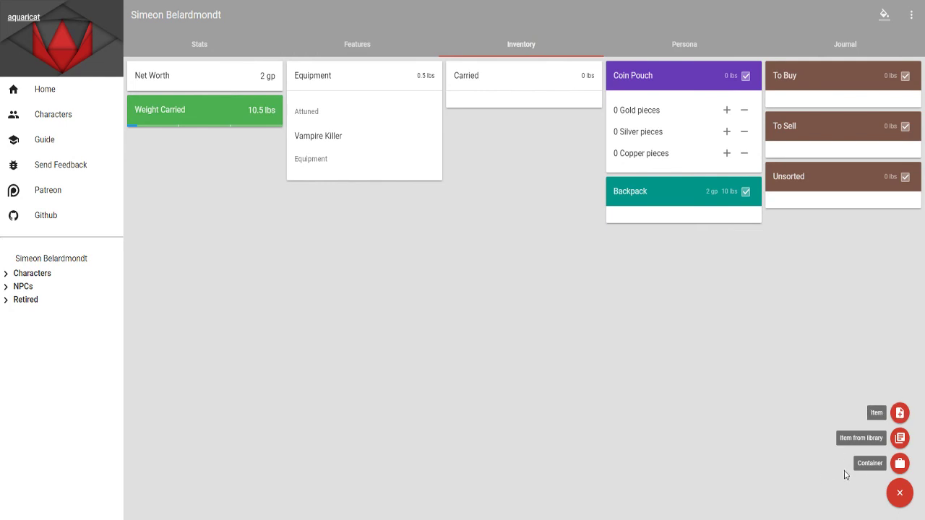
click(901, 438)
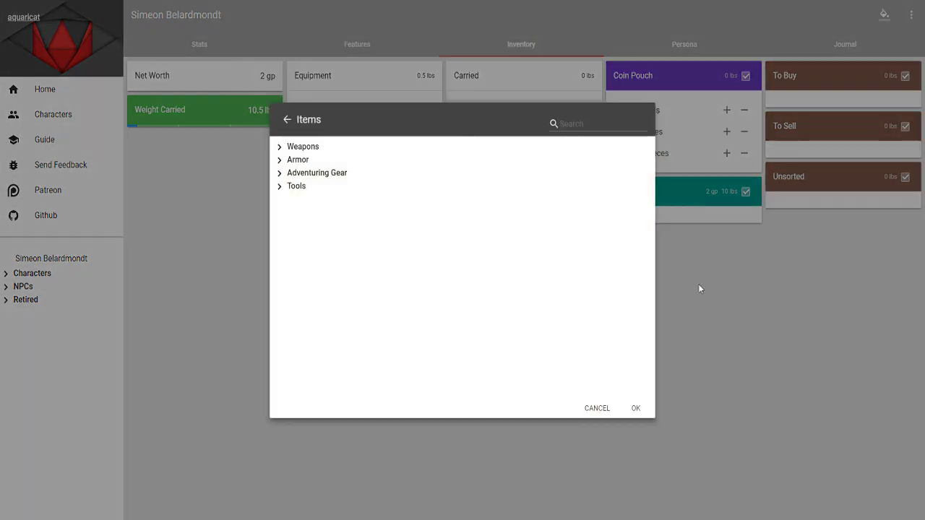
click(597, 123)
text(long)
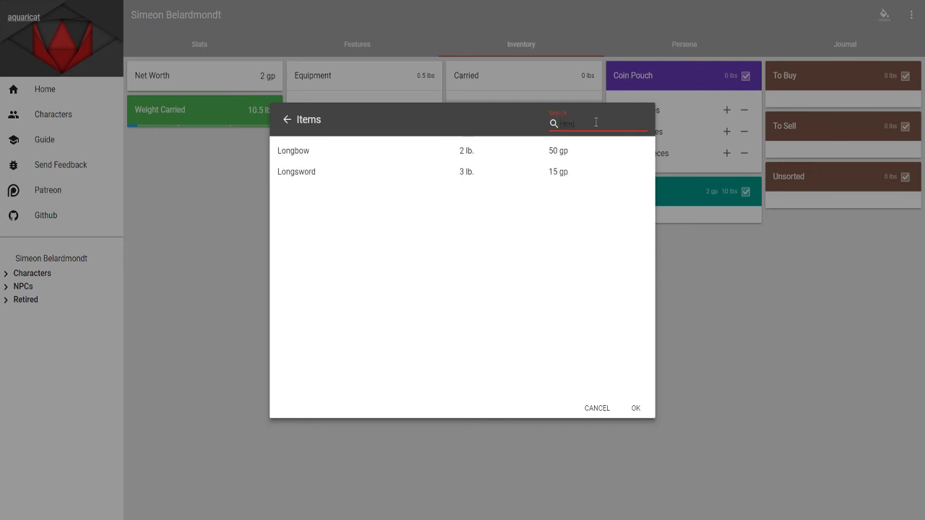
click(311, 174)
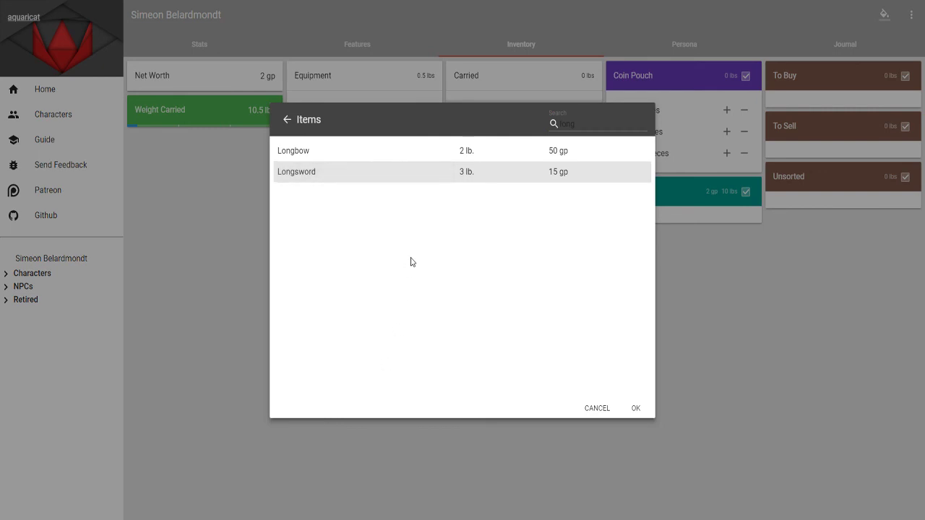
click(631, 410)
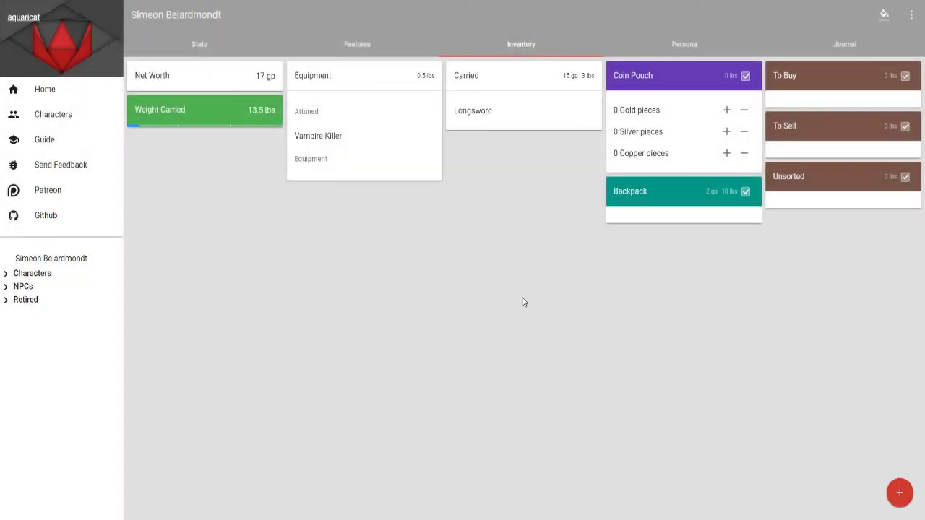
drag(489, 114, 340, 188)
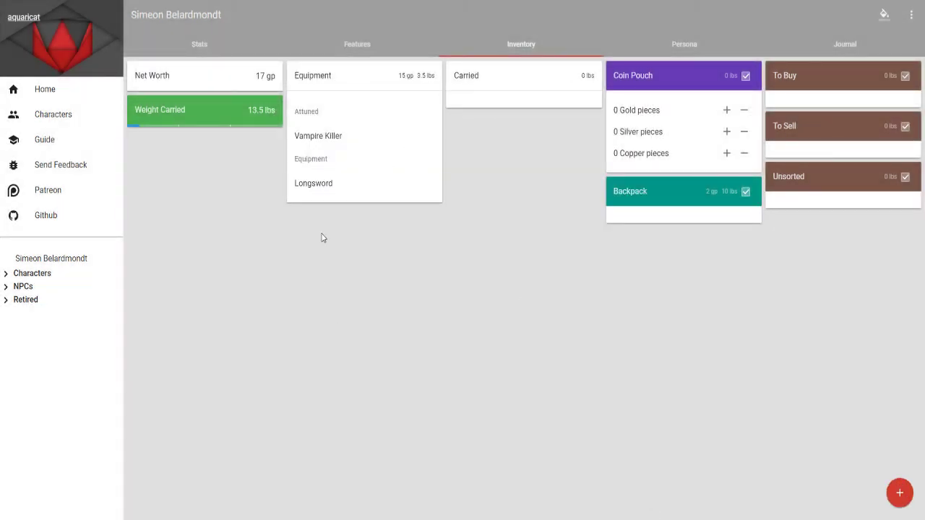
Examine the Longsword's item settings and attack formulas, Vampire Killer's details, and the character's attack list.
click(310, 181)
click(638, 120)
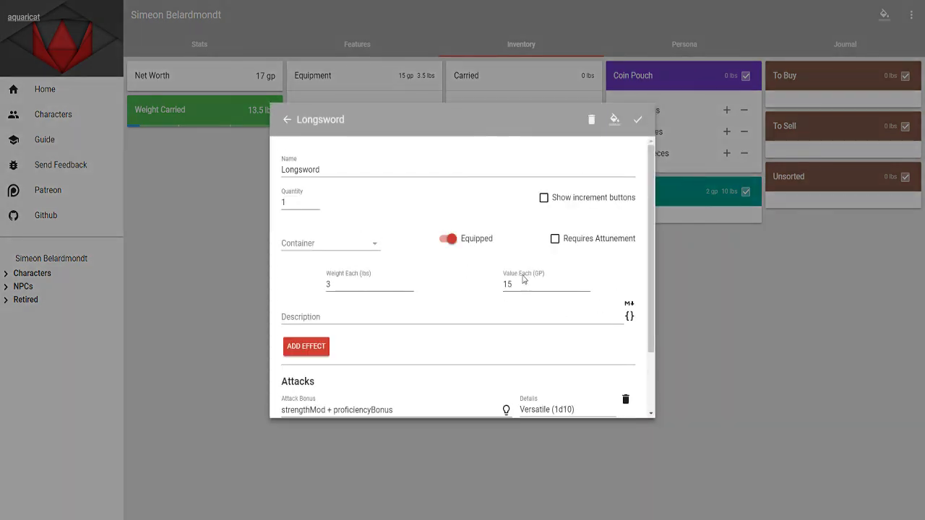
scroll(409, 340, down, 1)
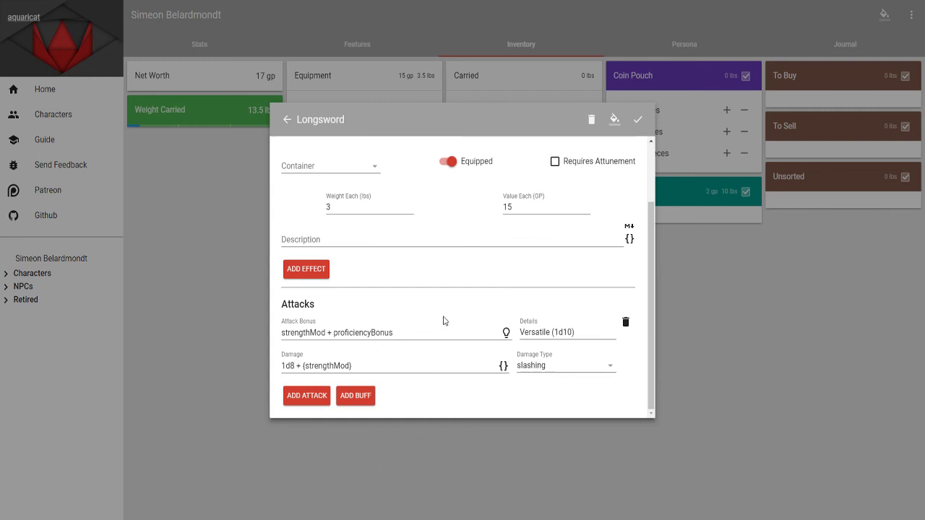
scroll(354, 258, up, 1)
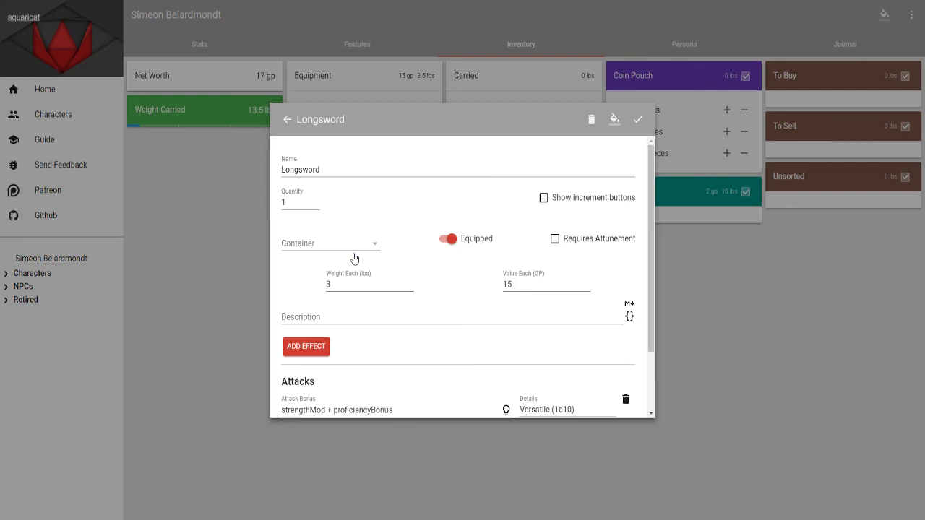
click(287, 119)
click(331, 144)
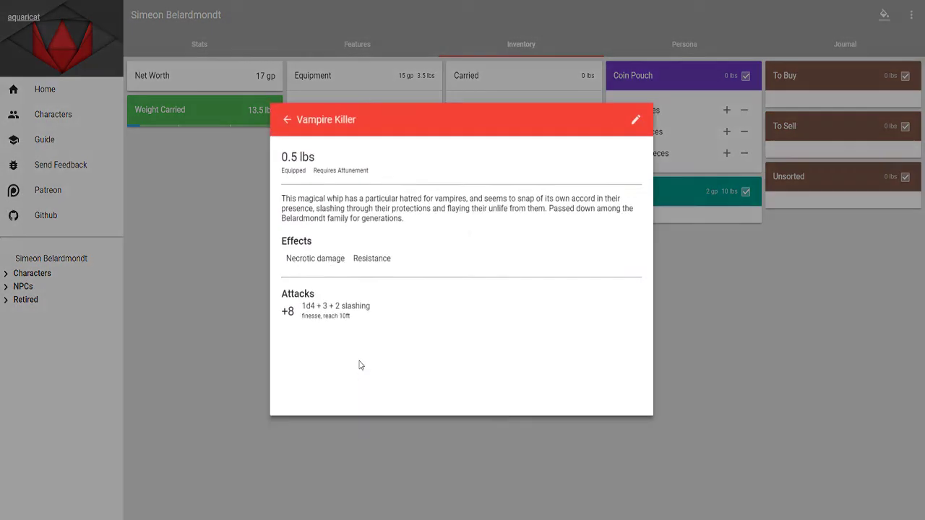
click(691, 385)
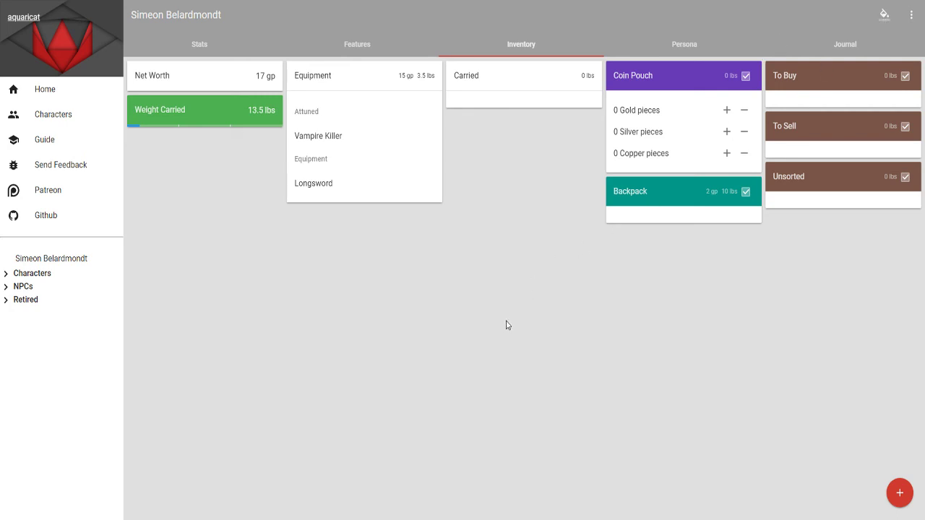
click(370, 46)
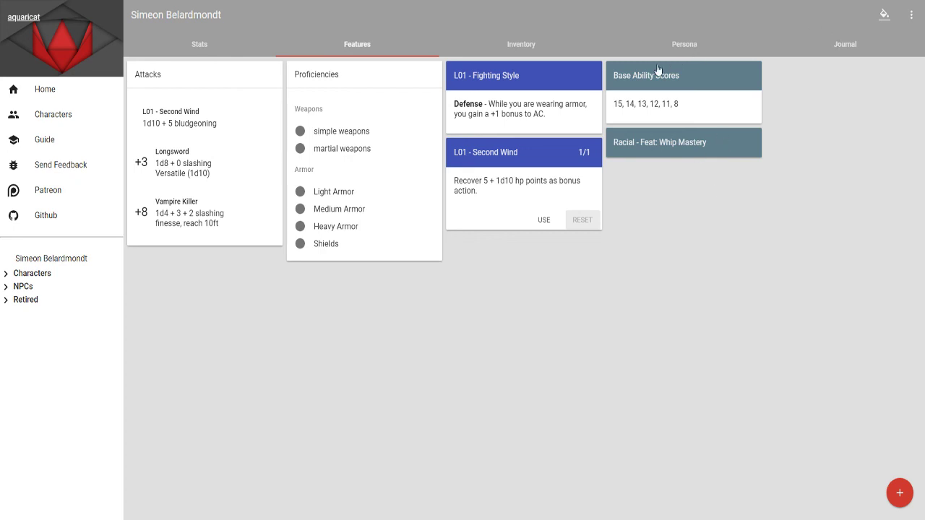
Create a new experience entry in the character's journal and delete it.
click(839, 44)
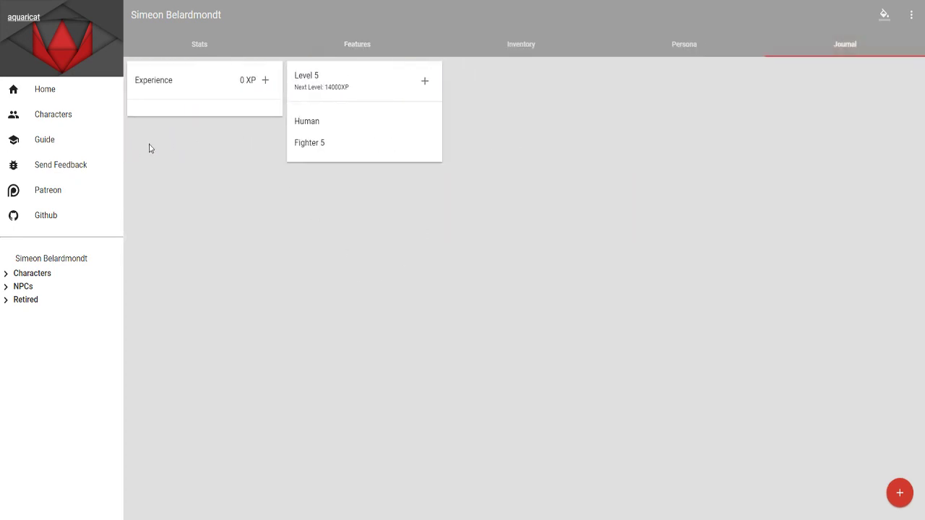
click(265, 80)
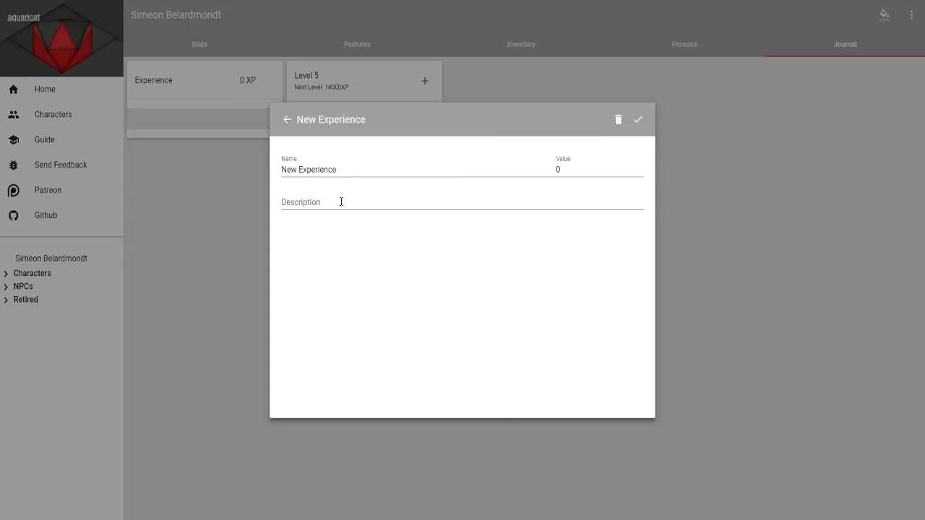
click(618, 122)
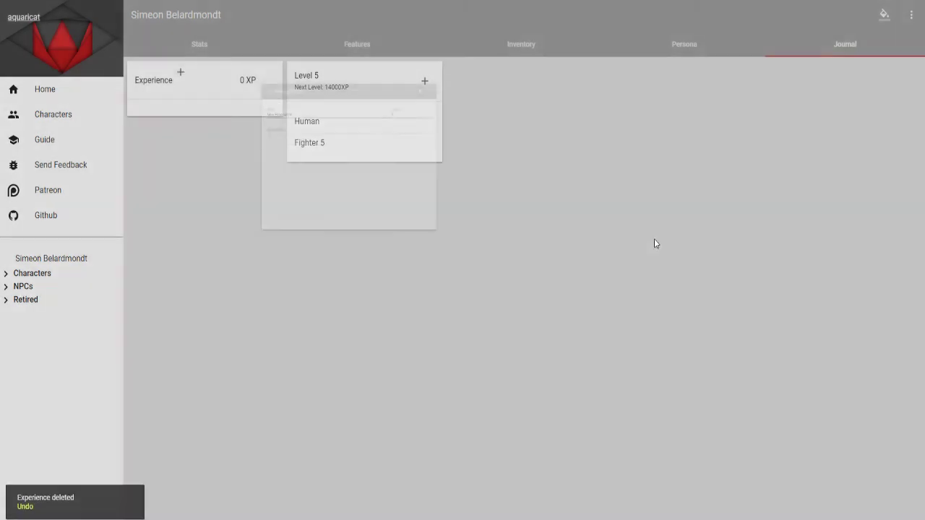
Create a blank note in the journal, delete it and return to the character's stats.
click(901, 491)
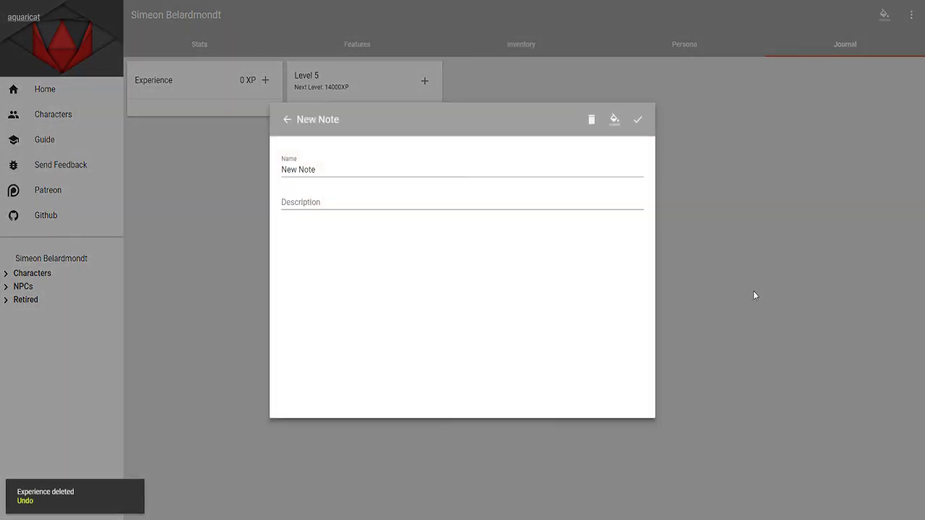
click(363, 166)
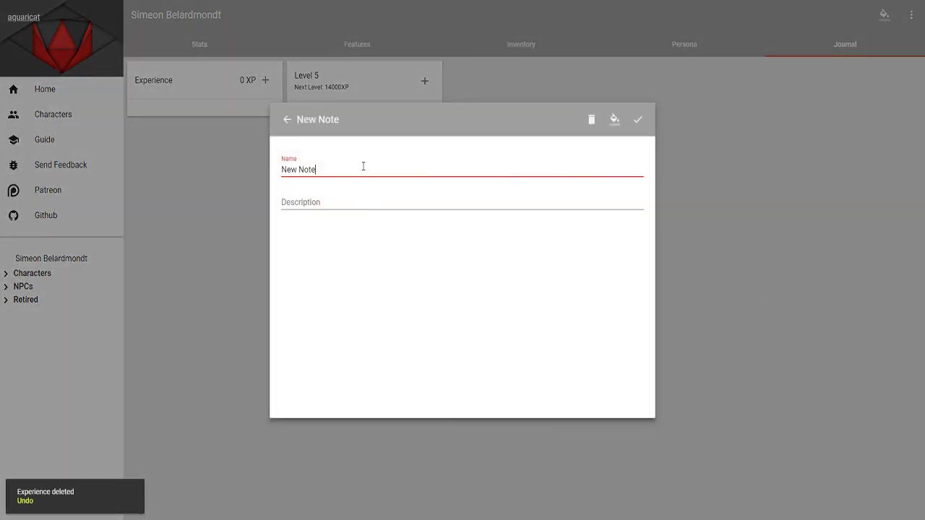
click(343, 203)
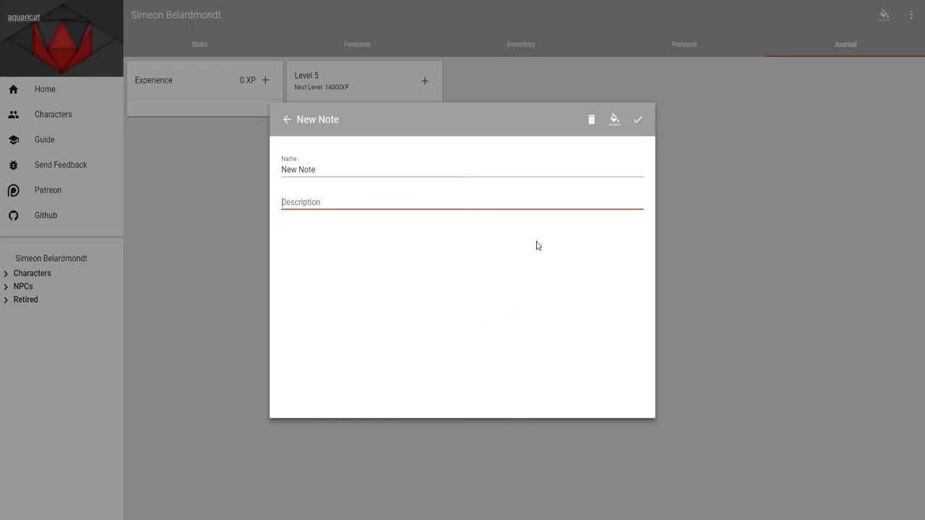
click(591, 120)
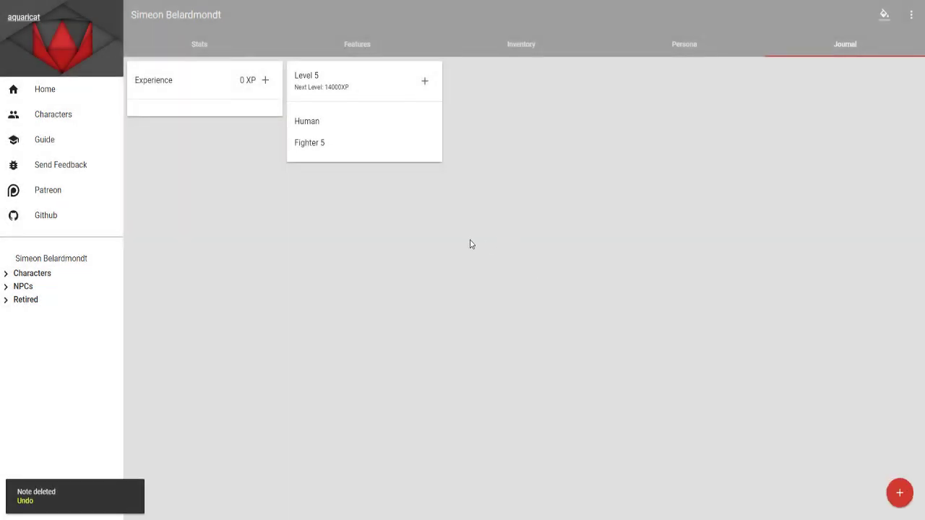
click(199, 46)
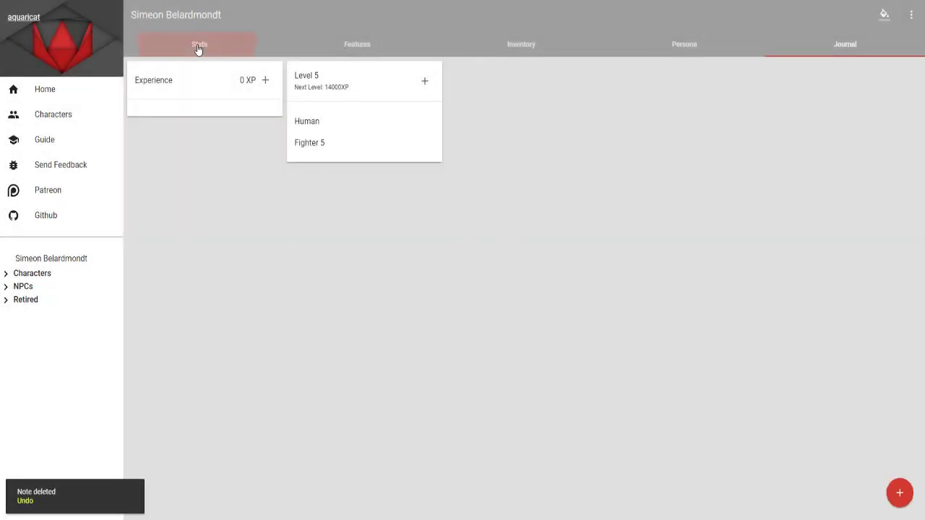